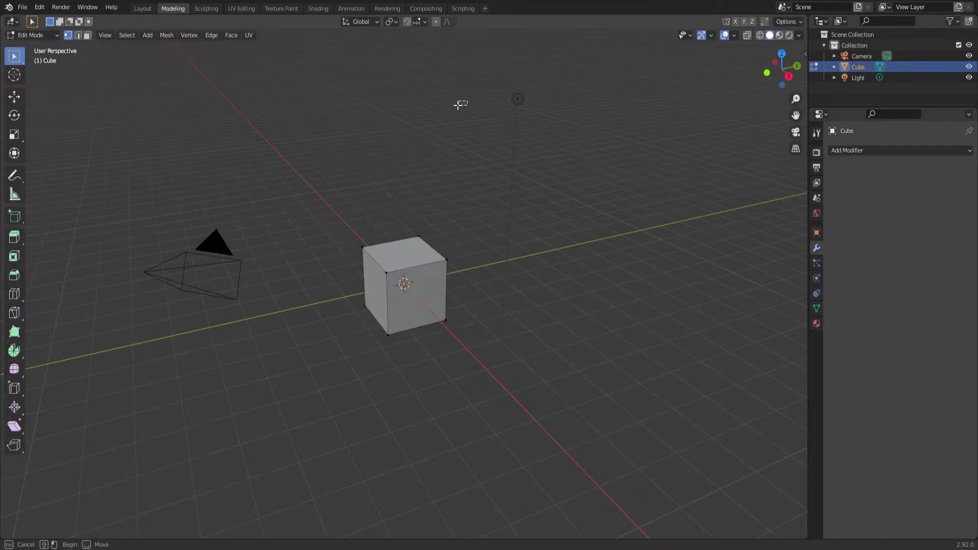
# Leave Edit Mode on the cube and select the scene's camera, light and cube in turn
pyautogui.moveTo(461, 103); pyautogui.dragTo(279, 96, button='middle')
pyautogui.press('Tab')
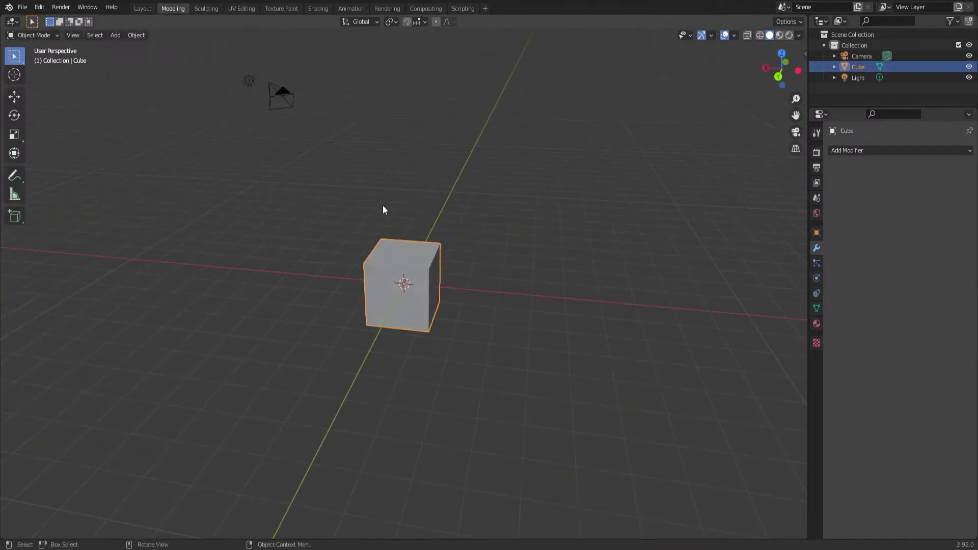
pyautogui.click(283, 105)
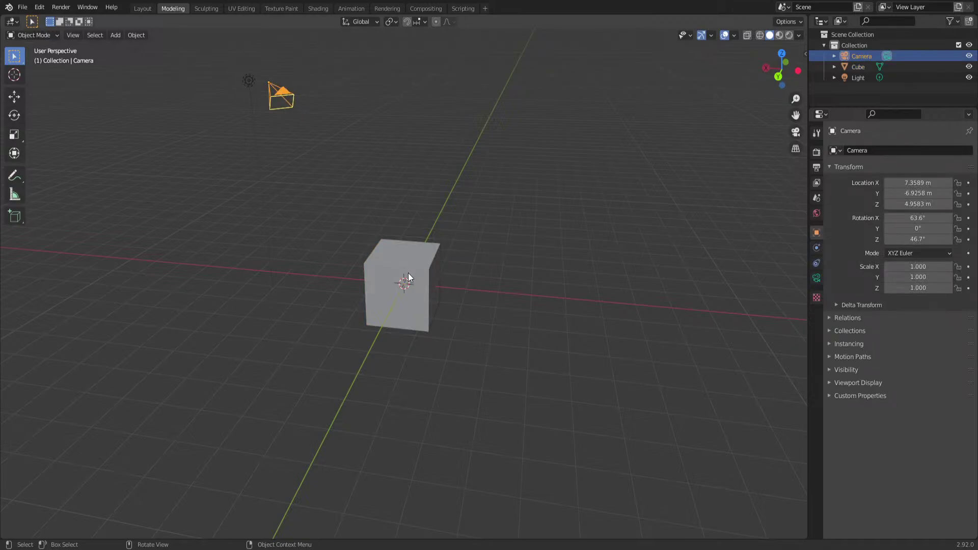
pyautogui.click(423, 260)
pyautogui.click(250, 82)
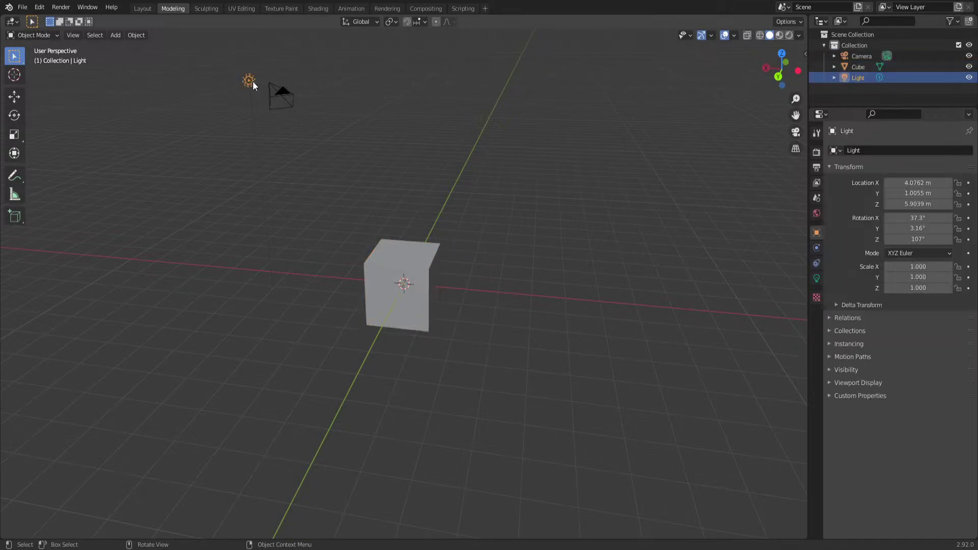
pyautogui.click(411, 254)
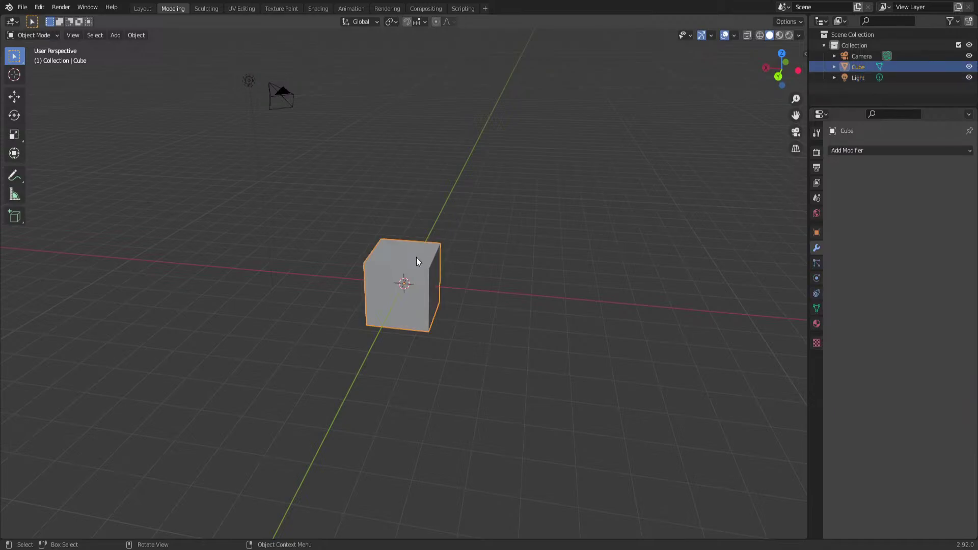
# Delete all default objects from the scene: the camera, the cube and the light
pyautogui.moveTo(418, 257); pyautogui.dragTo(504, 187, button='middle')
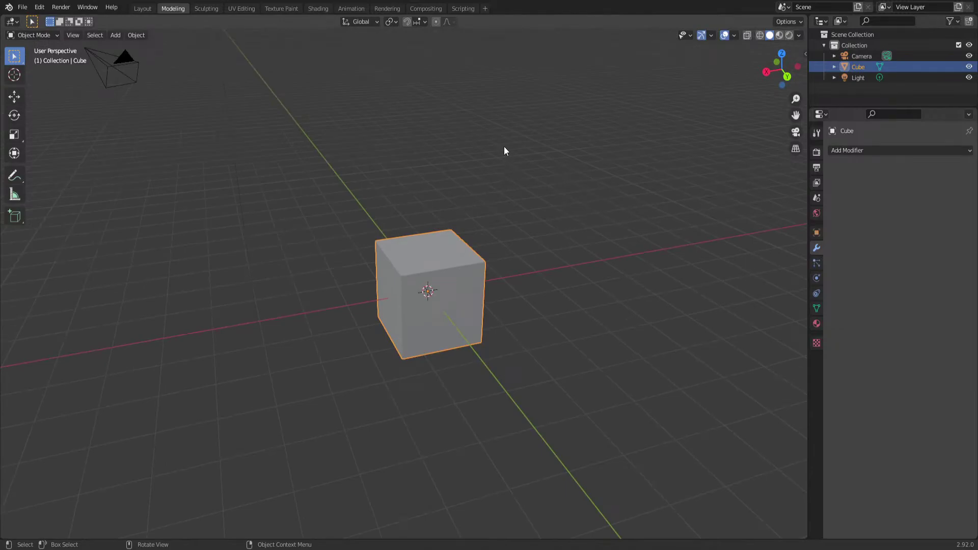
pyautogui.scroll(8, 502, 140)
pyautogui.scroll(-10, 499, 182)
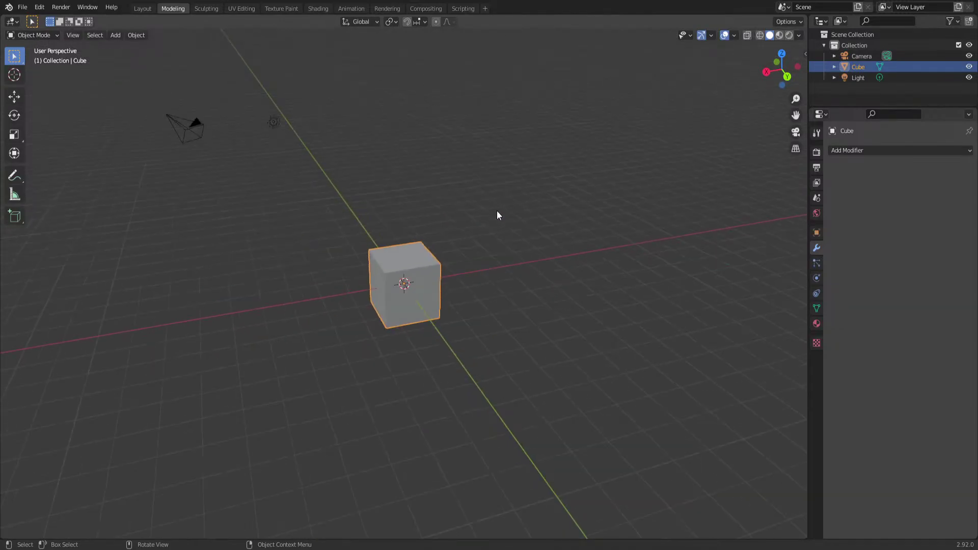
pyautogui.moveTo(427, 214); pyautogui.dragTo(436, 163, button='middle')
pyautogui.press('a')
pyautogui.press('x')
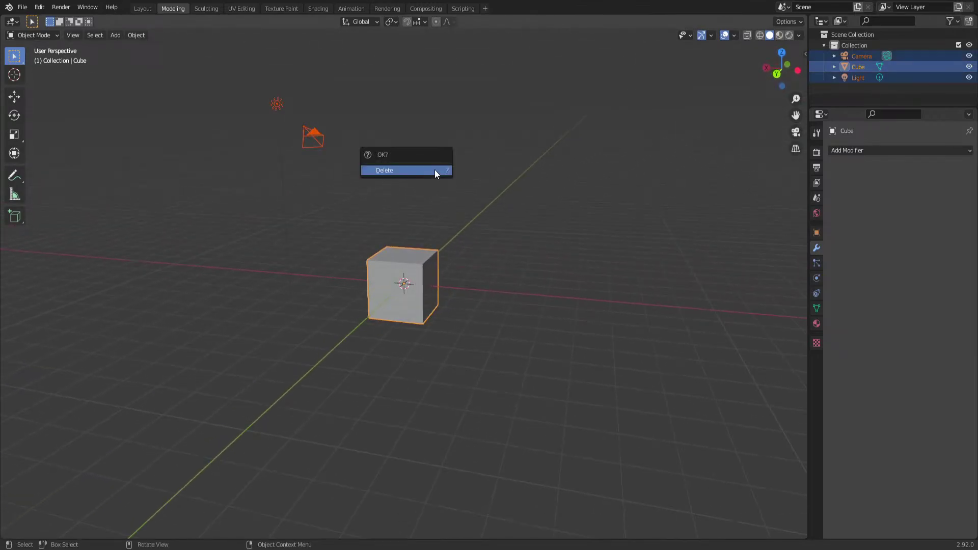
pyautogui.click(415, 174)
pyautogui.moveTo(425, 227)
pyautogui.mouseDown(button='middle')
pyautogui.moveTo(423, 243)
pyautogui.moveTo(441, 235)
pyautogui.mouseUp(button='middle')
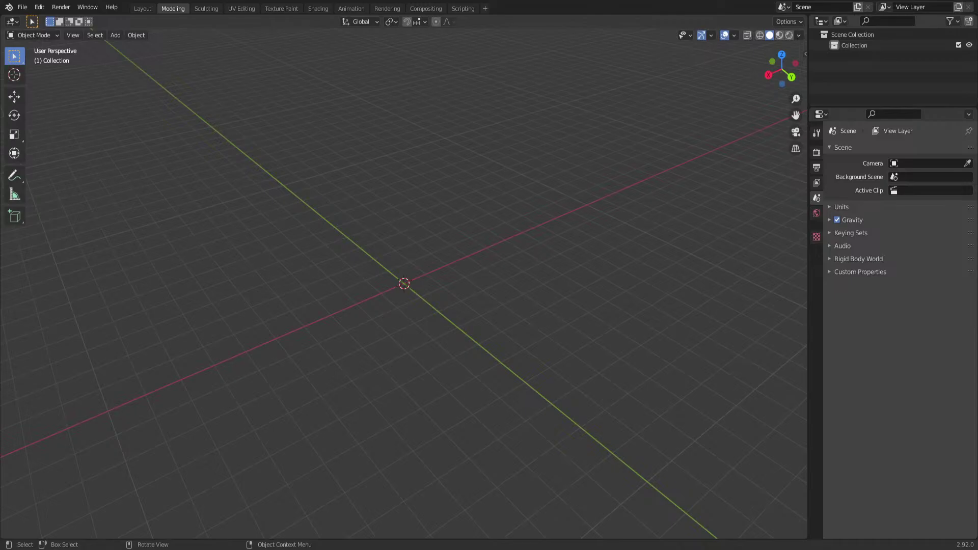
# Switch to the desktop, open the Reference Photos folder and move the empty PureRef board beside it
pyautogui.hotkey('alt', 'Tab')
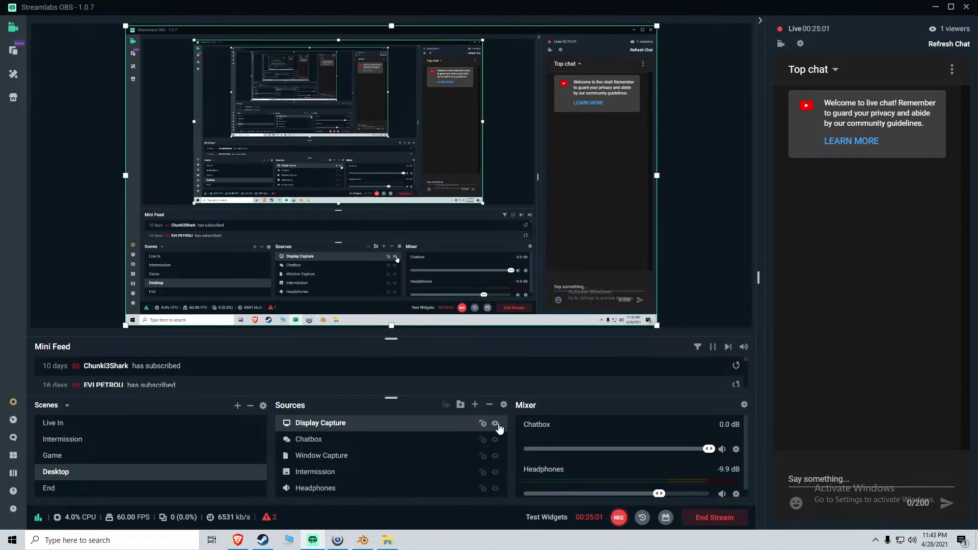
pyautogui.hotkey('alt', 'Tab')
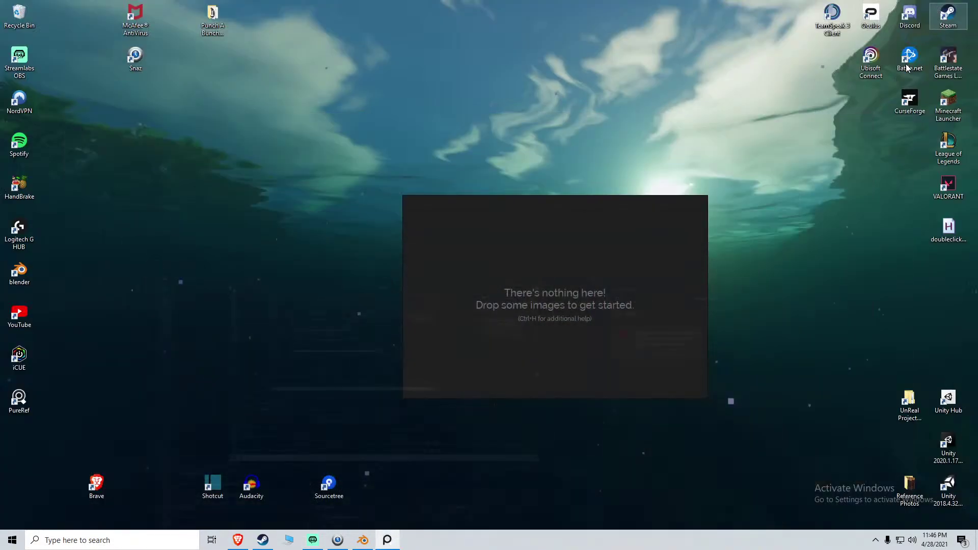
pyautogui.doubleClick(910, 487)
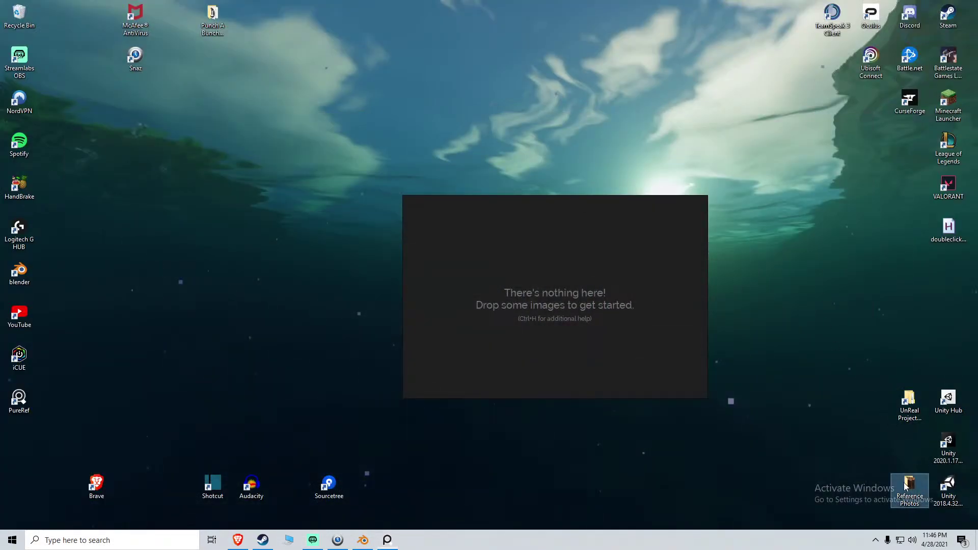
pyautogui.moveTo(469, 242); pyautogui.dragTo(249, 207)
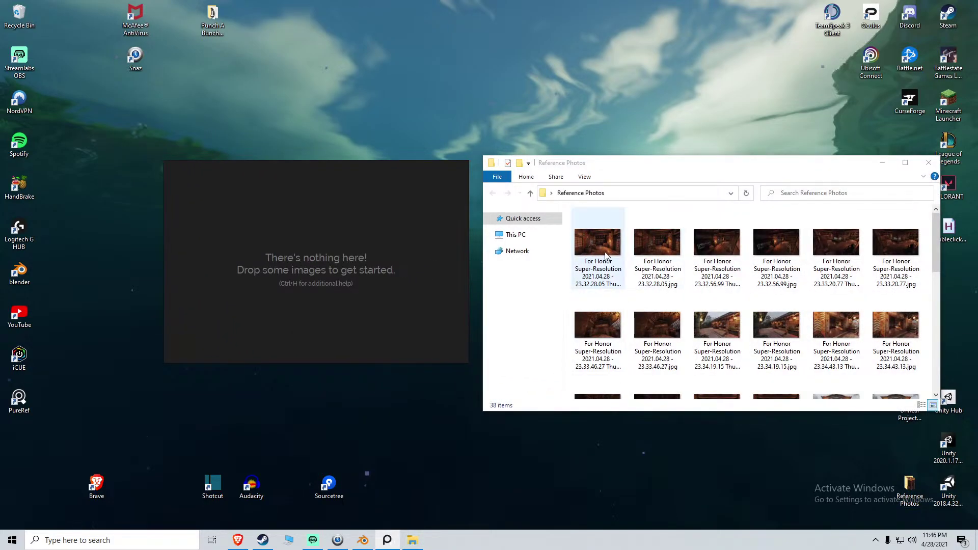
# Add the first photo in the Reference Photos folder to the PureRef board and scale it down
pyautogui.moveTo(576, 243); pyautogui.dragTo(293, 244)
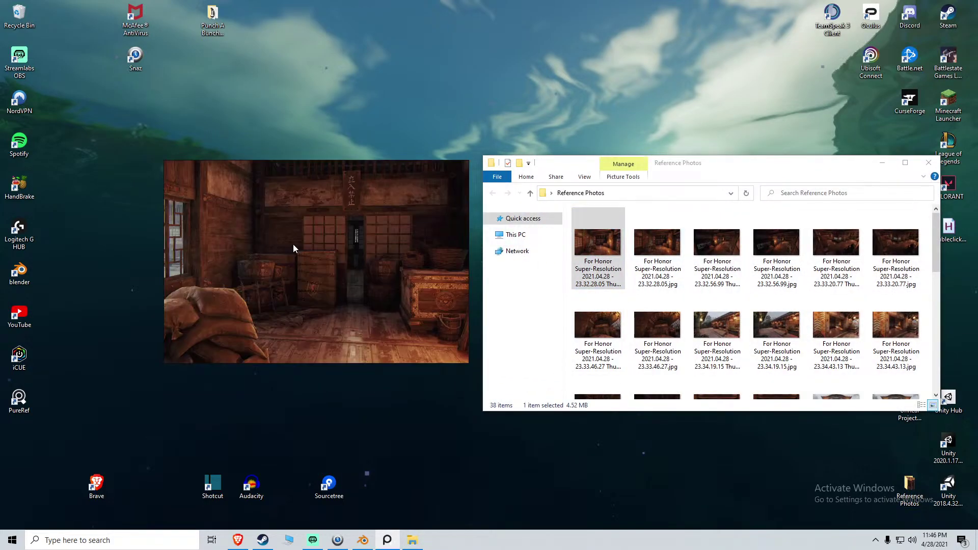
pyautogui.scroll(-4, 314, 258)
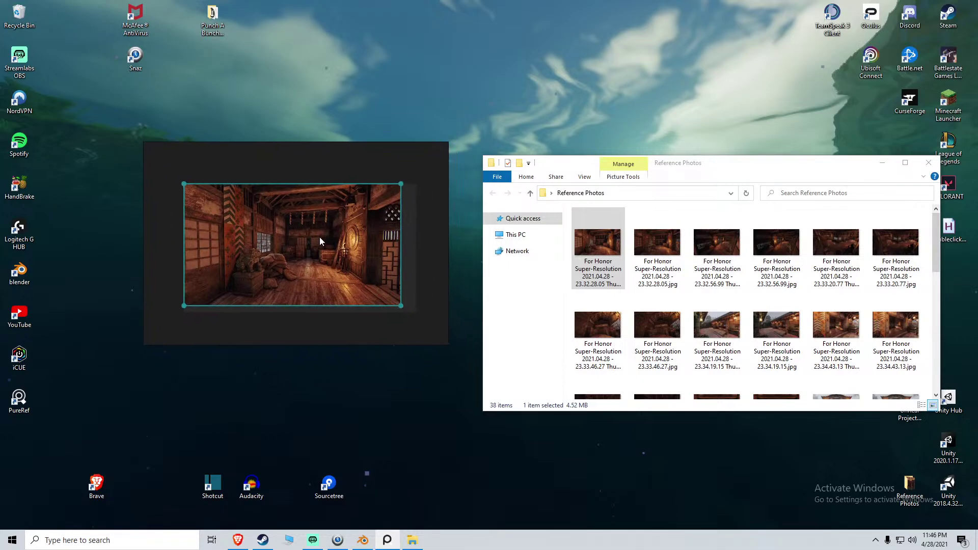
pyautogui.moveTo(399, 180); pyautogui.dragTo(255, 266)
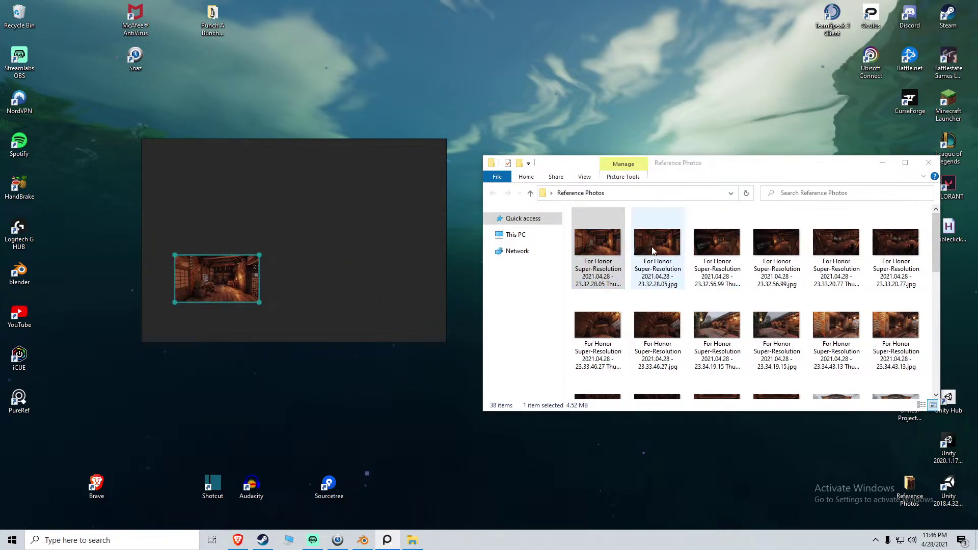
# Add the photo 23.32.28.05.jpg to the board and scale it down toward the first photo's size
pyautogui.moveTo(547, 268); pyautogui.dragTo(299, 266)
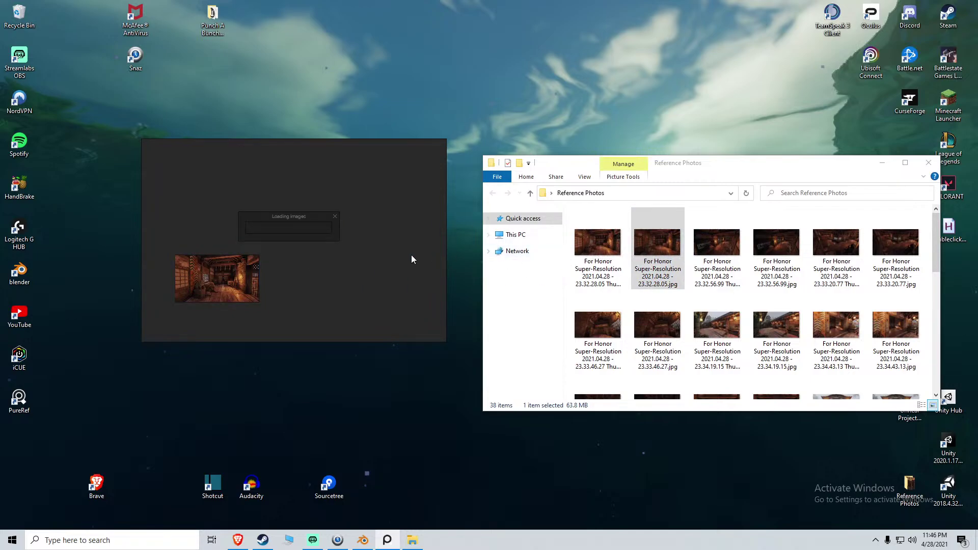
pyautogui.scroll(-10, 333, 254)
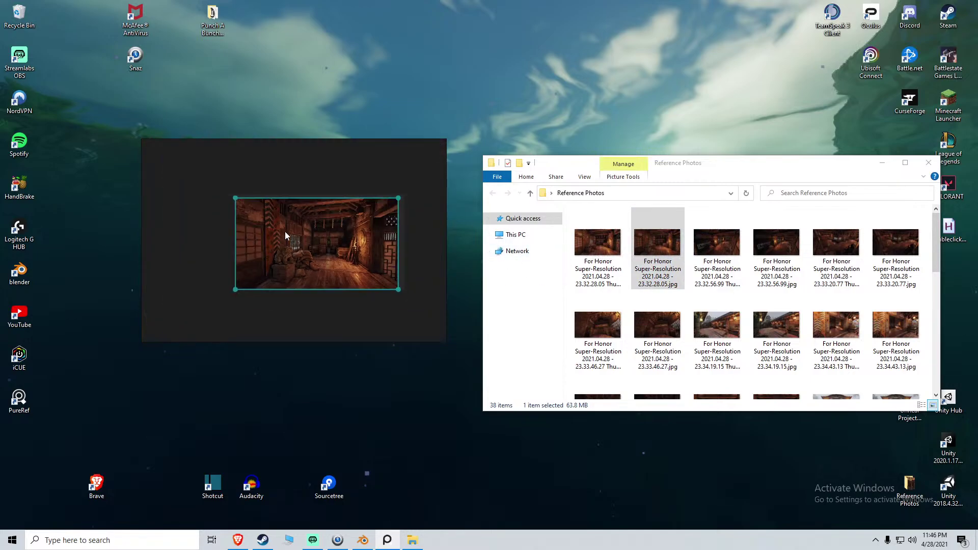
pyautogui.moveTo(233, 197); pyautogui.dragTo(330, 242)
pyautogui.scroll(5, 329, 242)
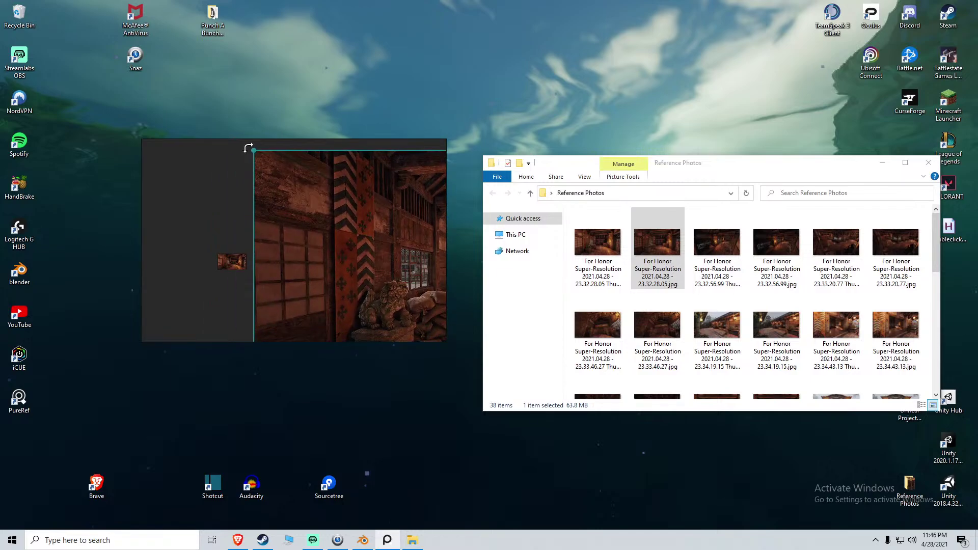
pyautogui.moveTo(254, 150); pyautogui.dragTo(421, 244)
# Select both photos placed on the board and delete them
pyautogui.scroll(-5, 398, 298)
pyautogui.moveTo(433, 298); pyautogui.dragTo(340, 260)
pyautogui.press('Delete')
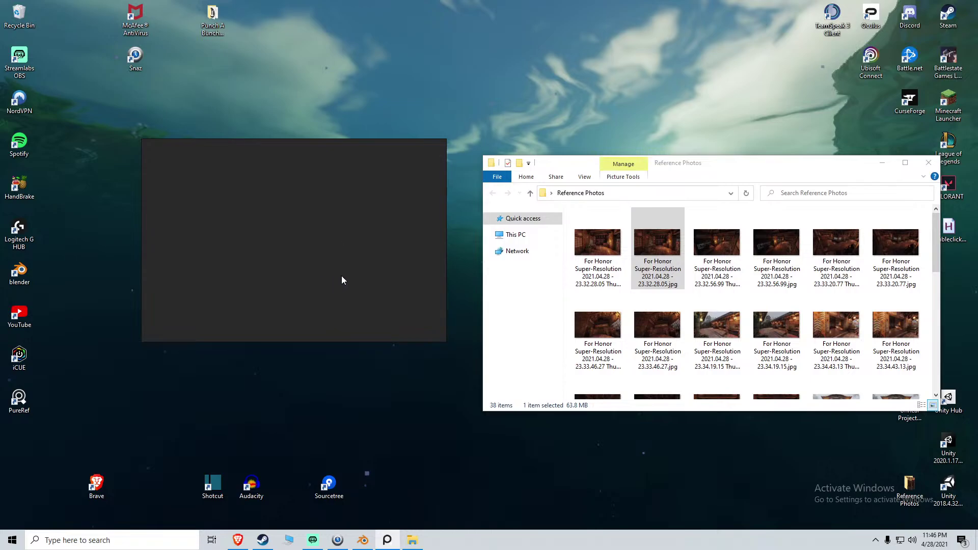
# Select all photos in the Reference Photos folder and add them to the PureRef board at once
pyautogui.click(607, 274)
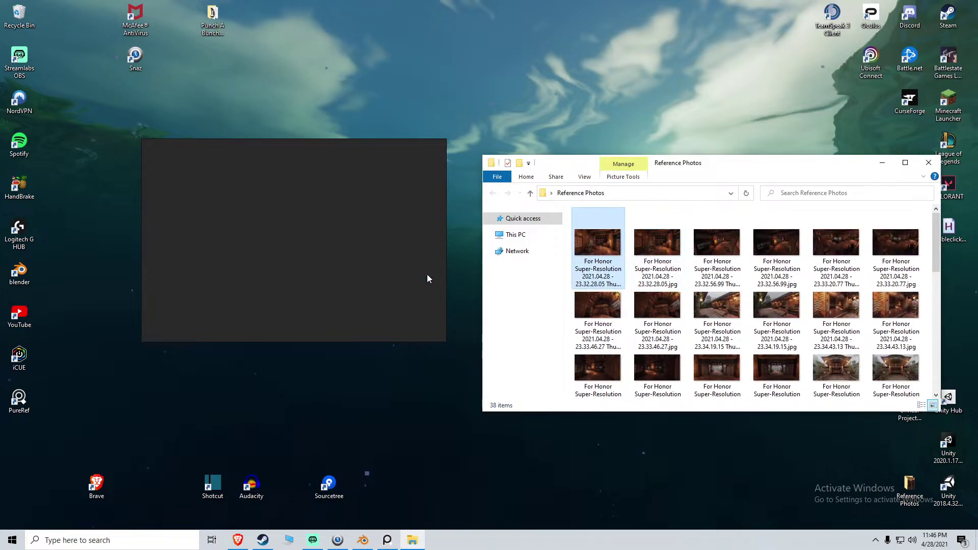
pyautogui.scroll(-7, 380, 266)
pyautogui.moveTo(368, 255); pyautogui.dragTo(315, 236, button='middle')
pyautogui.click(625, 255)
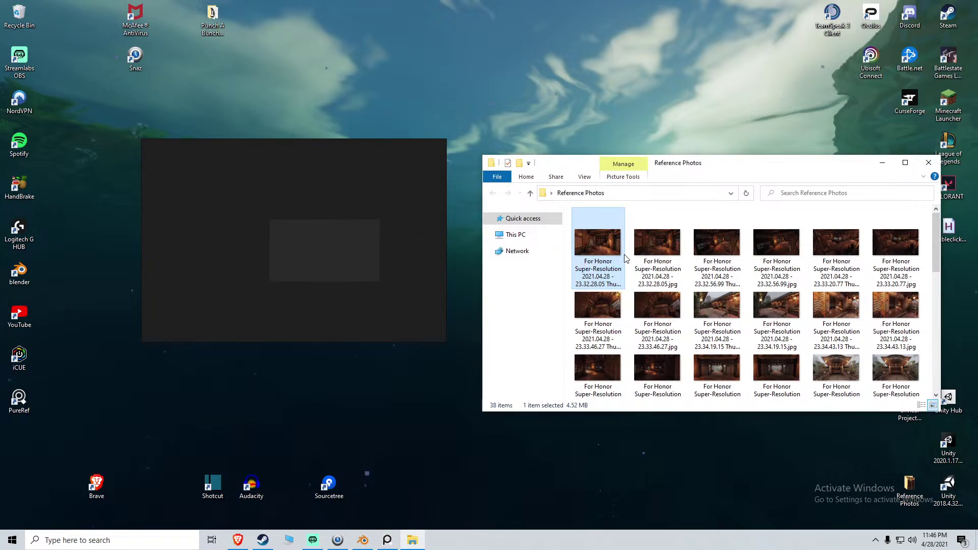
pyautogui.hotkey('ctrl', 'a')
pyautogui.moveTo(611, 257); pyautogui.dragTo(360, 252)
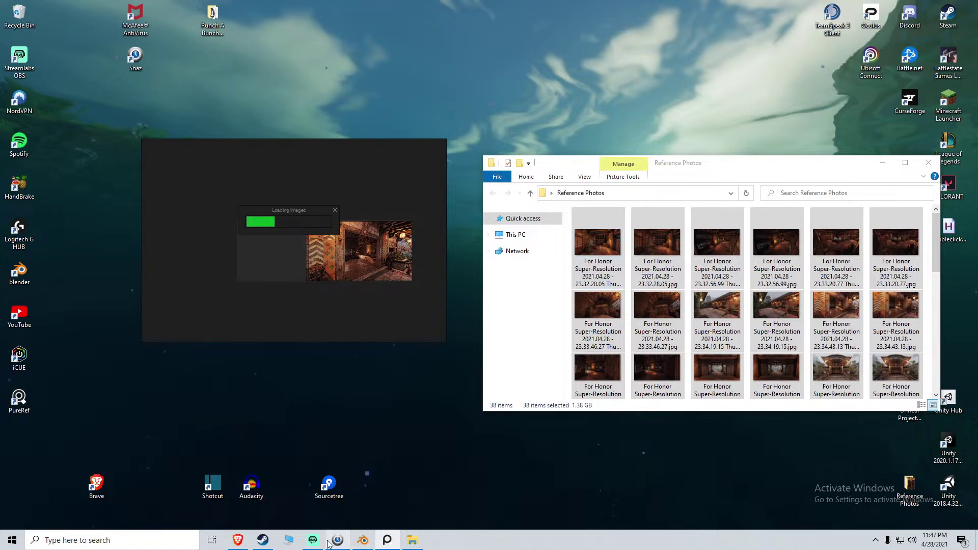
# View the file properties of all the selected reference photos, including their total size, and close the dialog
pyautogui.moveTo(328, 543)
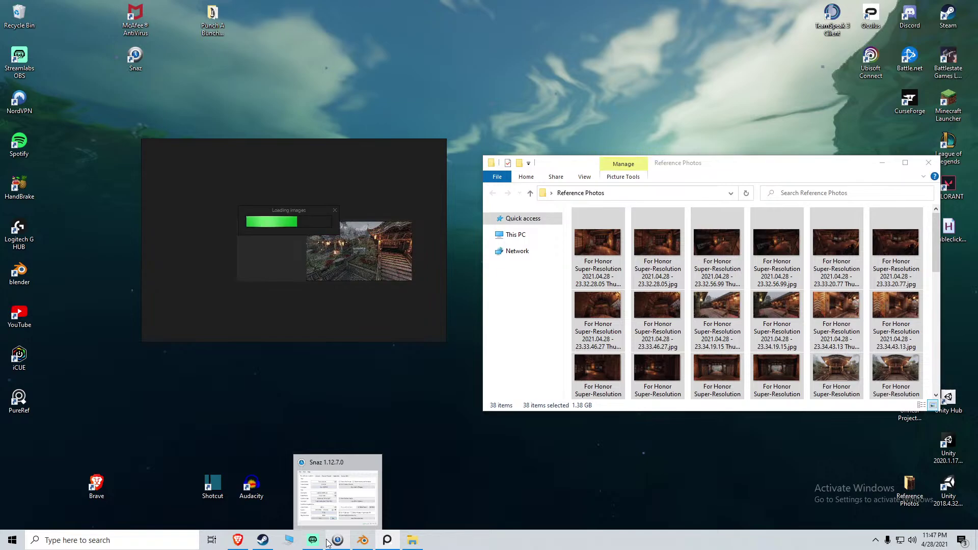
pyautogui.rightClick(619, 271)
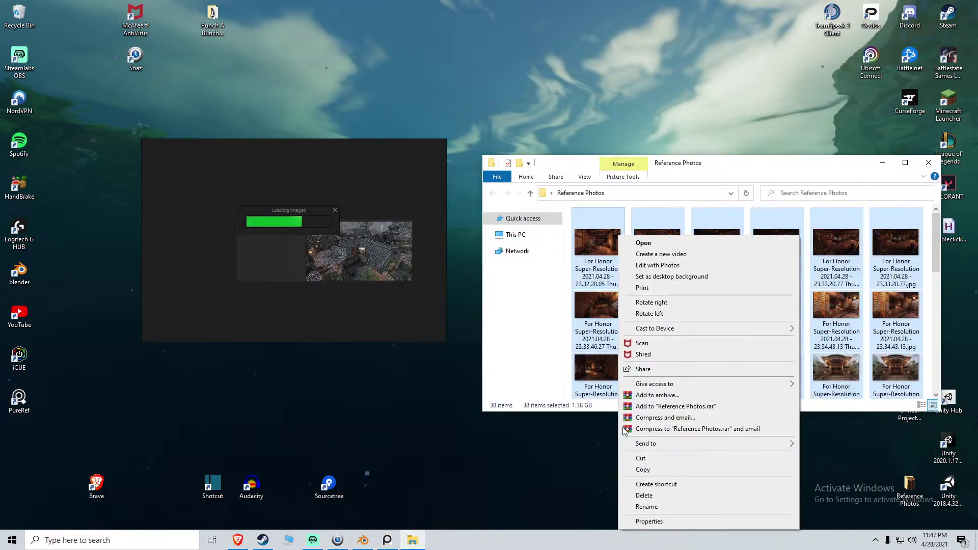
pyautogui.click(682, 522)
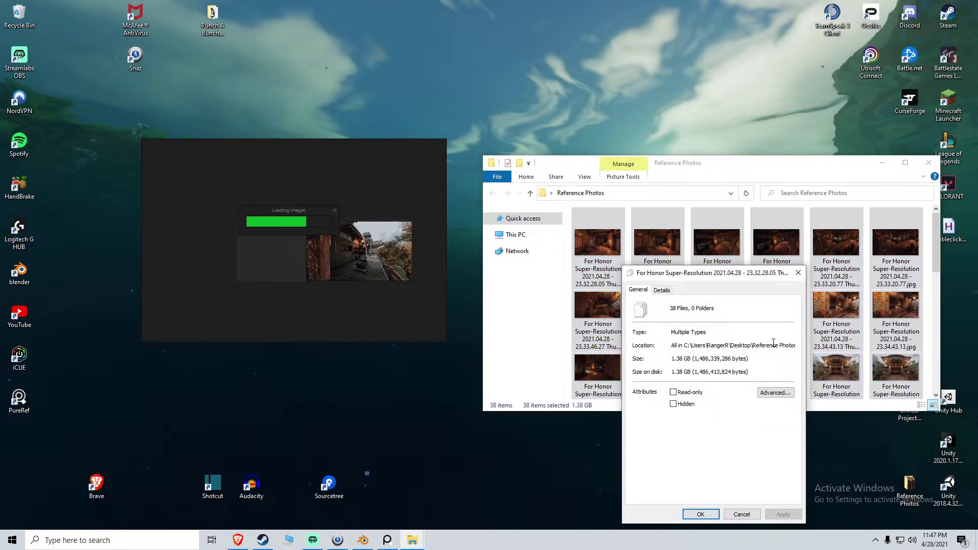
pyautogui.click(798, 274)
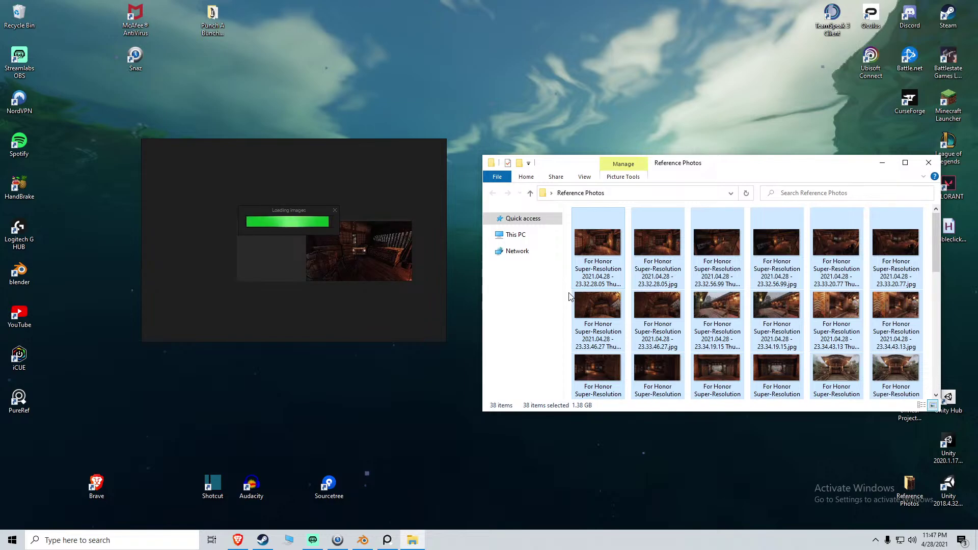
# Examine the imported photos on the PureRef board, comparing the large images with the tiny ones along the lower edge
pyautogui.moveTo(350, 248); pyautogui.dragTo(236, 189, button='middle')
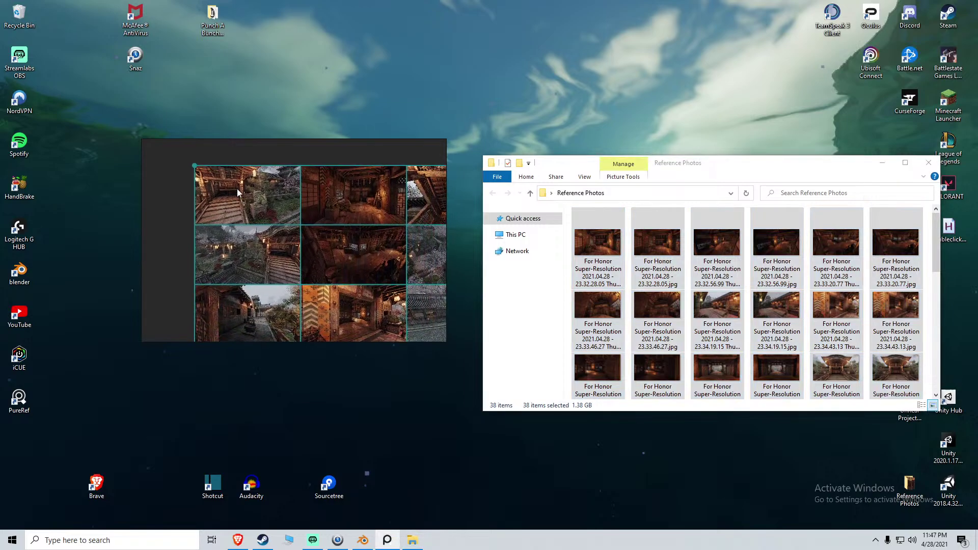
pyautogui.scroll(-4, 282, 182)
pyautogui.scroll(1, 325, 241)
pyautogui.click(373, 316)
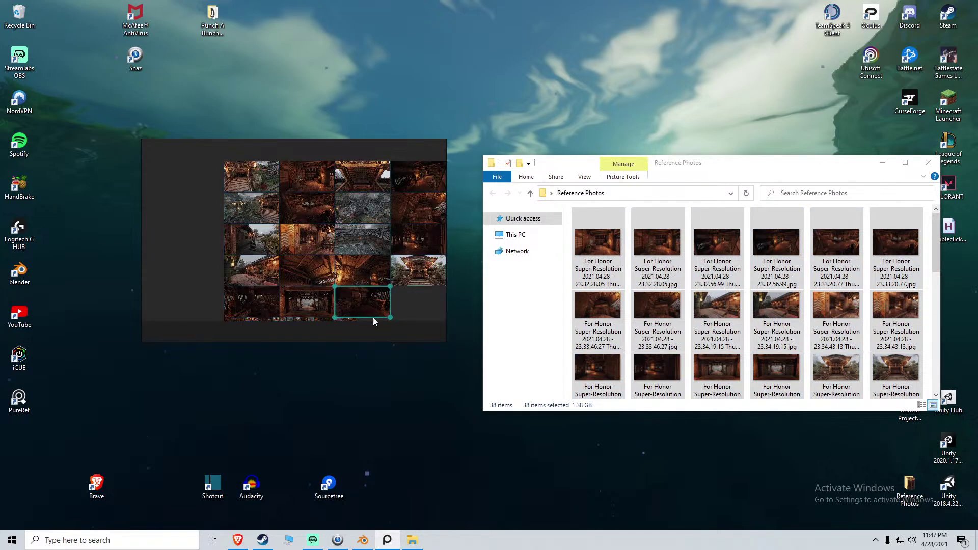
pyautogui.scroll(4, 340, 308)
pyautogui.scroll(-3, 311, 304)
pyautogui.scroll(4, 332, 299)
pyautogui.scroll(-4, 333, 298)
pyautogui.moveTo(332, 317); pyautogui.dragTo(338, 248, button='middle')
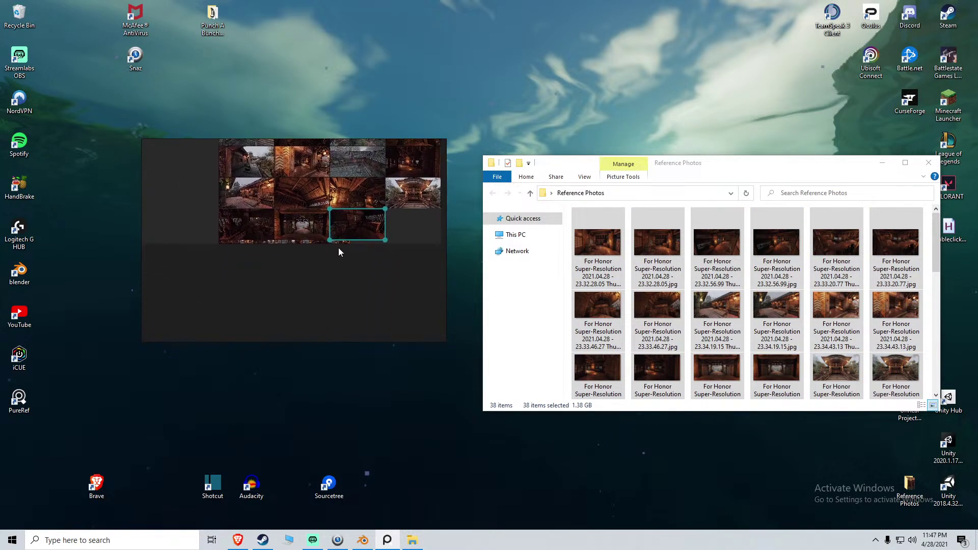
pyautogui.scroll(8, 339, 244)
pyautogui.moveTo(321, 178); pyautogui.dragTo(296, 280, button='middle')
pyautogui.scroll(-4, 297, 280)
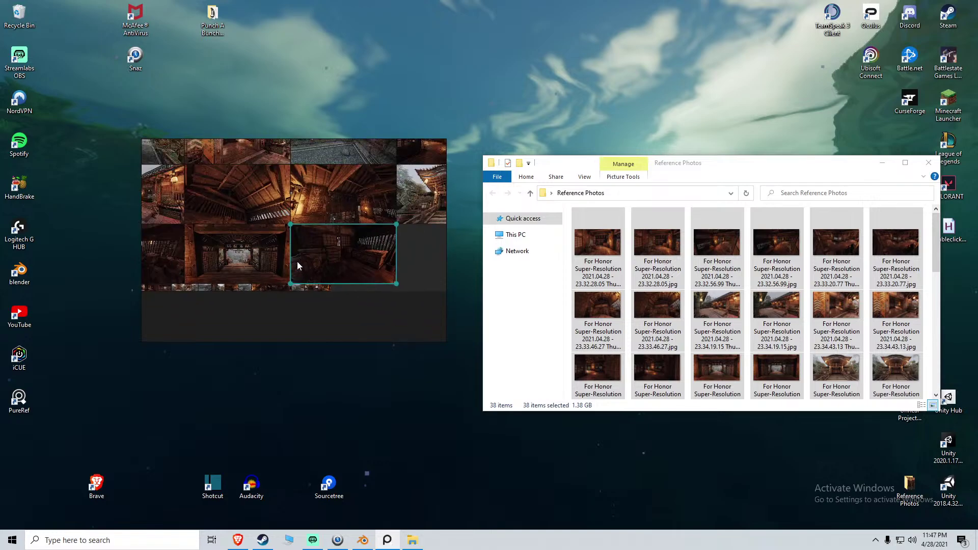
# Select most of the large photos in the board's grid and scale them down together to about half size
pyautogui.keyDown('shift'); pyautogui.click(270, 206); pyautogui.keyUp('shift')
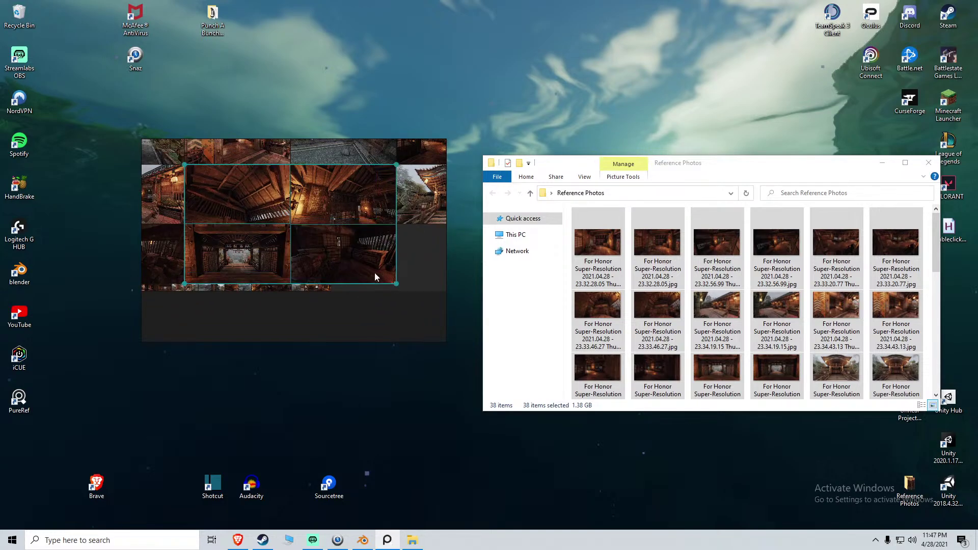
pyautogui.scroll(-10, 392, 250)
pyautogui.click(333, 225)
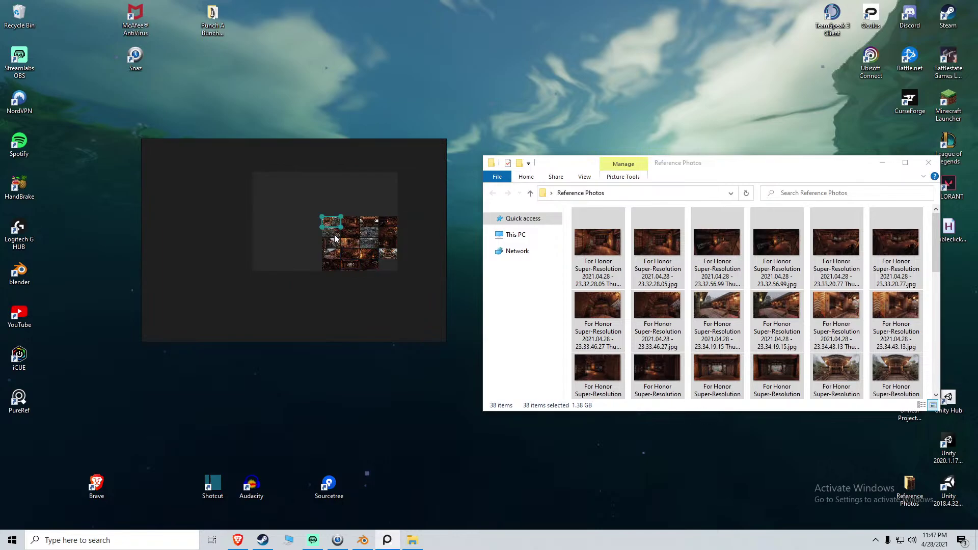
pyautogui.scroll(5, 367, 246)
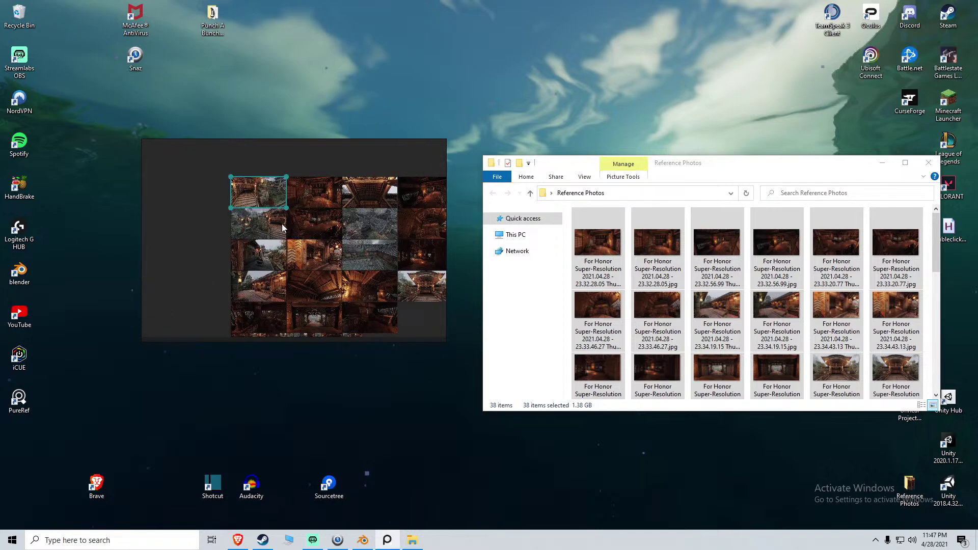
pyautogui.keyDown('shift'); pyautogui.click(283, 229); pyautogui.keyUp('shift')
pyautogui.keyDown('shift'); pyautogui.click(312, 320); pyautogui.keyUp('shift')
pyautogui.keyDown('shift'); pyautogui.click(371, 293); pyautogui.keyUp('shift')
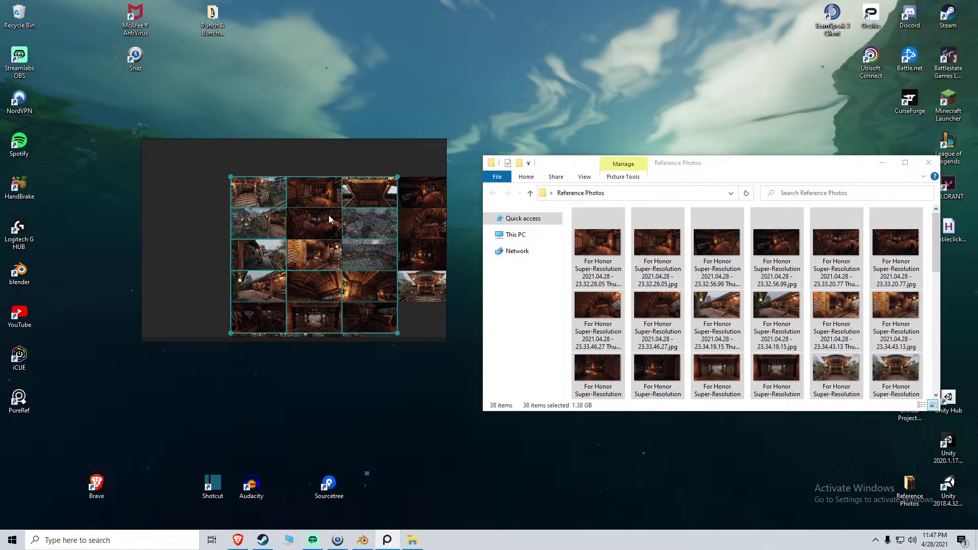
pyautogui.keyDown('shift'); pyautogui.click(422, 255); pyautogui.keyUp('shift')
pyautogui.moveTo(417, 289); pyautogui.dragTo(354, 244, button='middle')
pyautogui.scroll(2, 358, 237)
pyautogui.moveTo(395, 306); pyautogui.dragTo(249, 232)
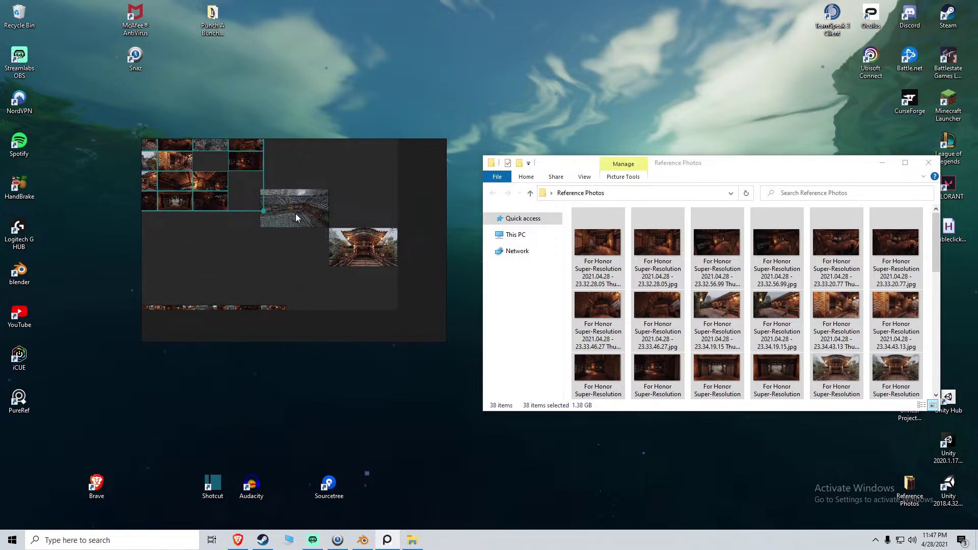
# Undo the last scaling of the partially selected photos and clear the selection
pyautogui.hotkey('ctrl', 'z')
pyautogui.scroll(-2, 356, 252)
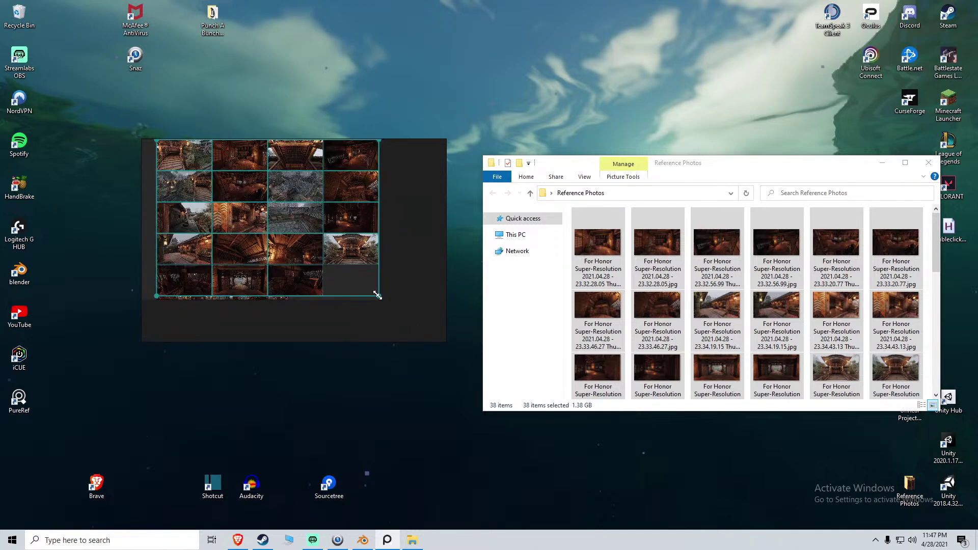
pyautogui.moveTo(381, 294); pyautogui.dragTo(359, 284)
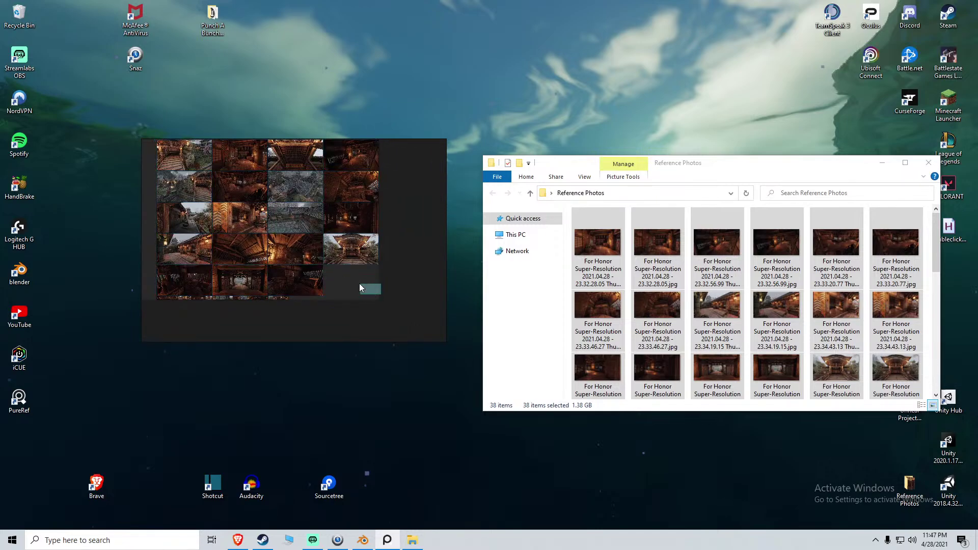
# Select all the large photos in the grid and scale them down together to about 40 percent of their size
pyautogui.keyDown('shift'); pyautogui.click(304, 263); pyautogui.keyUp('shift')
pyautogui.keyDown('shift'); pyautogui.click(315, 277); pyautogui.keyUp('shift')
pyautogui.keyDown('shift'); pyautogui.click(341, 221); pyautogui.keyUp('shift')
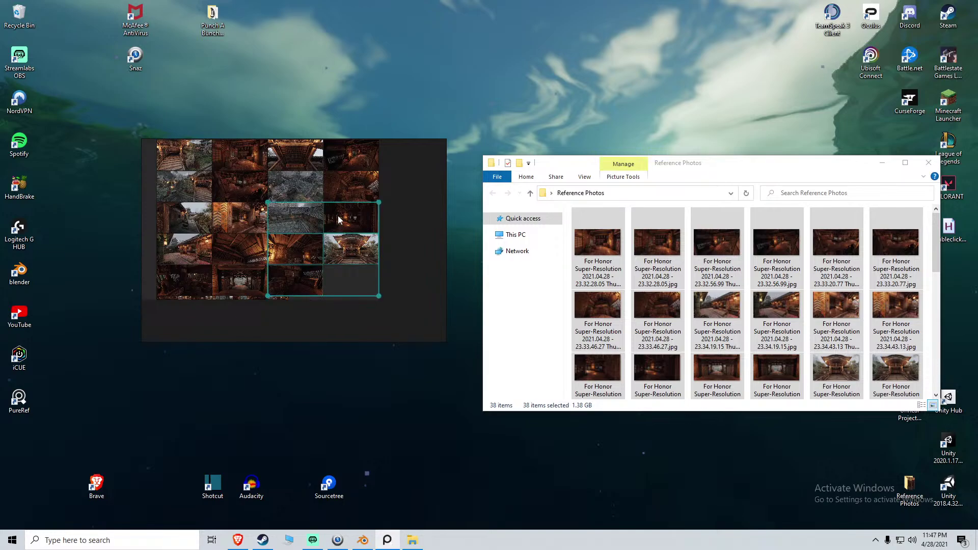
pyautogui.keyDown('shift'); pyautogui.click(339, 189); pyautogui.keyUp('shift')
pyautogui.keyDown('shift'); pyautogui.click(337, 163); pyautogui.keyUp('shift')
pyautogui.keyDown('shift'); pyautogui.click(179, 152); pyautogui.keyUp('shift')
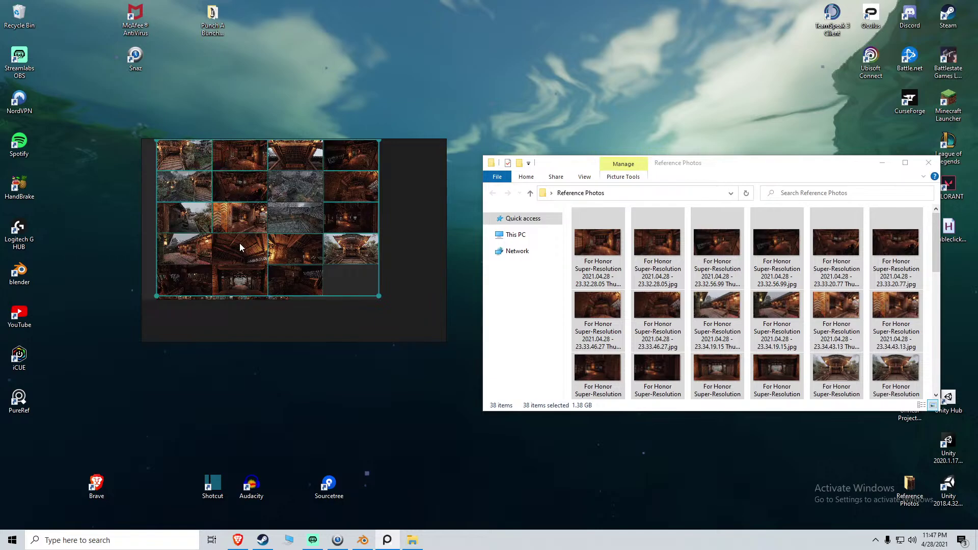
pyautogui.moveTo(383, 296); pyautogui.dragTo(242, 264)
pyautogui.hotkey('ctrl', 'z')
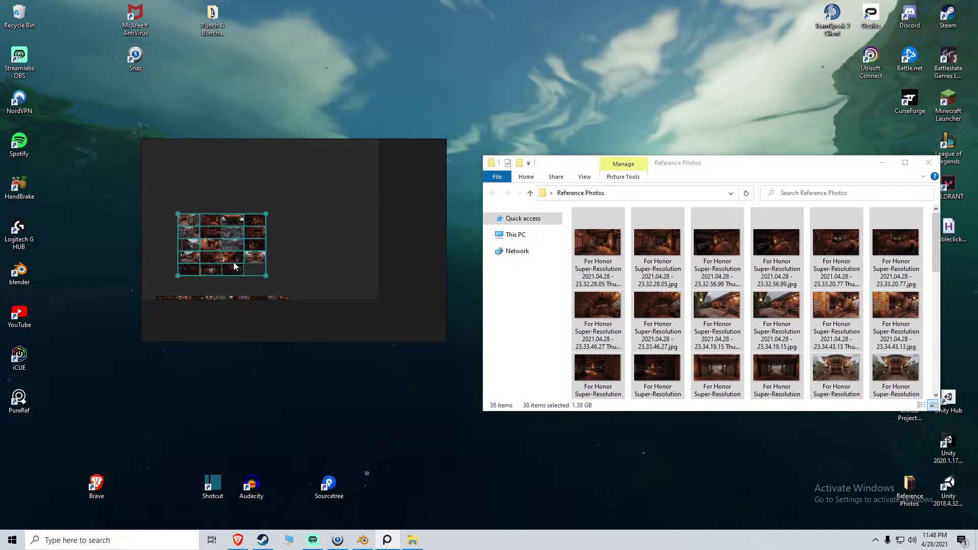
# Enlarge the row of tiny photos and move the first few out of it to the area beneath the grid
pyautogui.moveTo(153, 294); pyautogui.dragTo(367, 255)
pyautogui.click(274, 291)
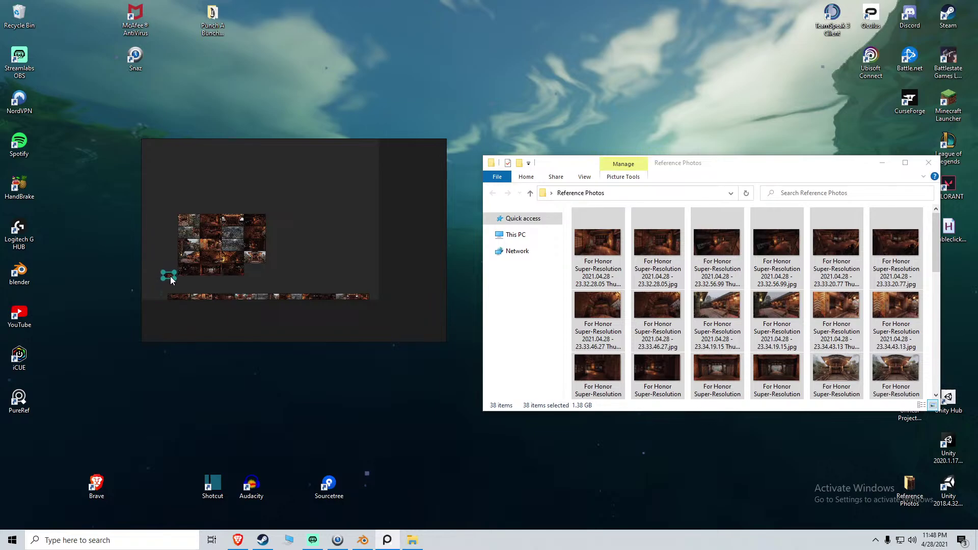
pyautogui.moveTo(172, 280); pyautogui.dragTo(211, 301)
pyautogui.scroll(6, 272, 265)
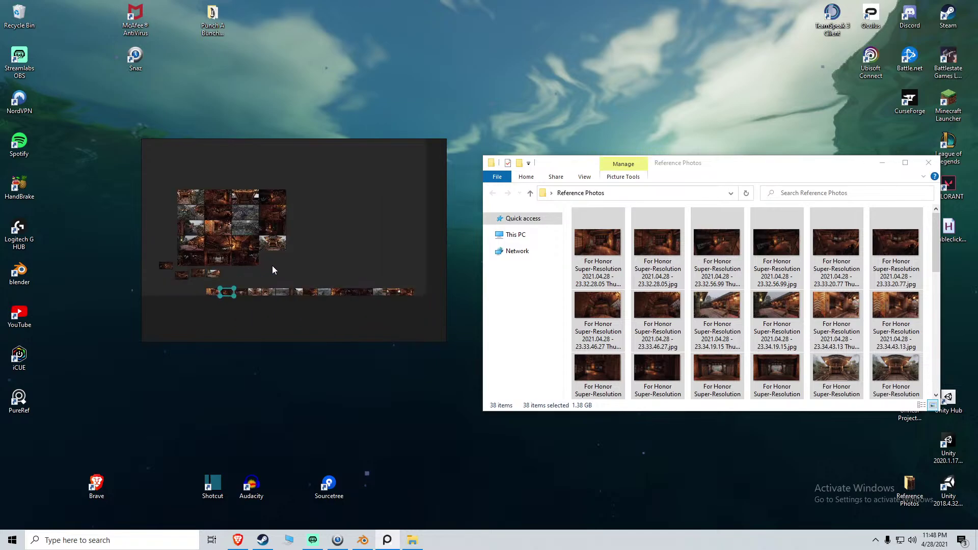
# Spread more small photos from the row individually below and beside the lower right part of the grid
pyautogui.moveTo(287, 302); pyautogui.dragTo(291, 195)
pyautogui.moveTo(254, 304); pyautogui.dragTo(234, 248)
pyautogui.moveTo(219, 307); pyautogui.dragTo(187, 252)
pyautogui.moveTo(177, 299); pyautogui.dragTo(297, 241)
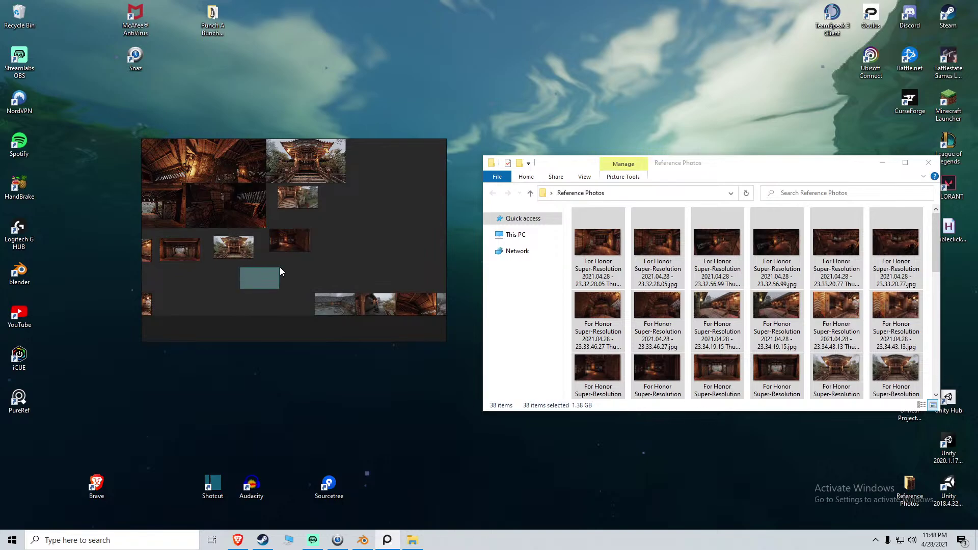
pyautogui.moveTo(331, 307); pyautogui.dragTo(340, 252)
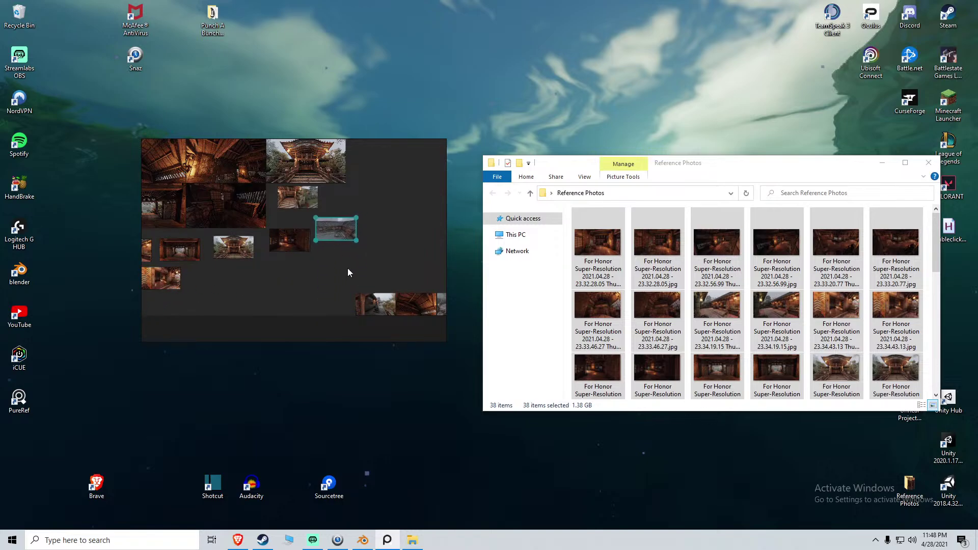
pyautogui.moveTo(374, 304); pyautogui.dragTo(355, 197)
pyautogui.moveTo(415, 305); pyautogui.dragTo(386, 178)
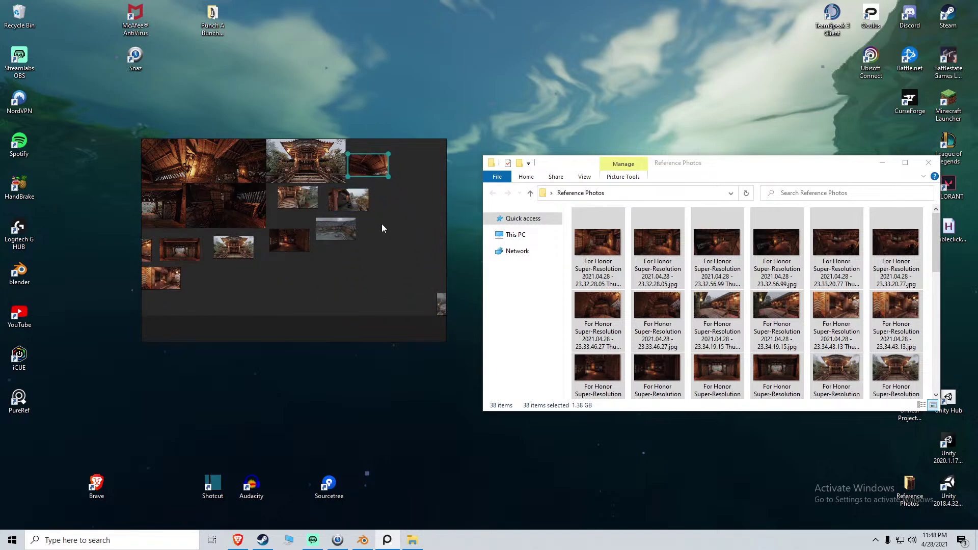
# Move the last two small photos from the row up to the group near the grid's lower right corner
pyautogui.moveTo(382, 225); pyautogui.dragTo(318, 232, button='middle')
pyautogui.moveTo(387, 307); pyautogui.dragTo(287, 270)
pyautogui.moveTo(416, 311); pyautogui.dragTo(217, 279)
pyautogui.moveTo(285, 253); pyautogui.dragTo(383, 288, button='middle')
pyautogui.moveTo(269, 223); pyautogui.dragTo(363, 260, button='middle')
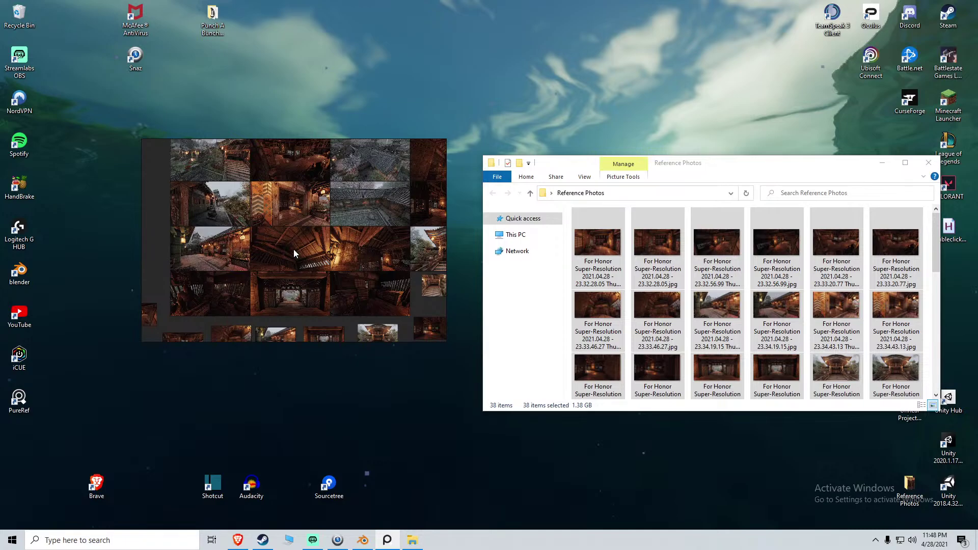
pyautogui.scroll(-3, 293, 250)
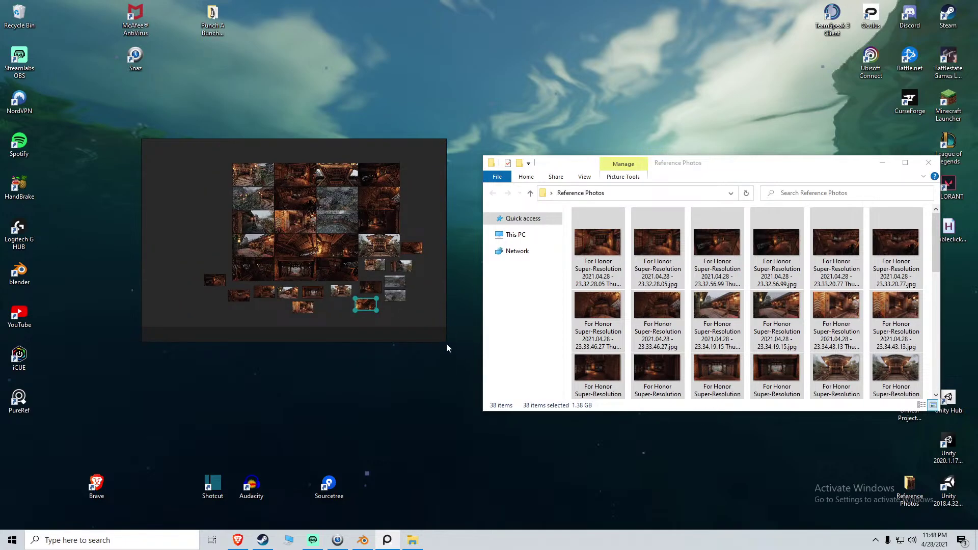
# Close the Reference Photos folder window and enlarge the board window until it fills the screen
pyautogui.moveTo(447, 343); pyautogui.dragTo(753, 482)
pyautogui.scroll(15, 350, 244)
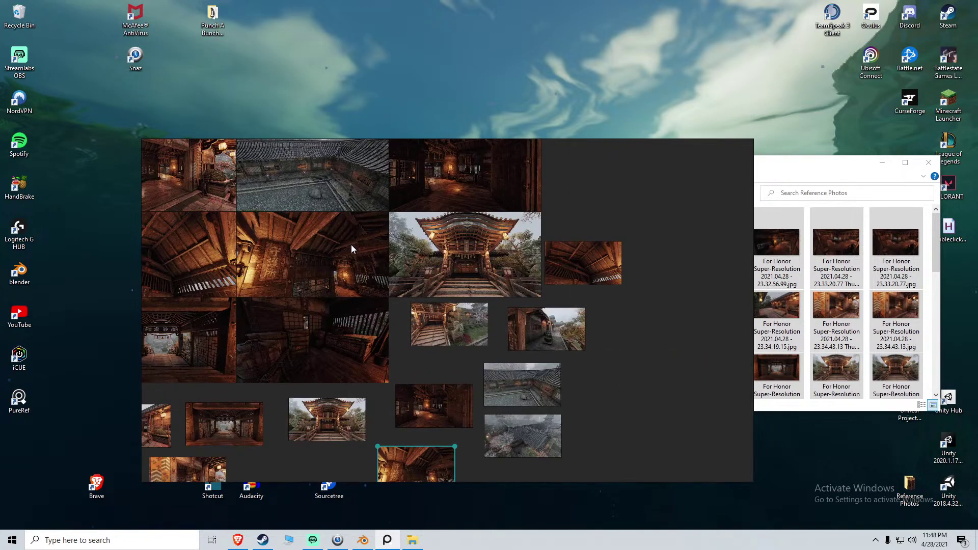
pyautogui.scroll(-5, 376, 304)
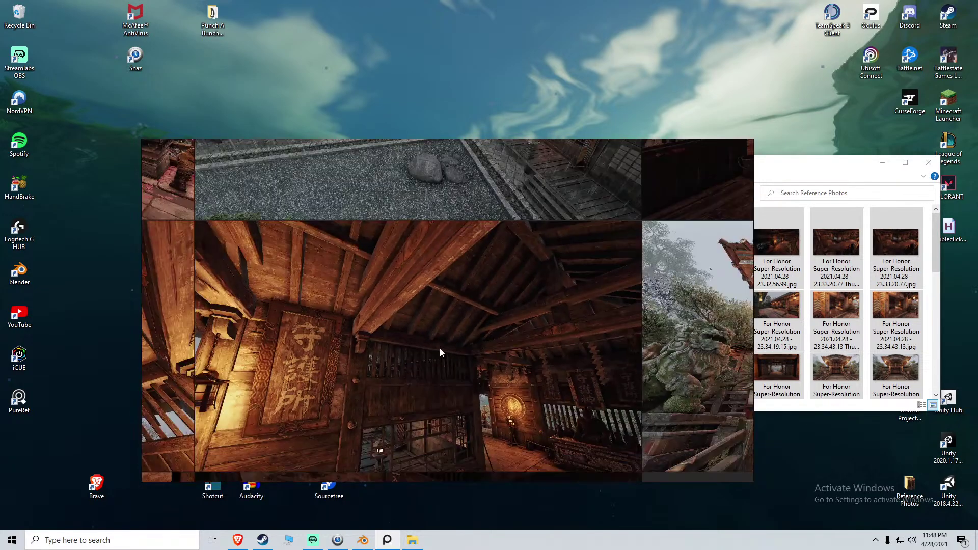
pyautogui.scroll(6, 396, 212)
pyautogui.moveTo(535, 319); pyautogui.dragTo(260, 161, button='right')
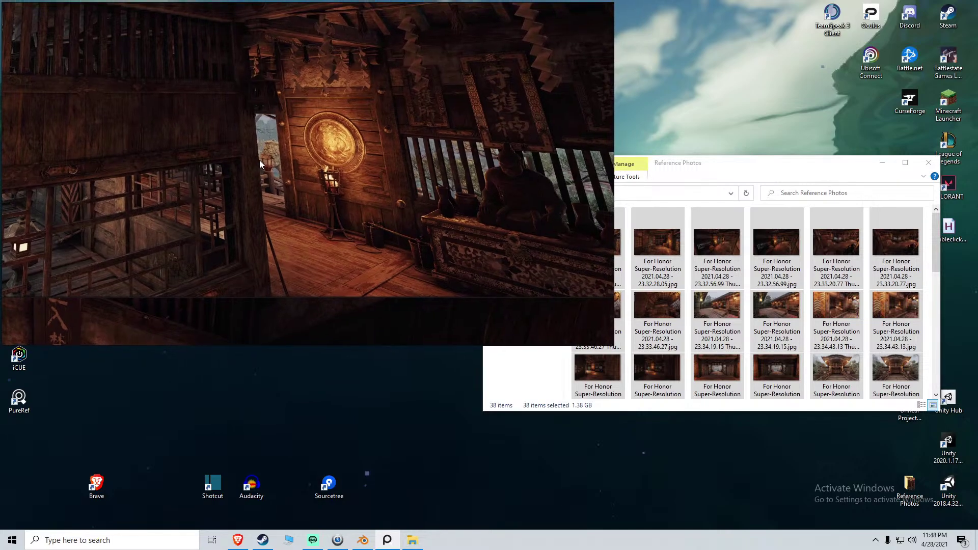
pyautogui.click(929, 162)
pyautogui.moveTo(617, 345); pyautogui.dragTo(971, 524)
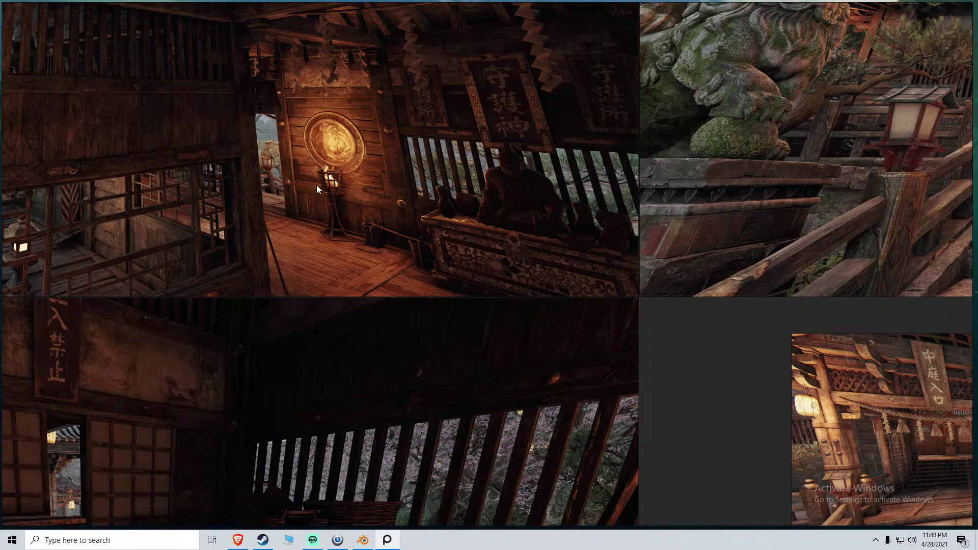
# Examine the shrine interior photo up close, including the doorway's stone lion and lantern, the golden disc and the carved wall sign
pyautogui.scroll(-3, 315, 185)
pyautogui.moveTo(307, 153); pyautogui.dragTo(463, 311, button='middle')
pyautogui.scroll(2, 551, 331)
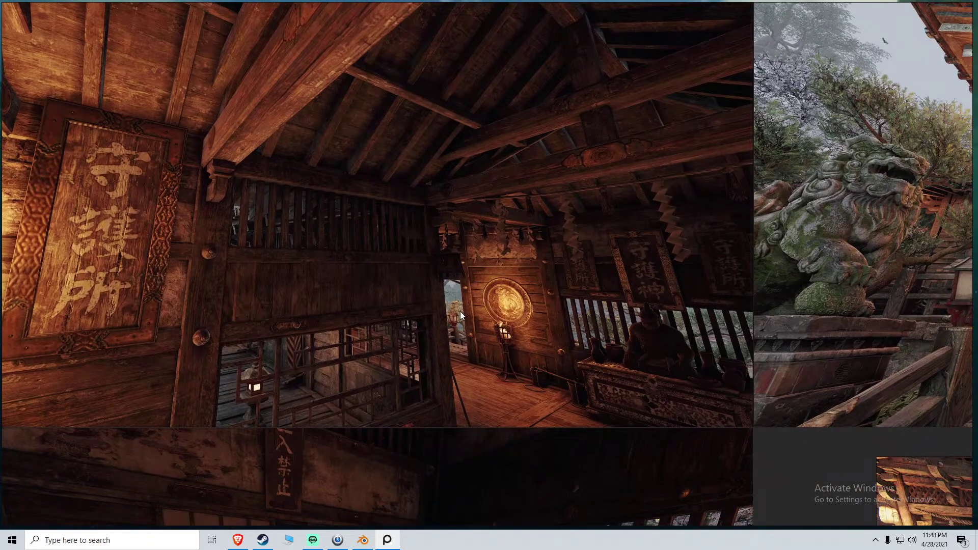
pyautogui.scroll(5, 460, 311)
pyautogui.scroll(8, 459, 313)
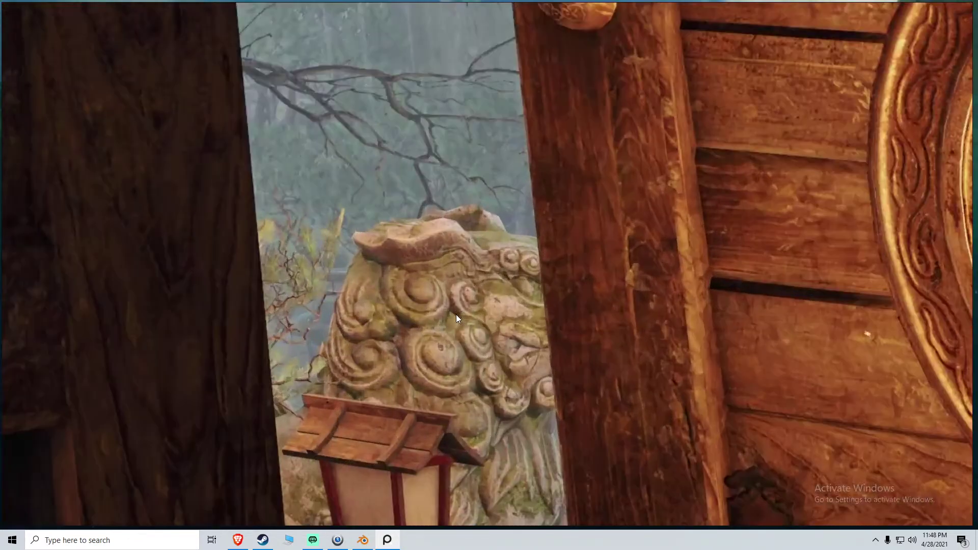
pyautogui.scroll(-8, 455, 314)
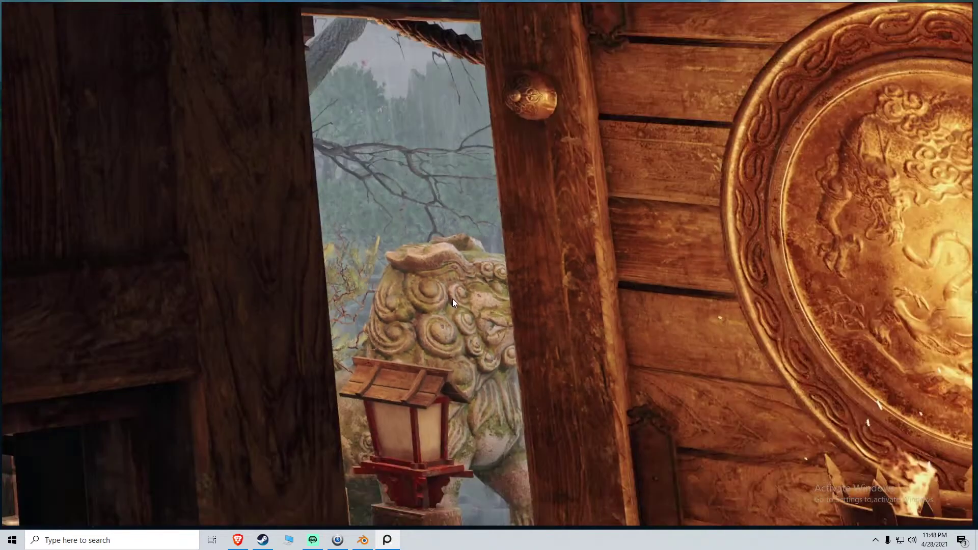
pyautogui.scroll(2, 432, 279)
pyautogui.scroll(-10, 434, 276)
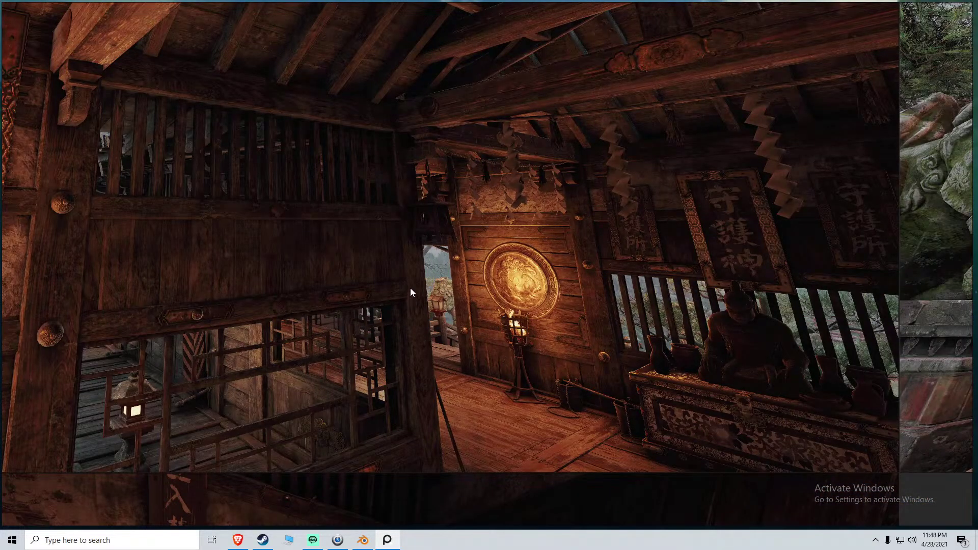
pyautogui.scroll(8, 401, 266)
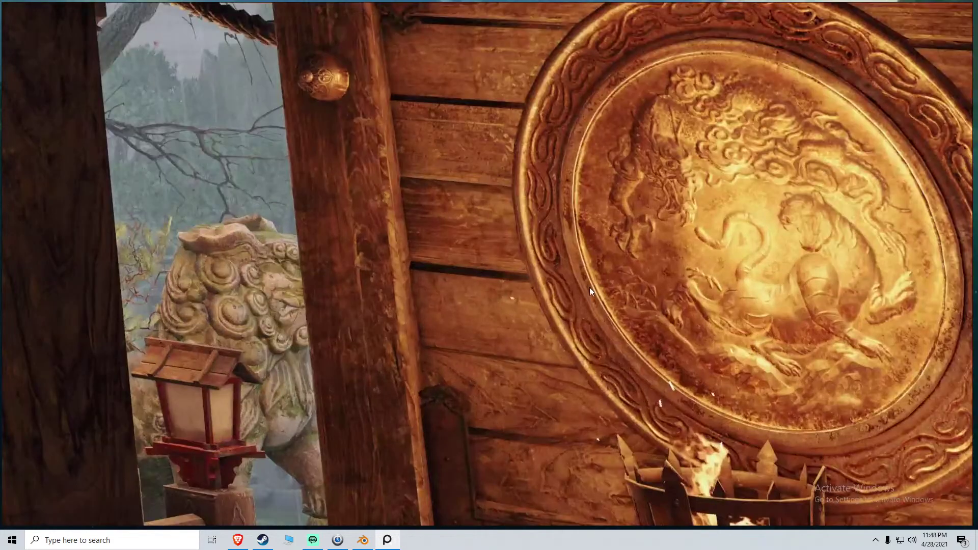
pyautogui.scroll(-4, 543, 317)
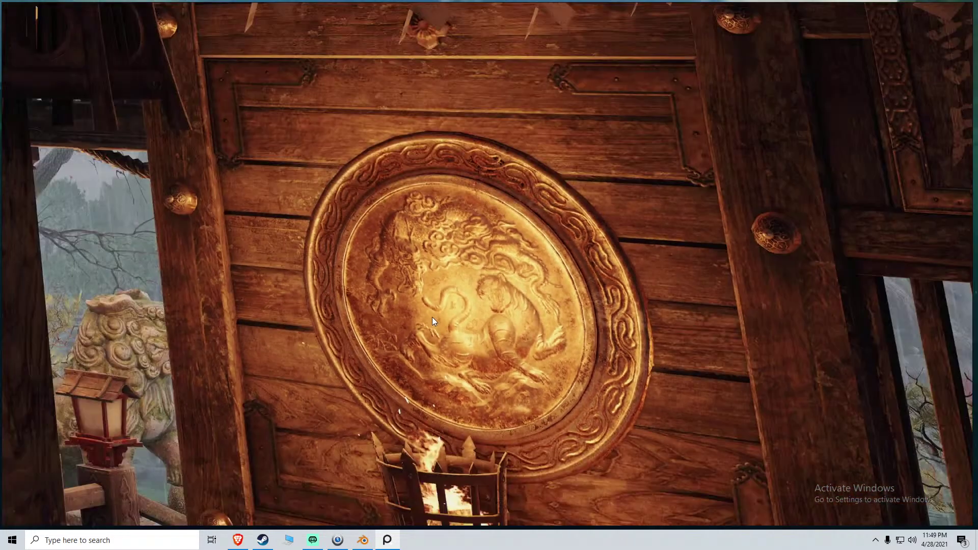
pyautogui.scroll(-4, 474, 319)
pyautogui.moveTo(481, 353); pyautogui.dragTo(772, 353, button='right')
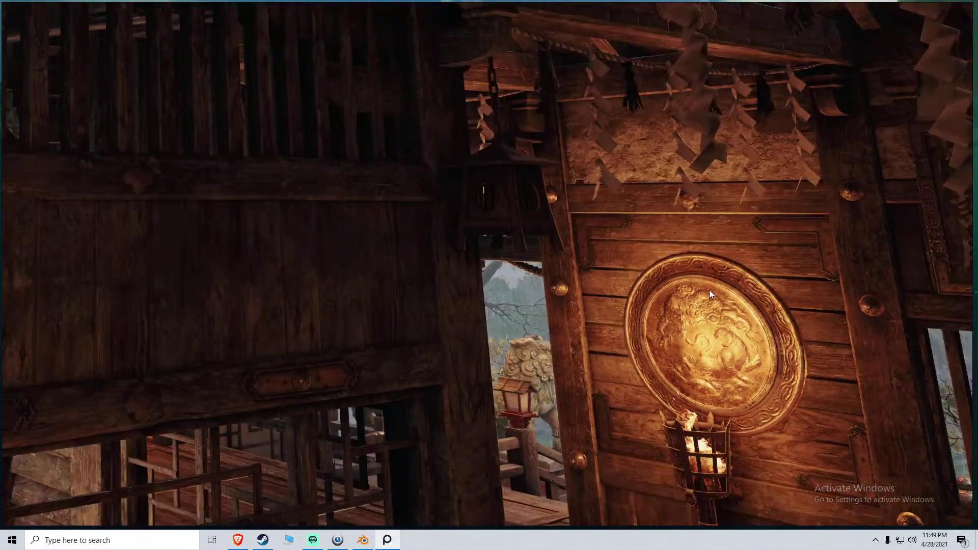
pyautogui.scroll(-5, 374, 245)
pyautogui.moveTo(337, 244); pyautogui.dragTo(614, 252, button='right')
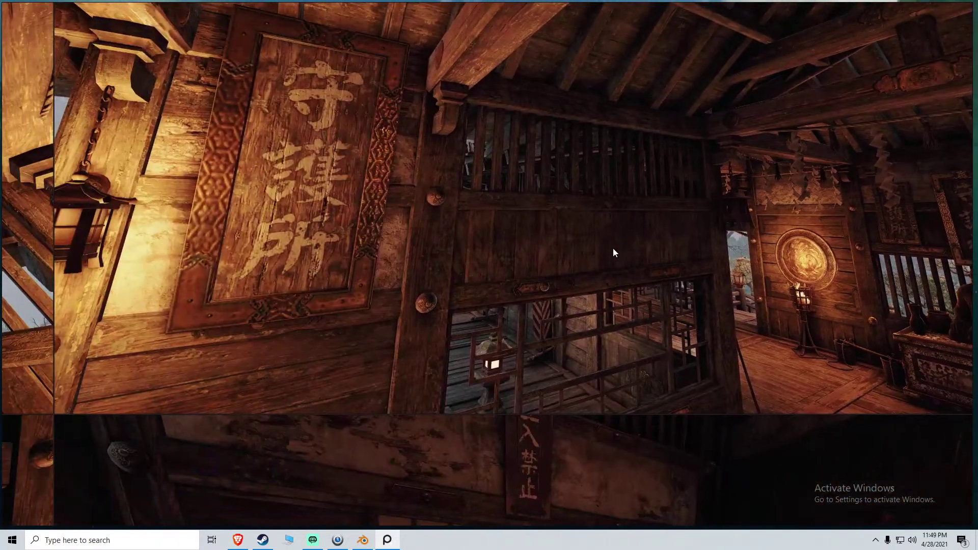
pyautogui.scroll(-2, 349, 251)
pyautogui.moveTo(348, 250); pyautogui.dragTo(559, 165, button='right')
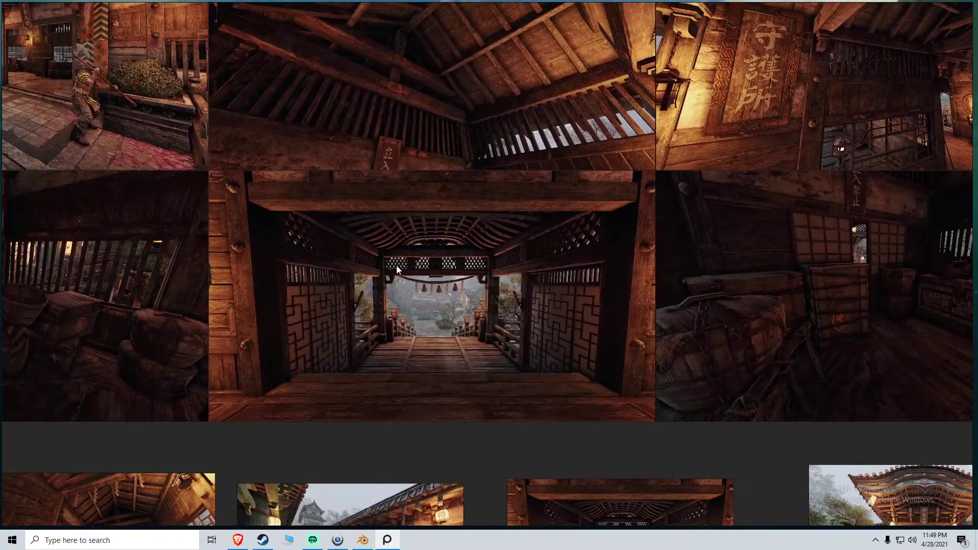
# Examine the dark interior photo with the seated statue, including the pots and the soldiers visible between the window slats
pyautogui.moveTo(398, 270); pyautogui.dragTo(414, 307, button='right')
pyautogui.scroll(6, 414, 308)
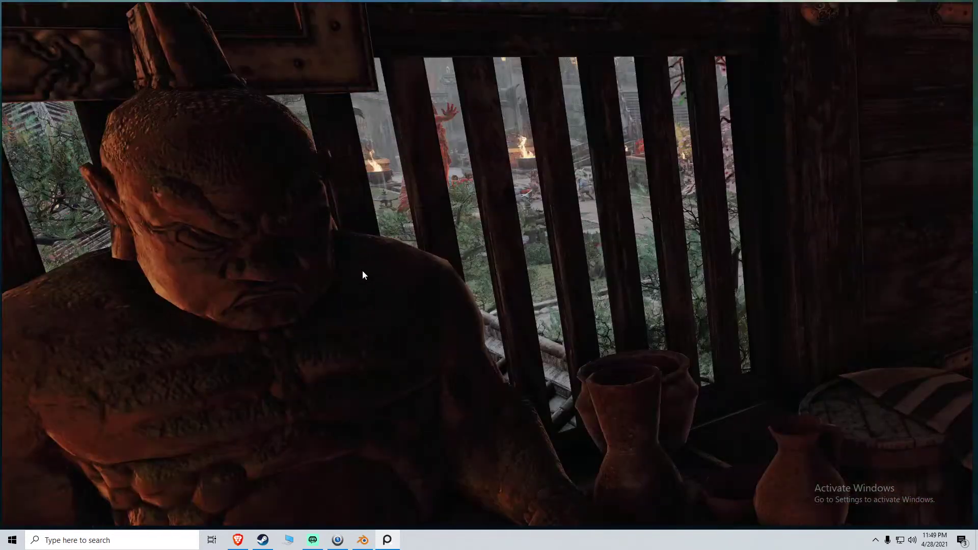
pyautogui.scroll(2, 247, 284)
pyautogui.moveTo(247, 284); pyautogui.dragTo(395, 333, button='right')
pyautogui.moveTo(598, 303); pyautogui.dragTo(270, 283, button='right')
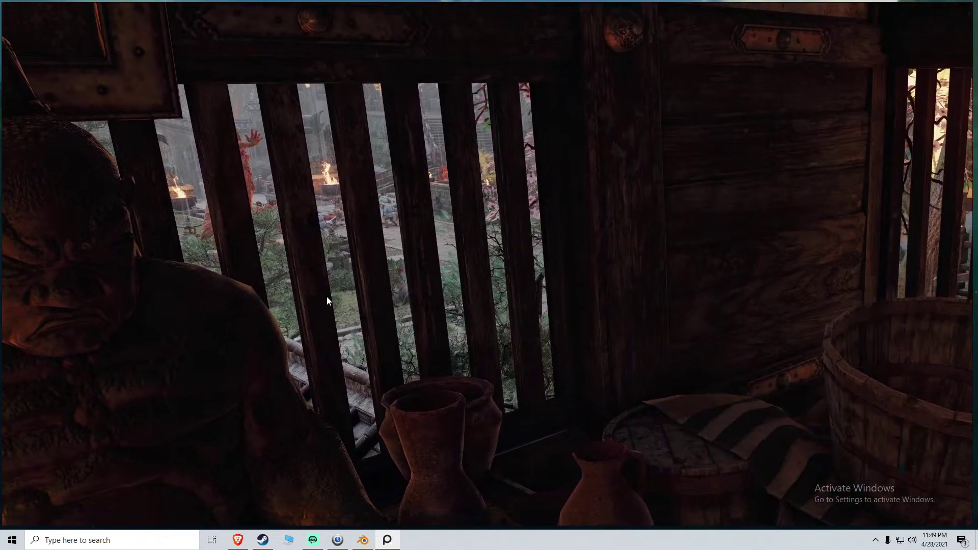
pyautogui.scroll(4, 336, 203)
pyautogui.scroll(2, 392, 210)
pyautogui.moveTo(392, 210); pyautogui.dragTo(543, 227, button='right')
pyautogui.scroll(4, 539, 339)
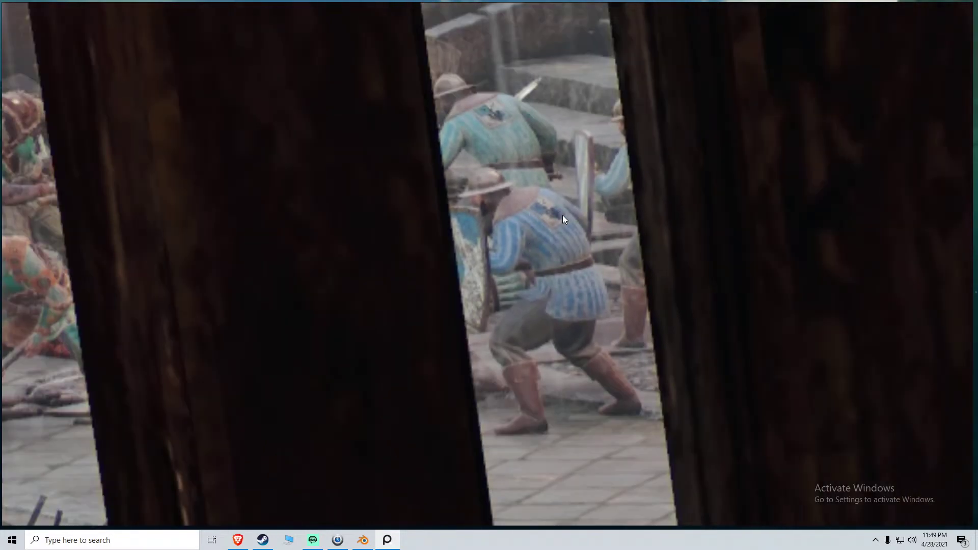
pyautogui.scroll(-4, 579, 288)
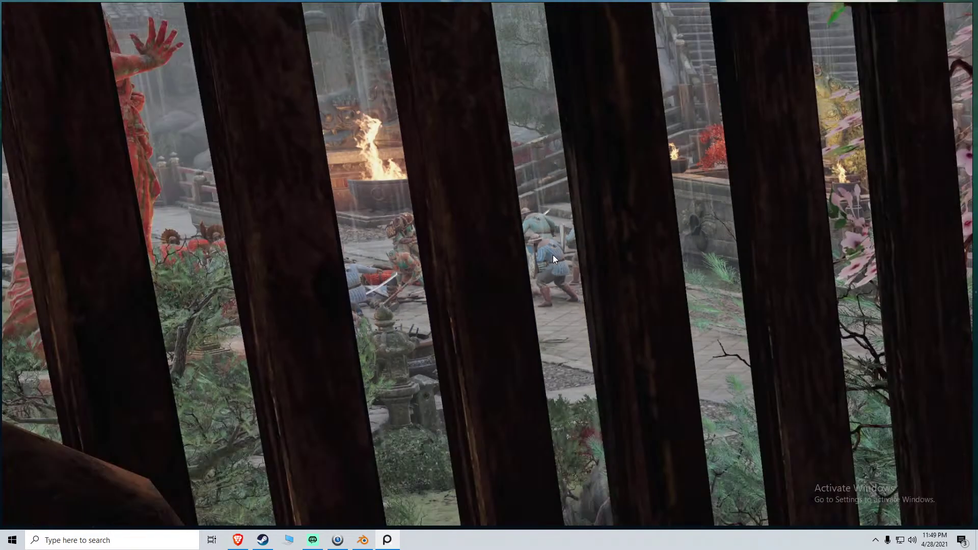
pyautogui.scroll(6, 558, 268)
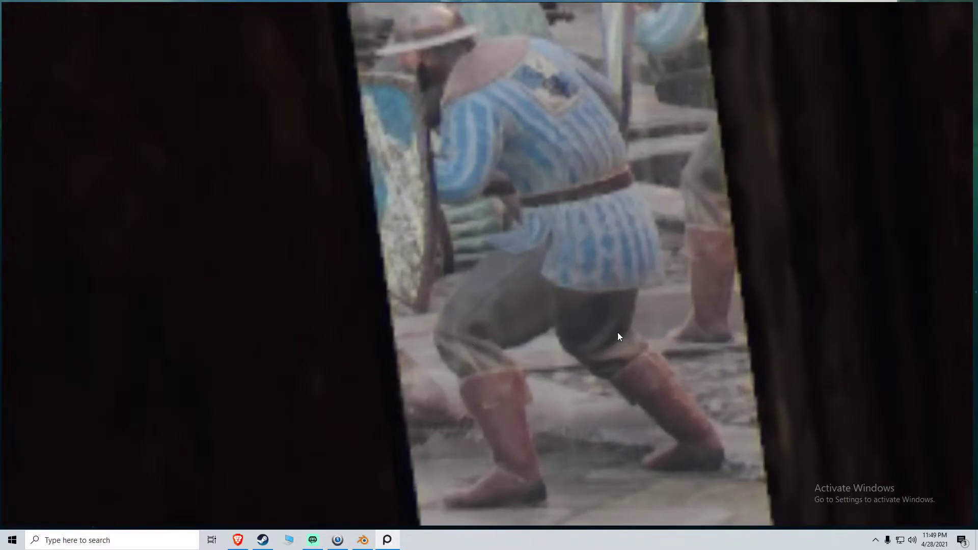
pyautogui.scroll(-6, 607, 372)
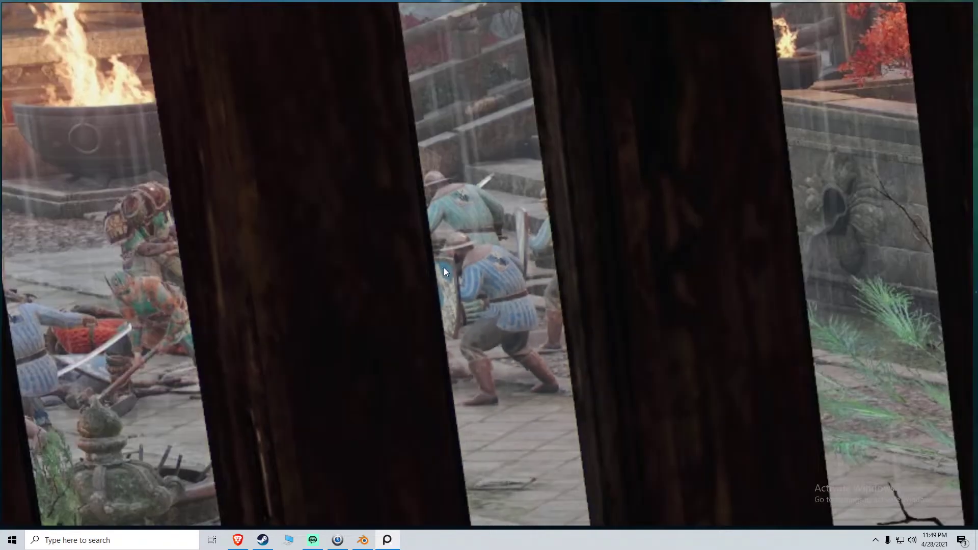
pyautogui.moveTo(444, 268); pyautogui.dragTo(547, 261, button='right')
pyautogui.scroll(-6, 417, 265)
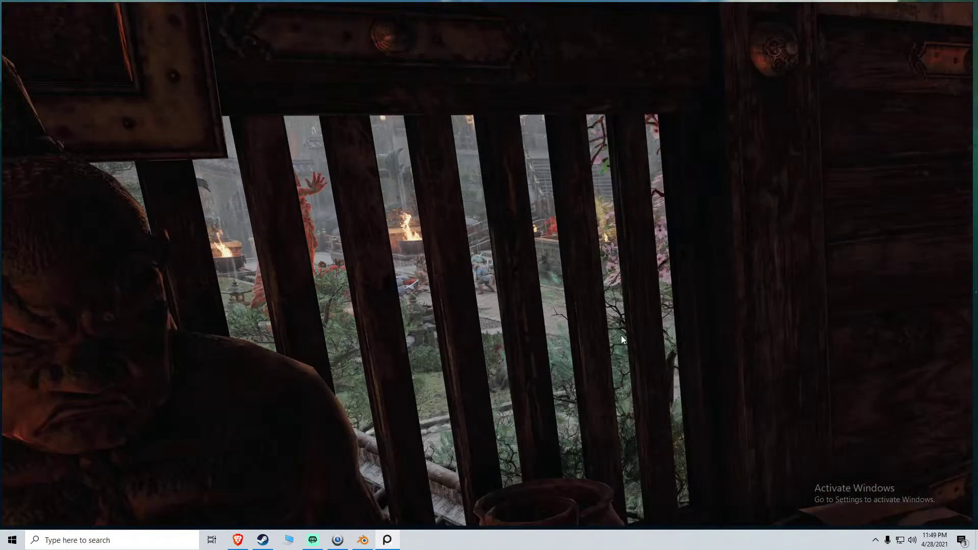
pyautogui.scroll(-4, 621, 335)
pyautogui.moveTo(659, 337); pyautogui.dragTo(455, 236, button='right')
pyautogui.scroll(2, 455, 237)
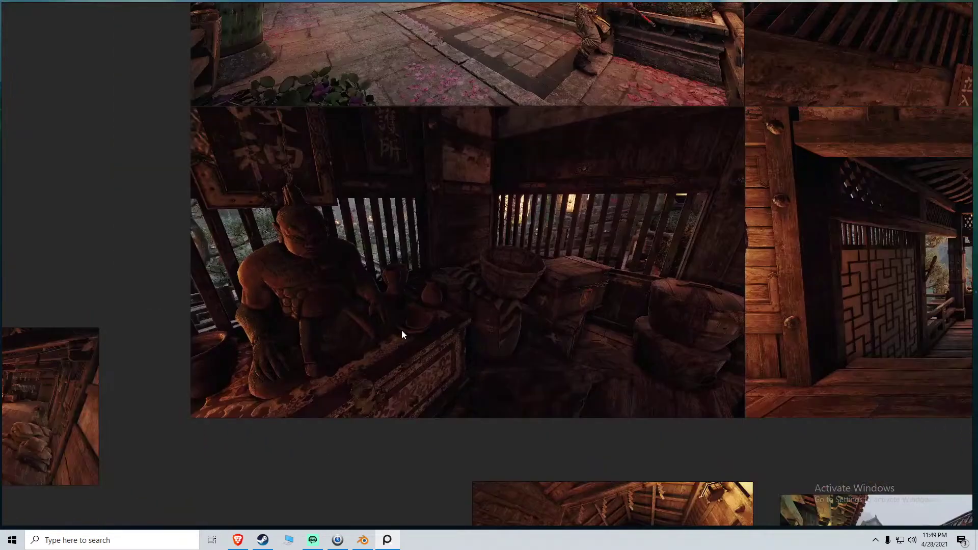
# Examine the courtyard photo with the warrior, including his armor, the flower planter and the lantern-lit building
pyautogui.moveTo(401, 331); pyautogui.dragTo(502, 289, button='right')
pyautogui.moveTo(502, 284); pyautogui.dragTo(250, 241, button='middle')
pyautogui.moveTo(901, 285); pyautogui.dragTo(649, 242, button='middle')
pyautogui.moveTo(266, 304); pyautogui.dragTo(440, 270, button='middle')
pyautogui.scroll(10, 470, 415)
pyautogui.scroll(8, 387, 212)
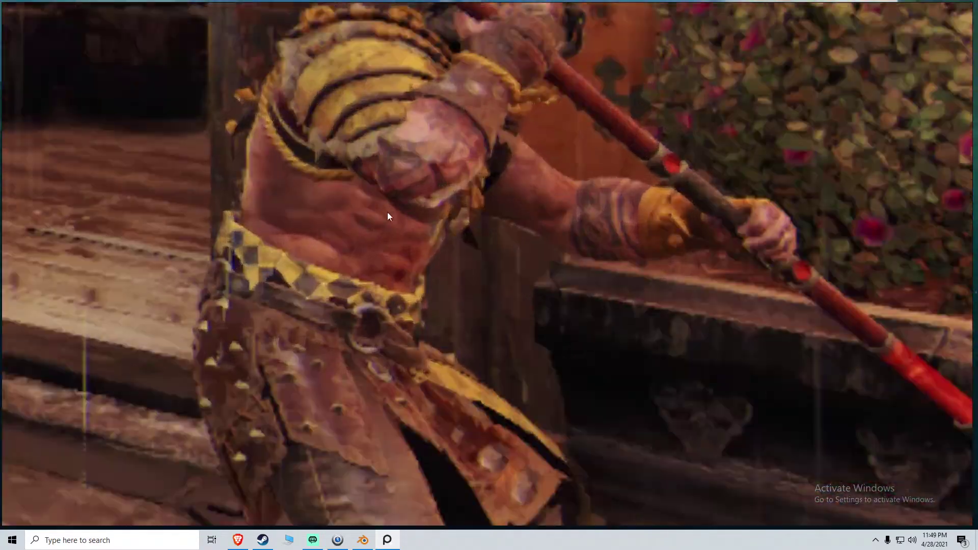
pyautogui.scroll(-4, 384, 191)
pyautogui.scroll(-8, 442, 282)
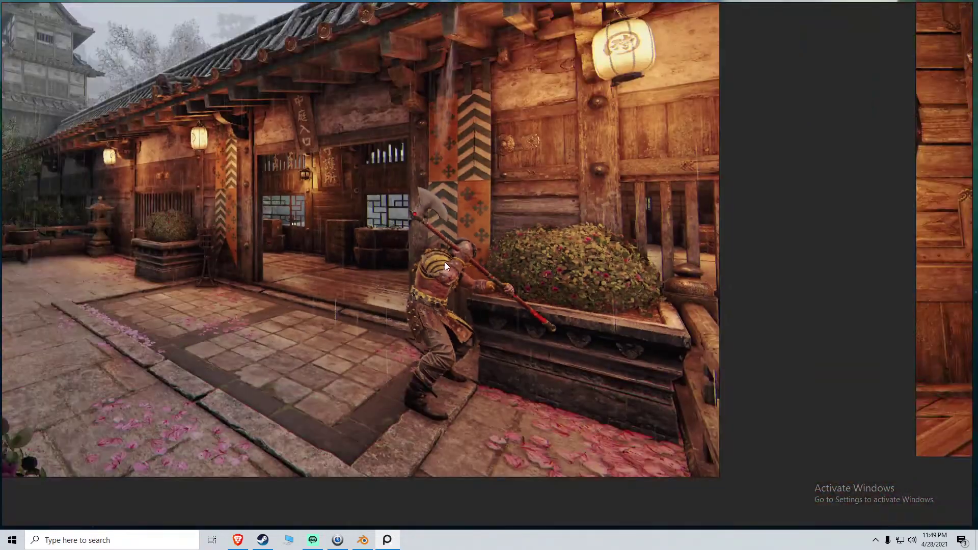
# Examine the courtyard photo again, comparing close-ups of the building front and planter with the whole scene
pyautogui.scroll(8, 428, 239)
pyautogui.scroll(-10, 432, 234)
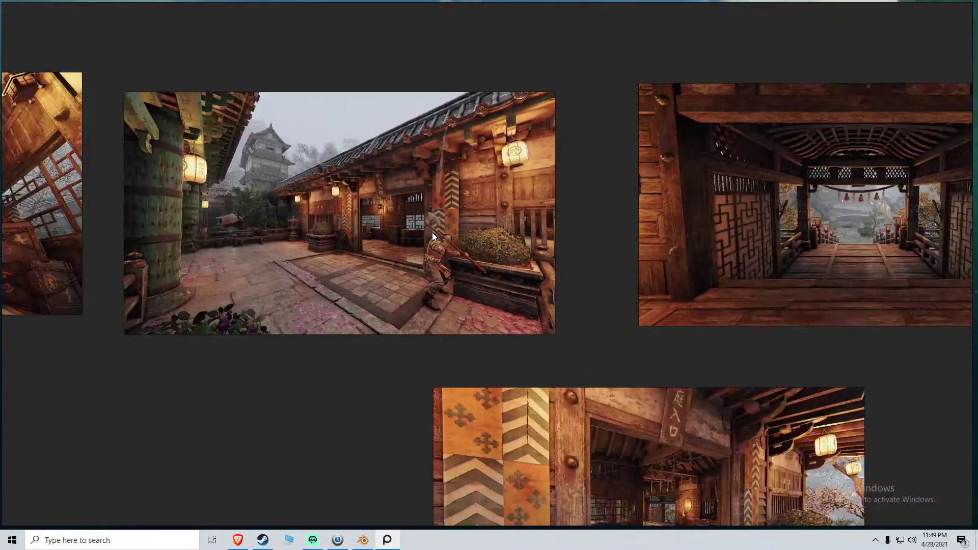
pyautogui.scroll(10, 383, 218)
pyautogui.scroll(3, 373, 216)
pyautogui.scroll(-10, 376, 238)
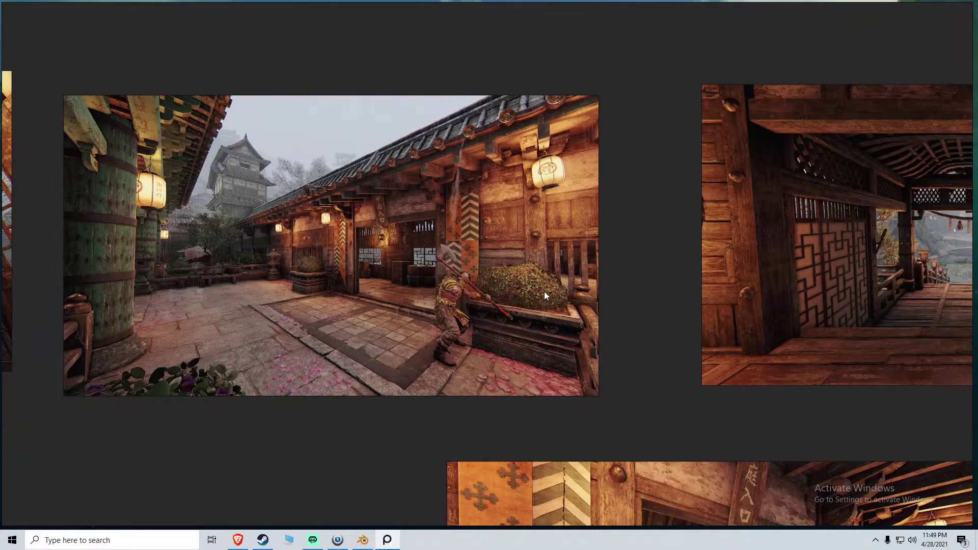
# Examine the shrine entrance photo up close, including the hanging paper streamers, golden disc, iron brazier, patterned banners and flower planter
pyautogui.moveTo(746, 329); pyautogui.dragTo(375, 234, button='middle')
pyautogui.moveTo(482, 324); pyautogui.dragTo(552, 175, button='middle')
pyautogui.scroll(8, 462, 339)
pyautogui.scroll(2, 459, 344)
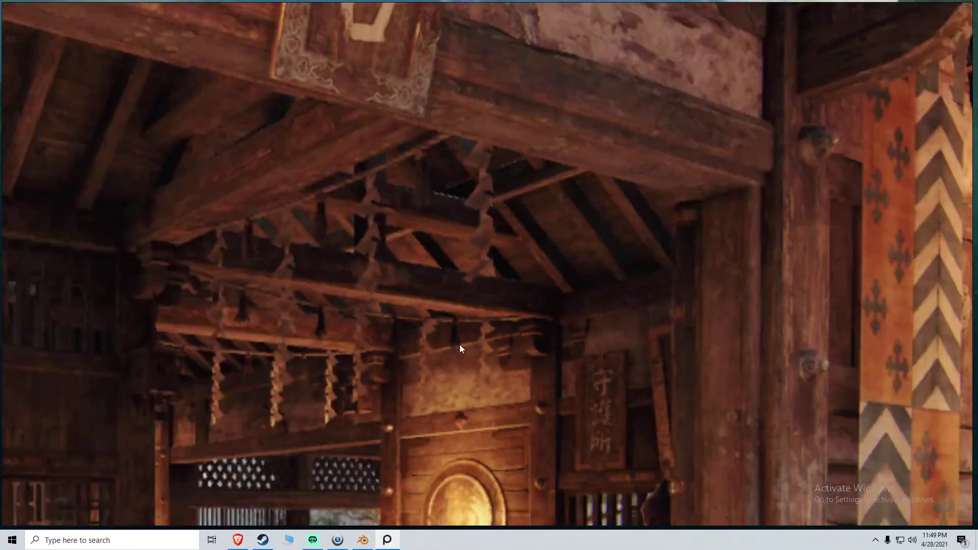
pyautogui.scroll(-5, 456, 237)
pyautogui.scroll(10, 448, 273)
pyautogui.scroll(-6, 450, 269)
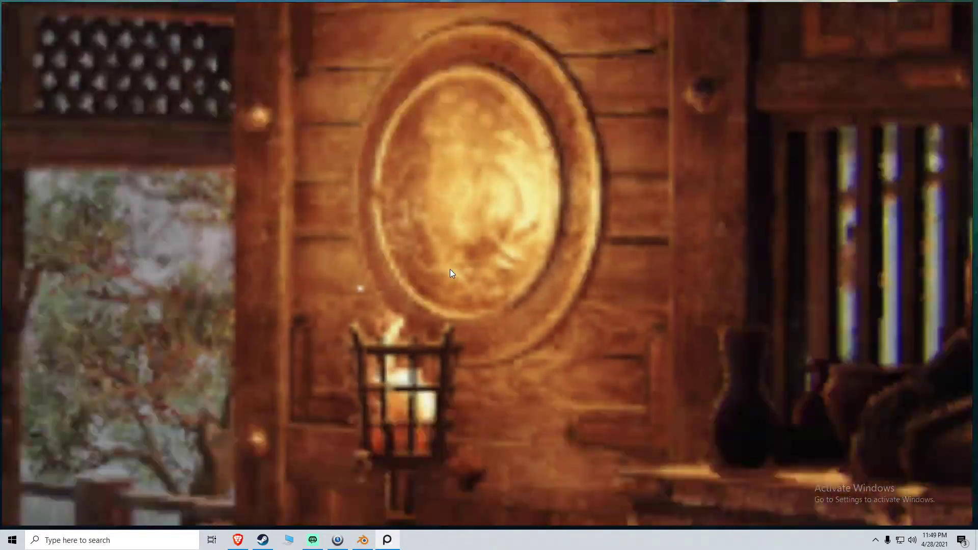
pyautogui.scroll(-10, 451, 269)
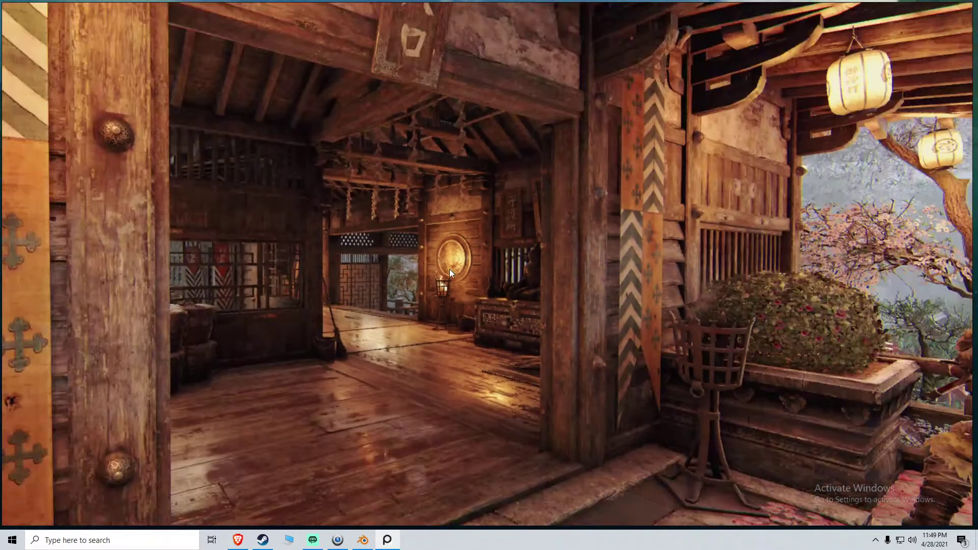
pyautogui.scroll(5, 471, 247)
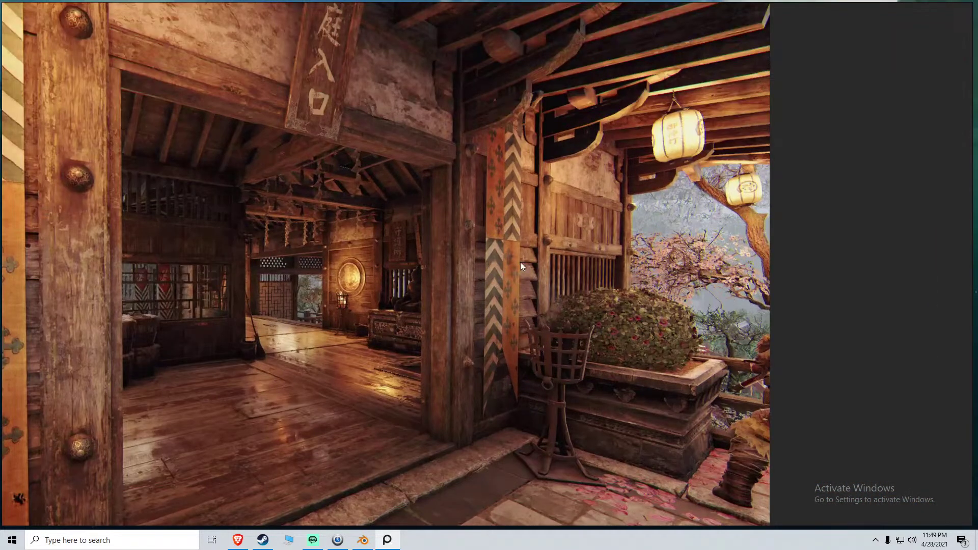
pyautogui.scroll(4, 521, 262)
pyautogui.scroll(-5, 646, 298)
pyautogui.scroll(-6, 363, 420)
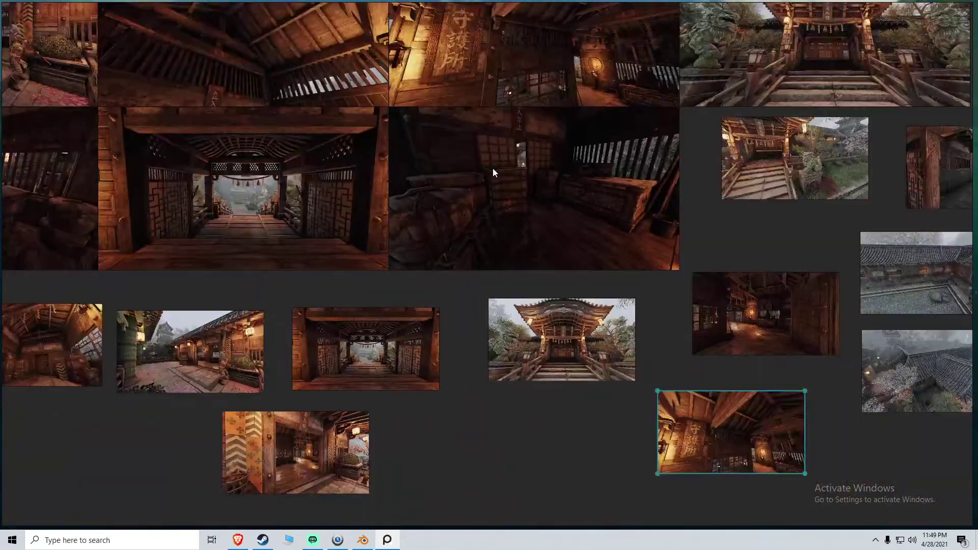
# Examine the mossy stone lion and the surrounding pine branches in the entrance stairs photo
pyautogui.scroll(-5, 836, 467)
pyautogui.scroll(13, 439, 291)
pyautogui.scroll(10, 447, 273)
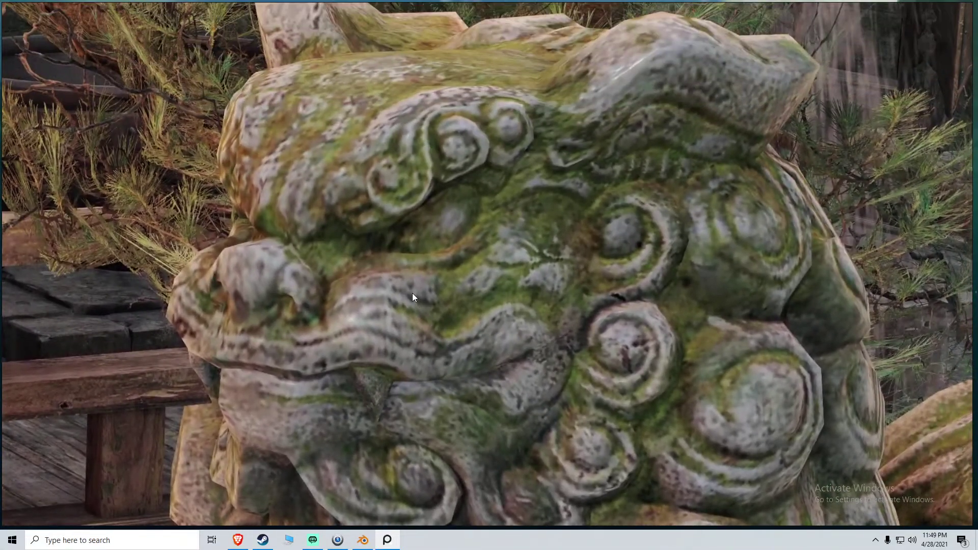
pyautogui.moveTo(413, 297); pyautogui.dragTo(578, 476, button='middle')
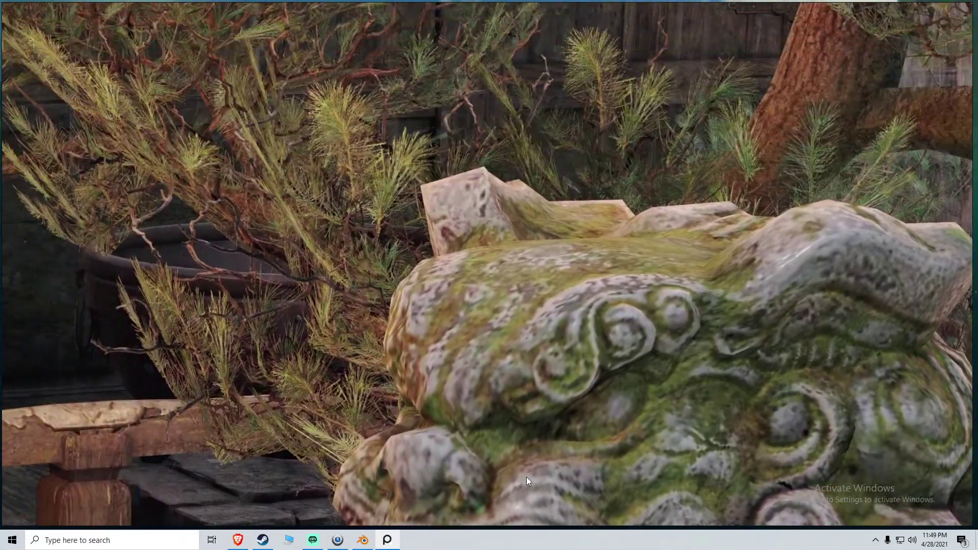
pyautogui.moveTo(351, 317); pyautogui.dragTo(728, 387, button='middle')
pyautogui.moveTo(265, 264); pyautogui.dragTo(606, 255, button='middle')
pyautogui.scroll(-6, 586, 250)
pyautogui.scroll(-8, 490, 275)
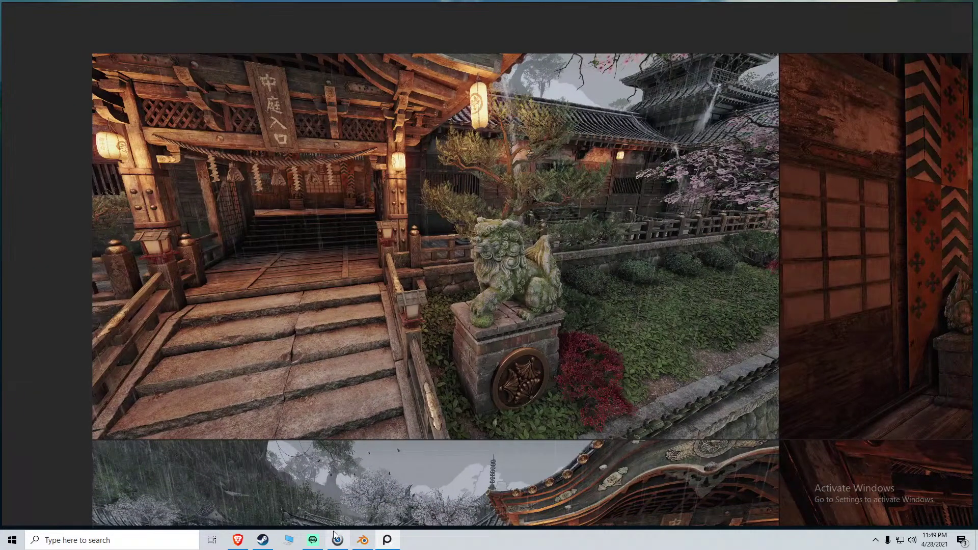
# Switch to Blender and add a plane at the scene origin
pyautogui.click(362, 540)
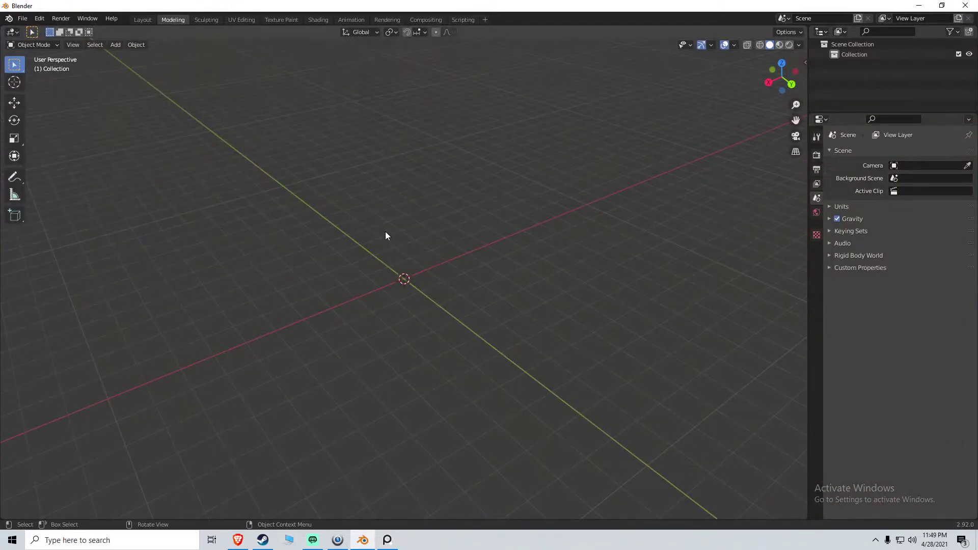
pyautogui.moveTo(363, 239); pyautogui.dragTo(452, 237, button='middle')
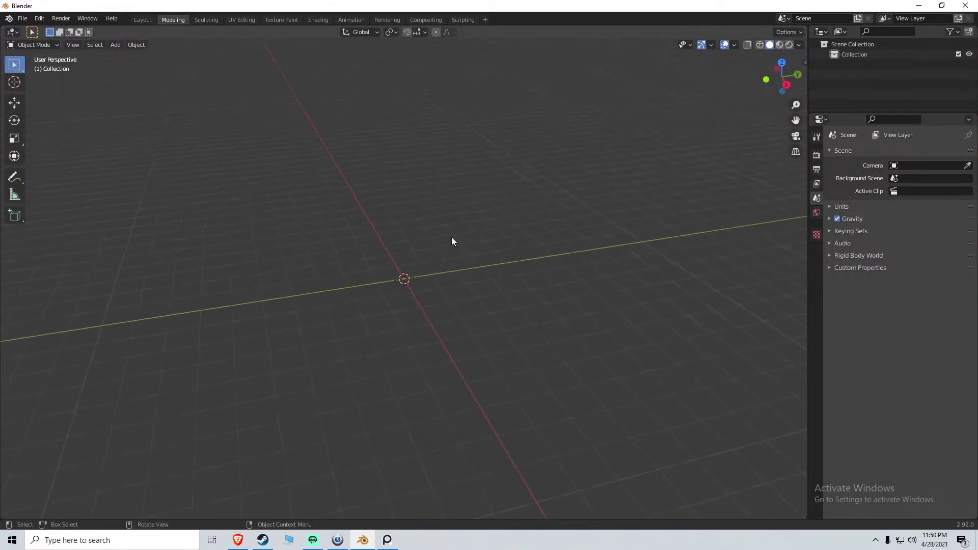
pyautogui.hotkey('shift', 'a')
pyautogui.moveTo(433, 236)
pyautogui.click(492, 237)
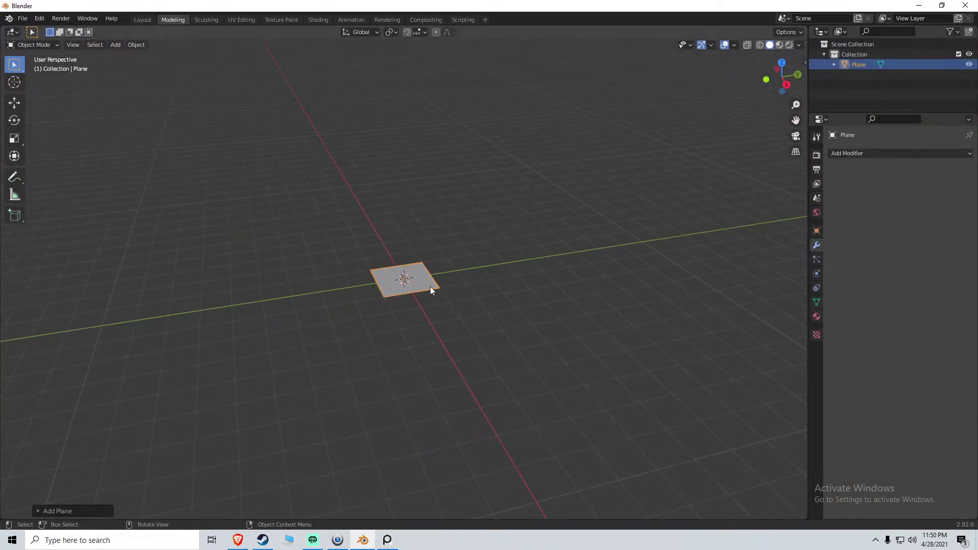
# Stretch the plane along the global Y axis into a long strip
pyautogui.press('s')
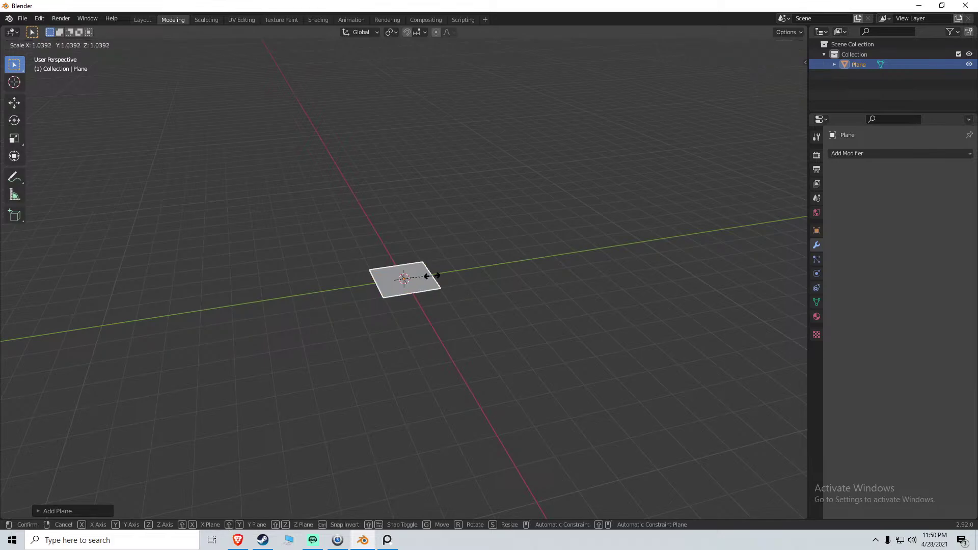
pyautogui.rightClick(432, 277)
pyautogui.press('s')
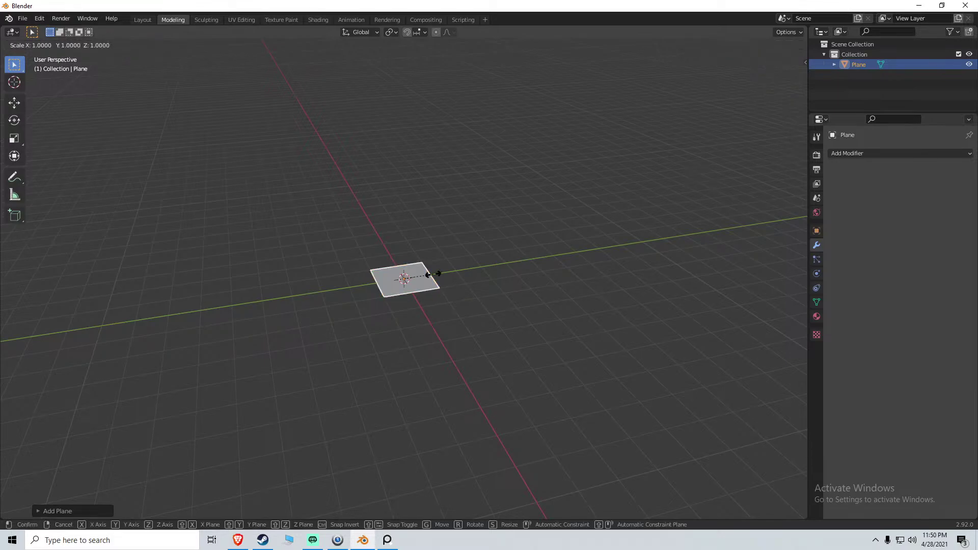
pyautogui.press('y')
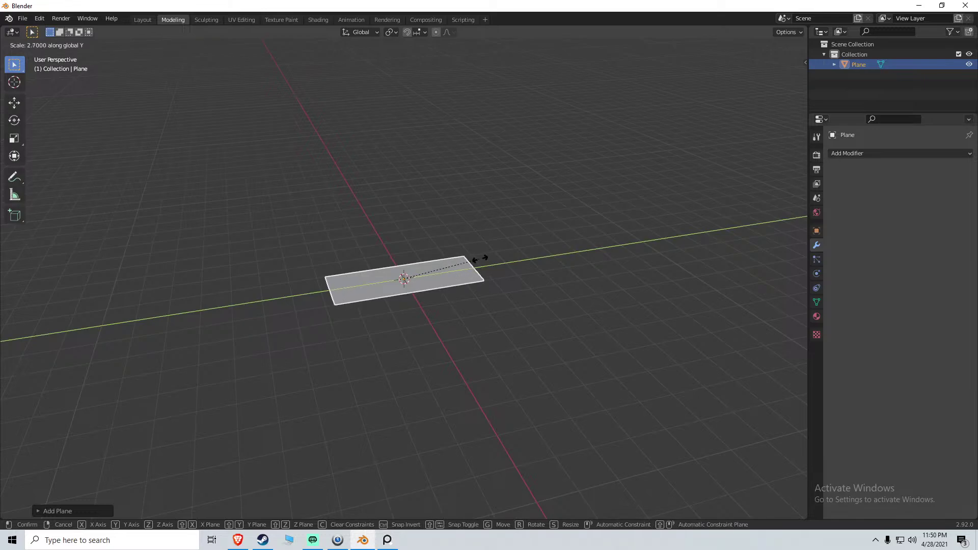
pyautogui.click(541, 233)
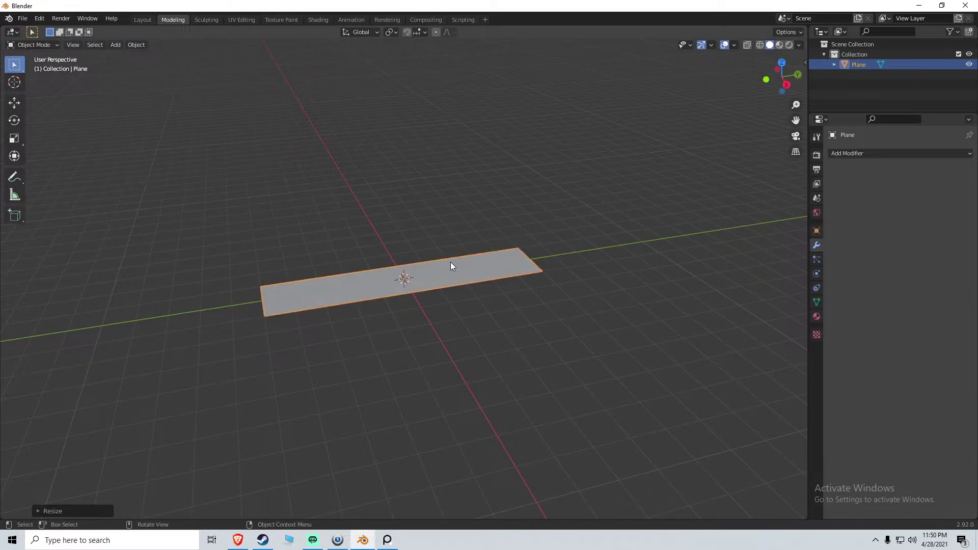
# Scale the plane by 3 along the global X axis to widen it into a floor
pyautogui.press('s')
pyautogui.rightClick(422, 285)
pyautogui.press('s')
pyautogui.press('x')
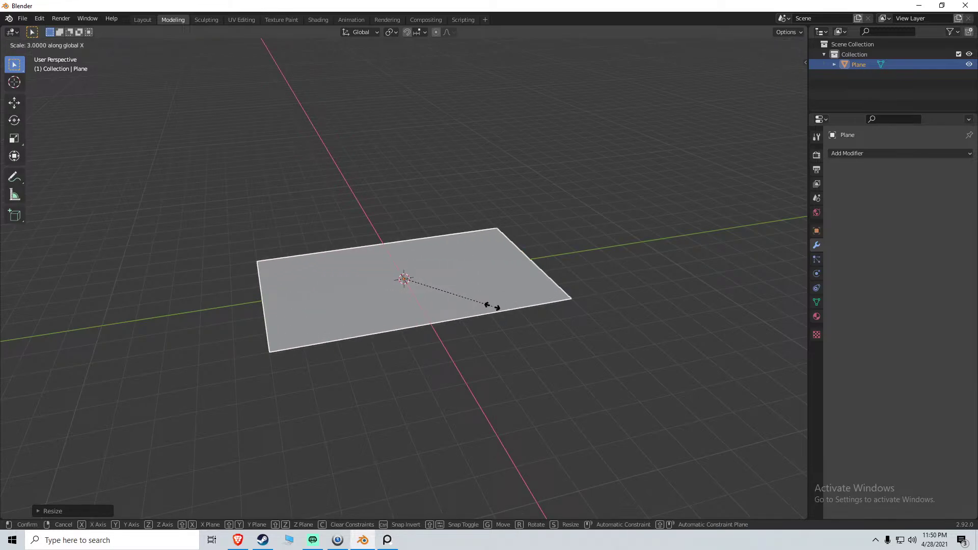
pyautogui.click(490, 305)
pyautogui.moveTo(374, 279); pyautogui.dragTo(476, 302, button='middle')
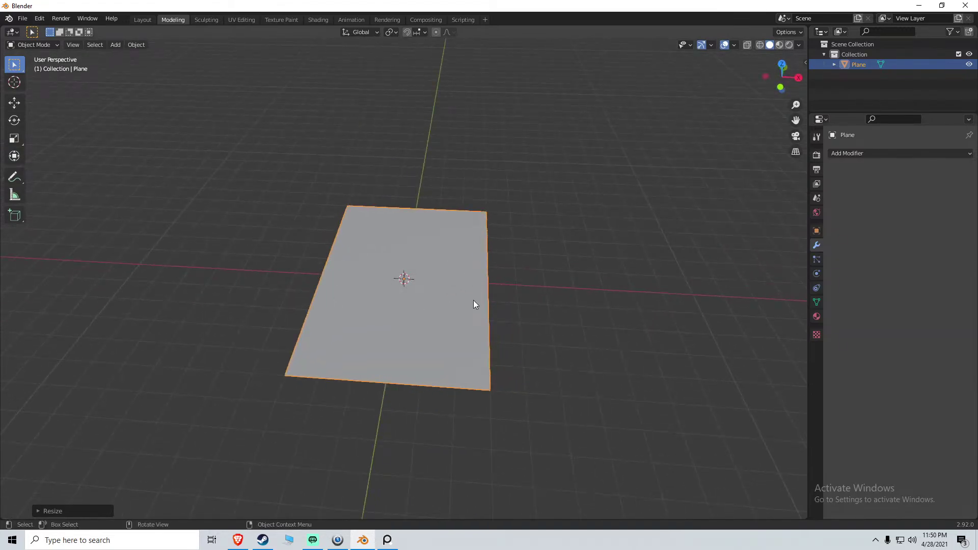
# Check the room layout in PureRef's interior photo with the stone lion and golden disc, and return to Blender
pyautogui.click(387, 540)
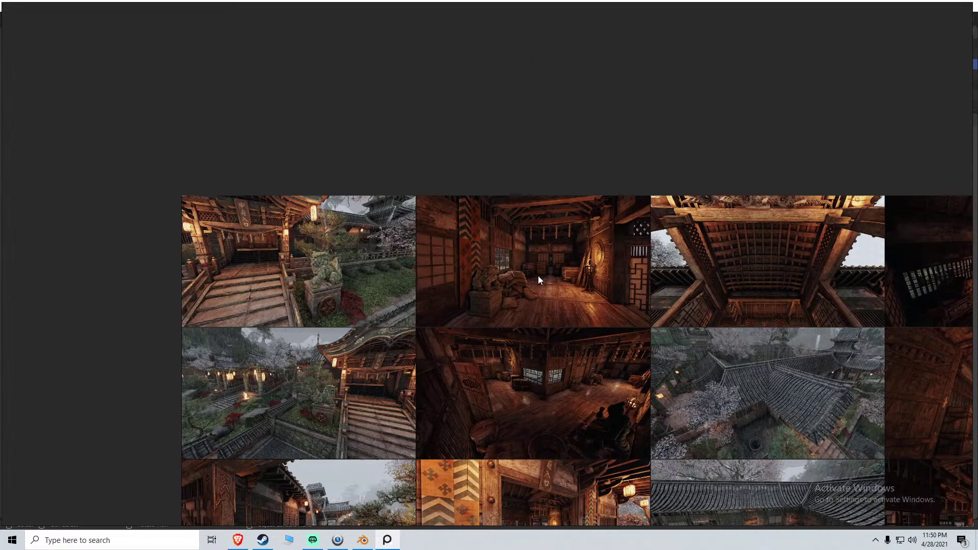
pyautogui.scroll(6, 557, 298)
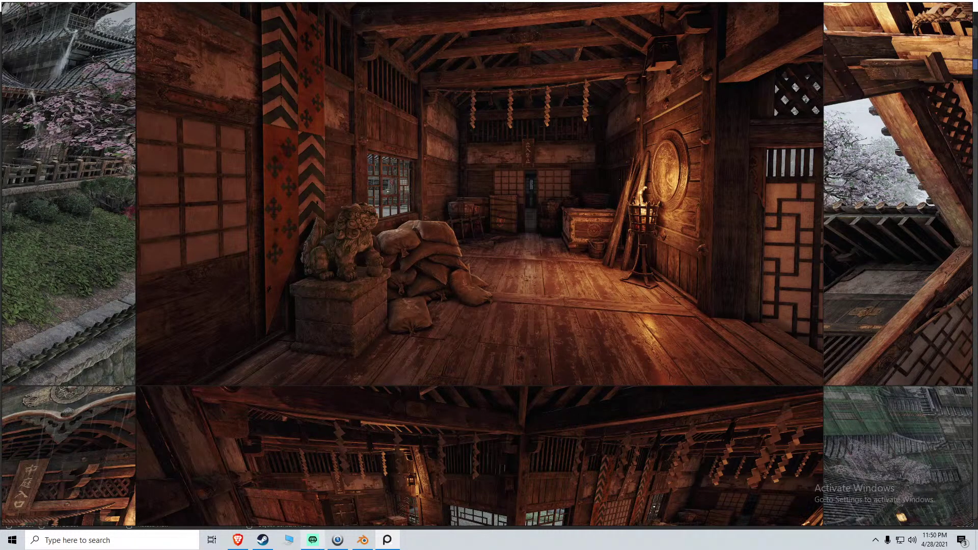
pyautogui.click(367, 538)
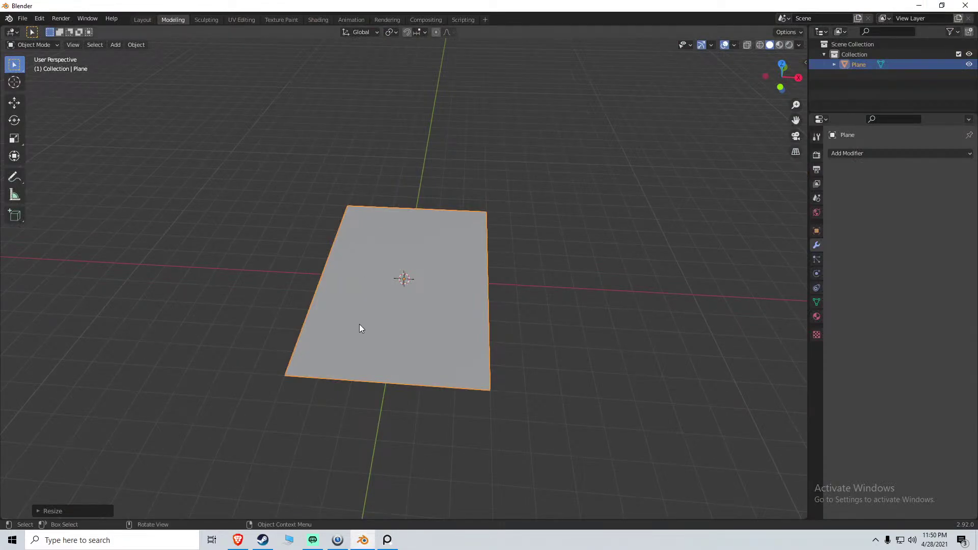
pyautogui.hotkey('shift', 'a')
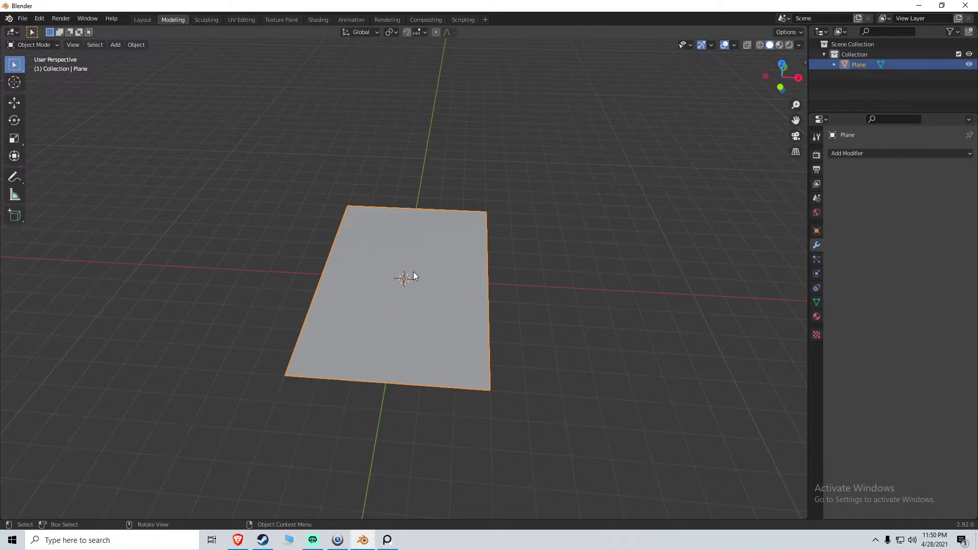
pyautogui.press('g')
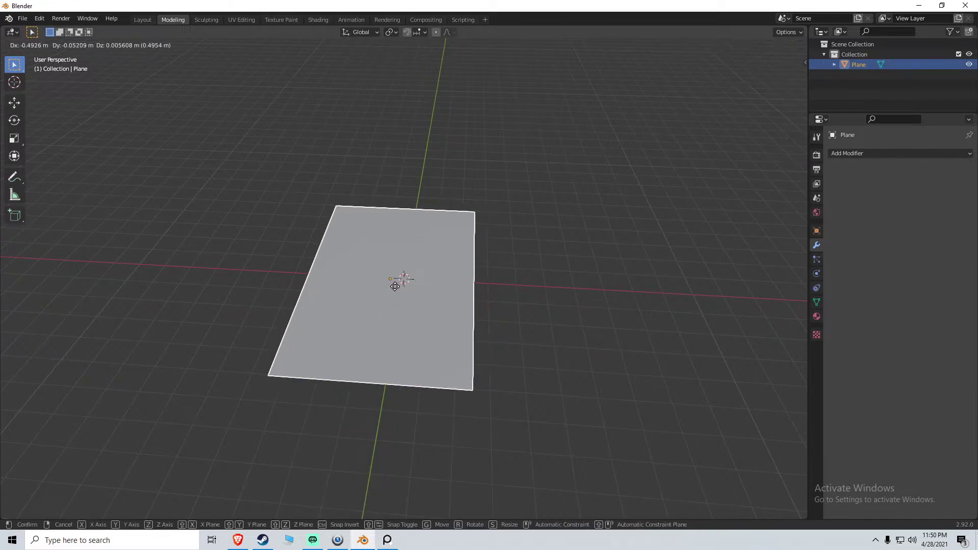
pyautogui.press('Escape')
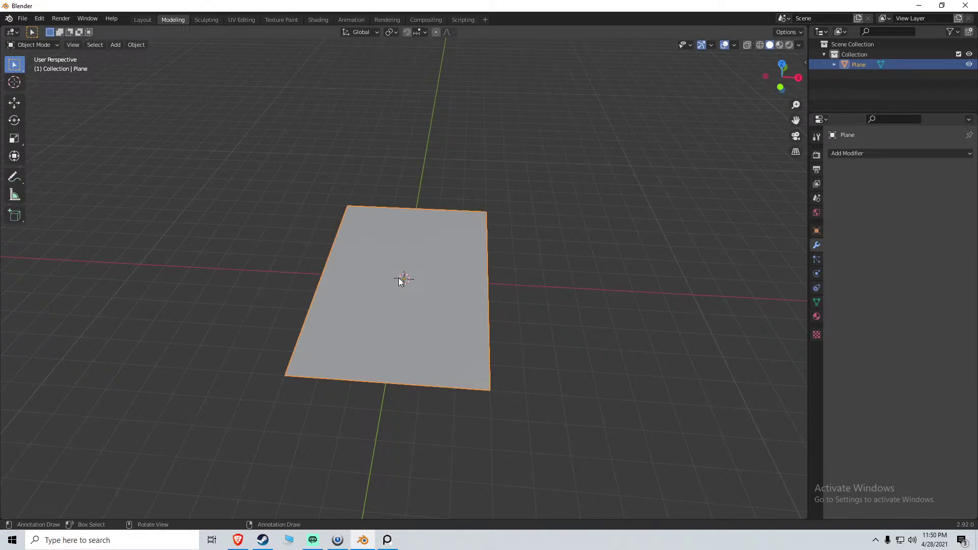
pyautogui.press('g')
pyautogui.press('Escape')
# Duplicate the floor plane and move the copy in the negative X direction until it sits edge to edge with the original
pyautogui.moveTo(427, 301); pyautogui.dragTo(473, 328, button='middle')
pyautogui.hotkey('shift', 'd')
pyautogui.press('Escape')
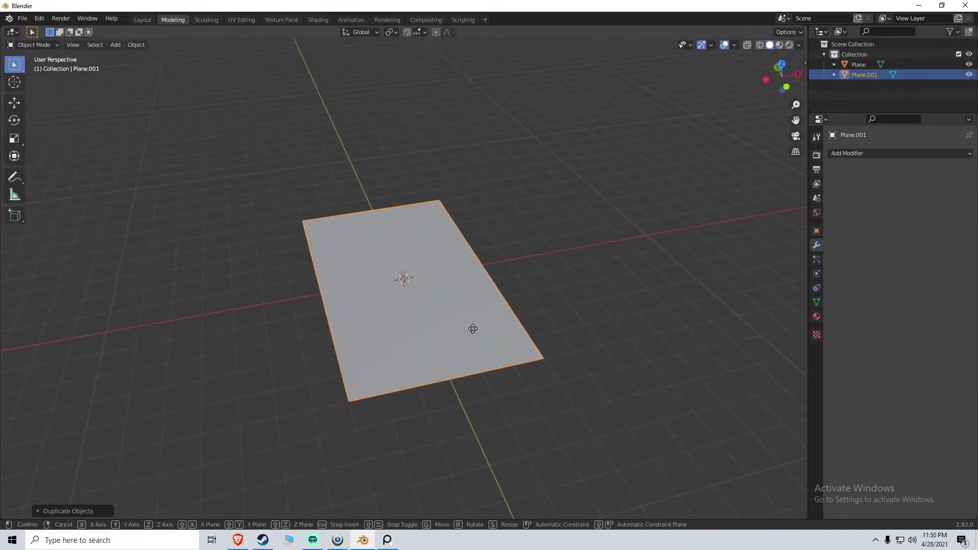
pyautogui.press('g')
pyautogui.press('x')
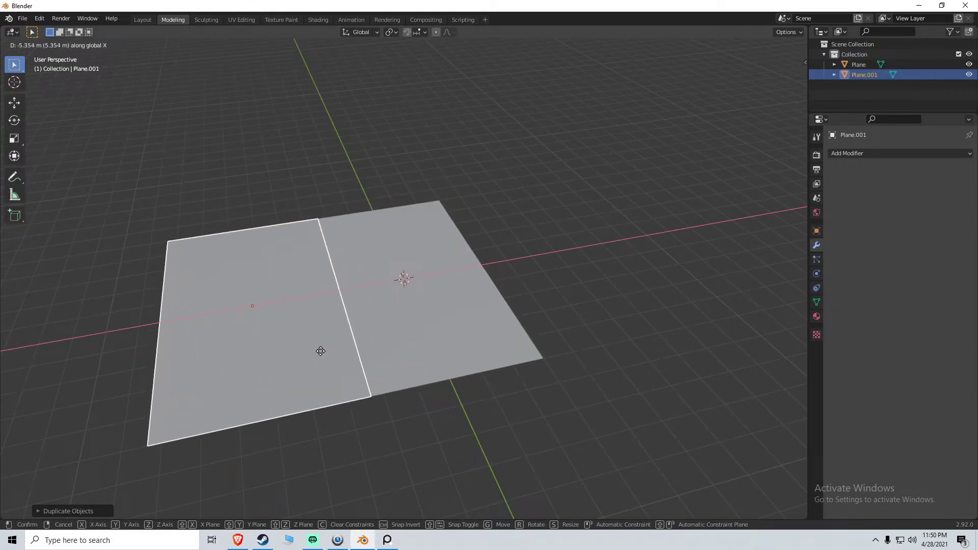
pyautogui.click(304, 349)
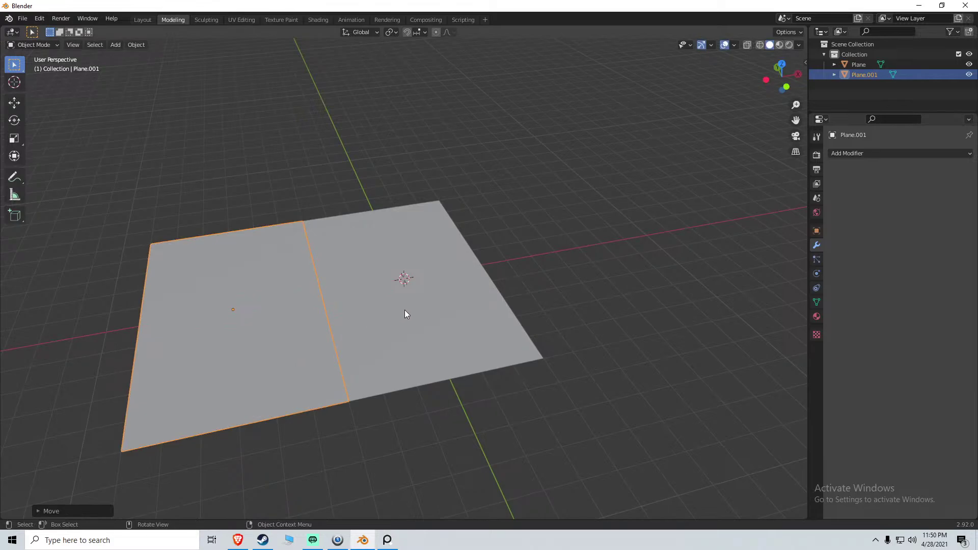
# Rotate the copied plane -90° about the global Z axis and scale it to 0.8 along X
pyautogui.press('r')
pyautogui.press('y')
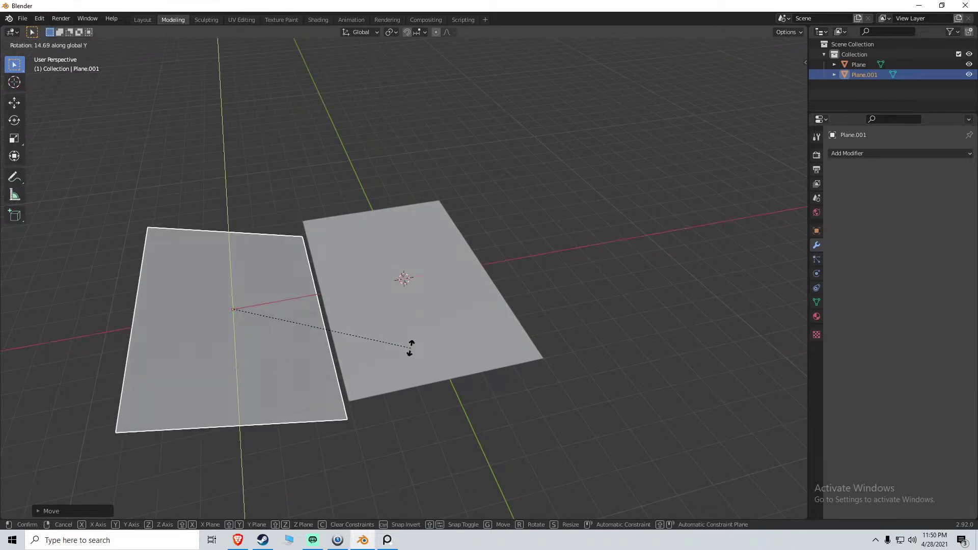
pyautogui.press('z')
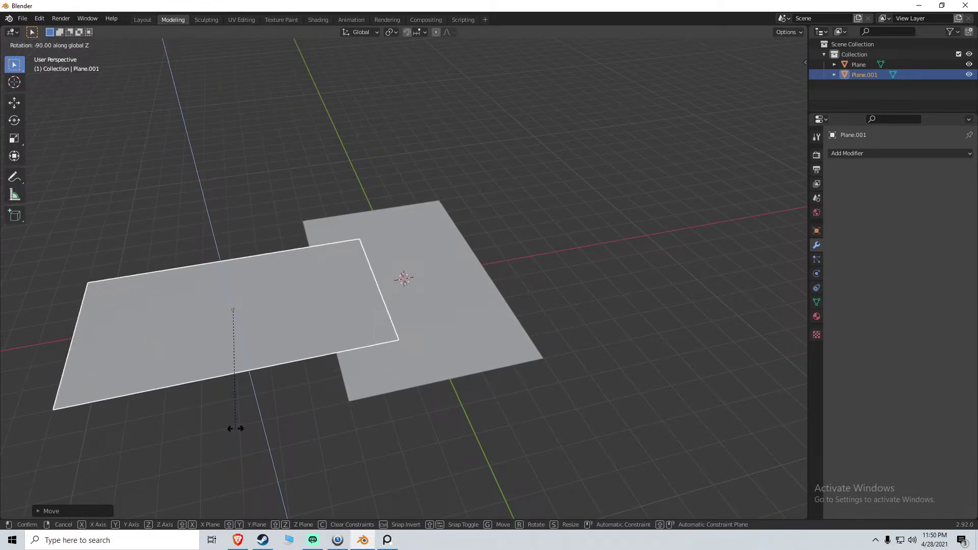
pyautogui.click(234, 428)
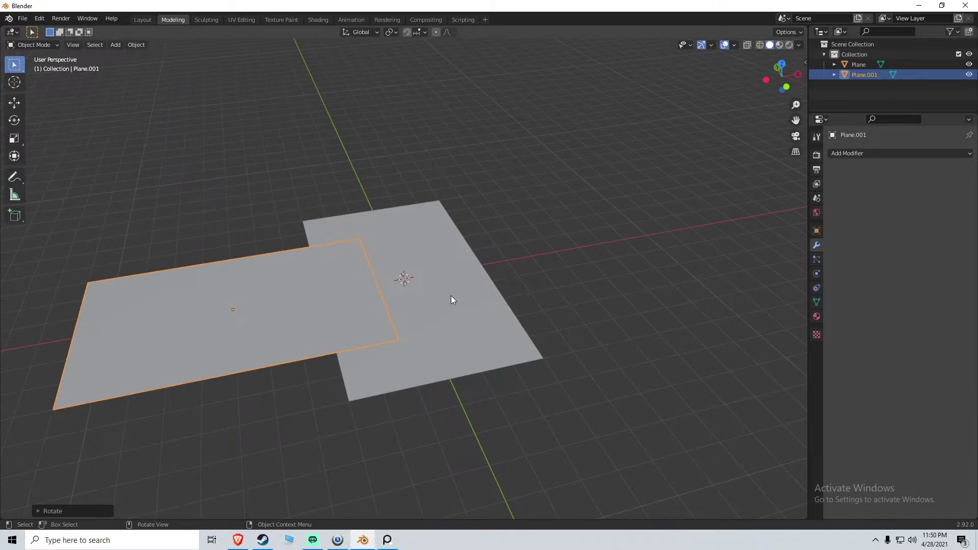
pyautogui.press('s')
pyautogui.press('x')
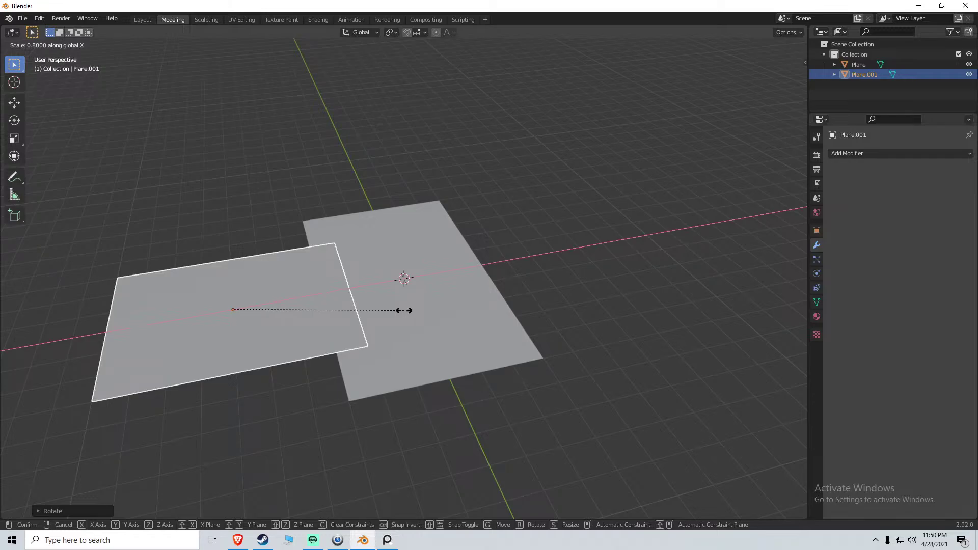
pyautogui.click(404, 310)
# Move the copied plane along X to meet the original's edge and along Y until its side lines up with the original's corner
pyautogui.moveTo(319, 310); pyautogui.dragTo(458, 301, button='middle')
pyautogui.press('g')
pyautogui.press('x')
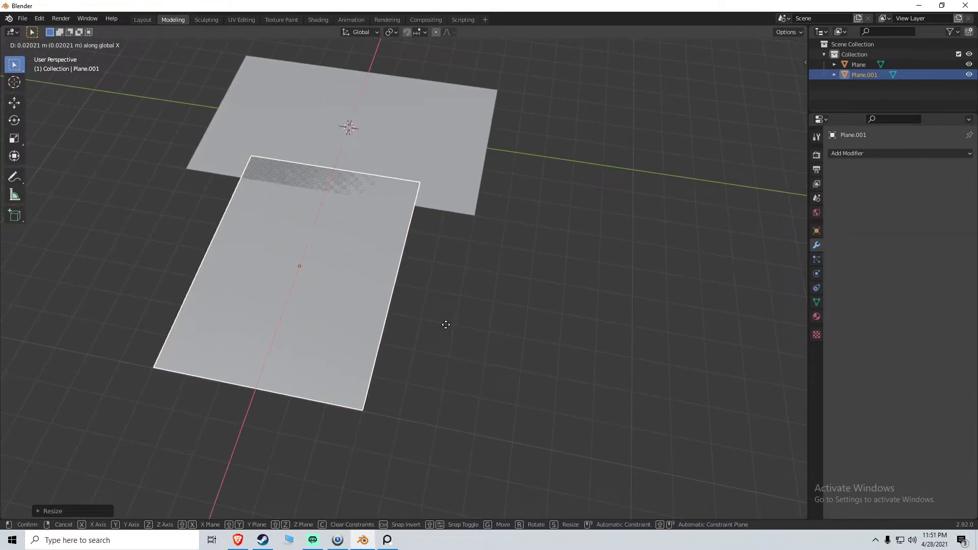
pyautogui.press('ctrl')
pyautogui.keyDown('ctrl'); pyautogui.click(429, 347); pyautogui.keyUp('ctrl')
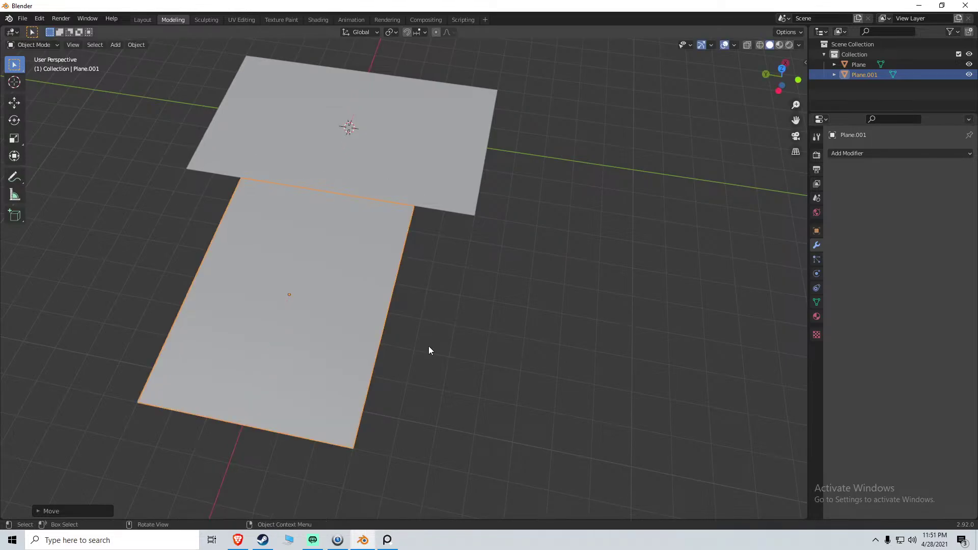
pyautogui.press('g')
pyautogui.press('y')
pyautogui.keyDown('ctrl'); pyautogui.click(497, 355); pyautogui.keyUp('ctrl')
pyautogui.moveTo(498, 359); pyautogui.dragTo(399, 216, button='middle')
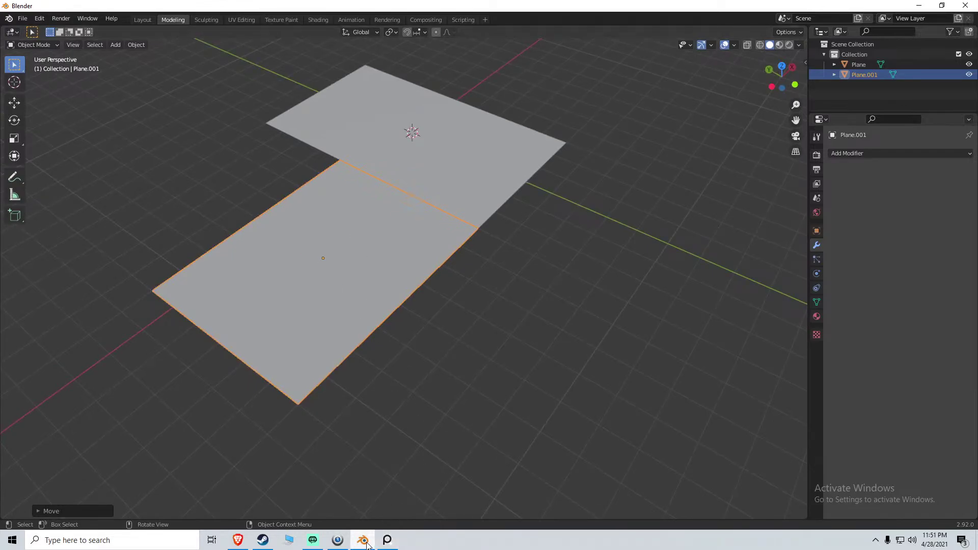
# Check the room proportions in PureRef's interior photo of the L-shaped hall, and return to Blender
pyautogui.click(386, 540)
pyautogui.scroll(-5, 466, 307)
pyautogui.moveTo(503, 295); pyautogui.dragTo(475, 139, button='middle')
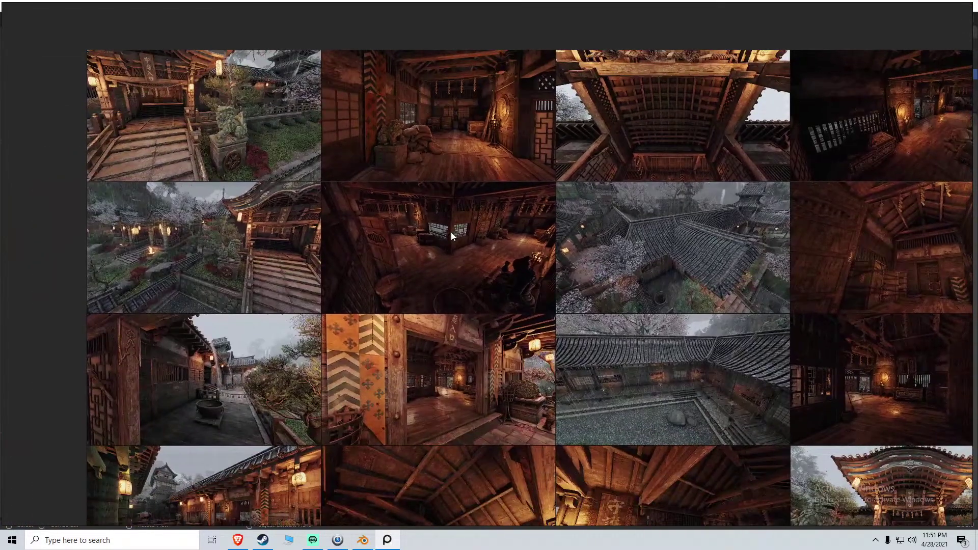
pyautogui.scroll(5, 452, 258)
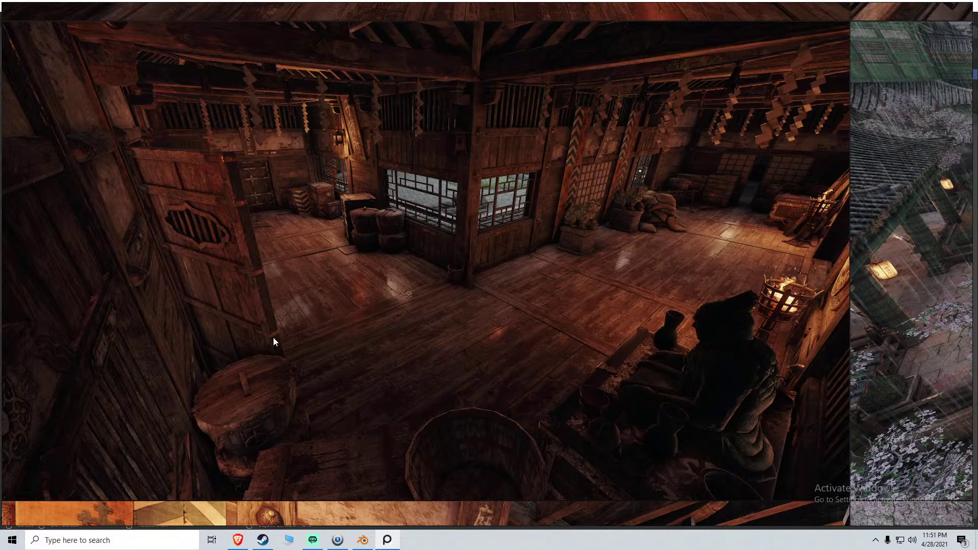
pyautogui.click(366, 546)
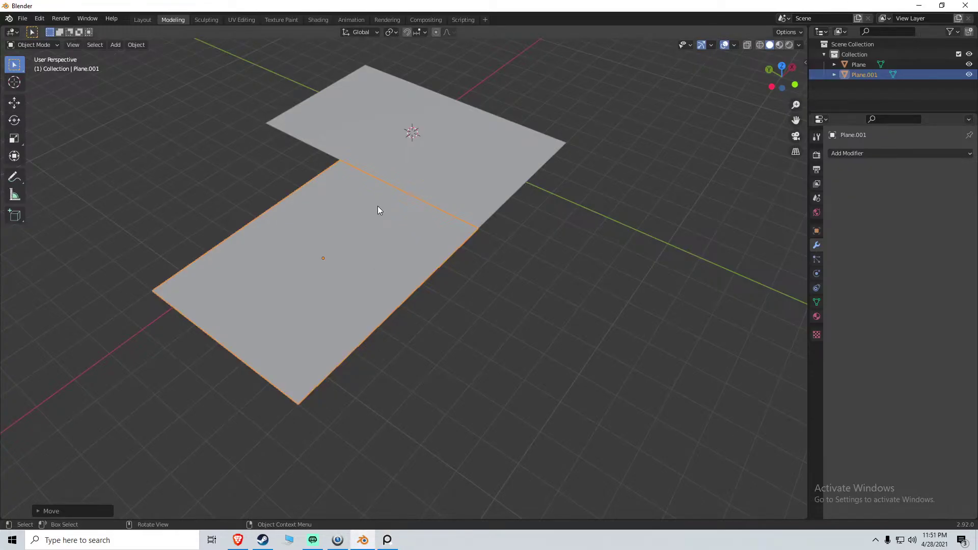
# Narrow the copied floor plane by scaling it along the Y axis only
pyautogui.press('g')
pyautogui.press('x')
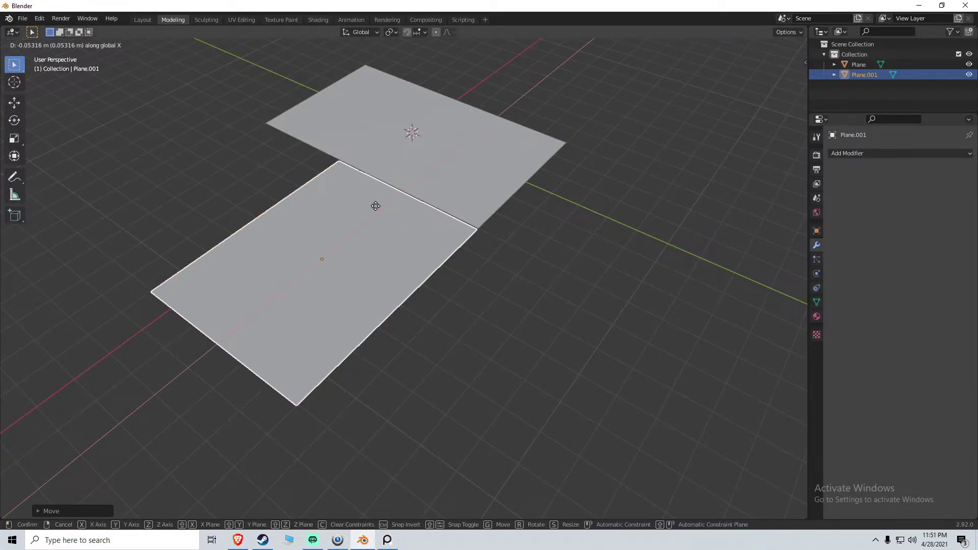
pyautogui.rightClick(375, 205)
pyautogui.press('s')
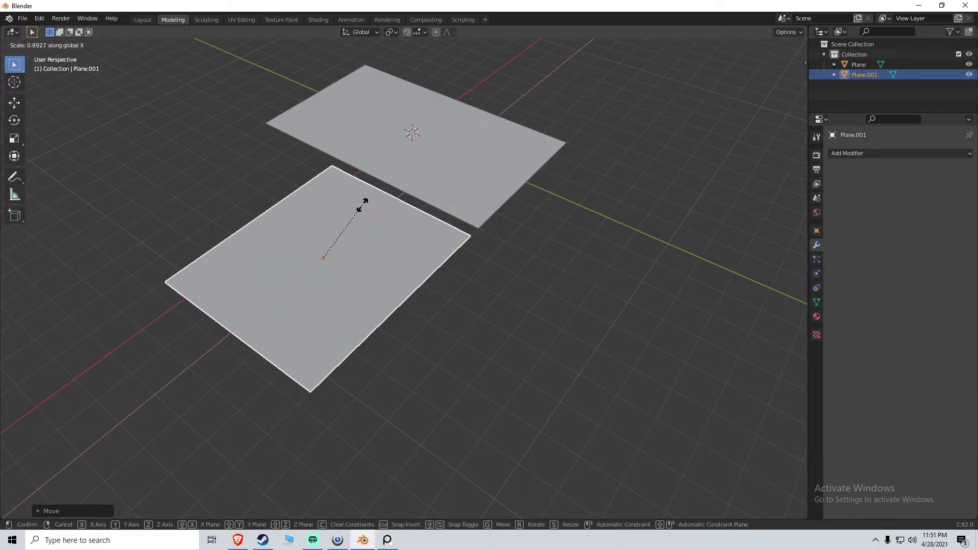
pyautogui.press('y')
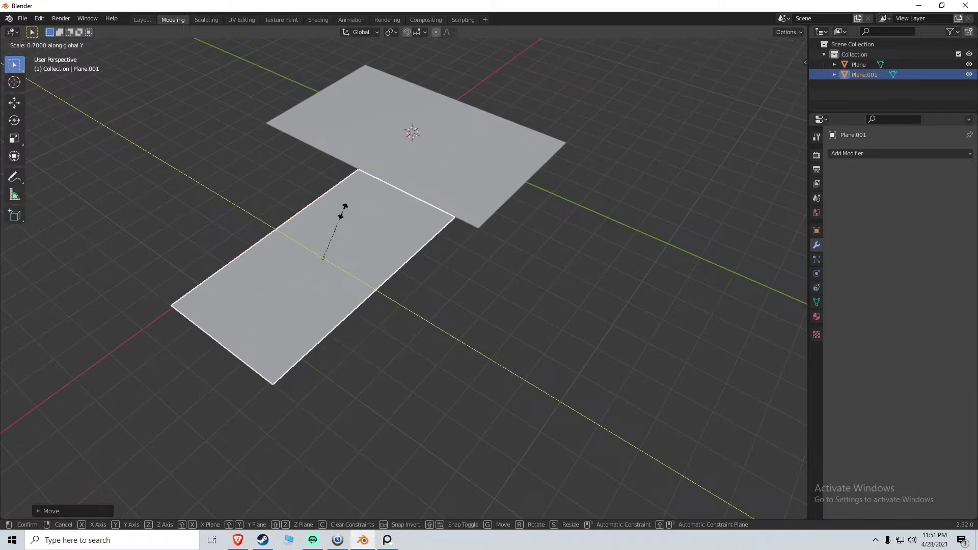
pyautogui.click(348, 208)
# Move the narrowed plane along Y until its outer side lines up with the original plane's corner
pyautogui.press('g')
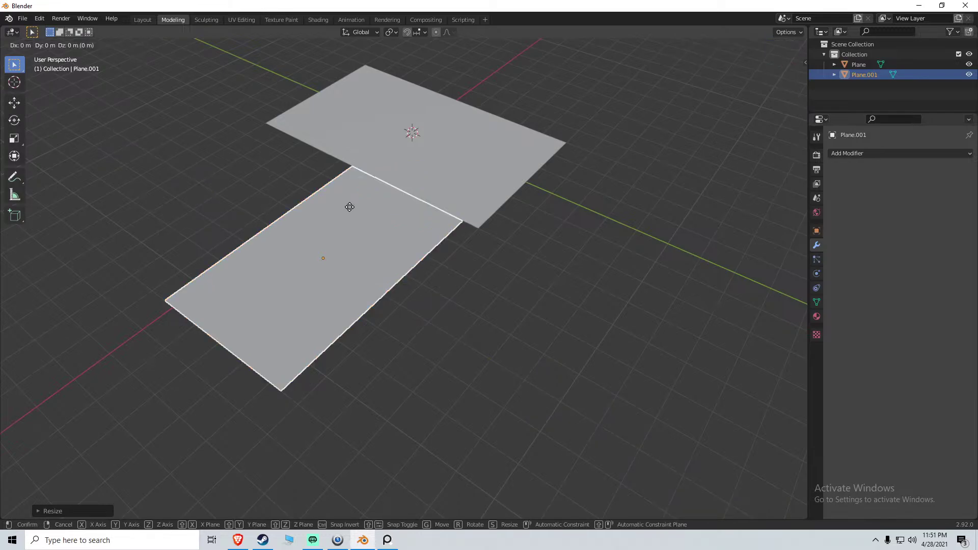
pyautogui.press('x')
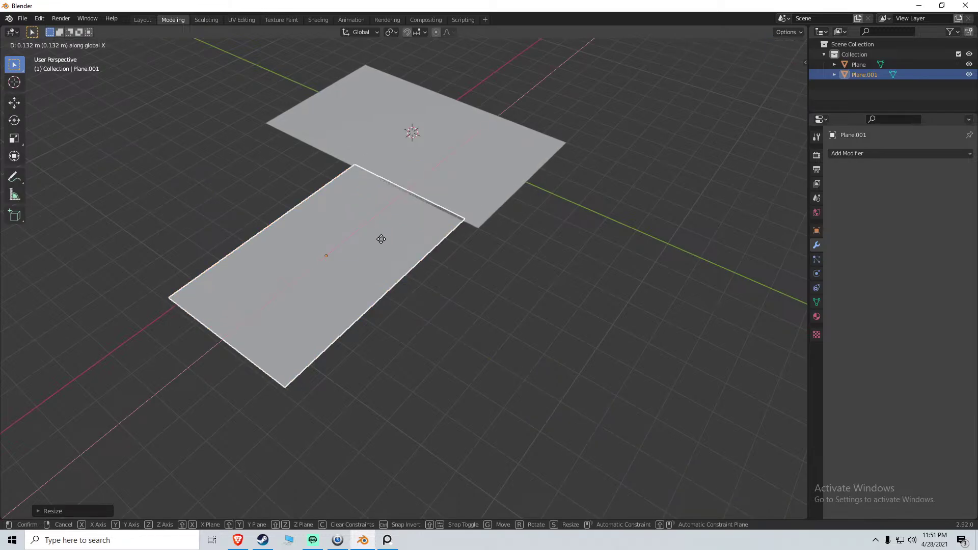
pyautogui.press('y')
pyautogui.click(358, 226)
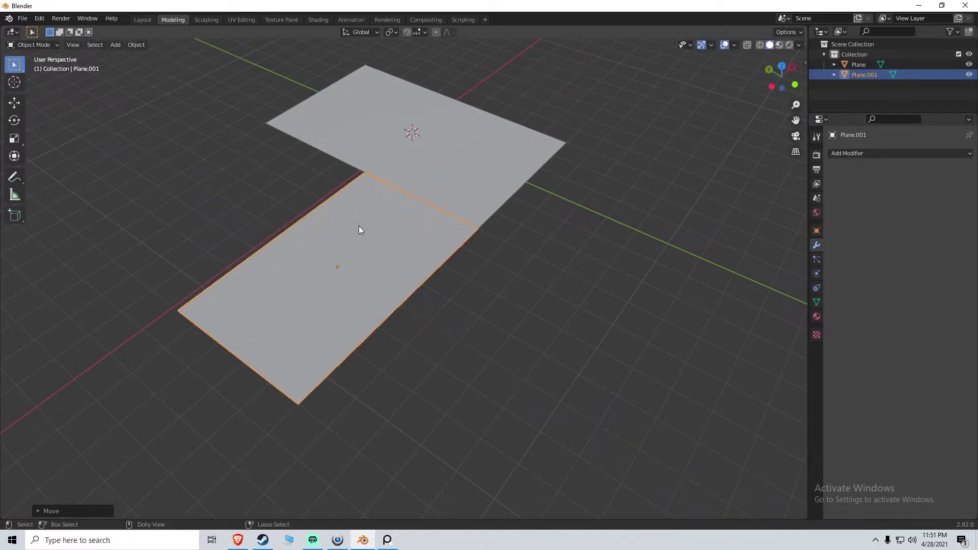
# Scale the original floor plane to 1.2 along Y and move it 1 m along Y to realign its outer corner
pyautogui.moveTo(363, 227); pyautogui.dragTo(482, 209, button='middle')
pyautogui.press('a')
pyautogui.press('a')
pyautogui.moveTo(343, 246); pyautogui.dragTo(500, 274, button='middle')
pyautogui.click(500, 274)
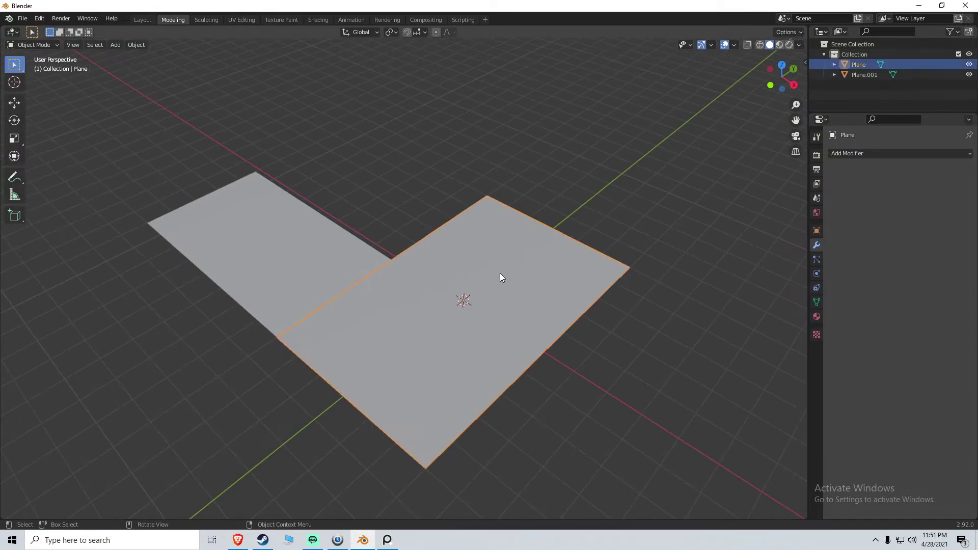
pyautogui.press('s')
pyautogui.press('y')
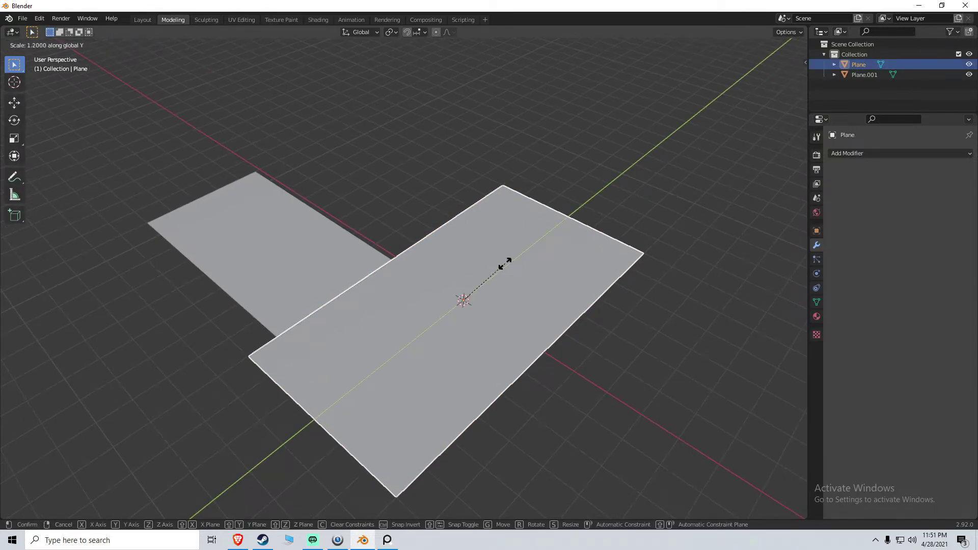
pyautogui.click(506, 264)
pyautogui.press('g')
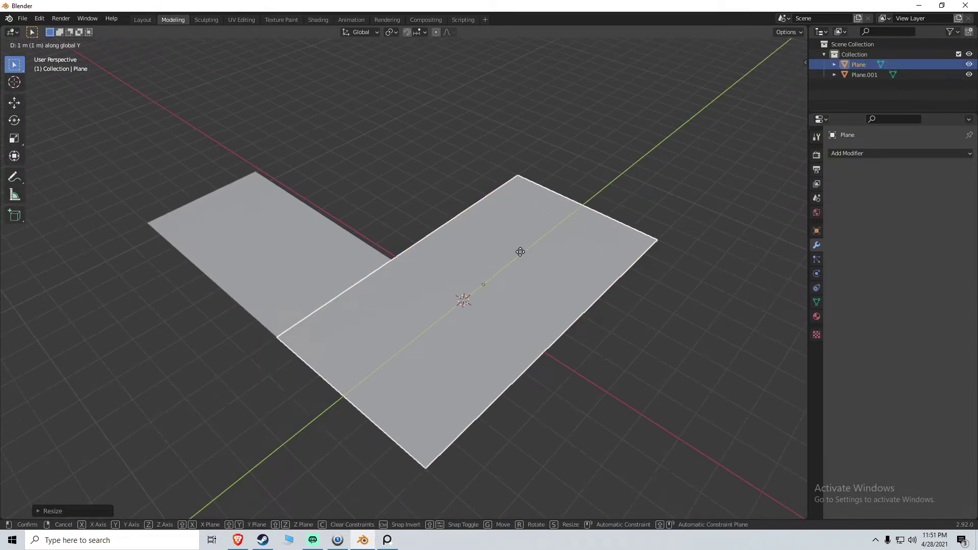
pyautogui.click(516, 253)
# Examine the seam between the two floor planes up close from both sides to check their alignment
pyautogui.moveTo(515, 252); pyautogui.dragTo(567, 236, button='middle')
pyautogui.hotkey('alt', 'a')
pyautogui.scroll(5, 326, 279)
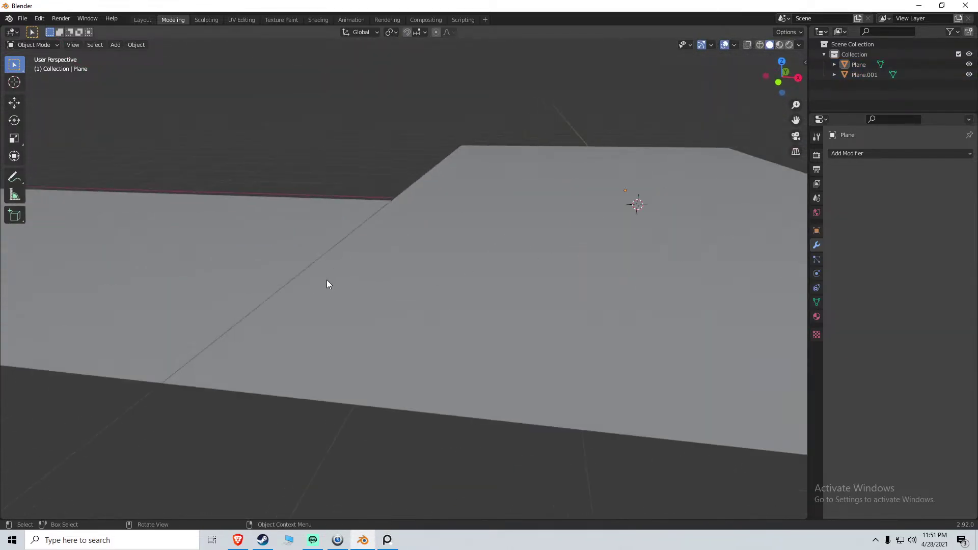
pyautogui.moveTo(282, 269); pyautogui.dragTo(320, 304, button='middle')
pyautogui.click(320, 304)
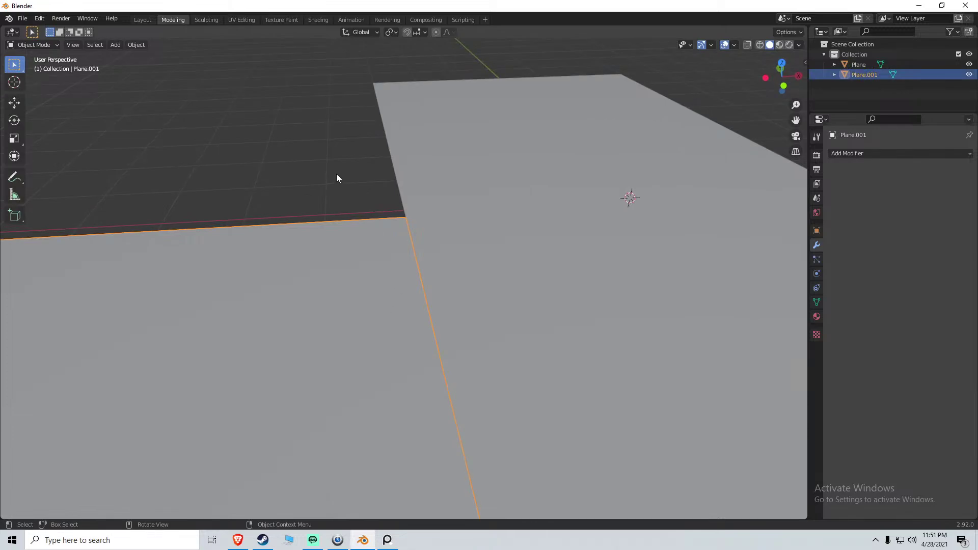
pyautogui.hotkey('alt', 'a')
pyautogui.moveTo(349, 182); pyautogui.dragTo(375, 245, button='middle')
pyautogui.click(293, 154)
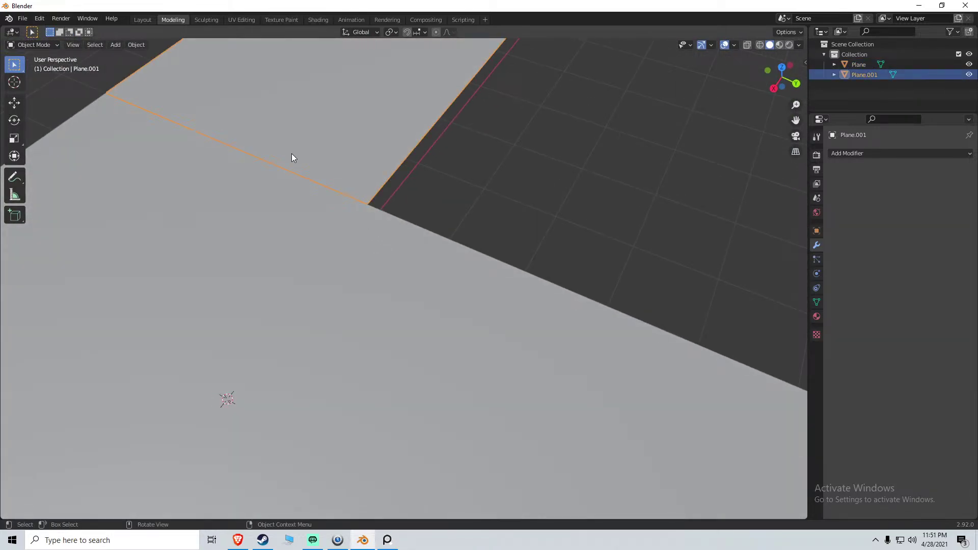
pyautogui.press('KP_Decimal')
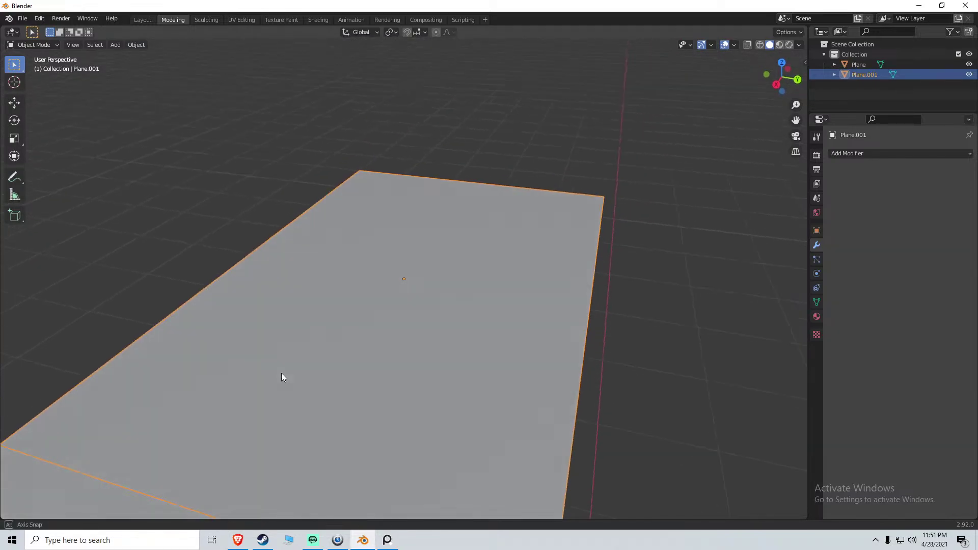
pyautogui.scroll(8, 280, 367)
pyautogui.scroll(-3, 329, 186)
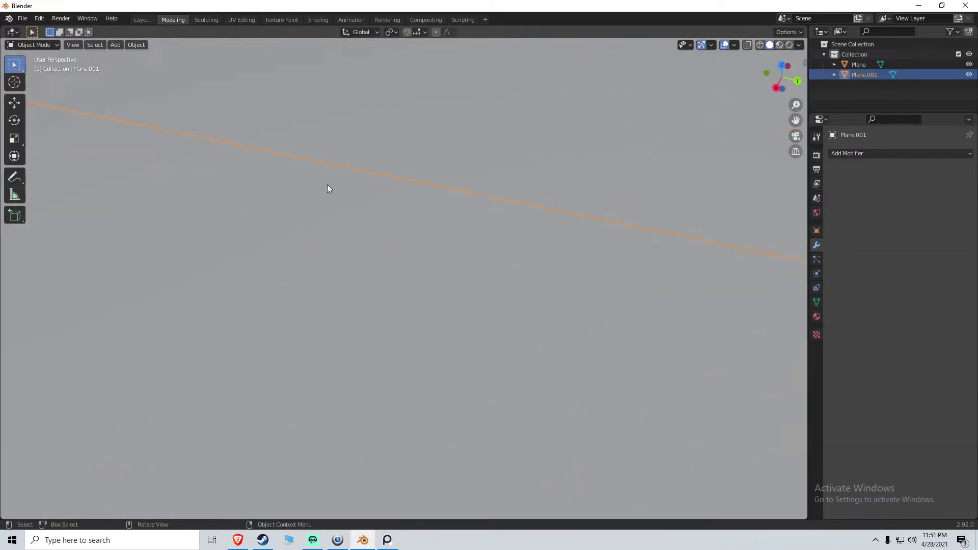
pyautogui.click(68, 91)
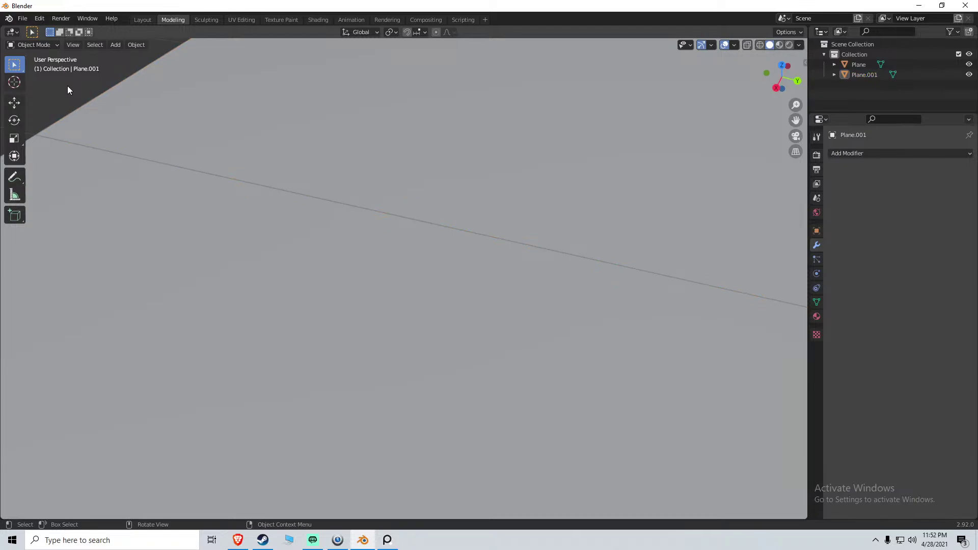
pyautogui.moveTo(93, 93); pyautogui.dragTo(419, 245, button='middle')
pyautogui.scroll(-8, 418, 246)
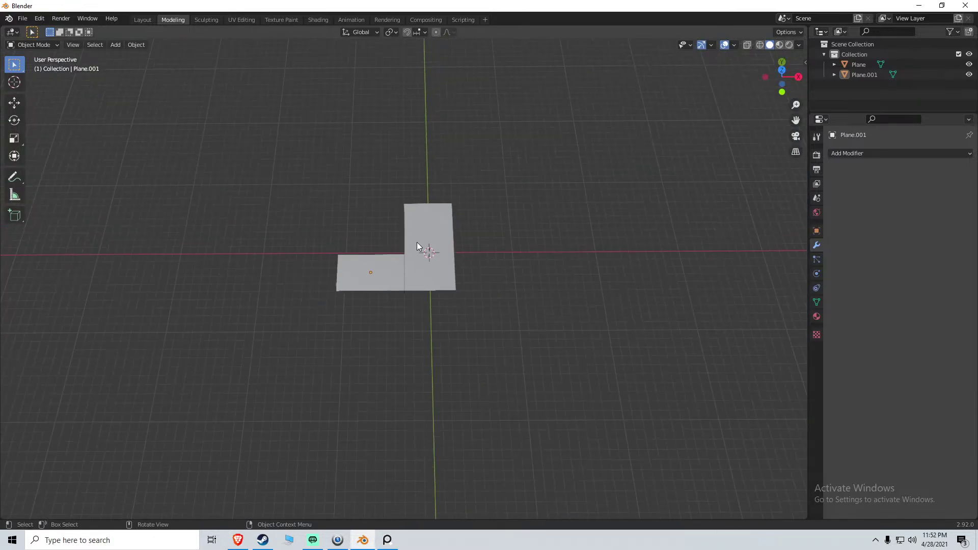
# Apply the object transform to both floor planes together and clear the selection
pyautogui.click(425, 270)
pyautogui.keyDown('shift'); pyautogui.click(388, 275); pyautogui.keyUp('shift')
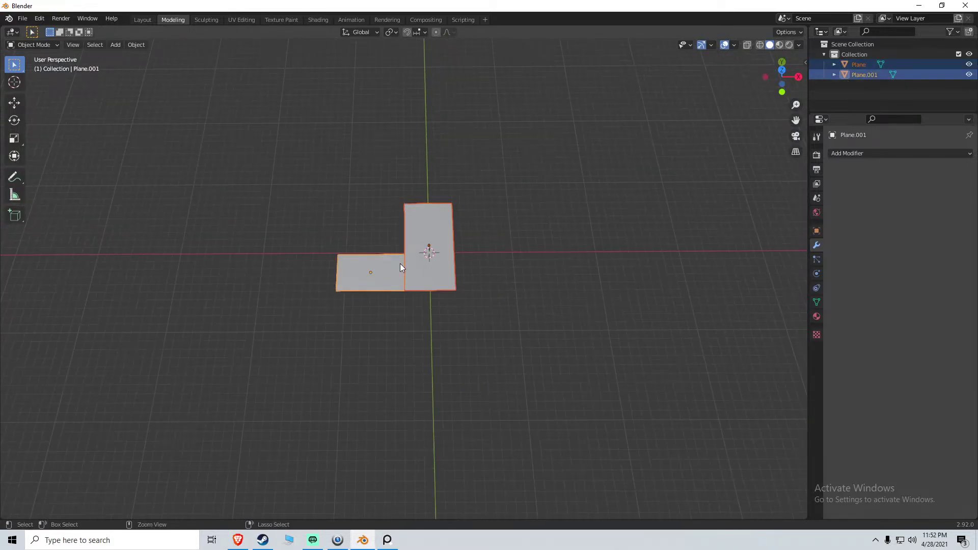
pyautogui.hotkey('ctrl', 'a')
pyautogui.click(354, 281)
pyautogui.scroll(4, 366, 277)
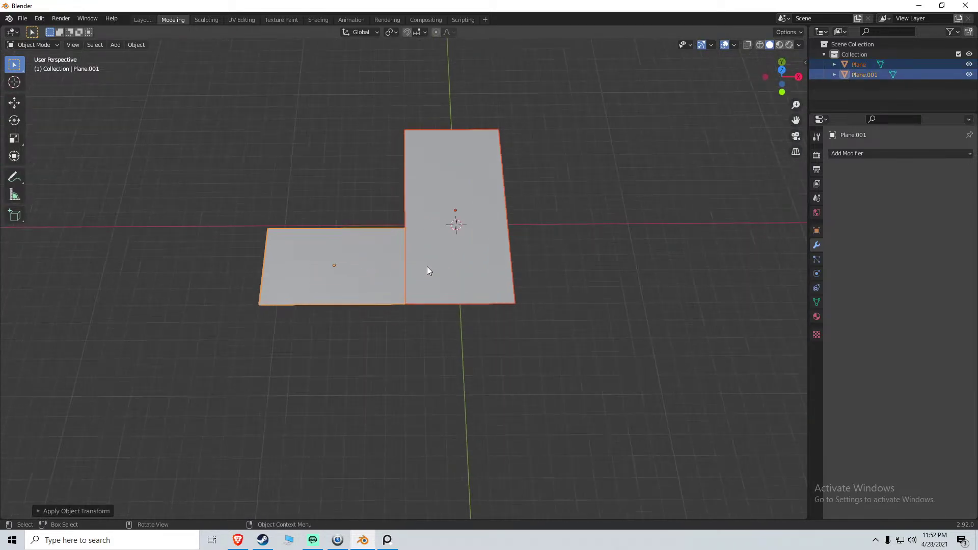
pyautogui.hotkey('alt', 'a')
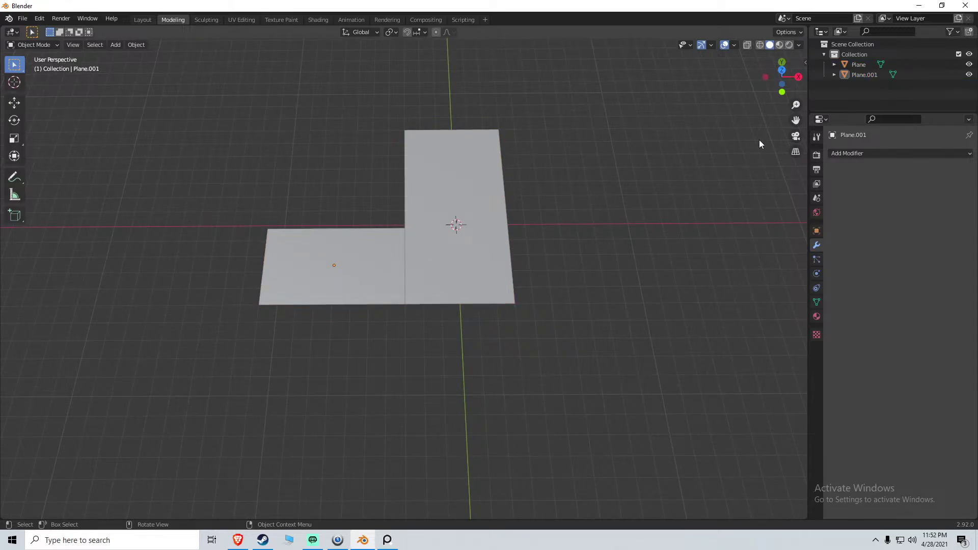
# Rename the original plane as Floor
pyautogui.doubleClick(859, 64)
pyautogui.write('Fl')
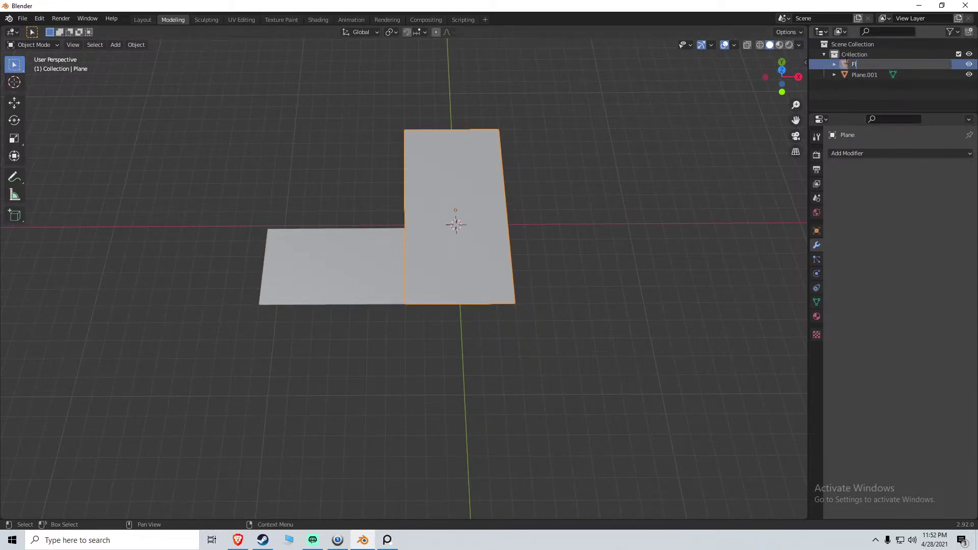
pyautogui.write('oor')
pyautogui.press('Return')
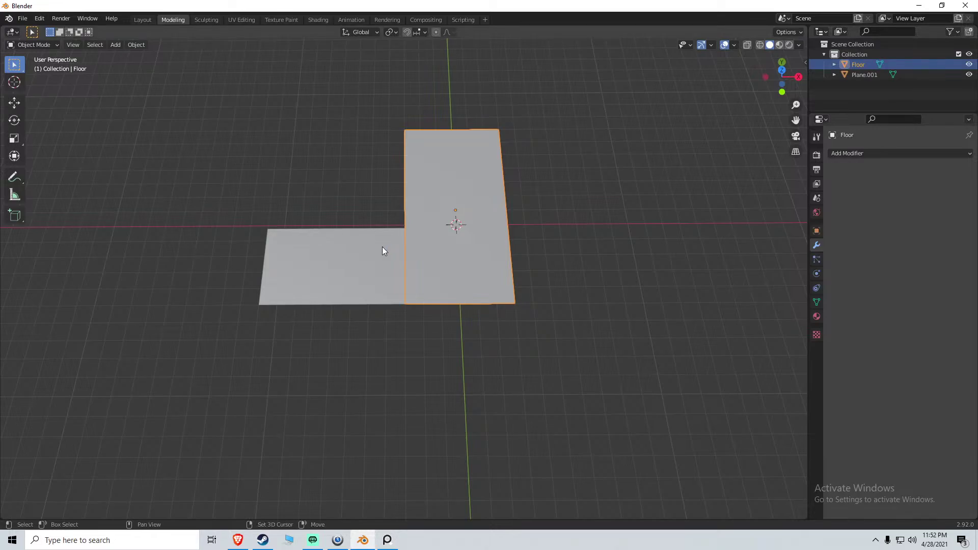
# Join the smaller plane into the Floor object, keeping Floor as the active object
pyautogui.keyDown('shift'); pyautogui.click(369, 253); pyautogui.keyUp('shift')
pyautogui.click(369, 250)
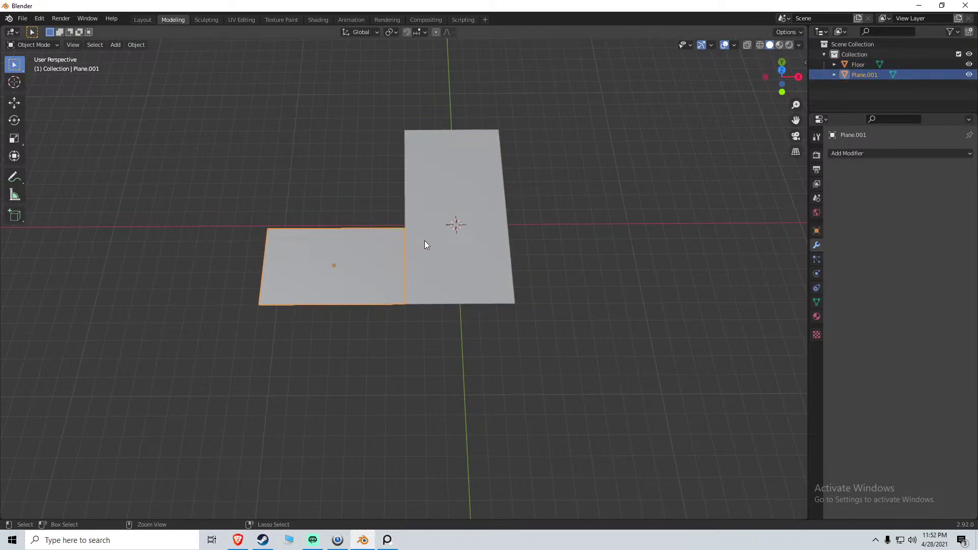
pyautogui.click(442, 232)
pyautogui.keyDown('shift'); pyautogui.click(380, 253); pyautogui.keyUp('shift')
pyautogui.keyDown('shift'); pyautogui.click(431, 227); pyautogui.keyUp('shift')
pyautogui.hotkey('ctrl', 'j')
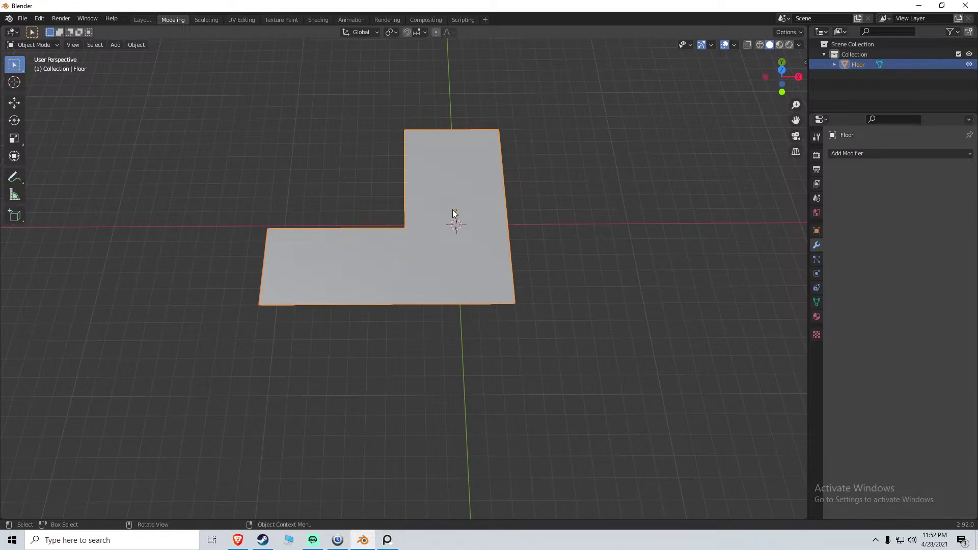
# Inspect the joined L-shaped floor and undo the join to separate the two planes again
pyautogui.moveTo(478, 205); pyautogui.dragTo(435, 242, button='middle')
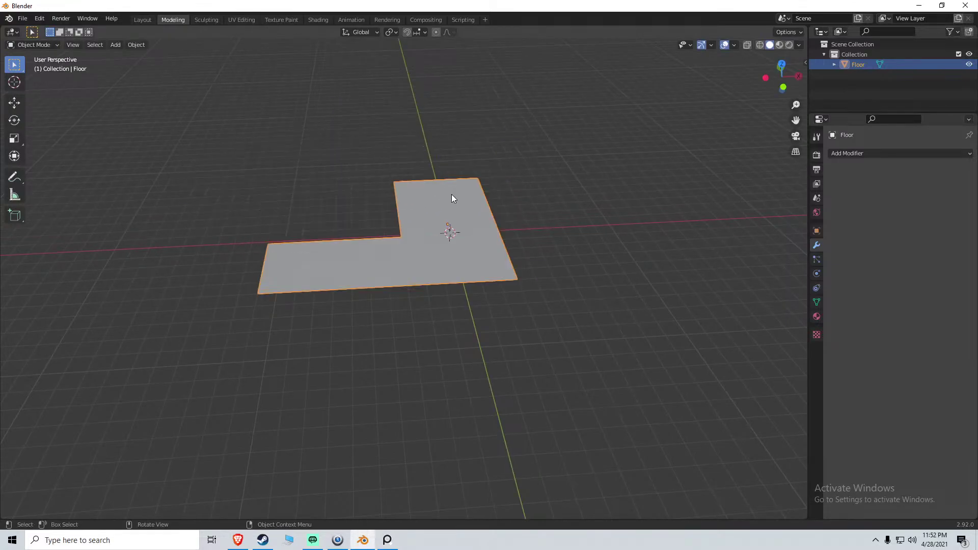
pyautogui.scroll(5, 469, 208)
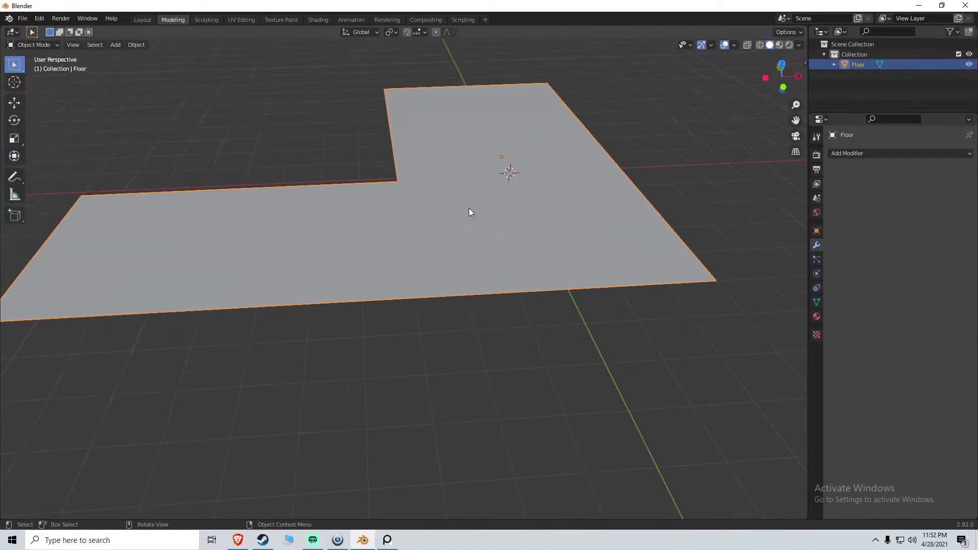
pyautogui.moveTo(429, 252); pyautogui.dragTo(334, 248, button='middle')
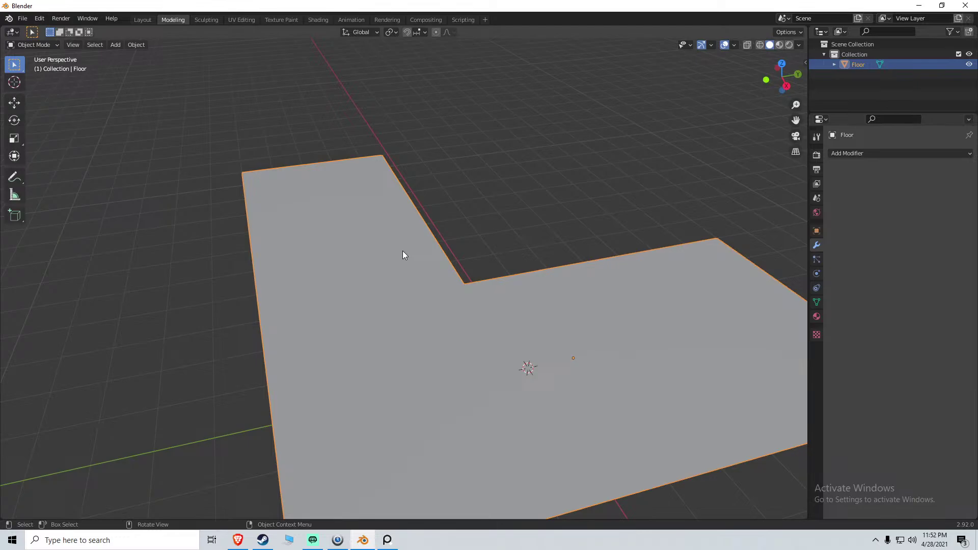
pyautogui.hotkey('ctrl', 'v')
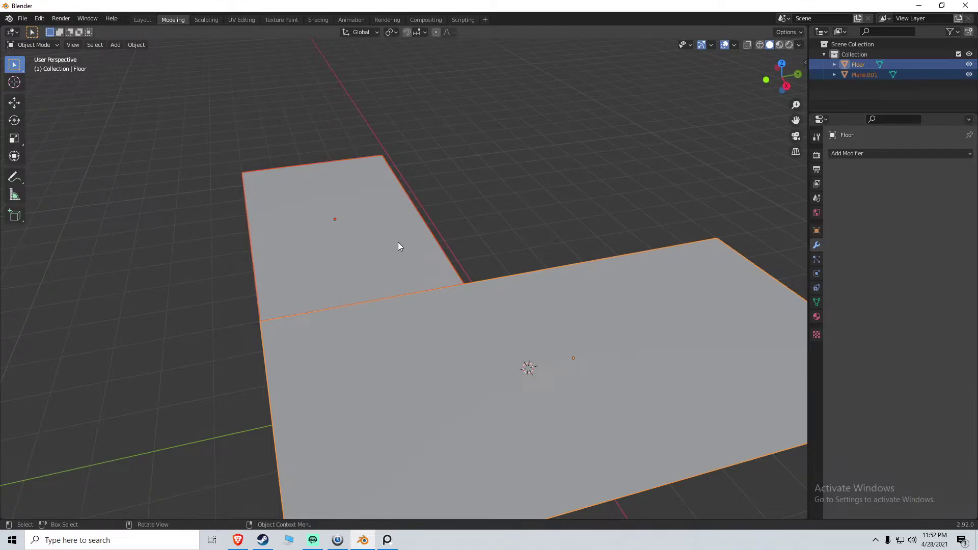
# Move the smaller plane's long inner-side edge slightly outward along Y to widen that section
pyautogui.click(405, 235)
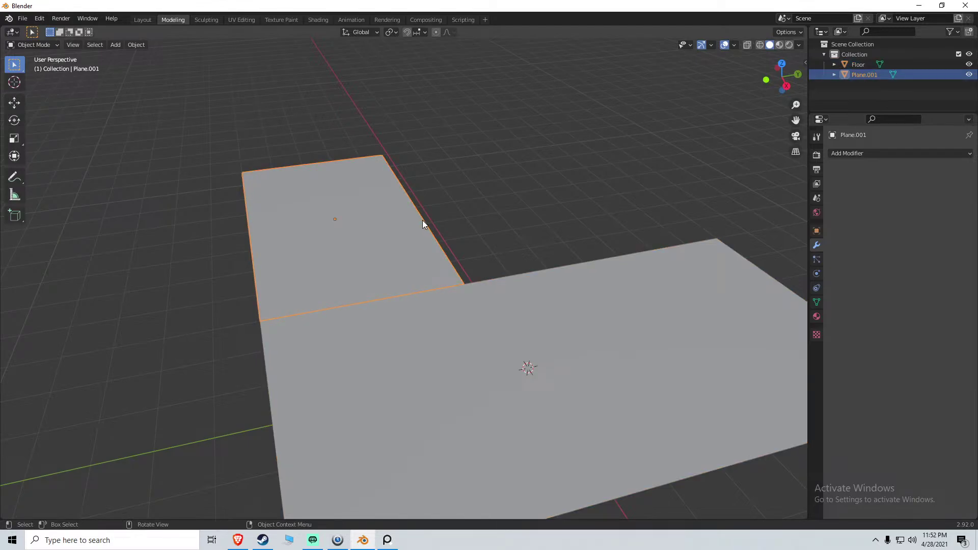
pyautogui.moveTo(463, 228); pyautogui.dragTo(396, 238, button='middle')
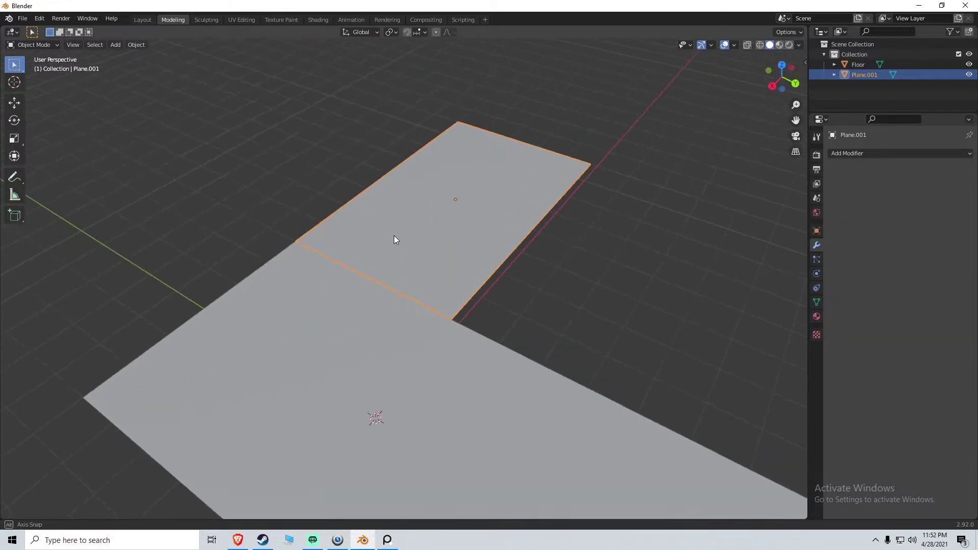
pyautogui.moveTo(523, 269); pyautogui.dragTo(410, 238, button='middle')
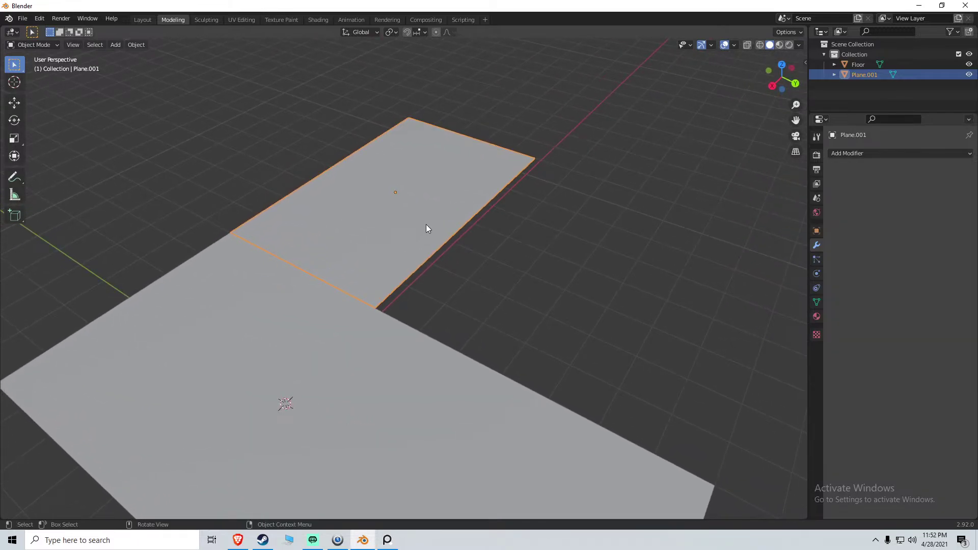
pyautogui.press('Tab')
pyautogui.press('2')
pyautogui.click(453, 238)
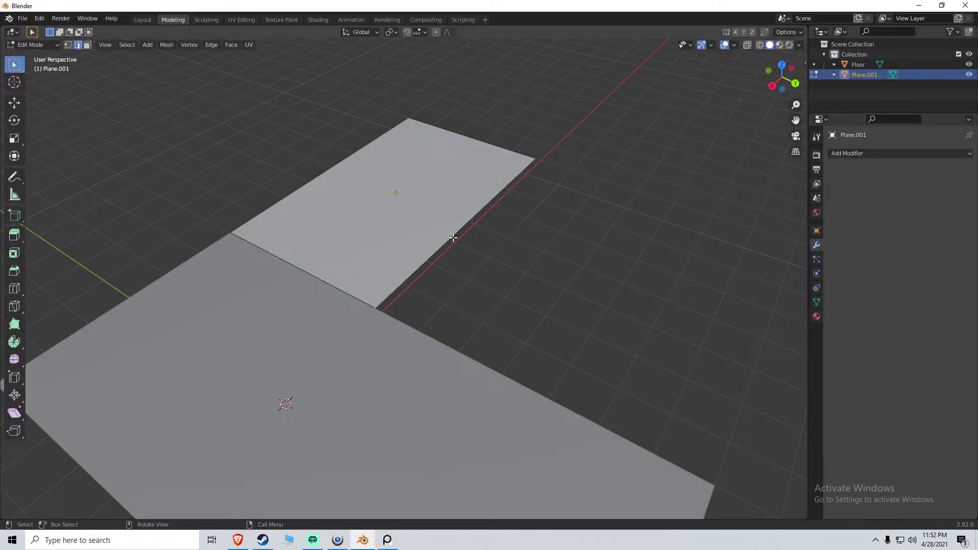
pyautogui.press('g')
pyautogui.press('y')
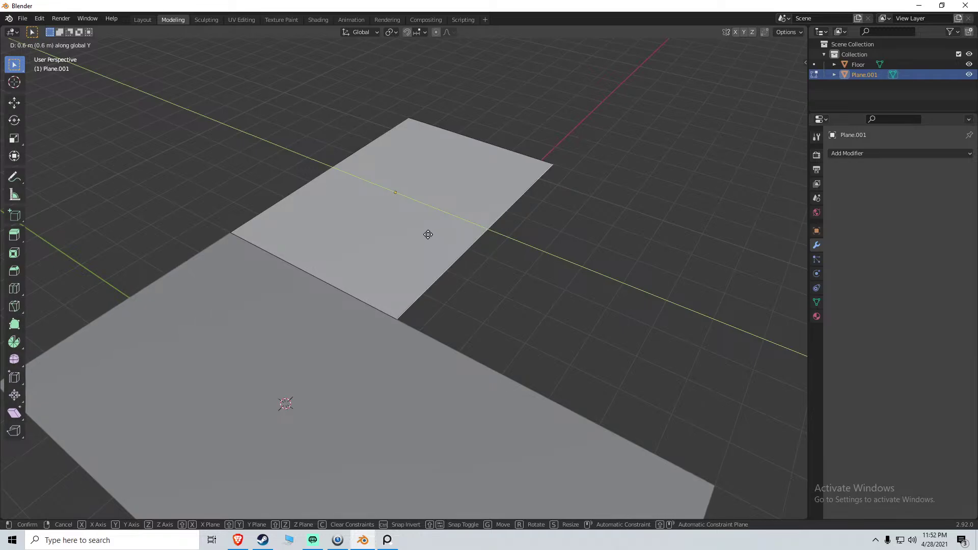
pyautogui.click(389, 211)
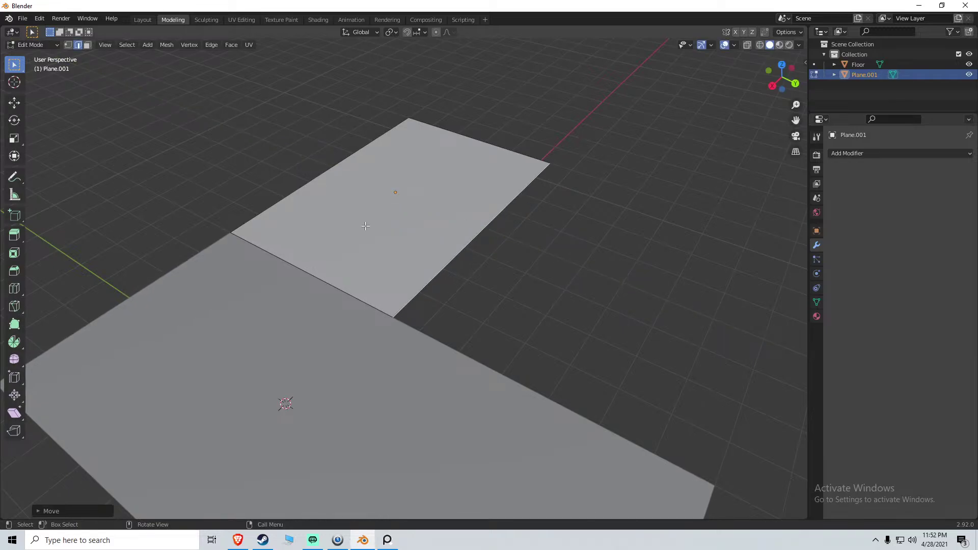
pyautogui.press('Tab')
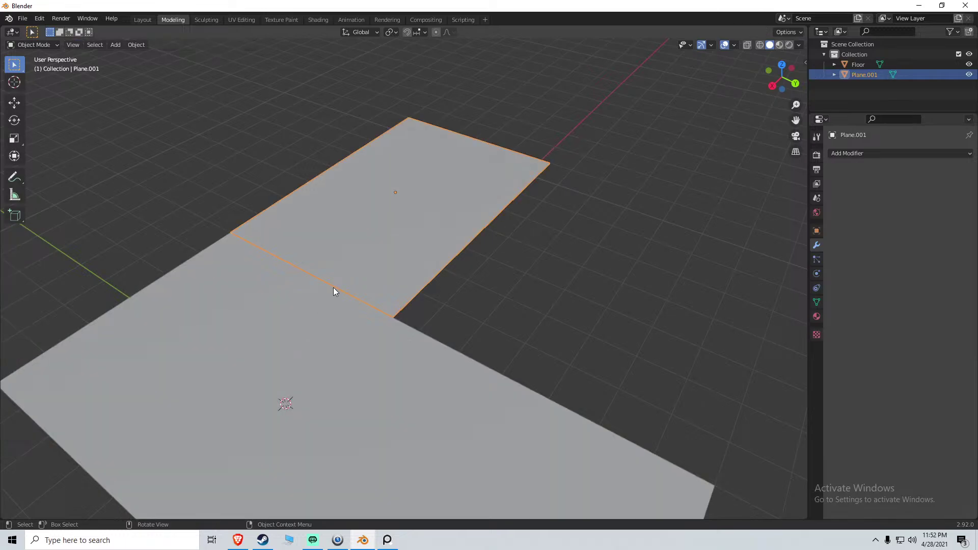
# Join the widened smaller plane into the Floor object and clear the selection
pyautogui.keyDown('shift'); pyautogui.click(305, 324); pyautogui.keyUp('shift')
pyautogui.hotkey('ctrl', 'j')
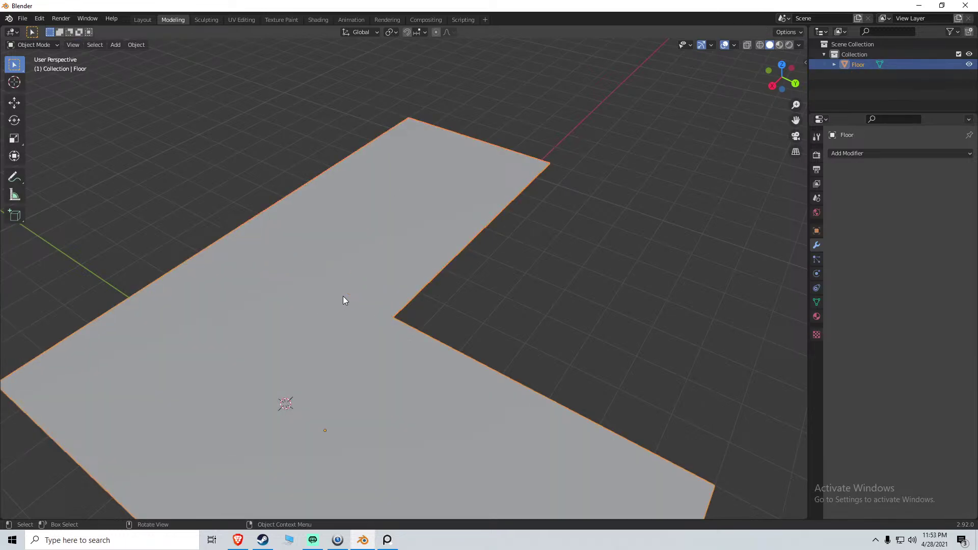
pyautogui.press('Tab')
pyautogui.press('Tab')
pyautogui.hotkey('alt', 'a')
# Try to dissolve the edge dividing the two sections of the joined floor
pyautogui.click(356, 287)
pyautogui.moveTo(332, 262); pyautogui.dragTo(434, 301, button='middle')
pyautogui.click(421, 270)
pyautogui.press('Tab')
pyautogui.hotkey('alt', 'a')
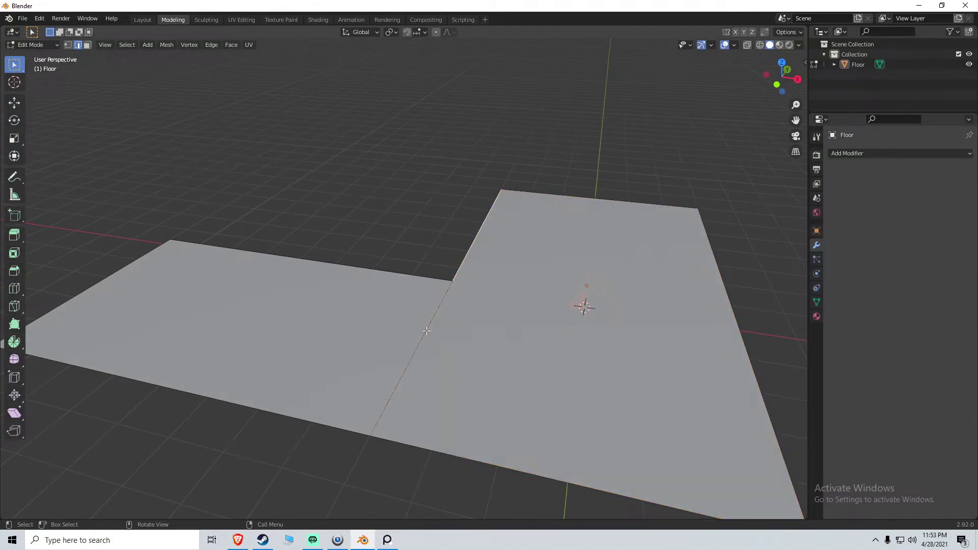
pyautogui.press('3')
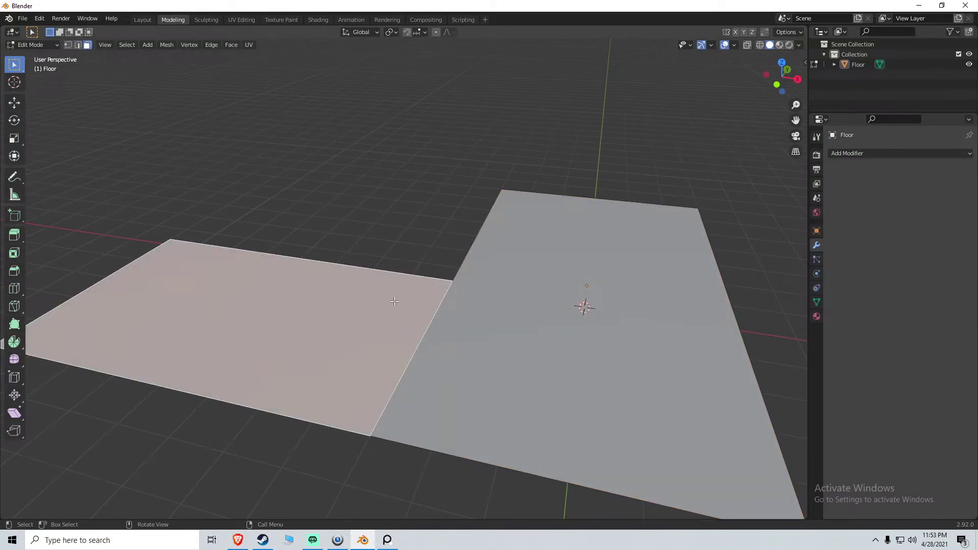
pyautogui.click(415, 318)
pyautogui.press('2')
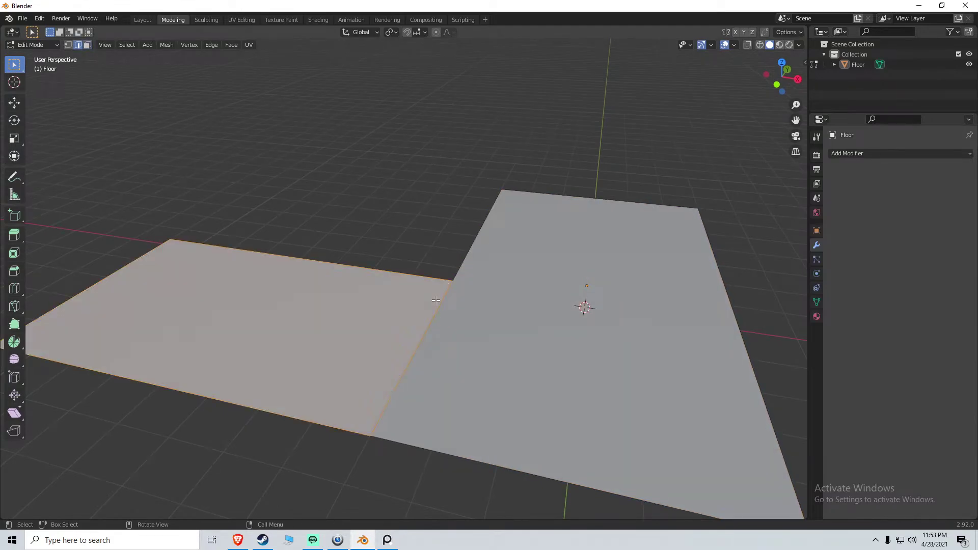
pyautogui.click(432, 318)
pyautogui.moveTo(380, 307); pyautogui.dragTo(459, 324, button='middle')
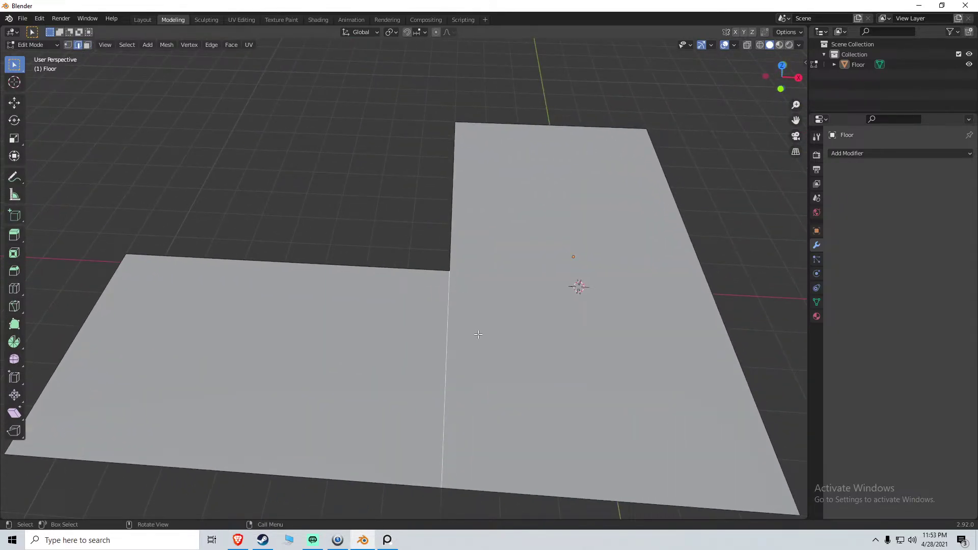
pyautogui.press('x')
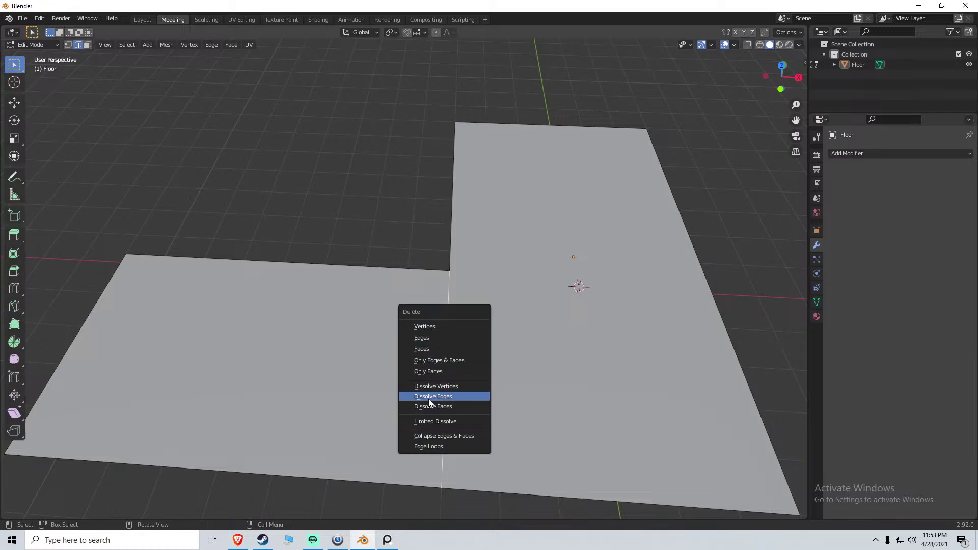
pyautogui.click(427, 396)
pyautogui.press('x')
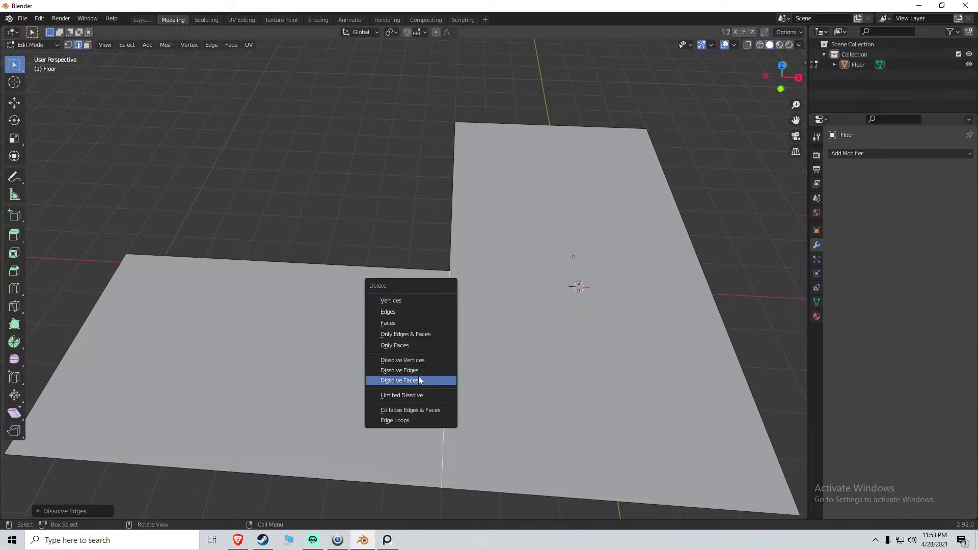
pyautogui.click(418, 371)
# Try to merge the vertices at each end of the dividing edge, working from the floor's underside
pyautogui.moveTo(492, 356); pyautogui.dragTo(401, 338, button='middle')
pyautogui.keyDown('shift'); pyautogui.moveTo(484, 405); pyautogui.dragTo(555, 271, button='middle'); pyautogui.keyUp('shift')
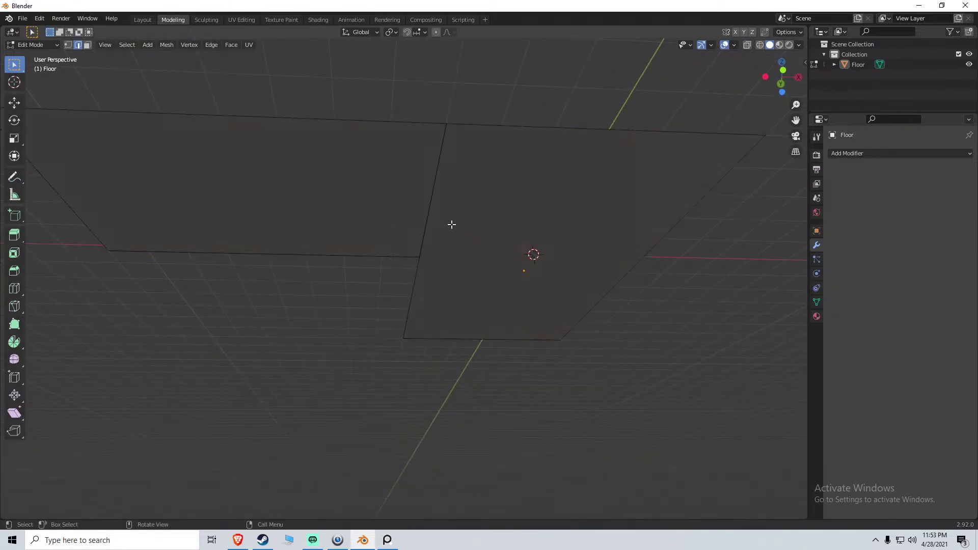
pyautogui.moveTo(451, 224); pyautogui.dragTo(330, 215, button='middle')
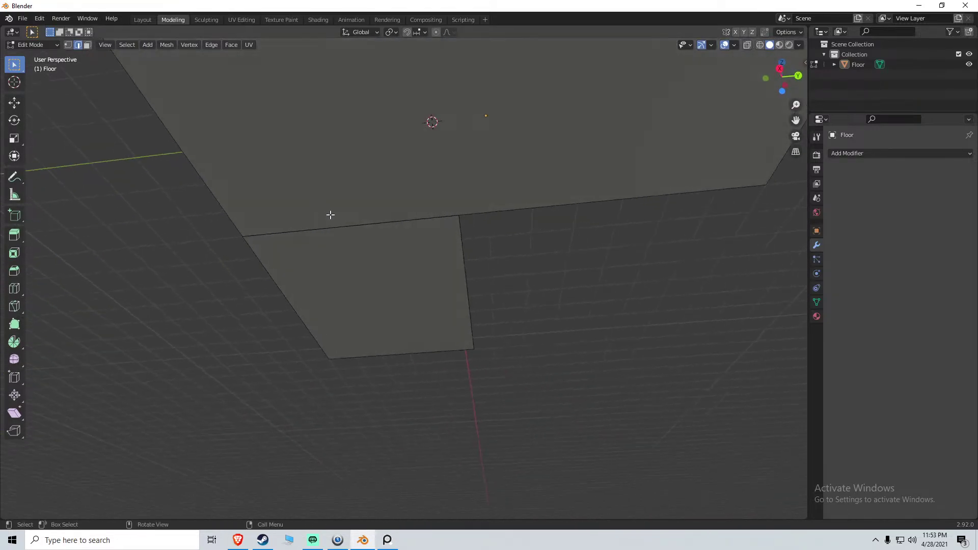
pyautogui.press('1')
pyautogui.click(246, 235)
pyautogui.press('g')
pyautogui.rightClick(267, 241)
pyautogui.press('m')
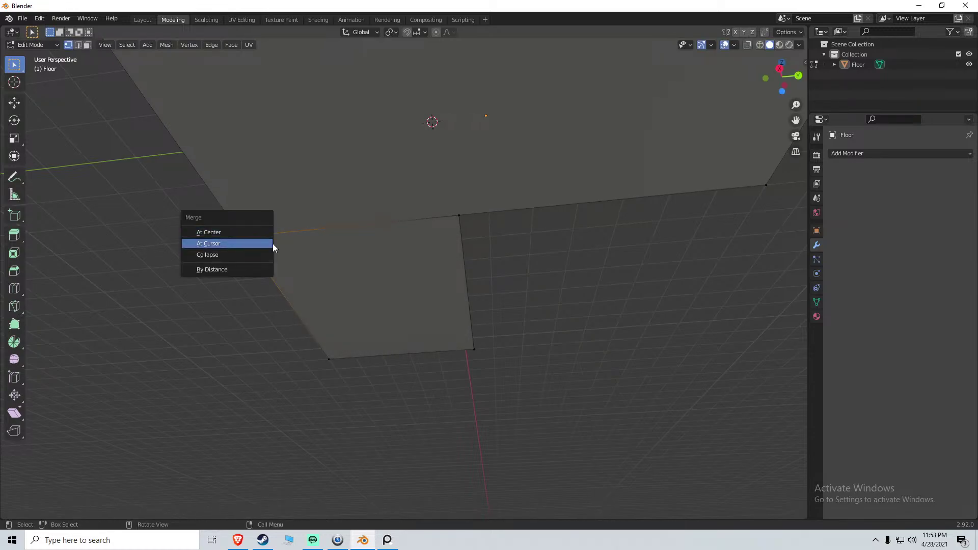
pyautogui.click(229, 235)
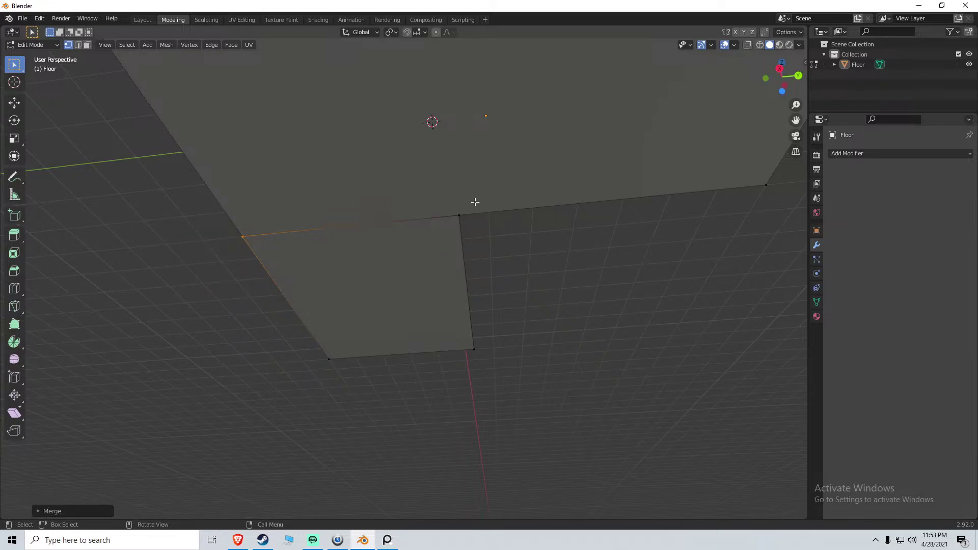
pyautogui.click(460, 215)
pyautogui.press('m')
pyautogui.click(424, 245)
pyautogui.click(349, 227)
# Try Dissolve Edges again on the dividing edge, selecting it from below the floor
pyautogui.press('3')
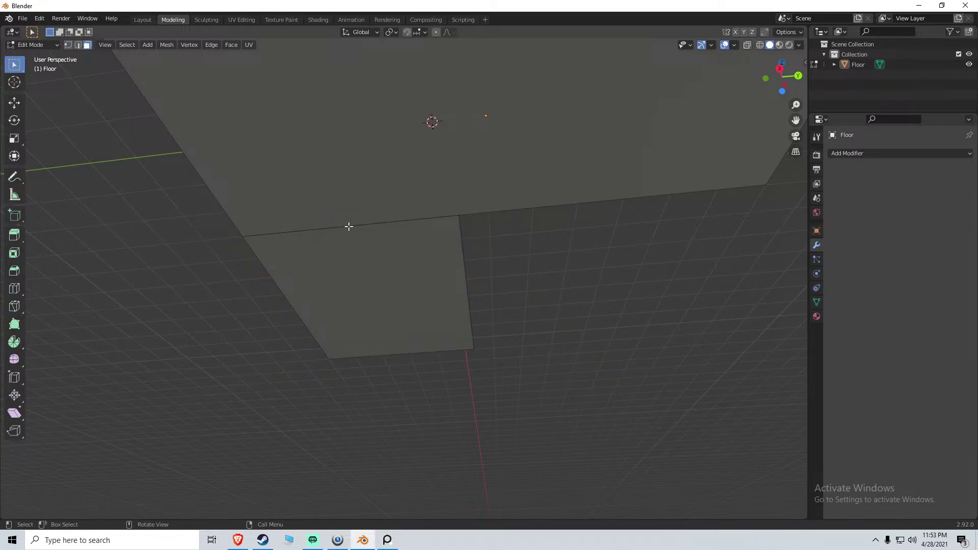
pyautogui.press('2')
pyautogui.click(343, 226)
pyautogui.press('x')
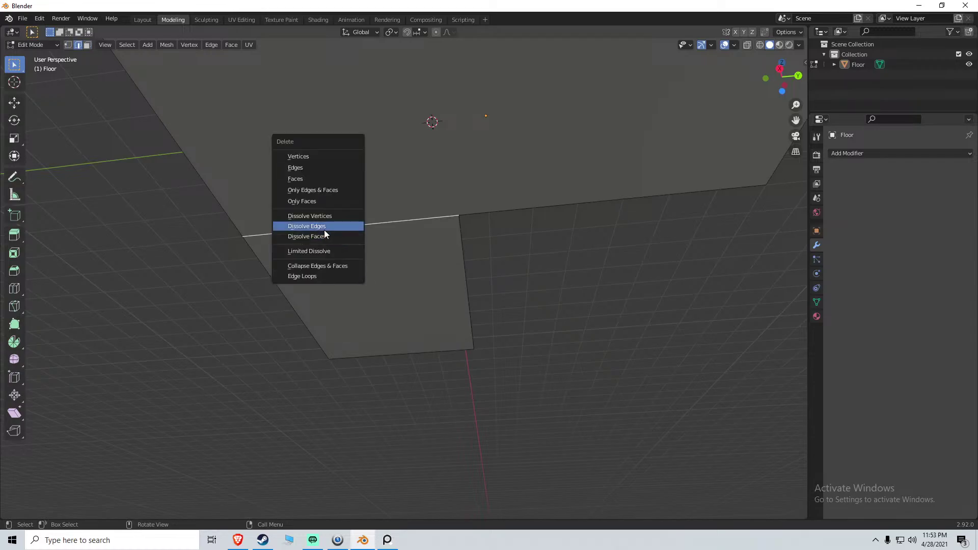
pyautogui.click(324, 229)
# Test whether the sections are connected by moving the seam's outer end vertex, and undo the move
pyautogui.moveTo(323, 217); pyautogui.dragTo(407, 294, button='middle')
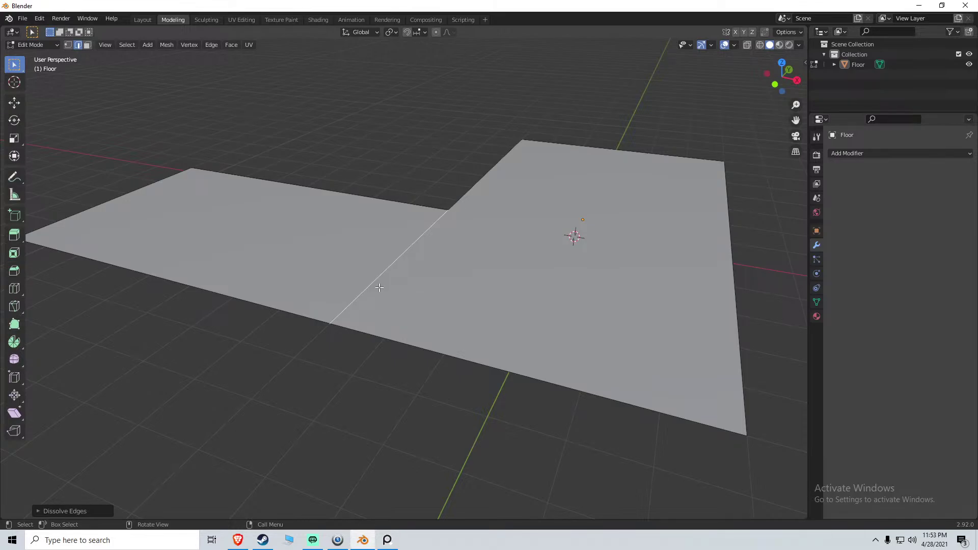
pyautogui.scroll(2, 379, 287)
pyautogui.press('1')
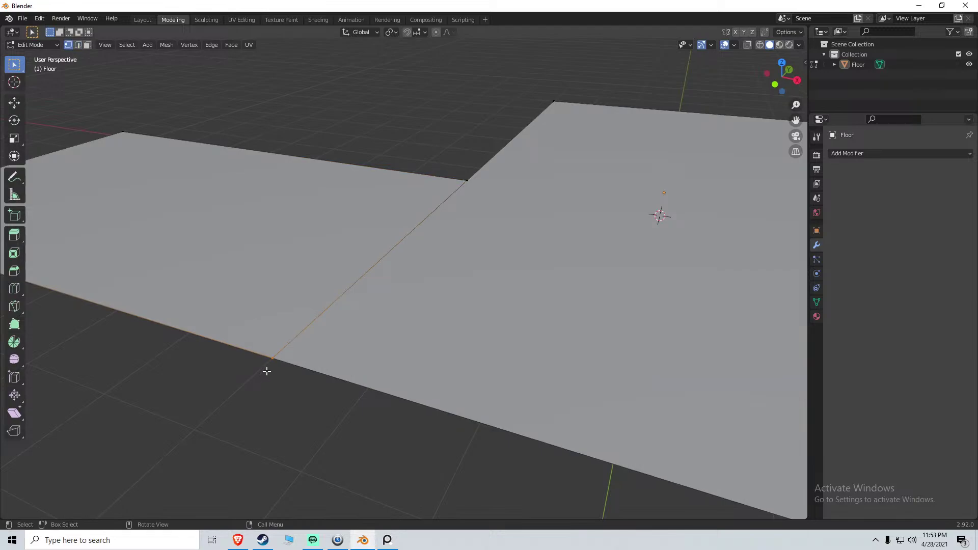
pyautogui.press('h')
pyautogui.hotkey('alt', 'h')
pyautogui.press('g')
pyautogui.click(286, 343)
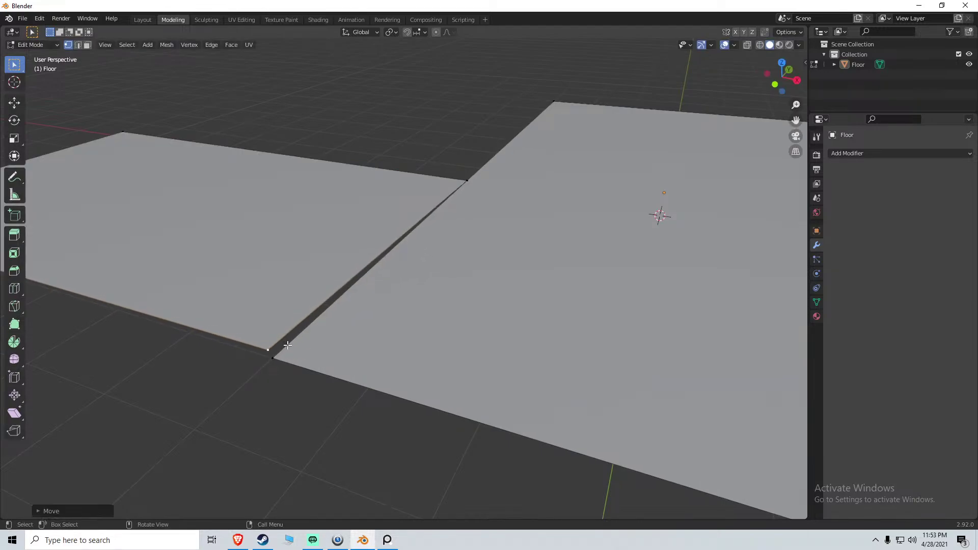
pyautogui.hotkey('ctrl', 'z')
# Switch to wireframe shading and merge the overlapping vertices at the seam's outer end
pyautogui.scroll(1, 275, 359)
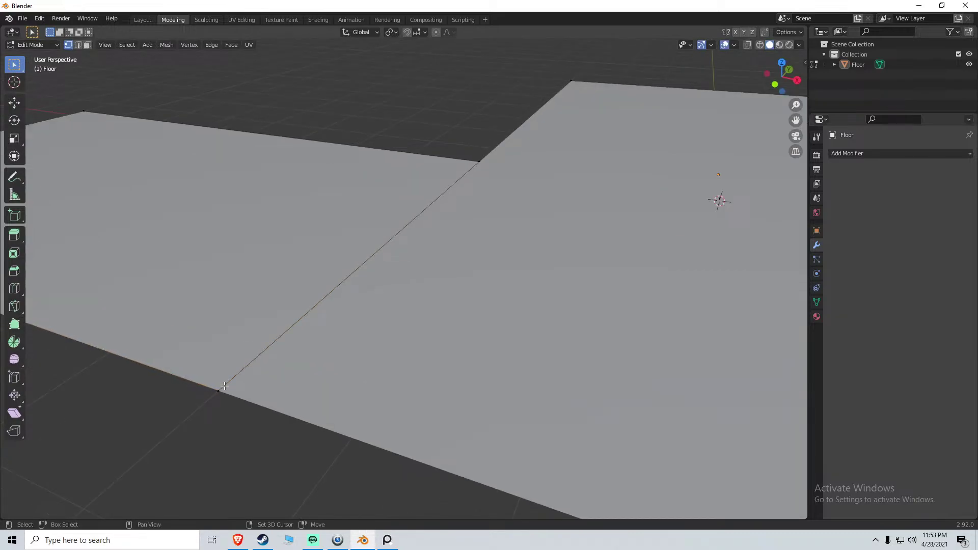
pyautogui.moveTo(222, 390)
pyautogui.mouseDown(button='middle')
pyautogui.moveTo(306, 339)
pyautogui.moveTo(483, 192)
pyautogui.moveTo(444, 220)
pyautogui.mouseUp(button='middle')
pyautogui.press('z')
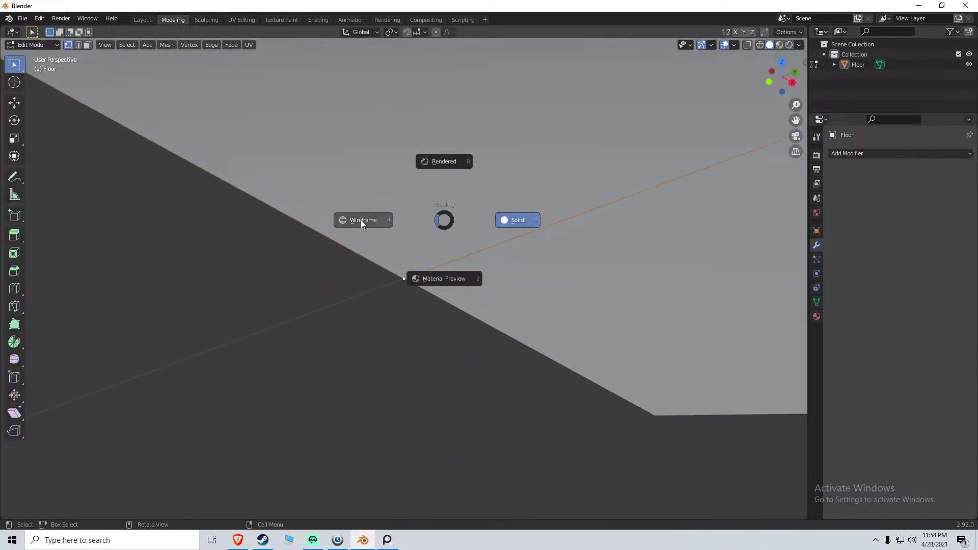
pyautogui.click(426, 249)
pyautogui.moveTo(446, 240); pyautogui.dragTo(326, 332)
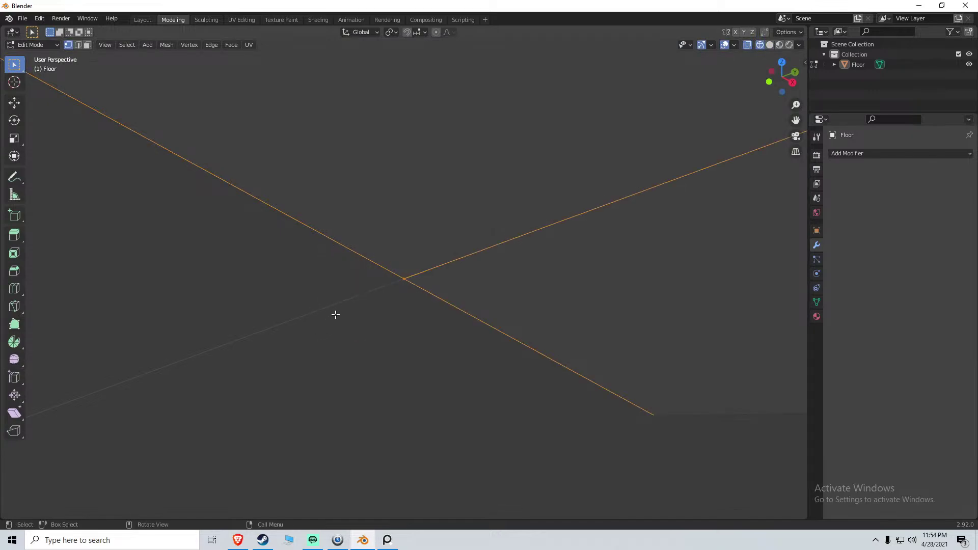
pyautogui.press('m')
pyautogui.click(365, 279)
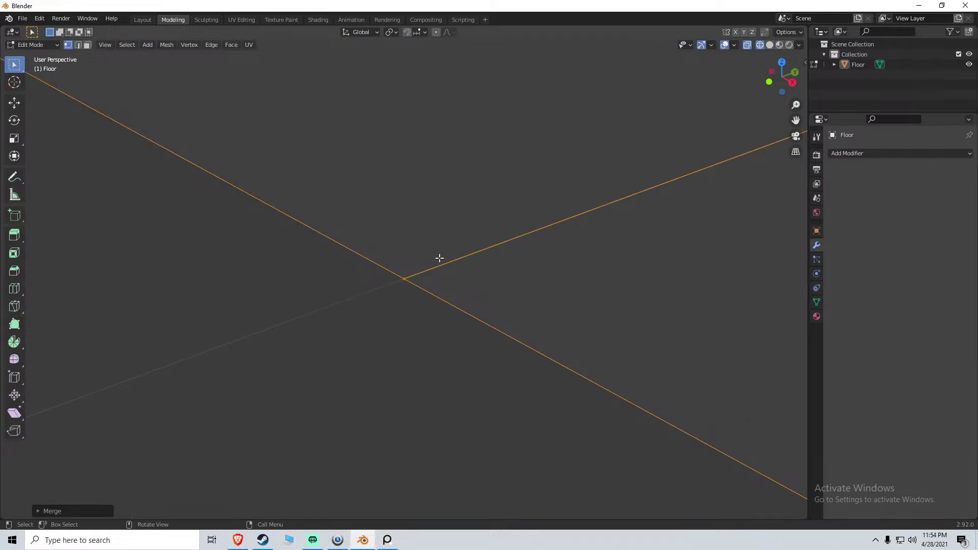
# Try to merge the vertex at the floor's inner corner and test it with a cancelled move
pyautogui.scroll(-6, 439, 258)
pyautogui.click(601, 206)
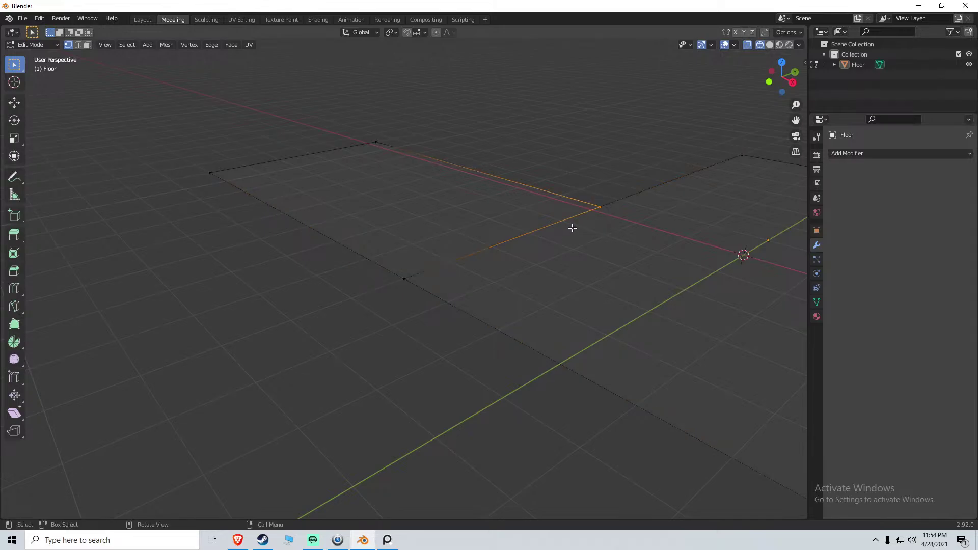
pyautogui.press('m')
pyautogui.click(561, 225)
pyautogui.press('m')
pyautogui.click(594, 213)
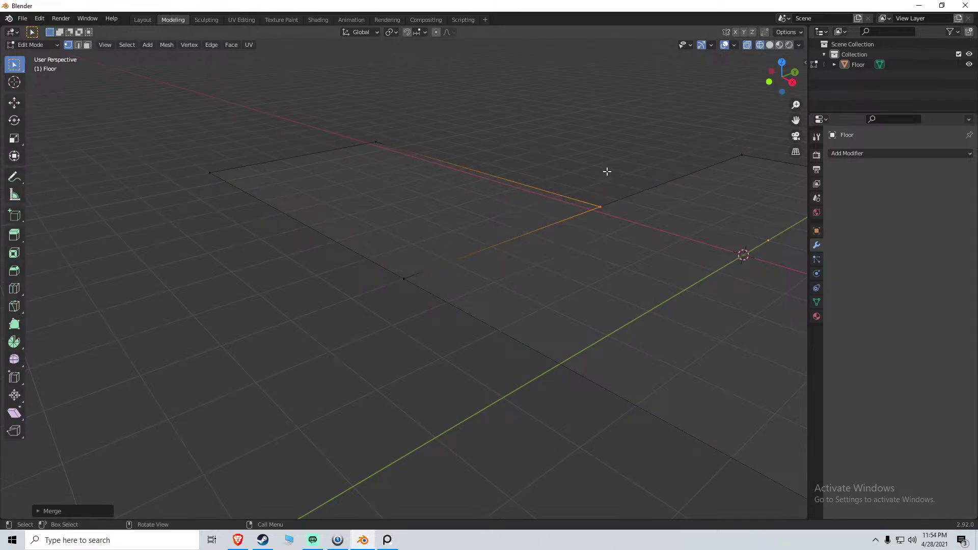
pyautogui.click(600, 208)
pyautogui.press('g')
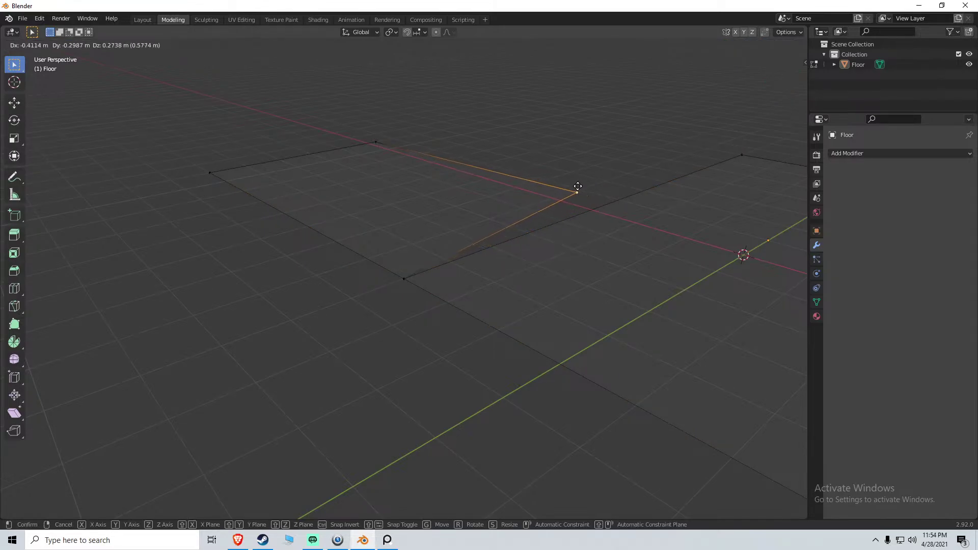
pyautogui.press('Escape')
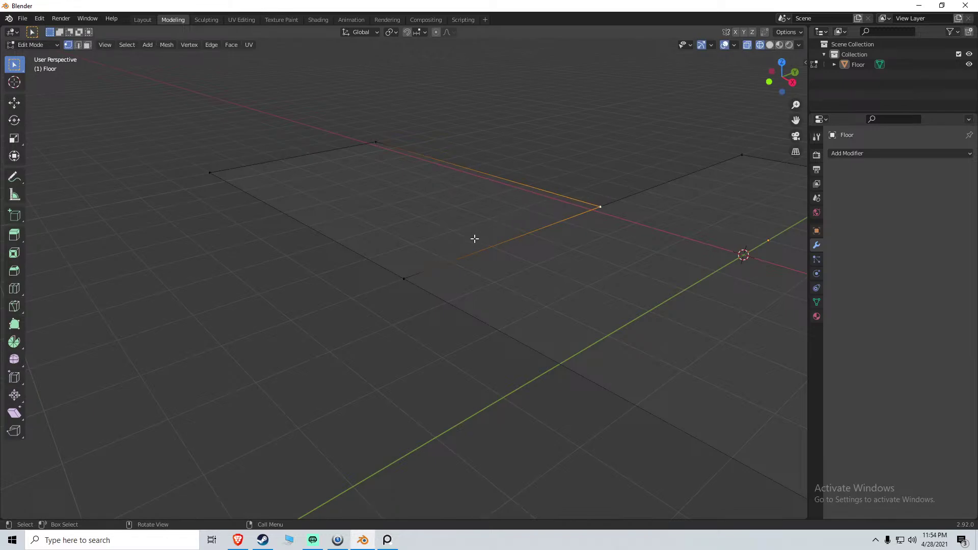
# Try to remove the smaller section's dividing edge in wireframe view and return to Object Mode
pyautogui.press('2')
pyautogui.click(491, 247)
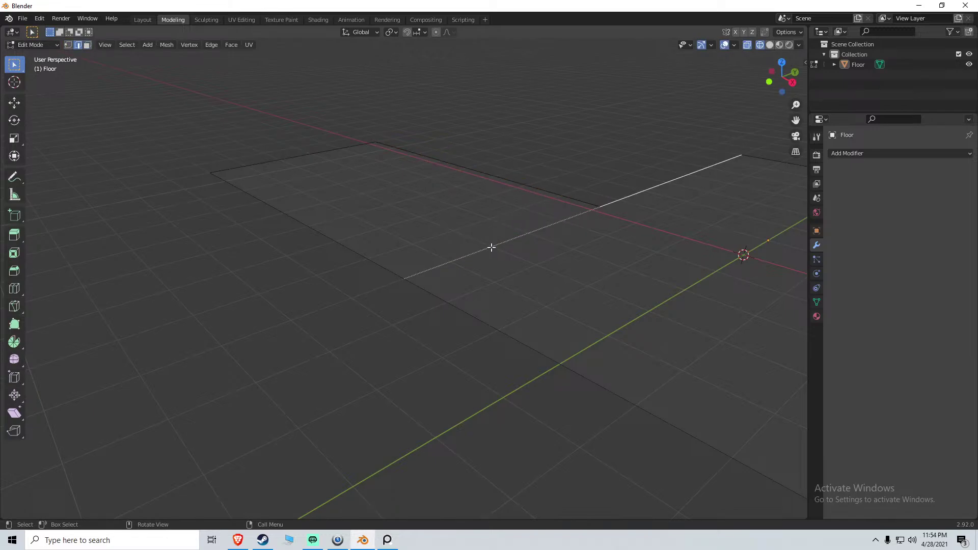
pyautogui.click(554, 199)
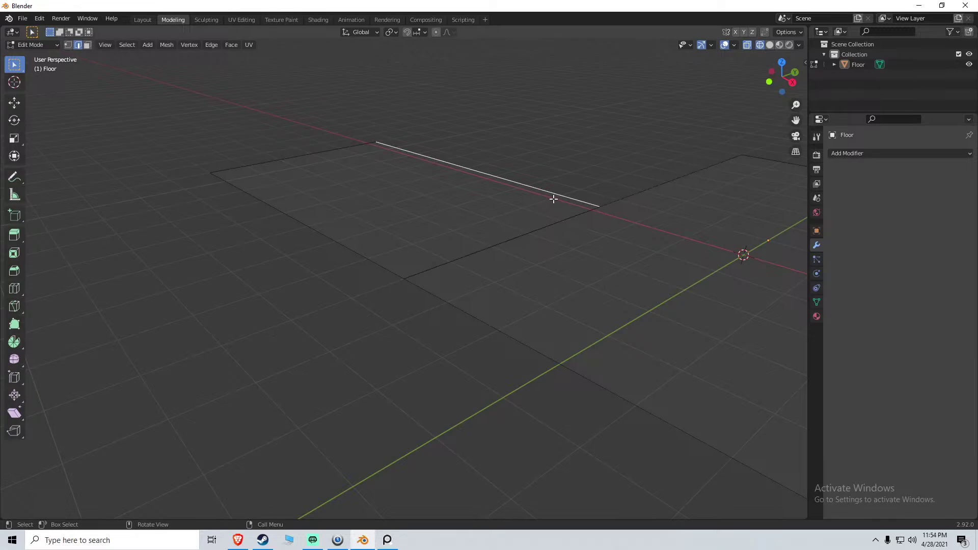
pyautogui.click(503, 242)
pyautogui.click(491, 243)
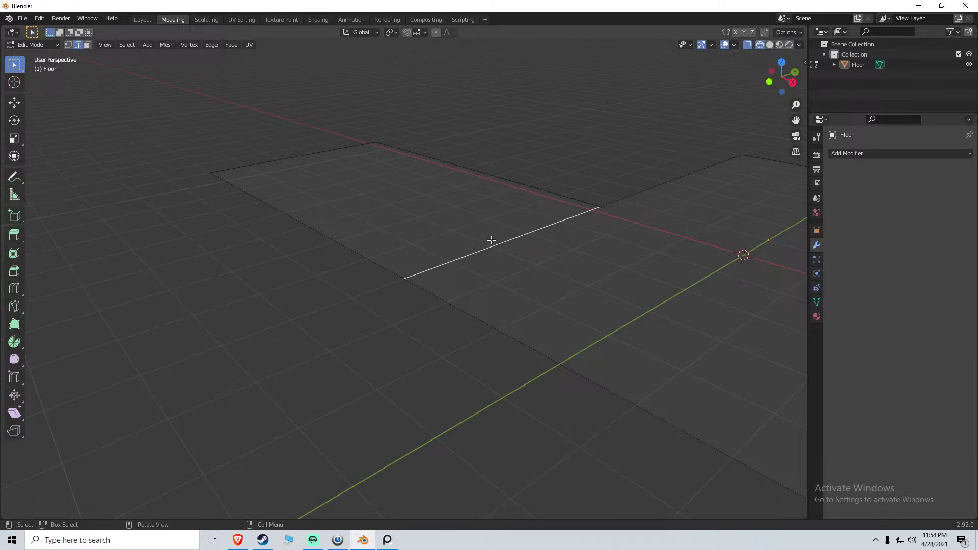
pyautogui.press('x')
pyautogui.click(470, 240)
pyautogui.press('Tab')
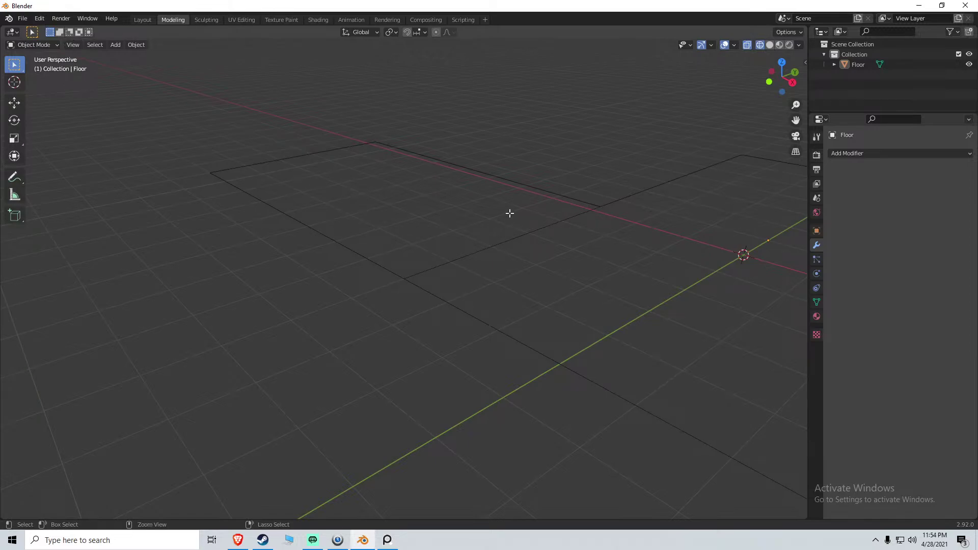
# Undo the recent merge and edge edits on the floor mesh and switch to face selection
pyautogui.hotkey('ctrl', 'z')
pyautogui.hotkey('ctrl', 'z')
pyautogui.hotkey('ctrl', 'z')
pyautogui.hotkey('ctrl', 'z')
pyautogui.hotkey('ctrl', 'z')
pyautogui.hotkey('ctrl', 'z')
pyautogui.hotkey('ctrl', 'z')
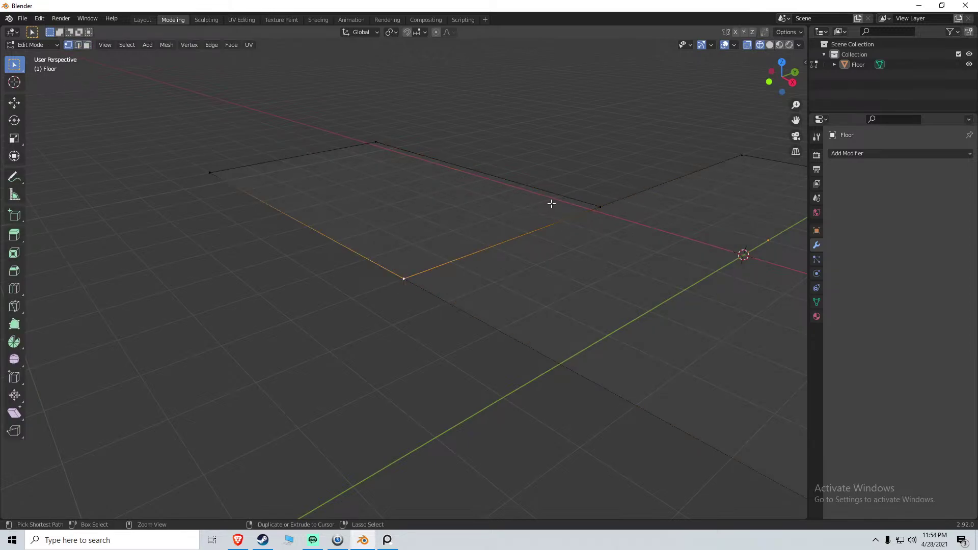
pyautogui.hotkey('ctrl', 'z')
pyautogui.hotkey('ctrl', 'z')
pyautogui.hotkey('ctrl', 'z')
pyautogui.hotkey('ctrl', 'z')
pyautogui.hotkey('ctrl', 'z')
pyautogui.hotkey('ctrl', 'z')
pyautogui.moveTo(400, 209); pyautogui.dragTo(467, 225, button='middle')
pyautogui.click(382, 193)
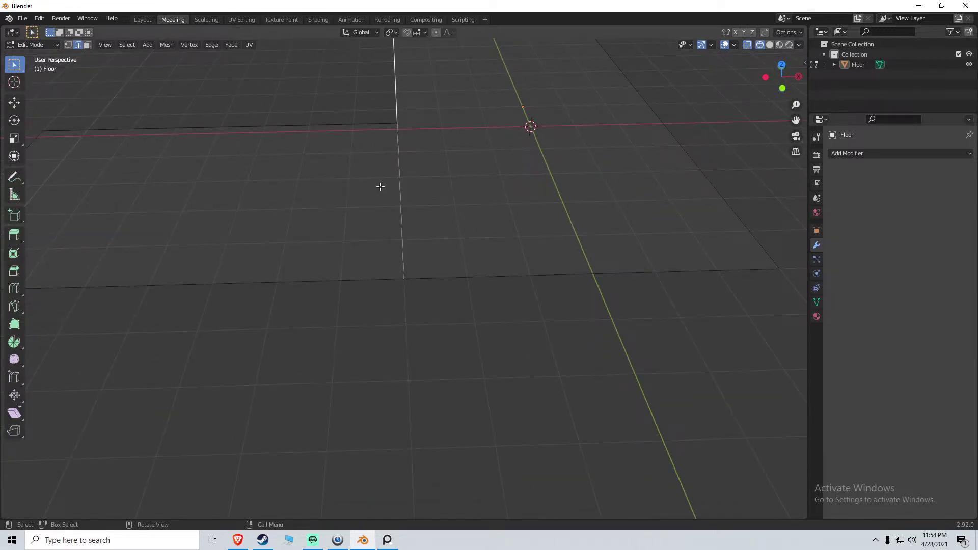
pyautogui.press('3')
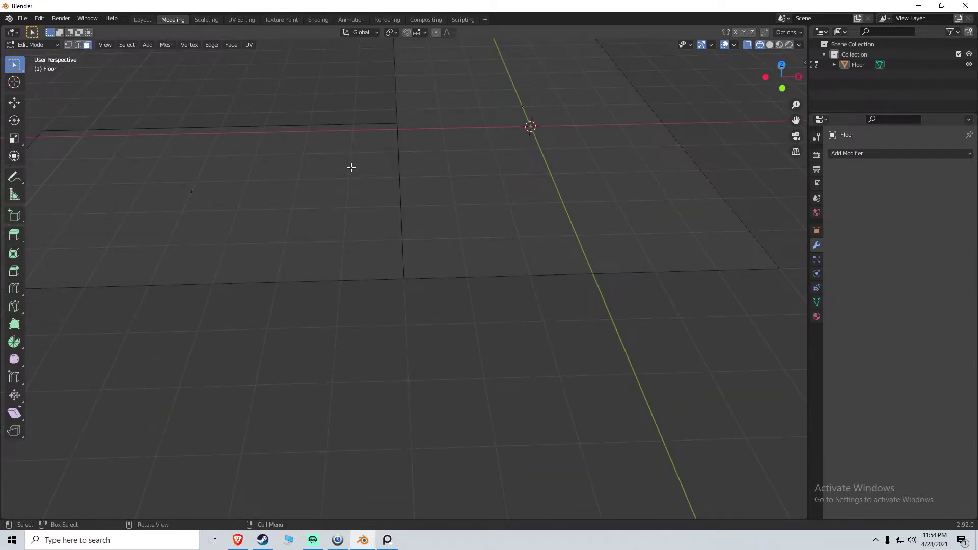
# Try to delete the Plane mesh data nested under the Floor object, and undo the attempt
pyautogui.click(834, 64)
pyautogui.click(868, 74)
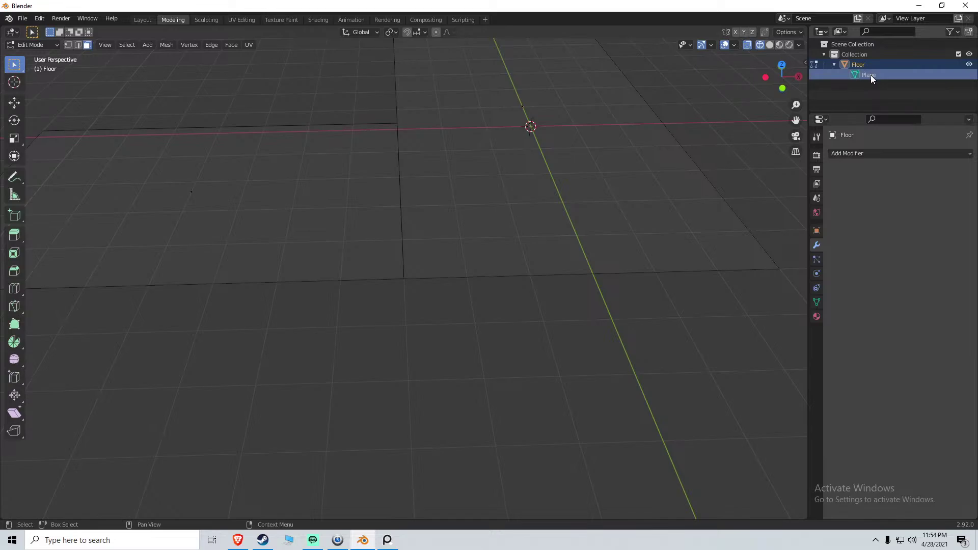
pyautogui.rightClick(870, 74)
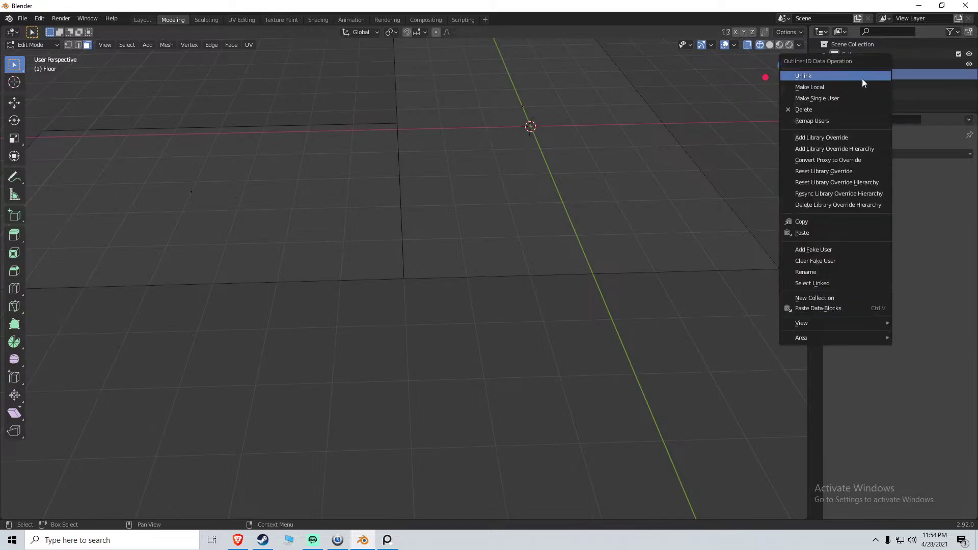
pyautogui.click(825, 110)
pyautogui.hotkey('ctrl', 'z')
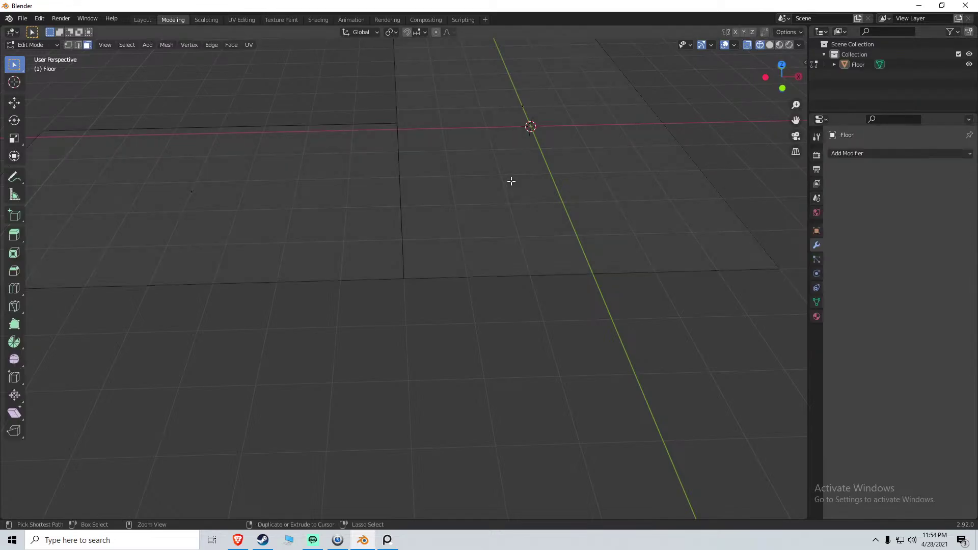
# Check the floor's two faces and vertices individually, toggle the Floor object's visibility, and inspect its nested mesh data
pyautogui.scroll(-5, 520, 180)
pyautogui.moveTo(455, 200); pyautogui.dragTo(372, 220, button='middle')
pyautogui.click(343, 239)
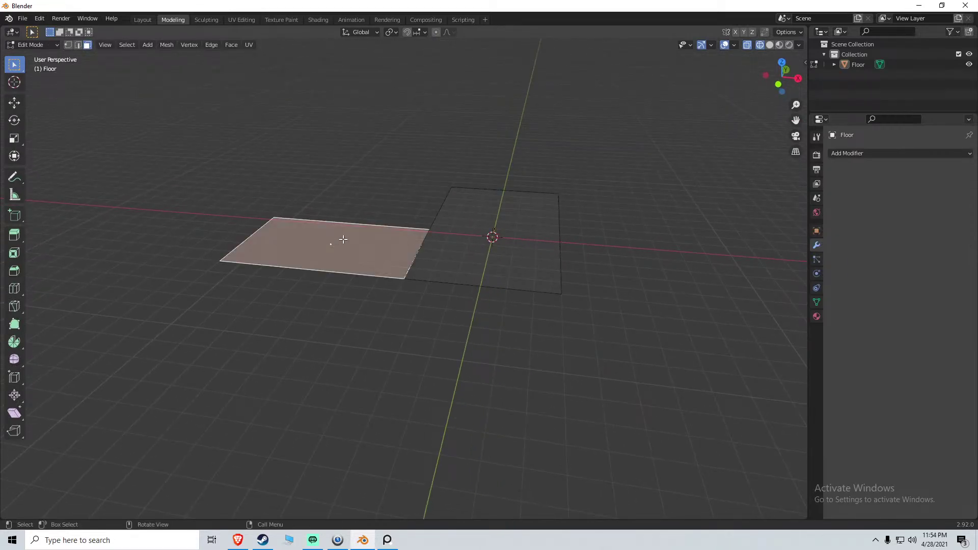
pyautogui.click(508, 233)
pyautogui.press('1')
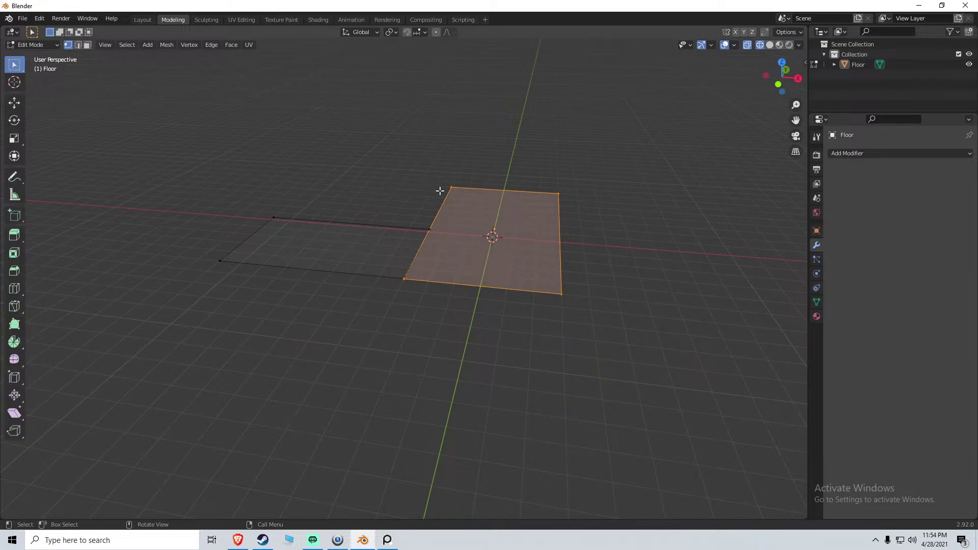
pyautogui.scroll(4, 606, 229)
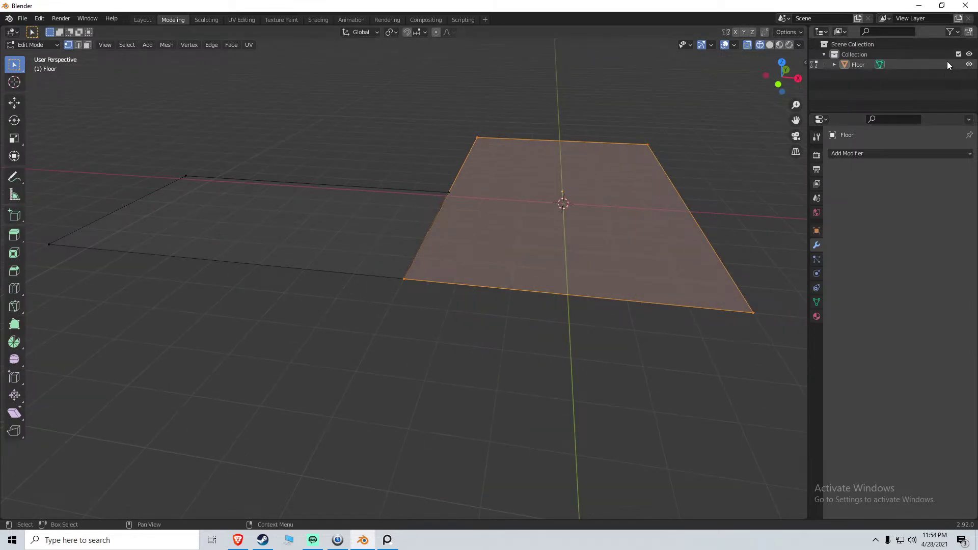
pyautogui.click(969, 65)
pyautogui.click(969, 64)
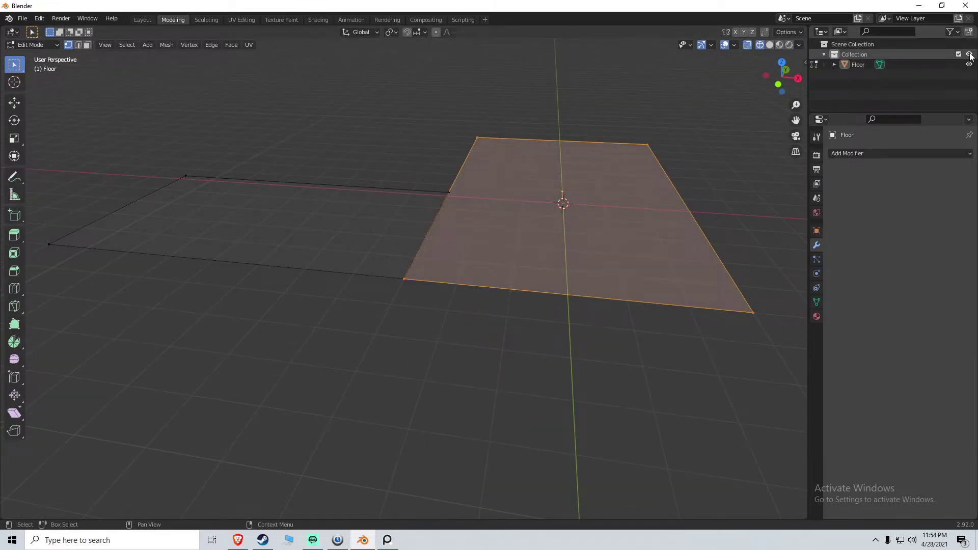
pyautogui.click(834, 65)
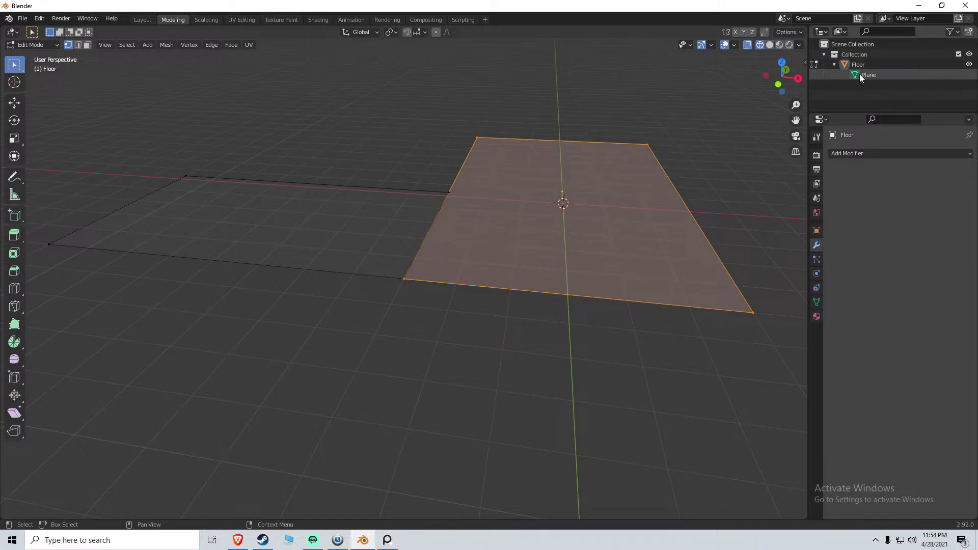
pyautogui.click(874, 74)
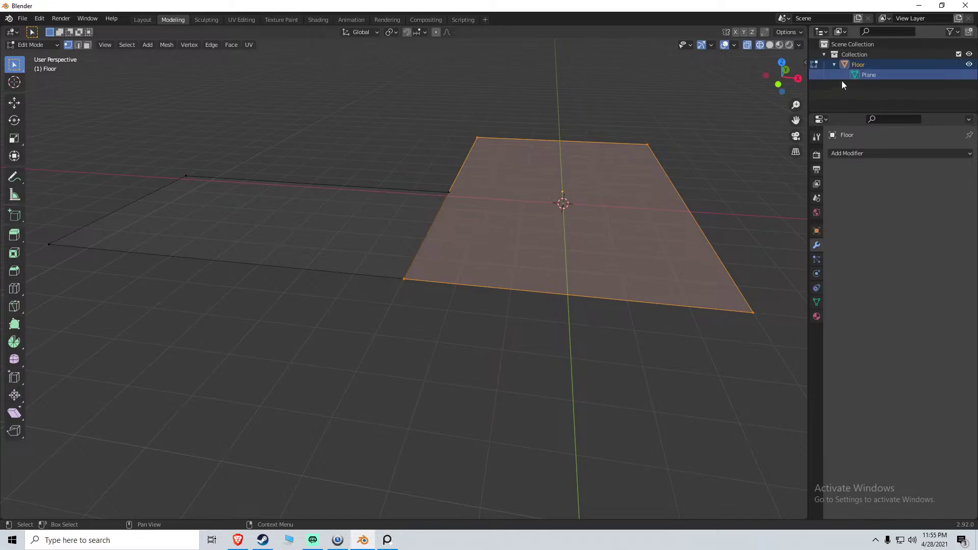
# Open the preferences and look through the categories for the undo settings under System
pyautogui.click(22, 18)
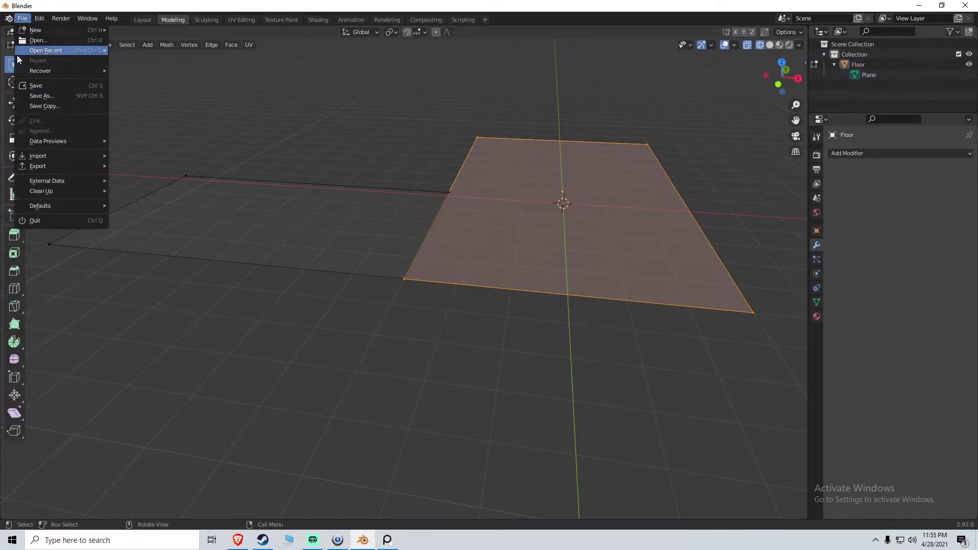
pyautogui.moveTo(43, 20)
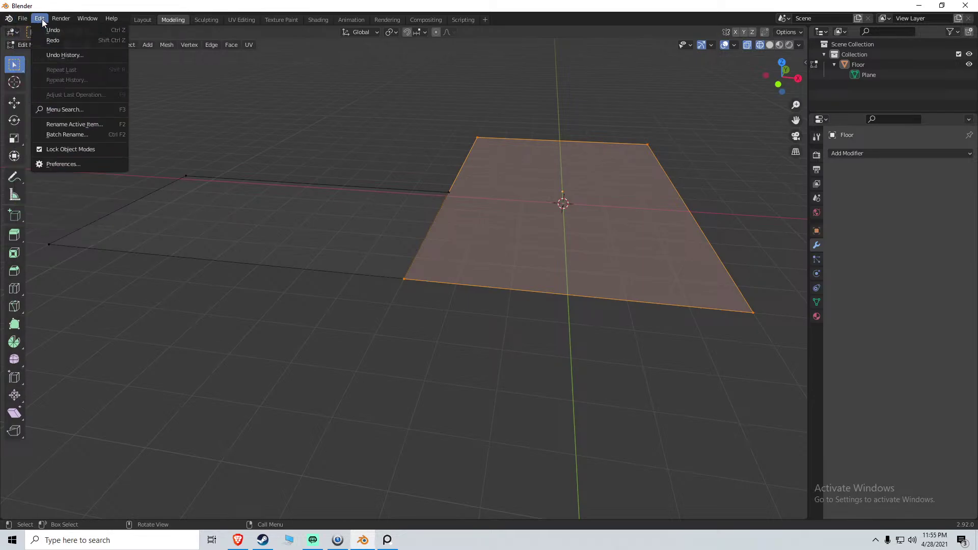
pyautogui.click(69, 165)
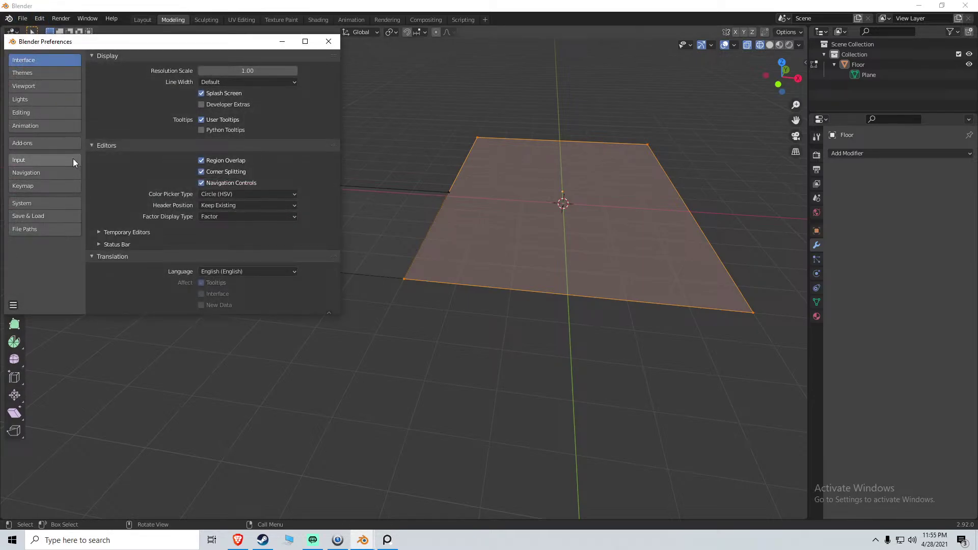
pyautogui.click(32, 114)
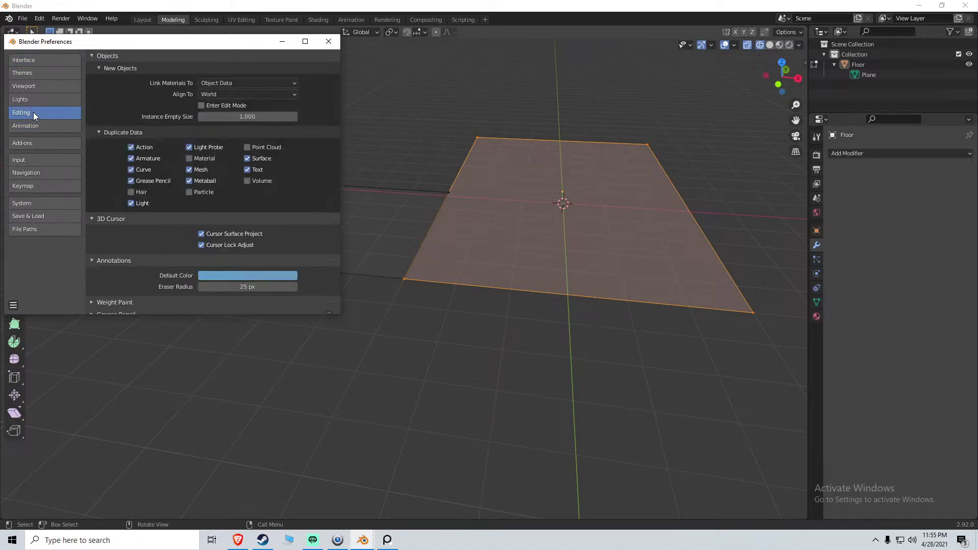
pyautogui.scroll(-2, 196, 240)
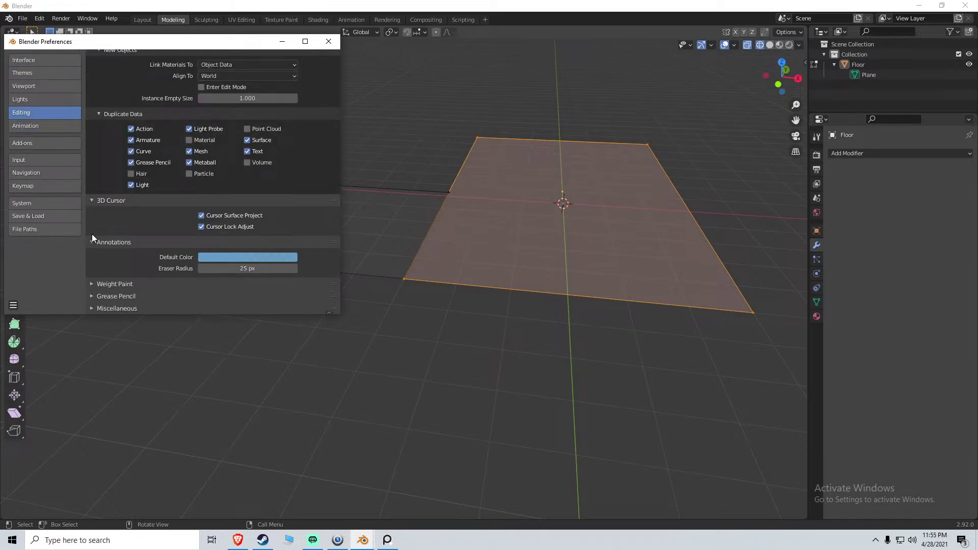
pyautogui.click(35, 130)
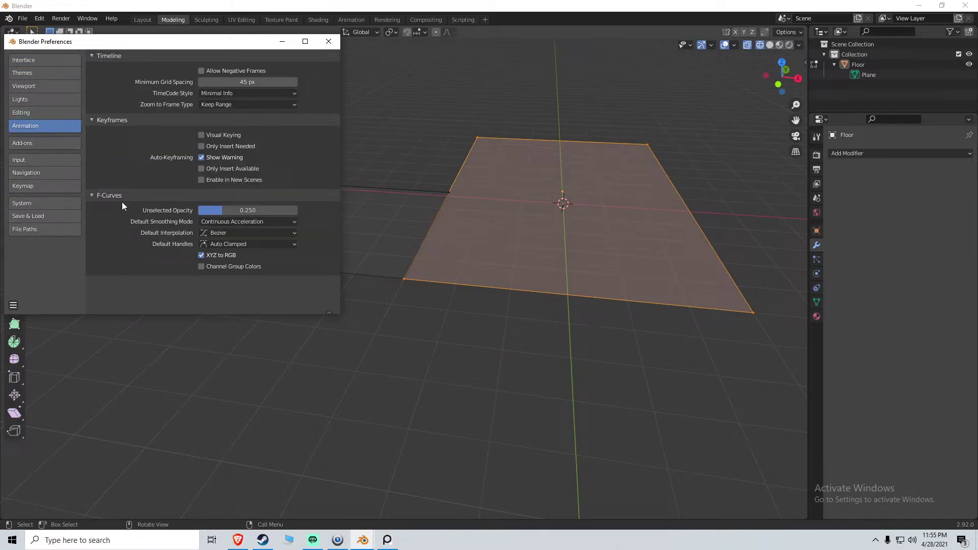
pyautogui.click(28, 184)
pyautogui.click(36, 202)
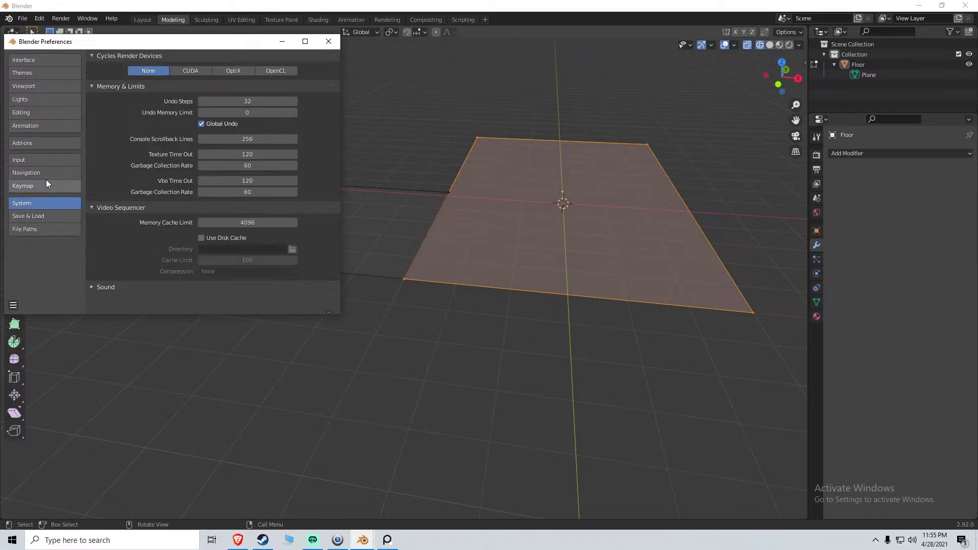
# Set the number of undo steps to 150 and close the preferences
pyautogui.click(249, 104)
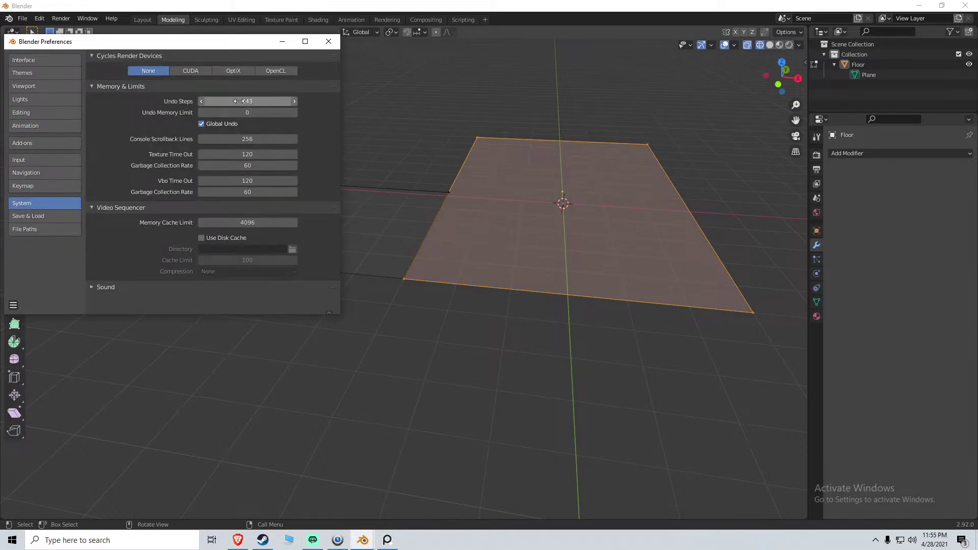
pyautogui.write('243')
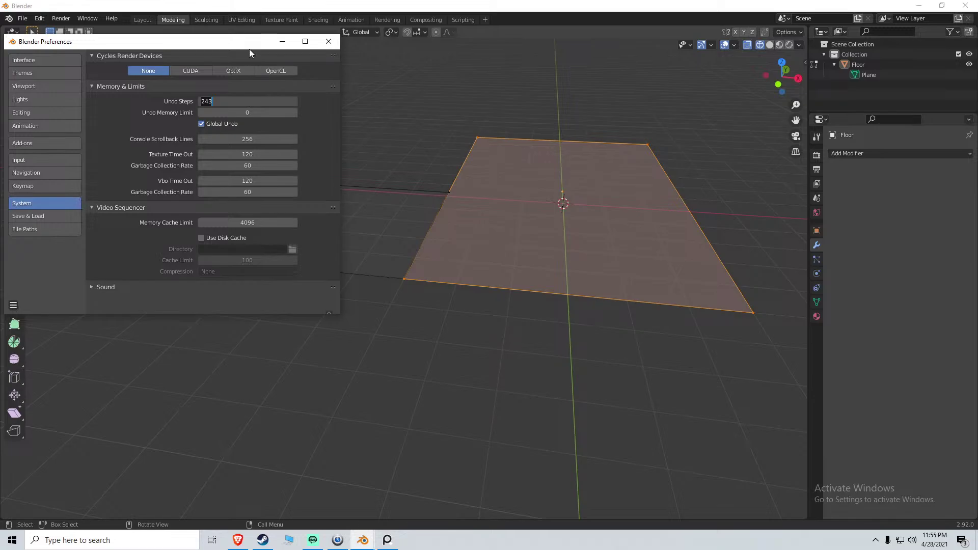
pyautogui.press('BackSpace')
pyautogui.press('BackSpace')
pyautogui.press('BackSpace')
pyautogui.write('150')
pyautogui.press('Return')
pyautogui.click(14, 306)
pyautogui.click(329, 41)
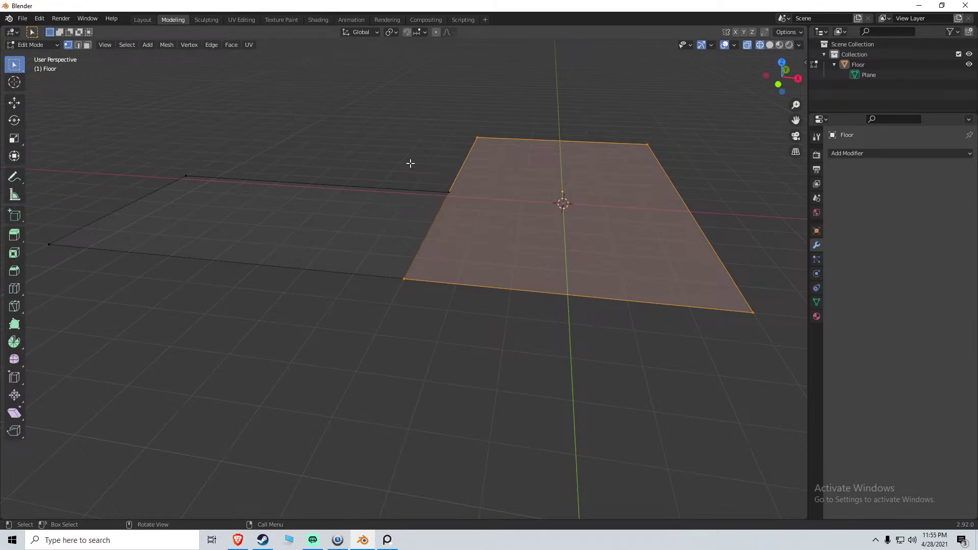
# Return to Object Mode and delete the whole Floor object
pyautogui.press('Tab')
pyautogui.click(858, 65)
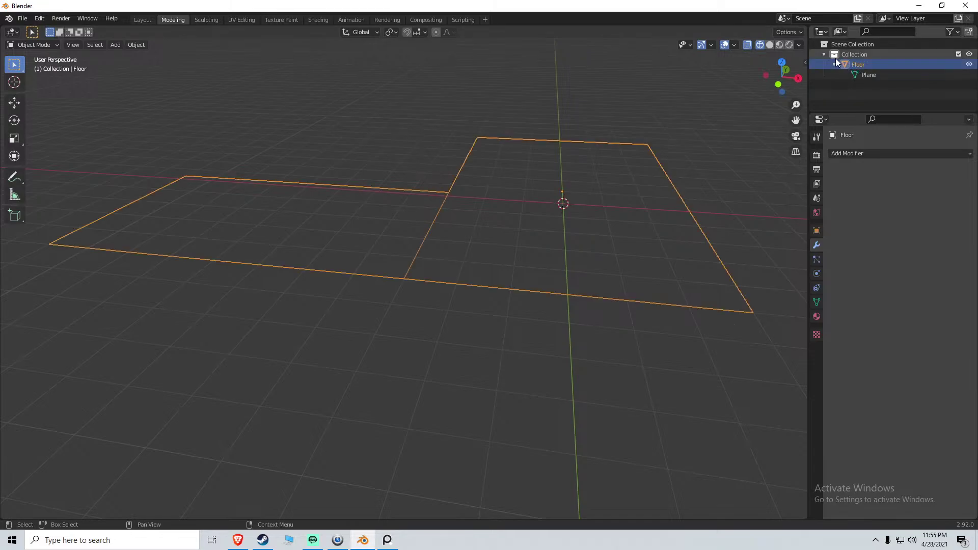
pyautogui.press('Delete')
# Add a new mesh plane at the world origin and frame it in the view
pyautogui.hotkey('shift', 'a')
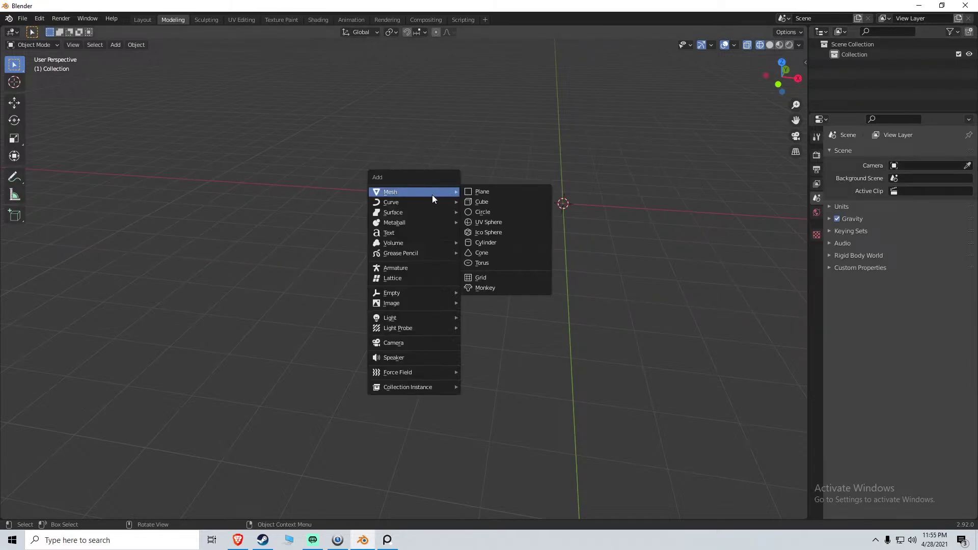
pyautogui.click(492, 191)
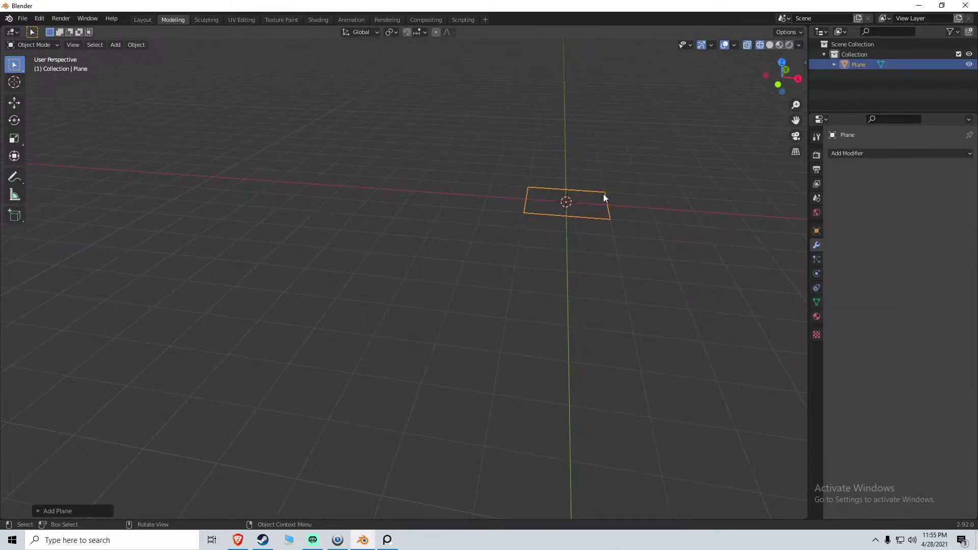
pyautogui.press('KP_Decimal')
pyautogui.scroll(-5, 530, 187)
pyautogui.moveTo(529, 188); pyautogui.dragTo(435, 230, button='middle')
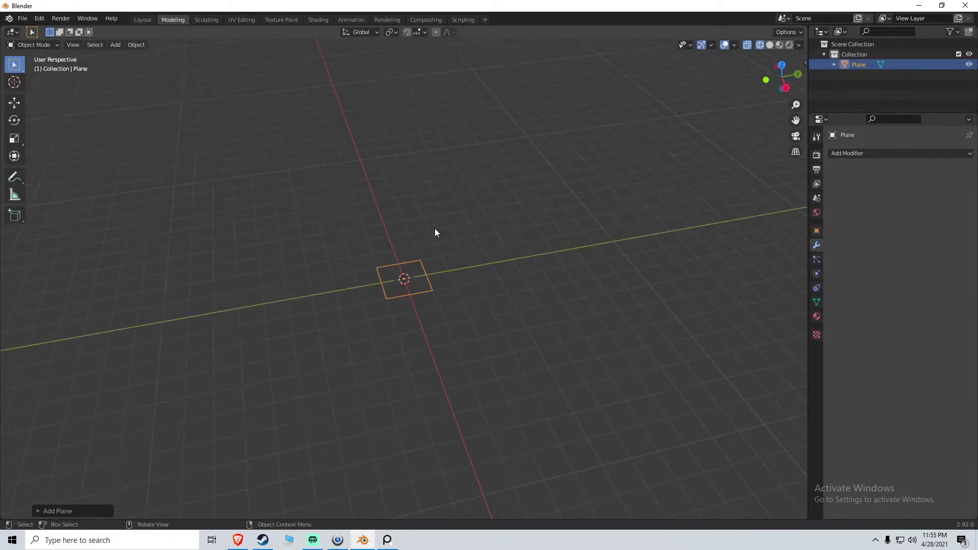
# Scale the new plane along Y into a long strip, and widen it about three times along X
pyautogui.press('s')
pyautogui.press('y')
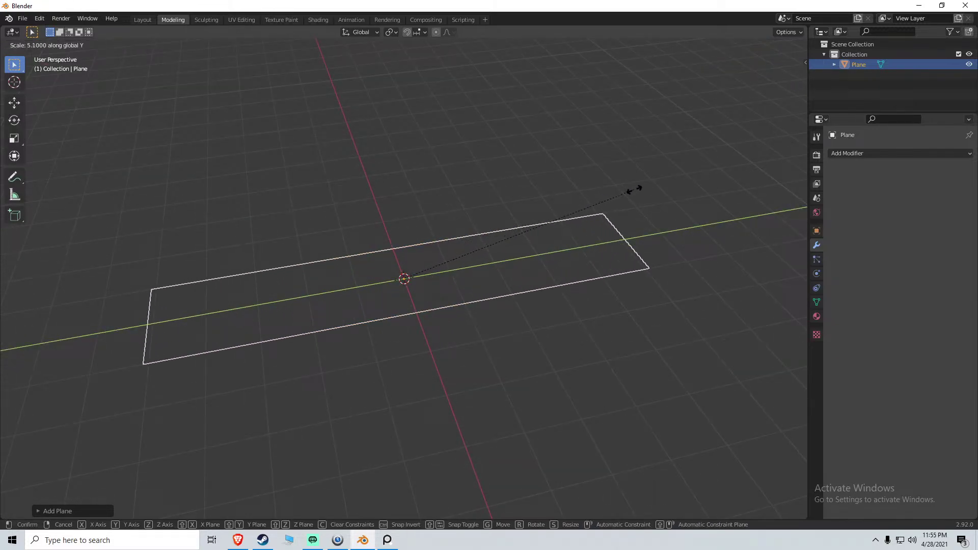
pyautogui.click(670, 169)
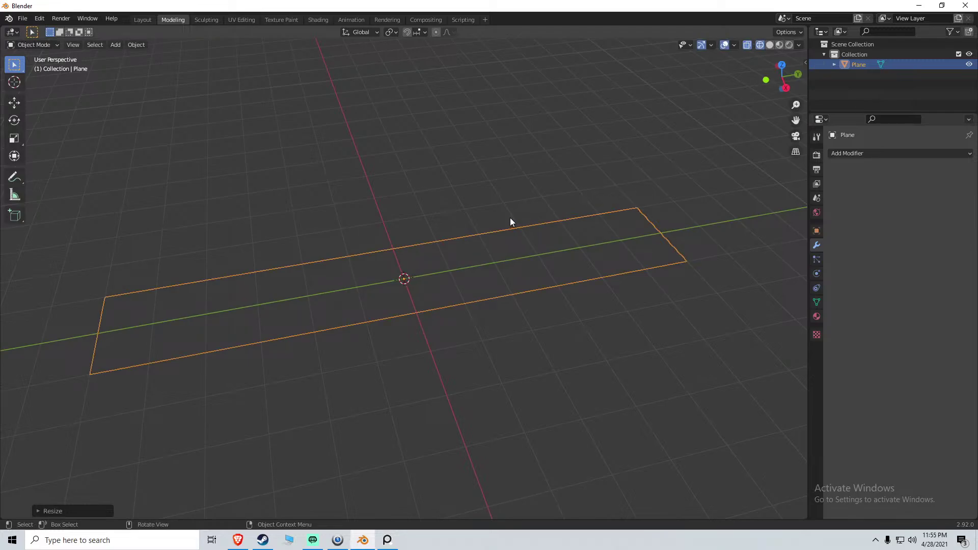
pyautogui.press('s')
pyautogui.press('x')
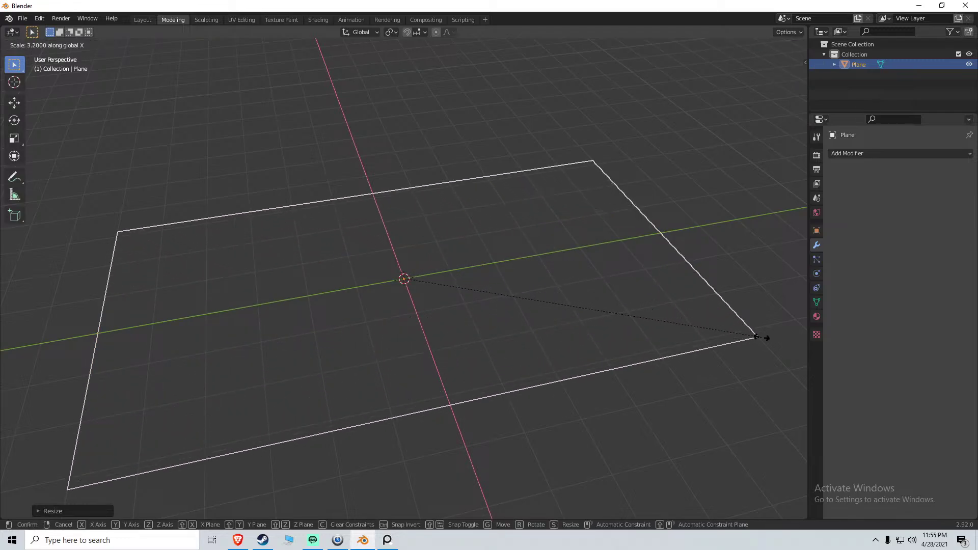
pyautogui.click(744, 333)
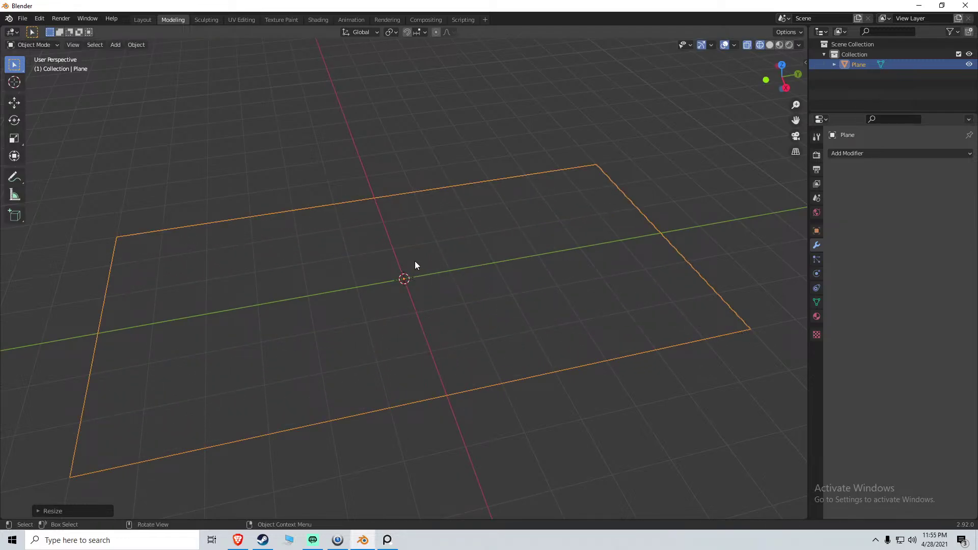
# Switch the viewport from wireframe to solid shading
pyautogui.moveTo(414, 261); pyautogui.dragTo(475, 256, button='middle')
pyautogui.scroll(-4, 475, 256)
pyautogui.press('z')
pyautogui.click(548, 254)
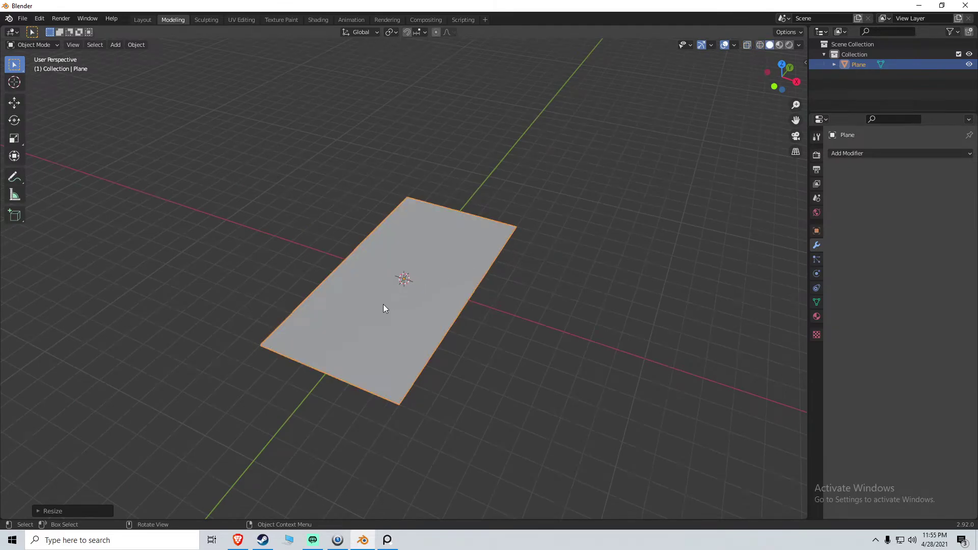
pyautogui.keyDown('shift'); pyautogui.moveTo(383, 304); pyautogui.dragTo(458, 270, button='middle'); pyautogui.keyUp('shift')
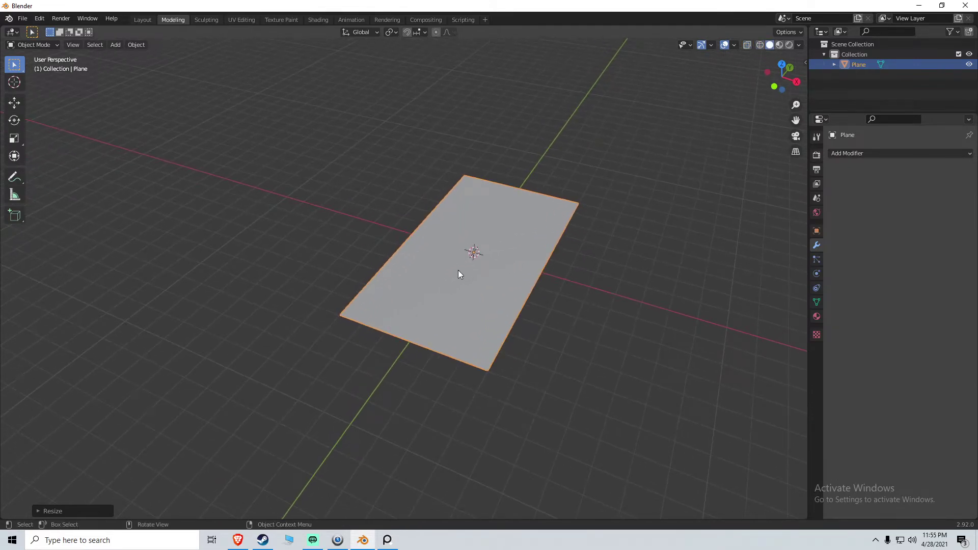
# Duplicate the plane's face within Edit Mode and move the copy along negative X, flush against the original's long edge
pyautogui.press('Tab')
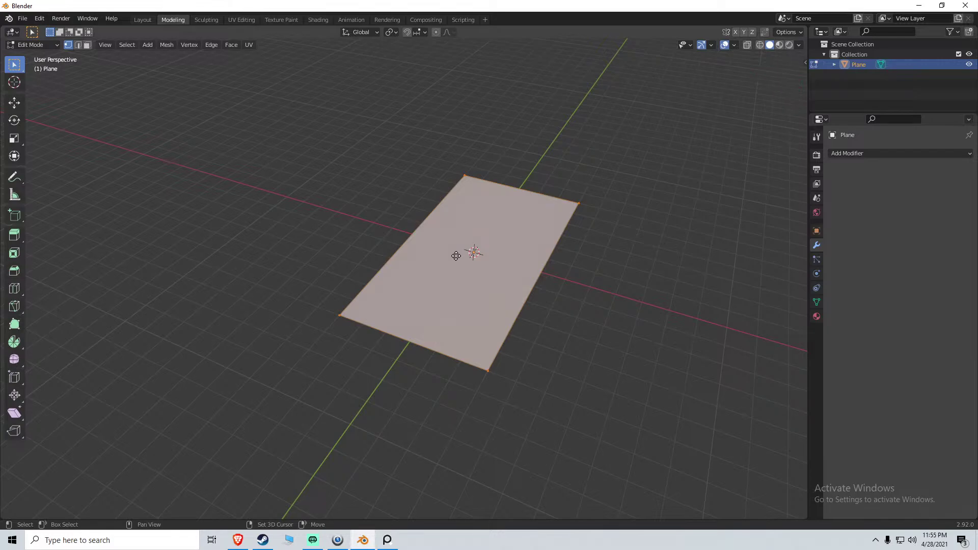
pyautogui.hotkey('shift', 'd')
pyautogui.press('x')
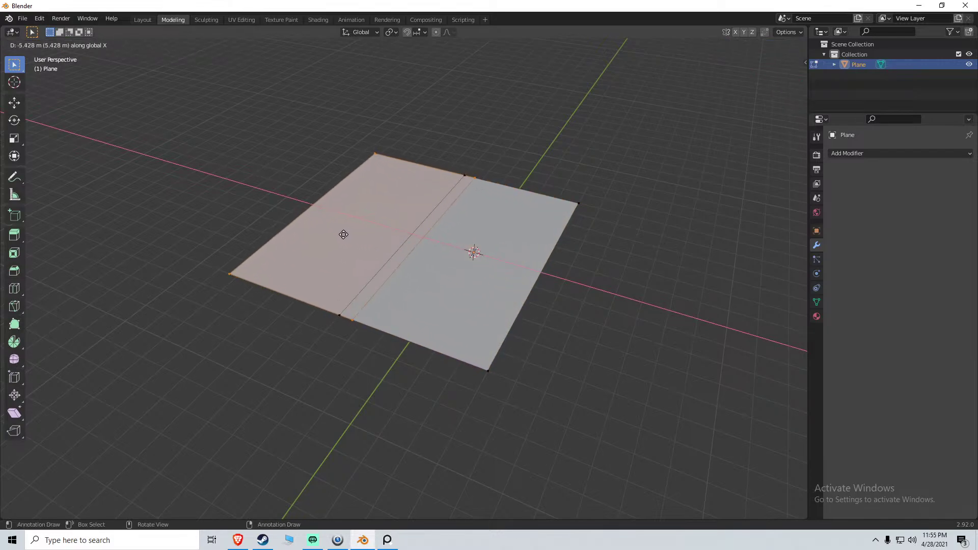
pyautogui.click(325, 232)
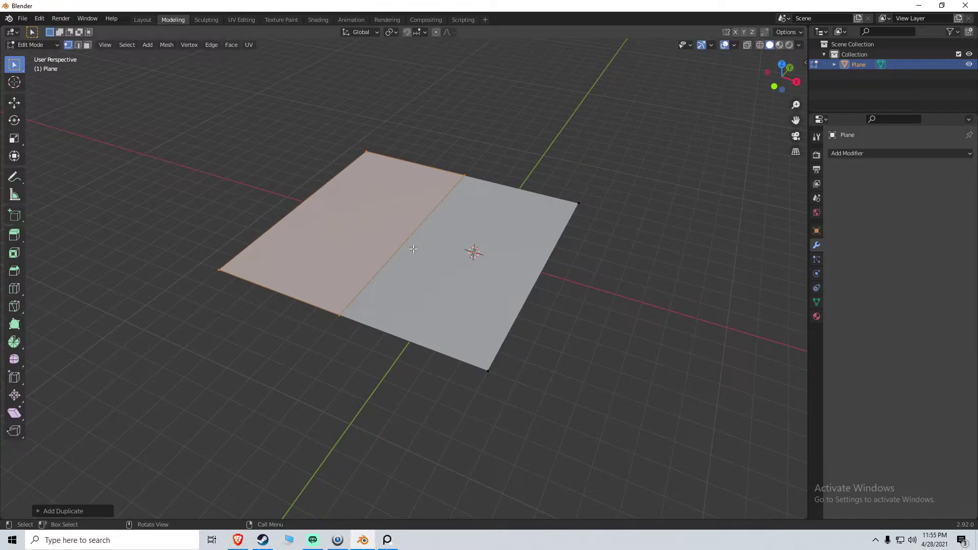
# Rotate the copied floor face by -90° around the global Z axis so it lies perpendicular to the original
pyautogui.press('r')
pyautogui.press('z')
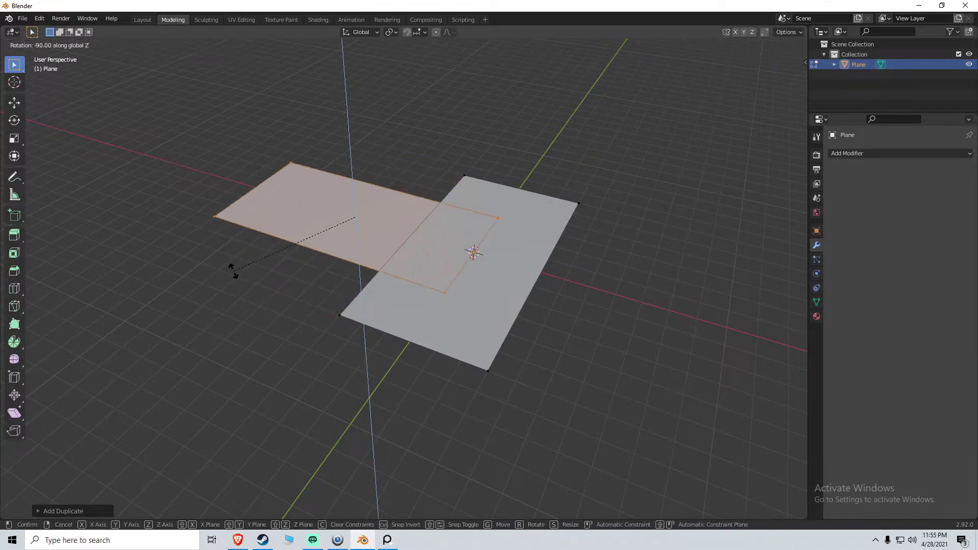
pyautogui.click(233, 270)
# Scale the rotated face to about 0.9 along global Y and about 0.7 along global X
pyautogui.press('s')
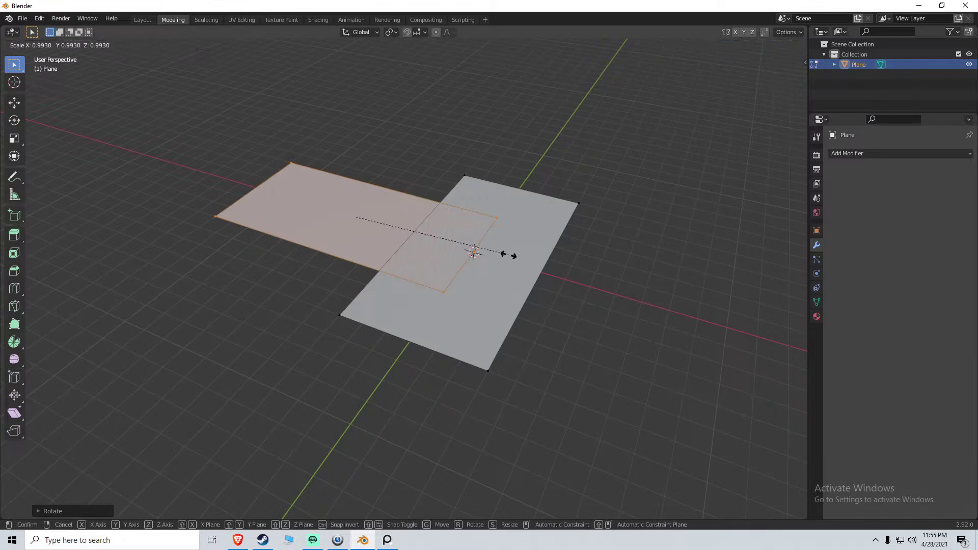
pyautogui.press('x')
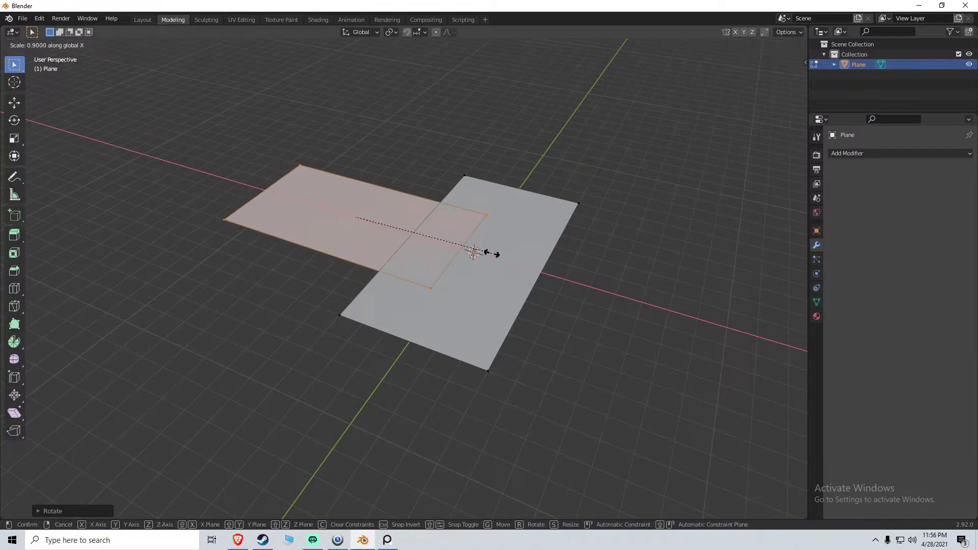
pyautogui.press('y')
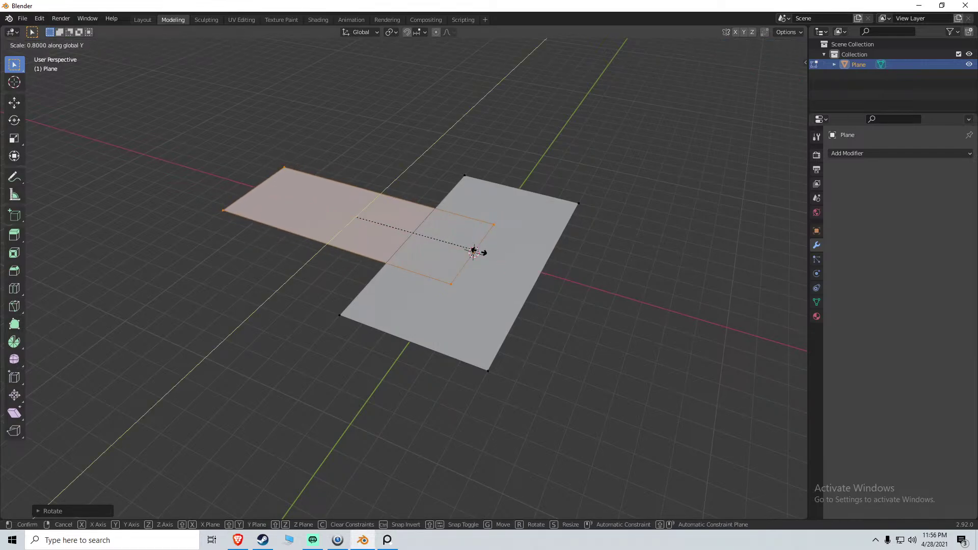
pyautogui.click(490, 248)
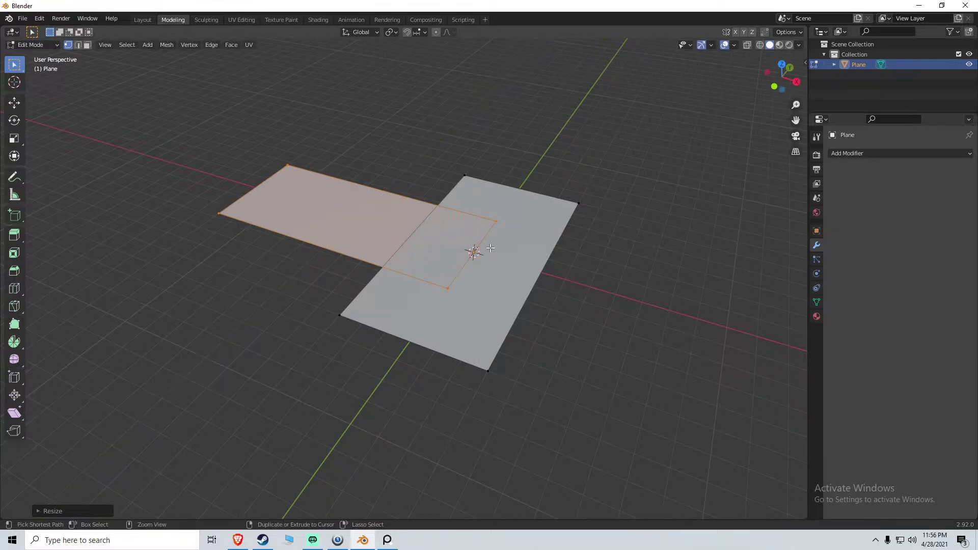
pyautogui.press('s')
pyautogui.press('x')
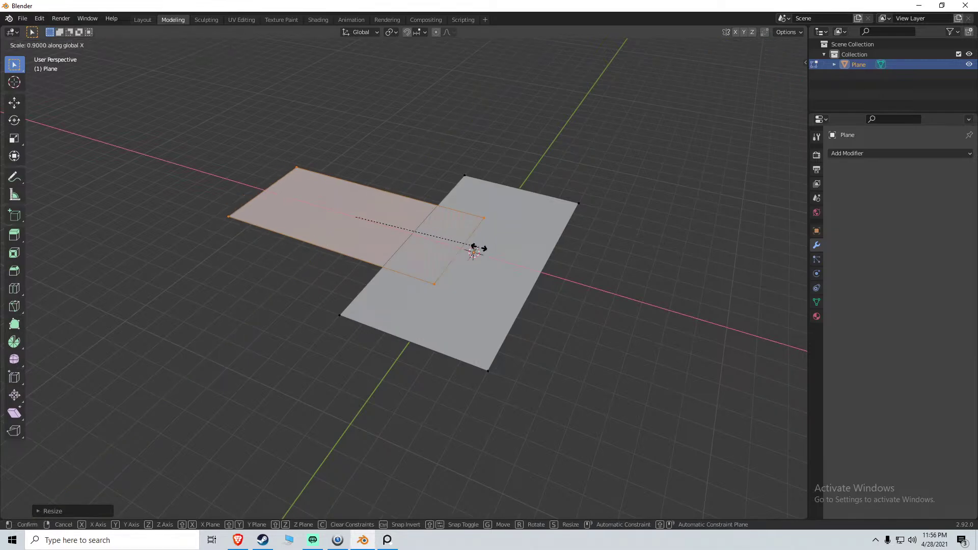
pyautogui.click(441, 244)
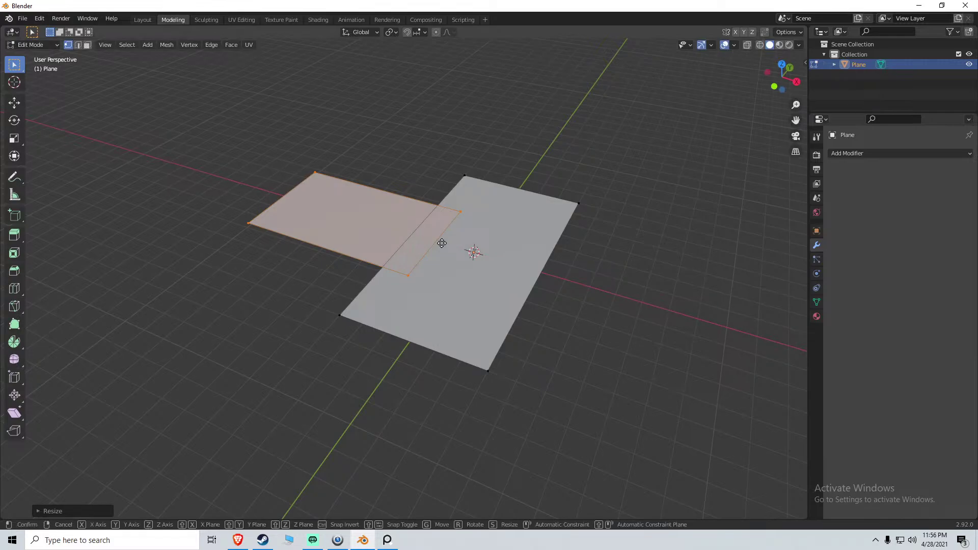
# Move the scaled face in top view flush against the original's long side, with their lower edges aligned into an L shape
pyautogui.press('g')
pyautogui.rightClick(442, 243)
pyautogui.press('KP_7')
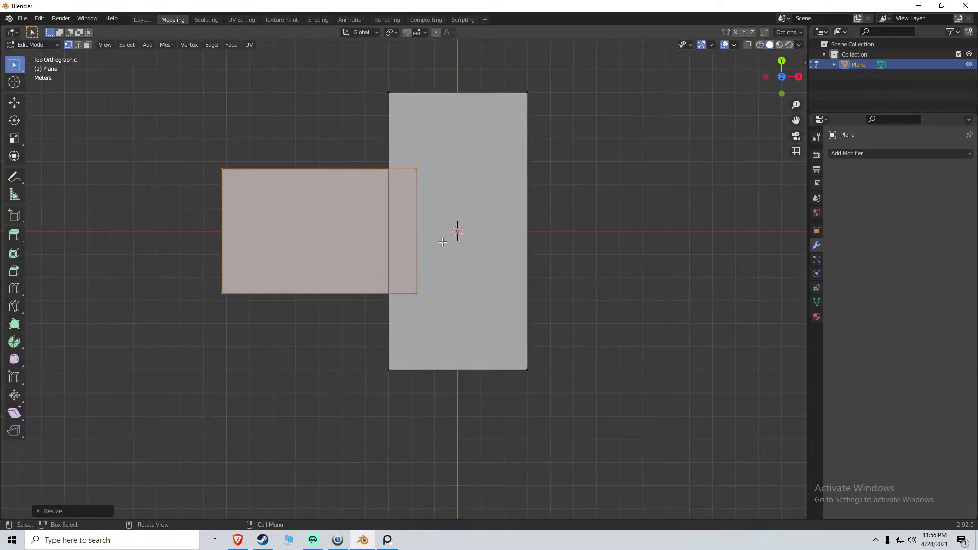
pyautogui.press('g')
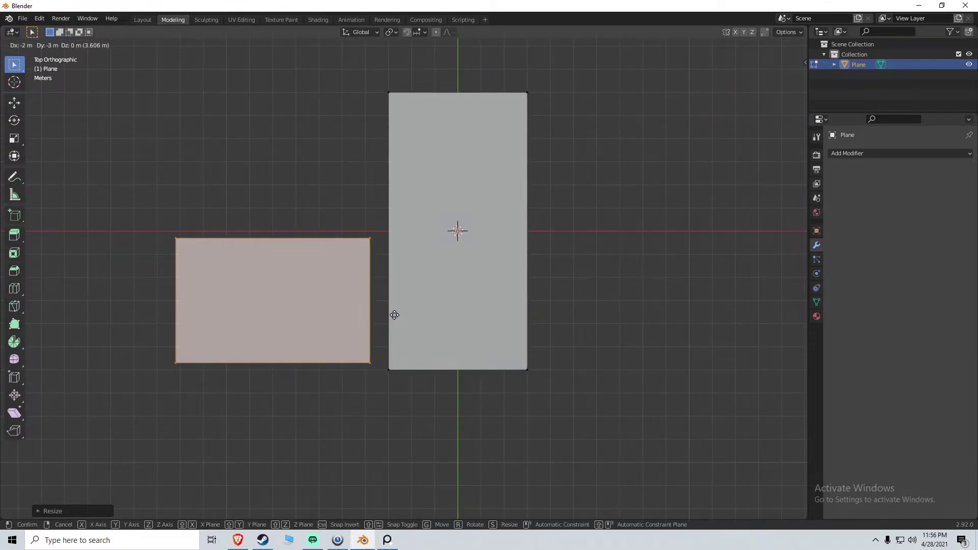
pyautogui.click(546, 304)
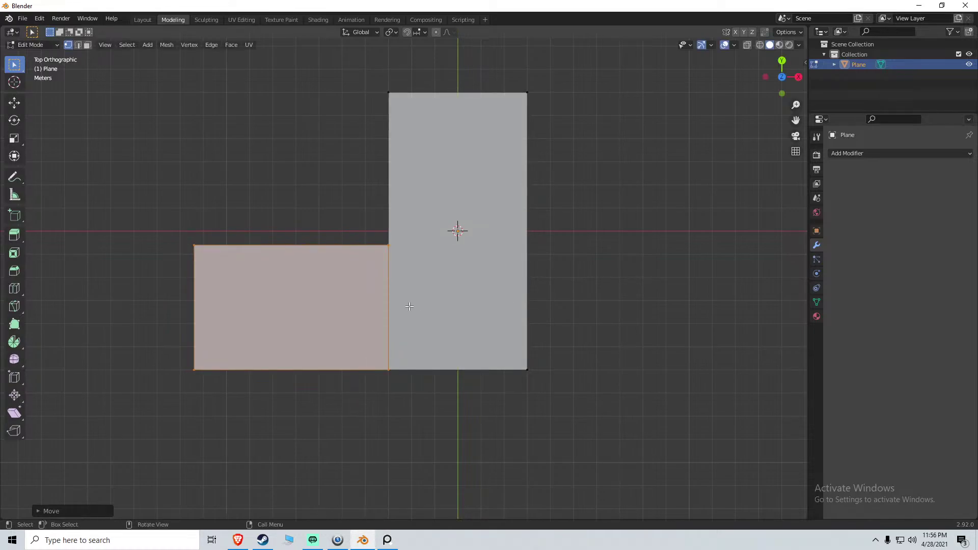
# Try to dissolve the shared edge between the two floor faces in edge select mode
pyautogui.moveTo(545, 304); pyautogui.dragTo(322, 268, button='middle')
pyautogui.press('Tab')
pyautogui.press('Tab')
pyautogui.scroll(4, 389, 280)
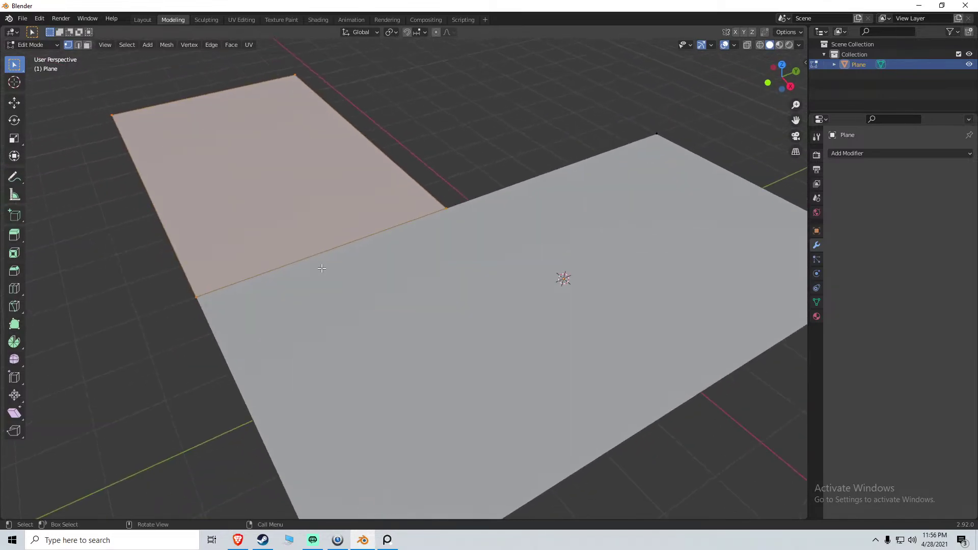
pyautogui.click(330, 253)
pyautogui.press('2')
pyautogui.rightClick(327, 253)
pyautogui.click(301, 252)
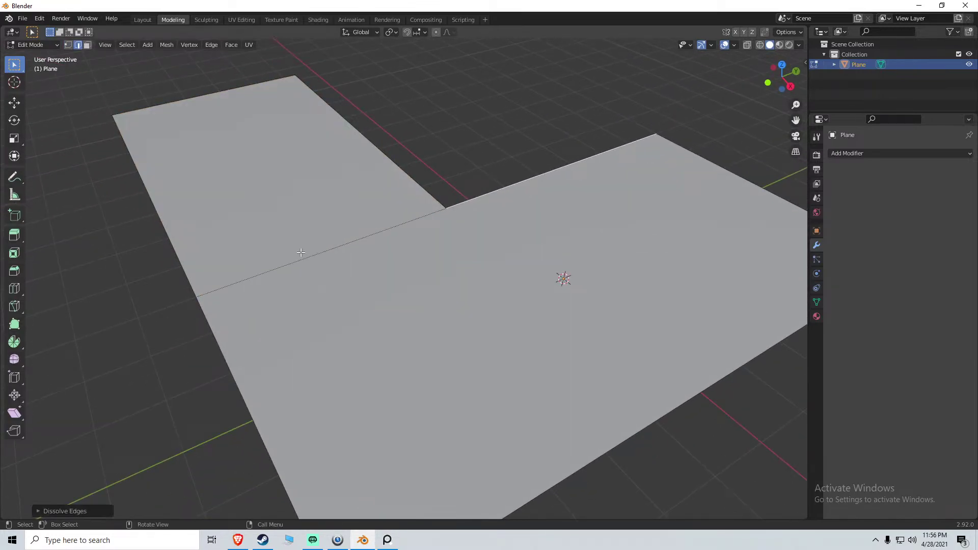
pyautogui.rightClick(301, 258)
pyautogui.click(305, 257)
pyautogui.moveTo(304, 257); pyautogui.dragTo(367, 190, button='middle')
pyautogui.click(345, 190)
pyautogui.click(346, 190)
pyautogui.click(345, 190)
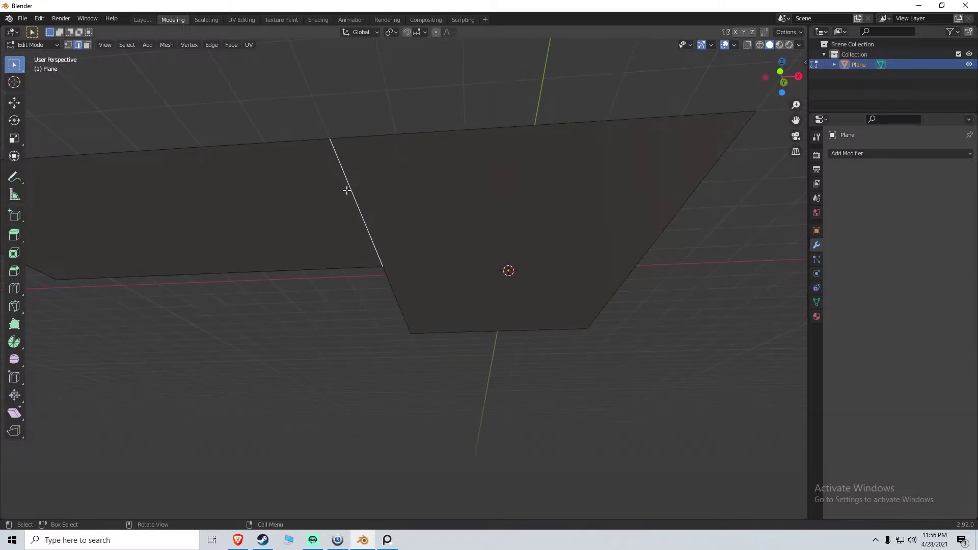
pyautogui.press('x')
pyautogui.click(343, 192)
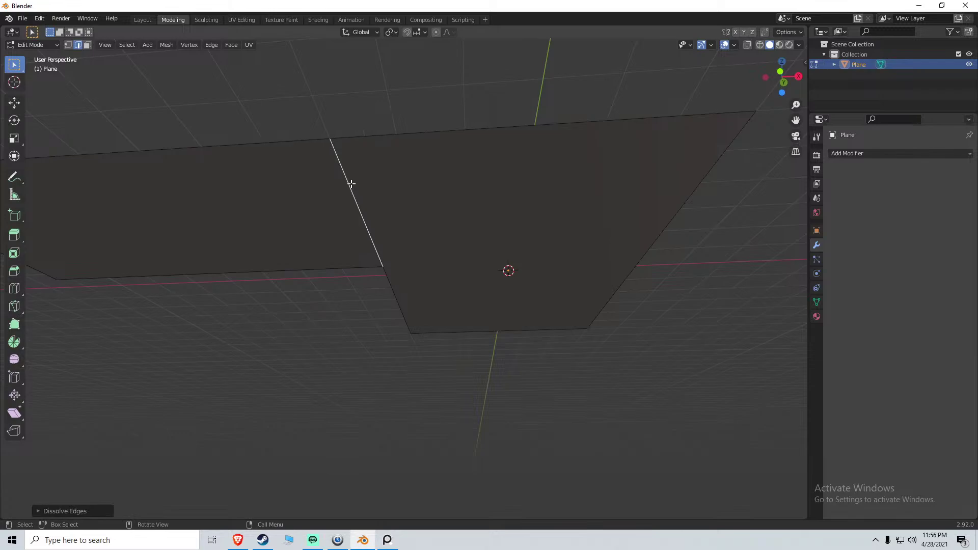
pyautogui.click(351, 184)
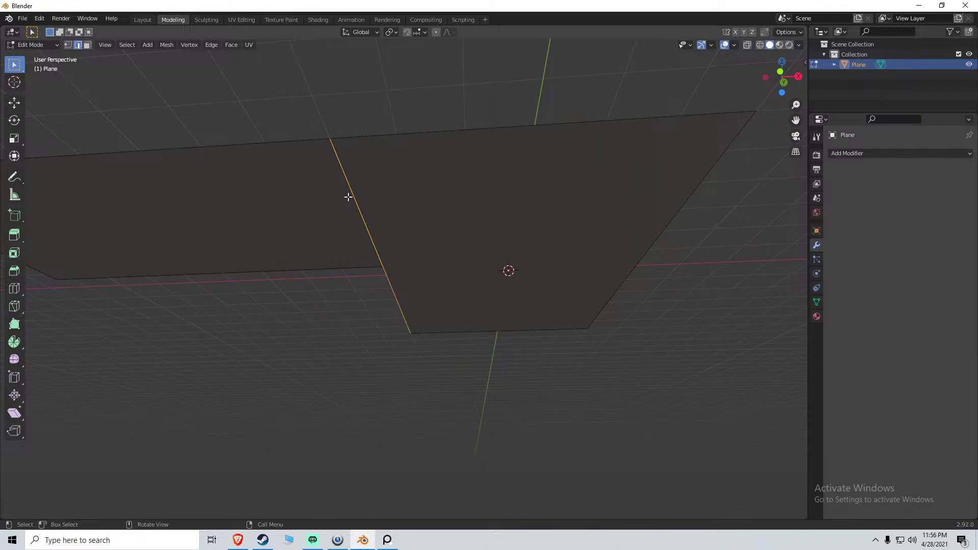
# Expand the plane's hierarchy entry to check its mesh data, select the whole mesh and return to Object Mode
pyautogui.moveTo(347, 196); pyautogui.dragTo(370, 244, button='middle')
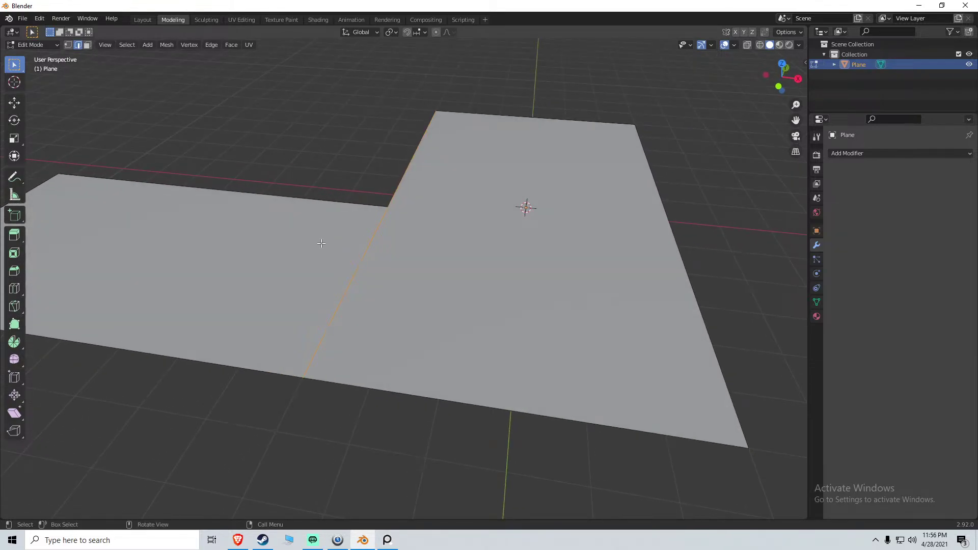
pyautogui.click(321, 243)
pyautogui.click(834, 65)
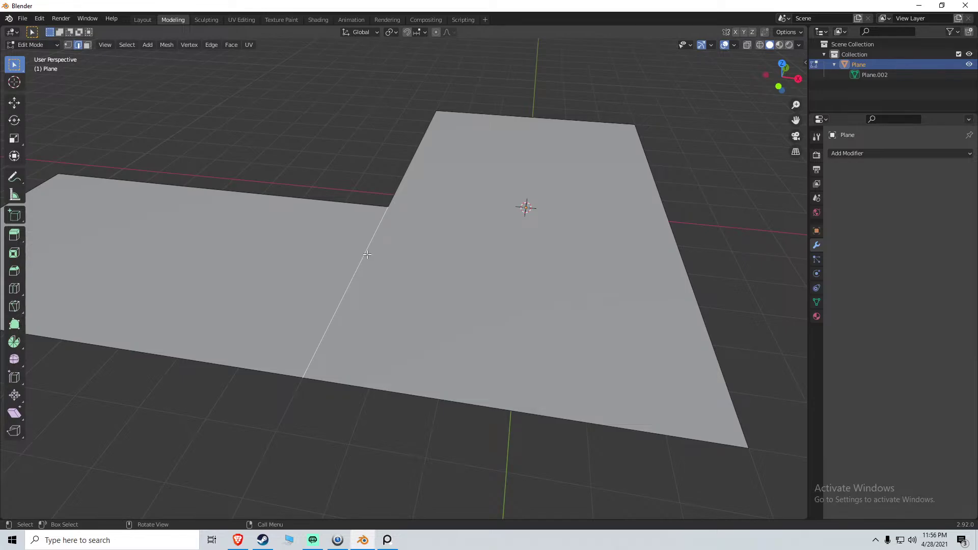
pyautogui.moveTo(344, 281); pyautogui.dragTo(306, 283, button='middle')
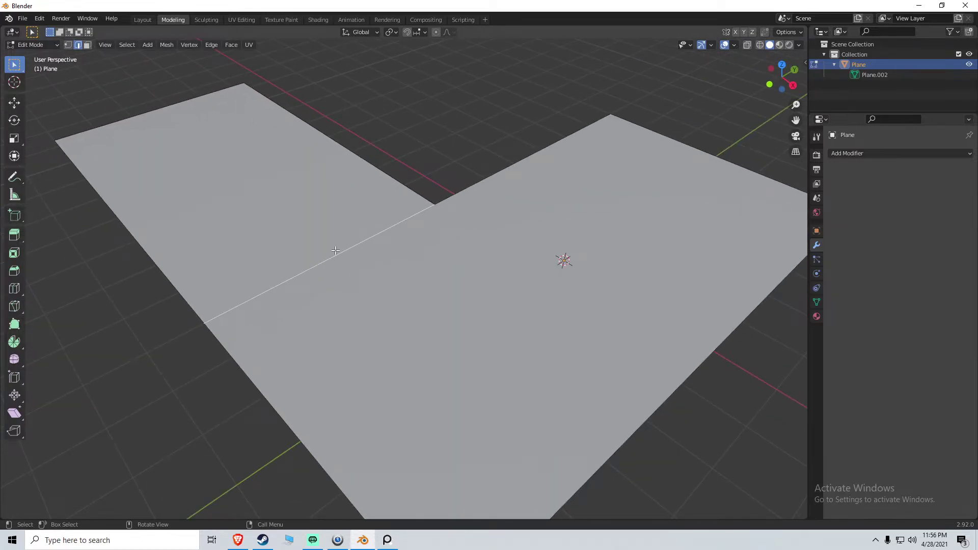
pyautogui.press('a')
pyautogui.press('Tab')
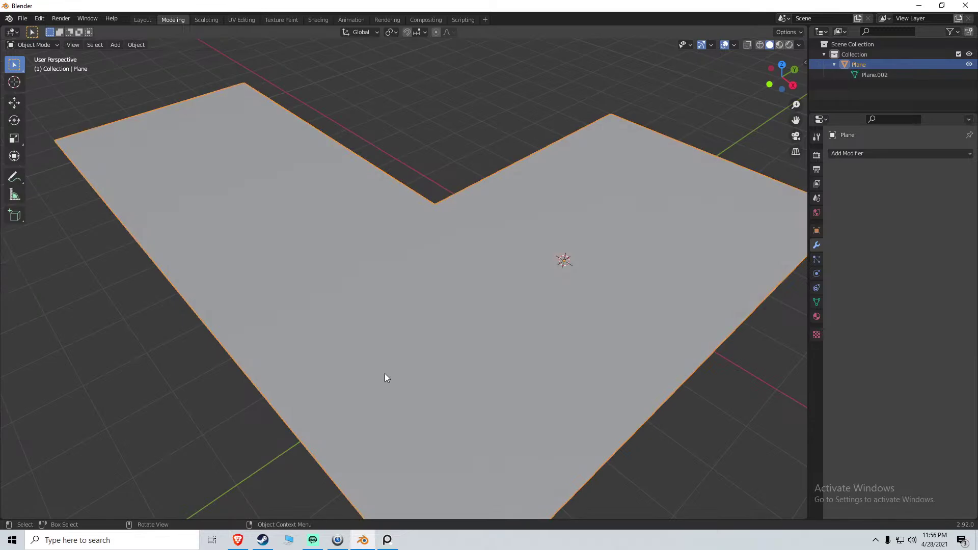
# Switch to PureRef, cancel the scene saving, and examine the floorboard layout around the corner in the shrine interior reference
pyautogui.click(386, 542)
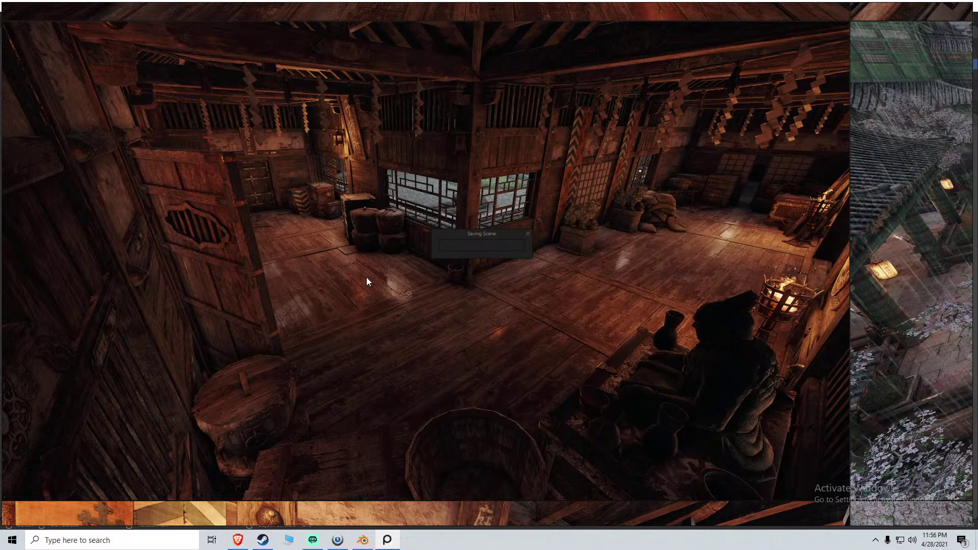
pyautogui.scroll(6, 456, 295)
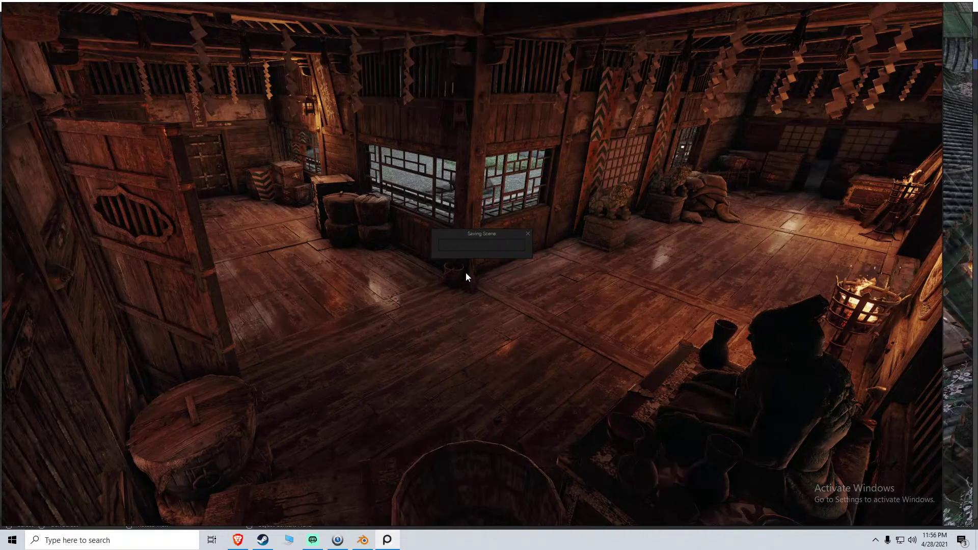
pyautogui.moveTo(380, 322); pyautogui.dragTo(531, 243, button='middle')
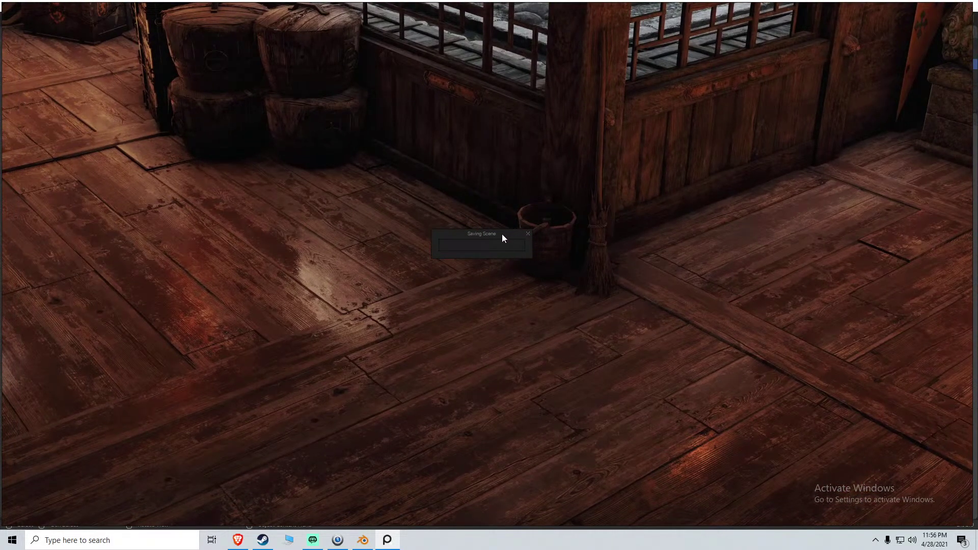
pyautogui.click(528, 234)
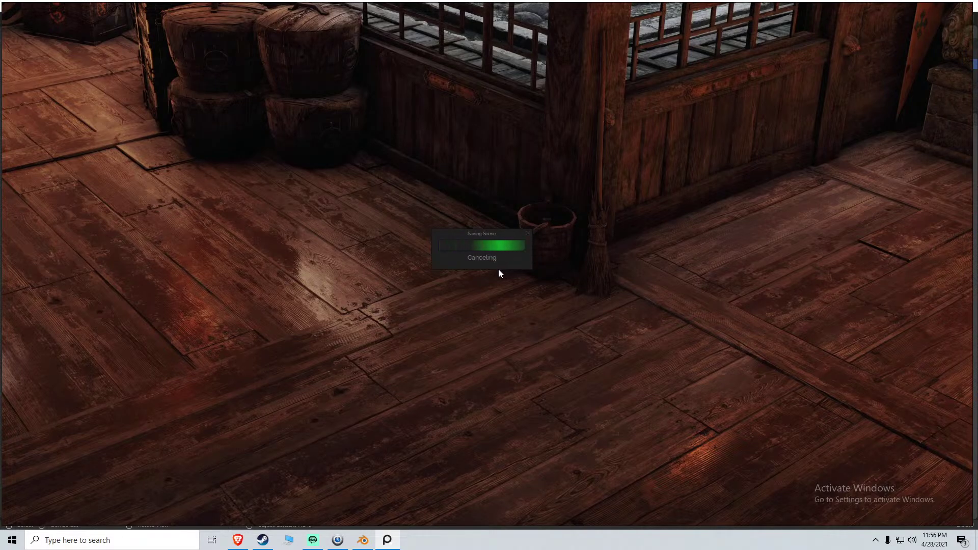
pyautogui.scroll(3, 330, 340)
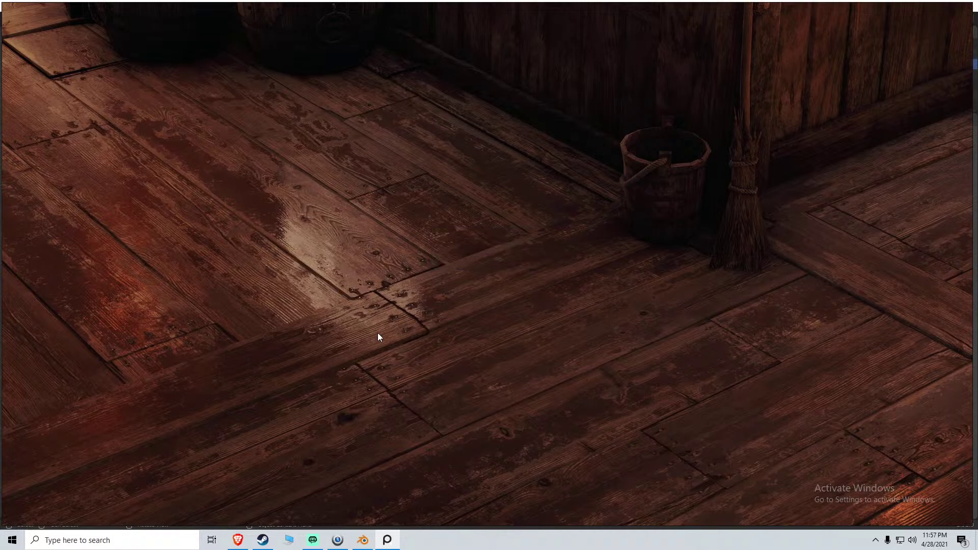
pyautogui.scroll(-4, 421, 273)
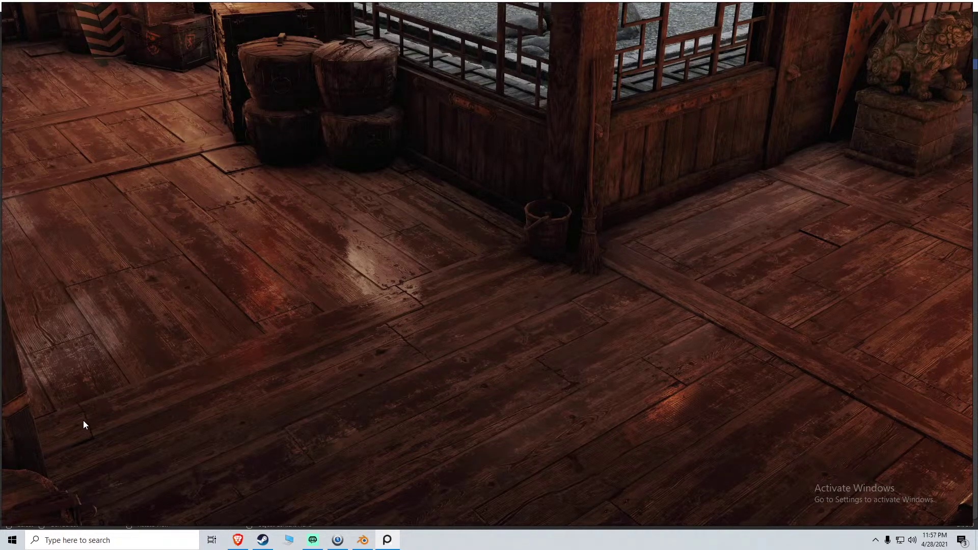
# Switch back to Blender and move the outer end edge of the floor's side wing slightly inward along global X
pyautogui.click(367, 544)
pyautogui.moveTo(574, 251); pyautogui.dragTo(467, 259, button='middle')
pyautogui.scroll(-4, 498, 249)
pyautogui.scroll(3, 503, 260)
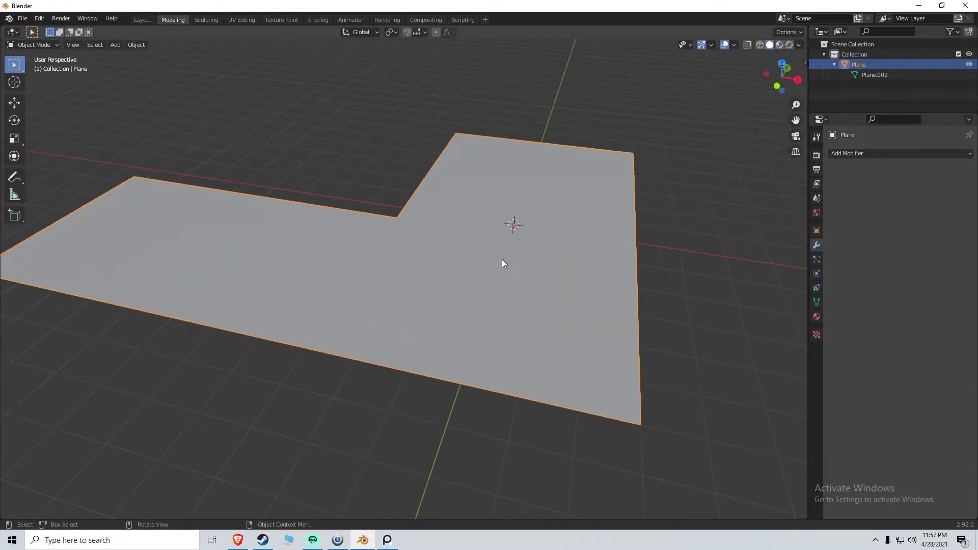
pyautogui.moveTo(506, 234); pyautogui.dragTo(418, 231, button='middle')
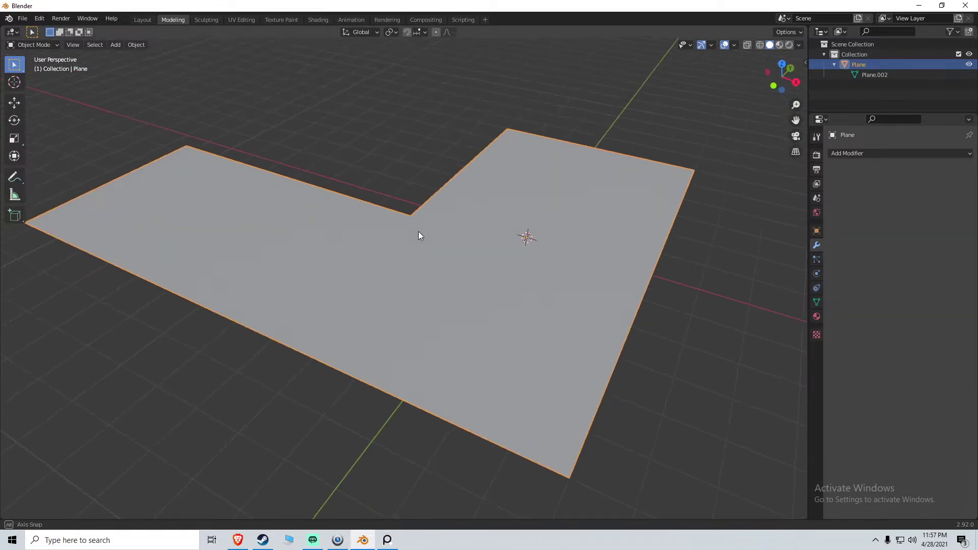
pyautogui.press('Tab')
pyautogui.keyDown('alt'); pyautogui.click(148, 169); pyautogui.keyUp('alt')
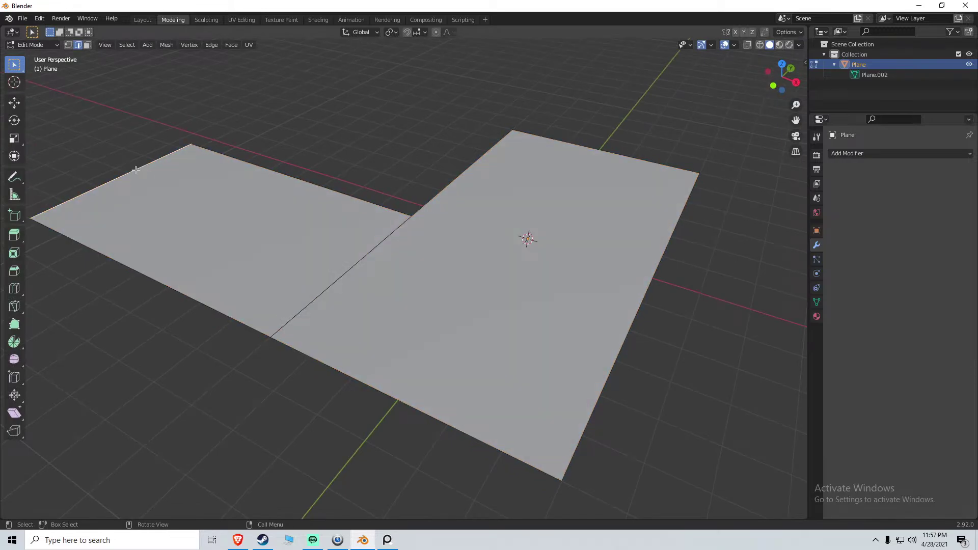
pyautogui.press('g')
pyautogui.press('x')
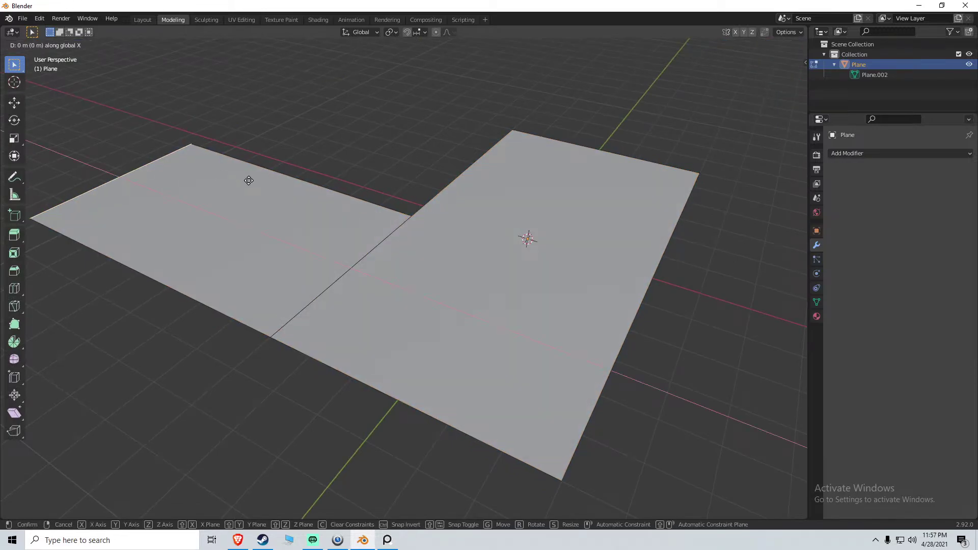
pyautogui.click(267, 185)
pyautogui.press('Tab')
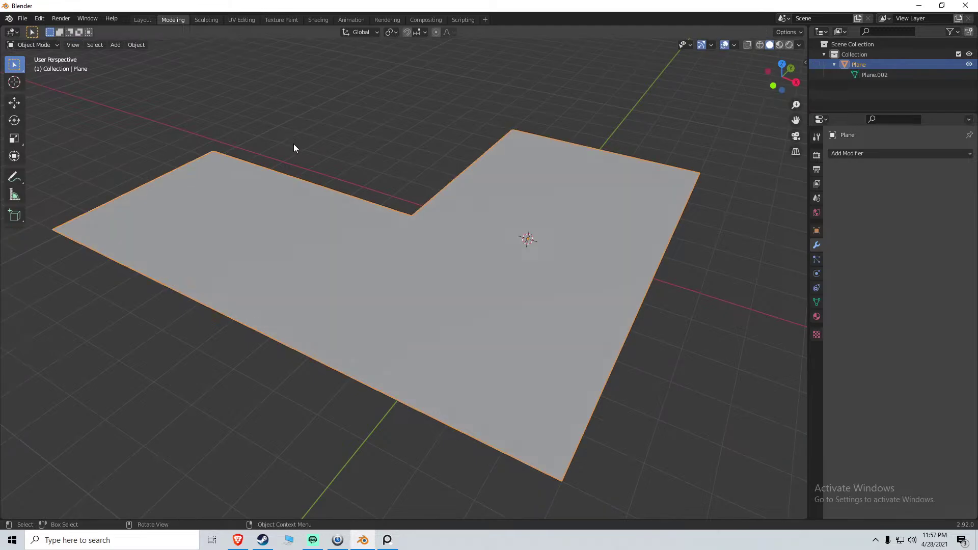
# Apply the scale of the L-shaped floor object and collapse its hierarchy entry
pyautogui.moveTo(294, 144); pyautogui.dragTo(329, 175, button='middle')
pyautogui.hotkey('ctrl', 'a')
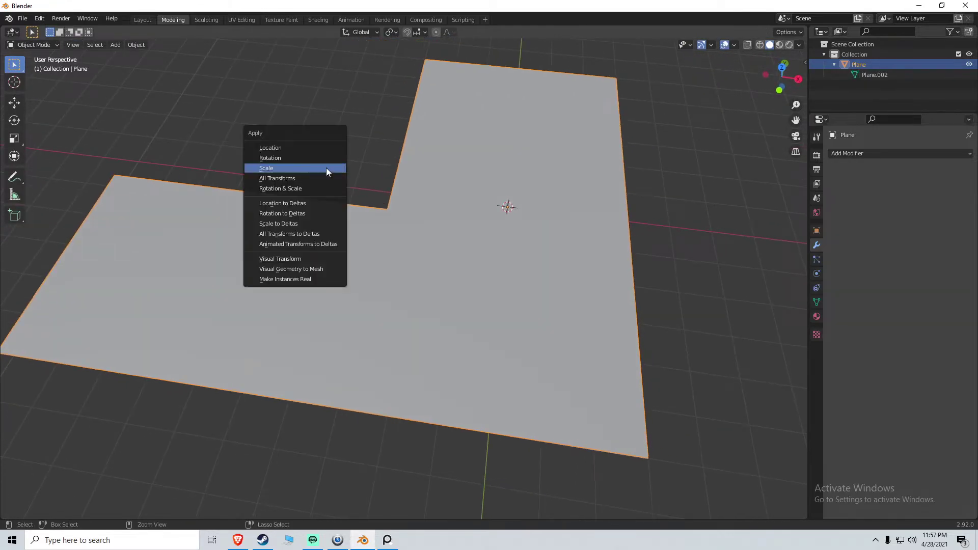
pyautogui.click(271, 167)
pyautogui.moveTo(558, 244); pyautogui.dragTo(512, 238, button='middle')
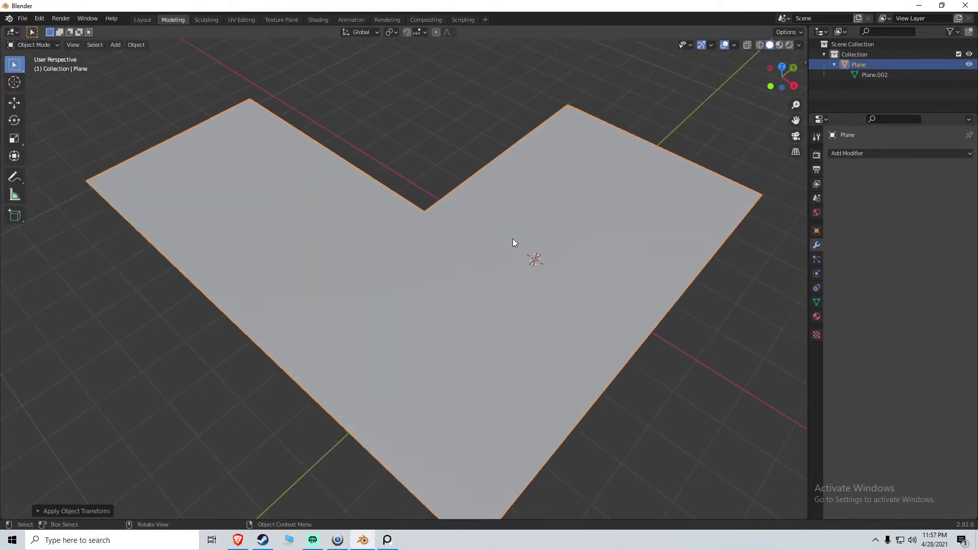
pyautogui.click(835, 64)
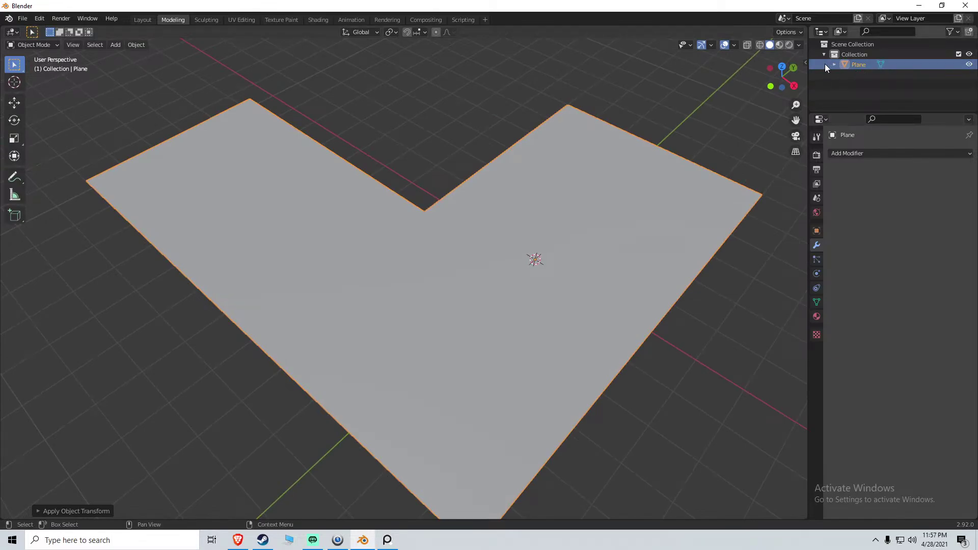
# Search the add-ons in the preferences for "rigi", enable Rigging: Rigify, and close the preferences
pyautogui.moveTo(509, 279); pyautogui.dragTo(566, 247, button='middle')
pyautogui.scroll(3, 563, 246)
pyautogui.scroll(-4, 563, 246)
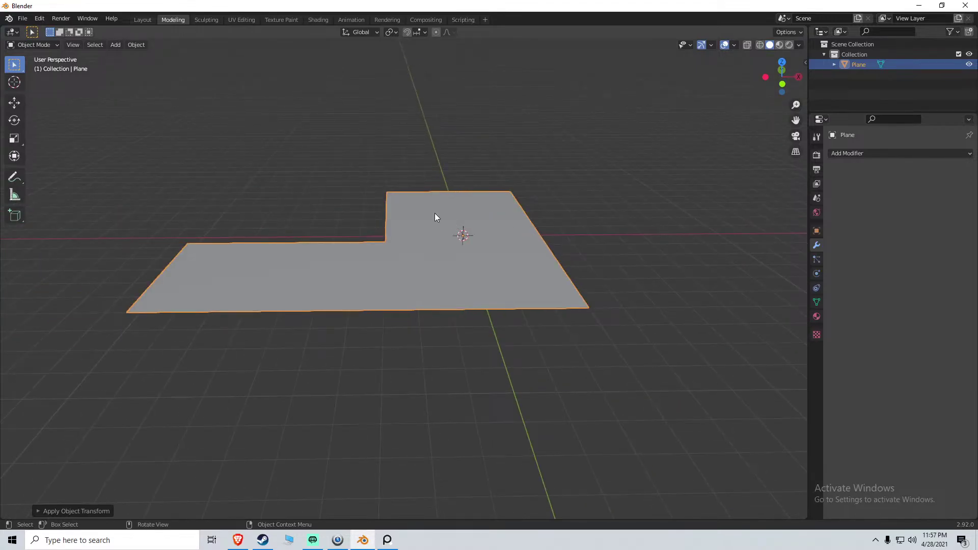
pyautogui.click(40, 18)
pyautogui.click(66, 164)
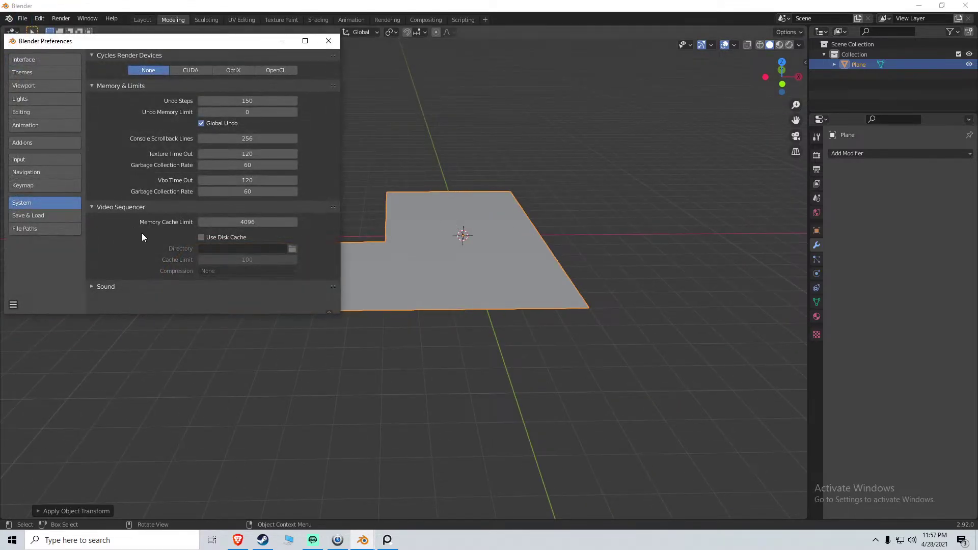
pyautogui.click(16, 143)
pyautogui.click(279, 71)
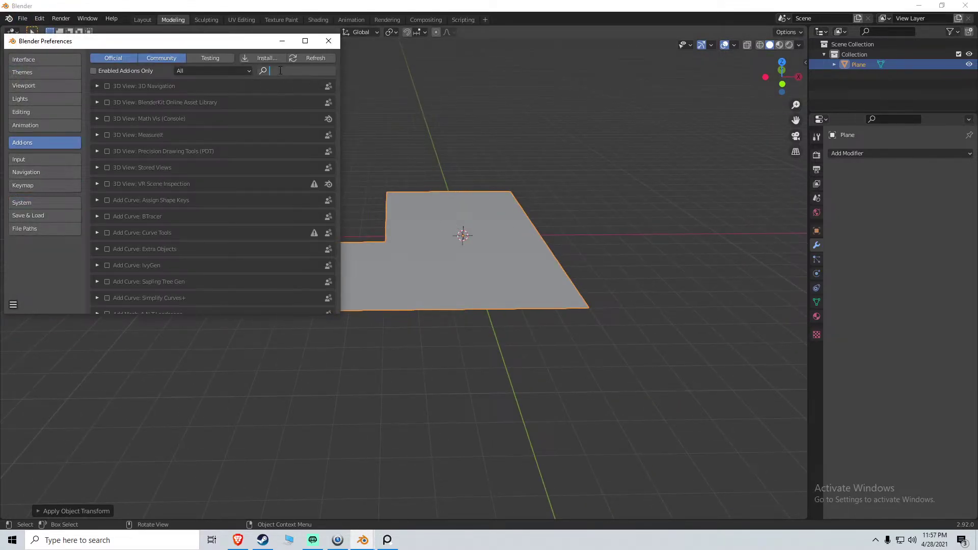
pyautogui.write('rig')
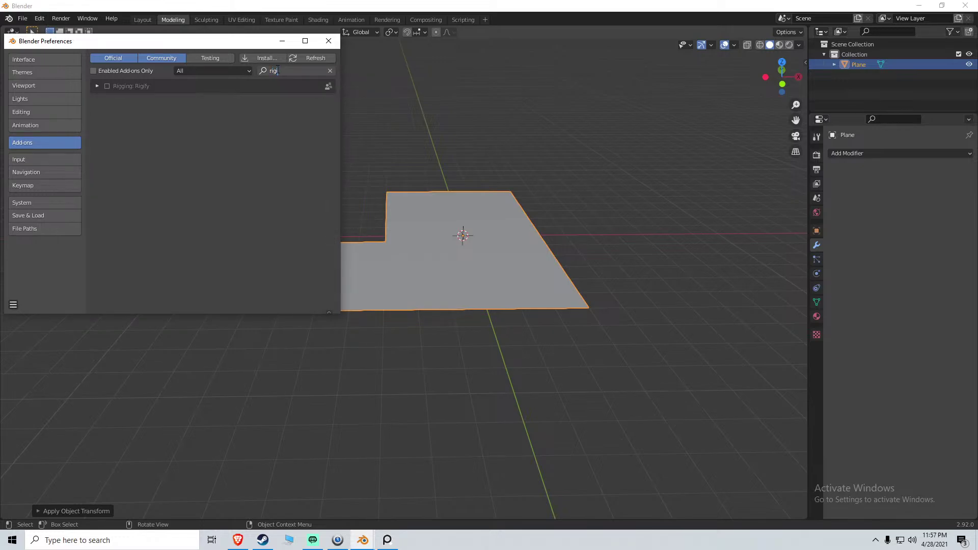
pyautogui.press('Return')
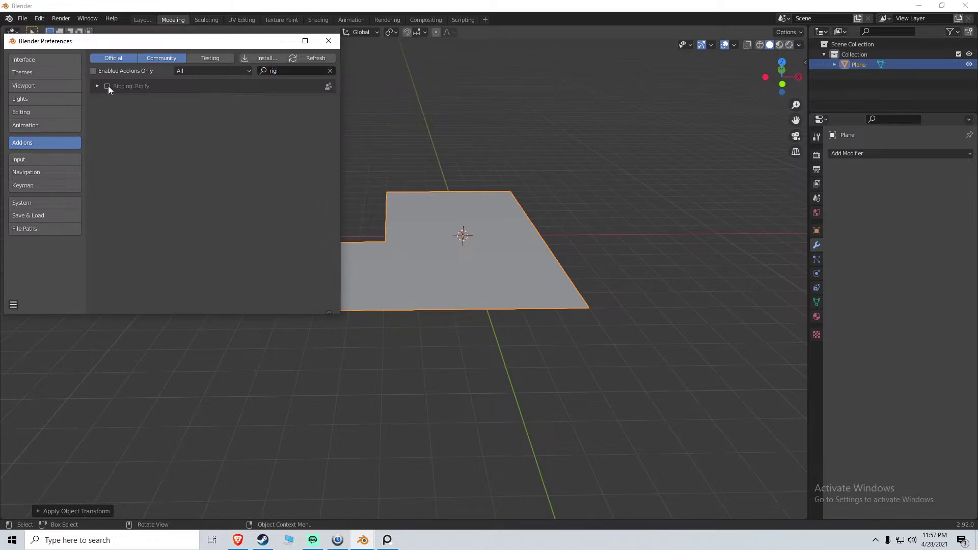
pyautogui.click(108, 85)
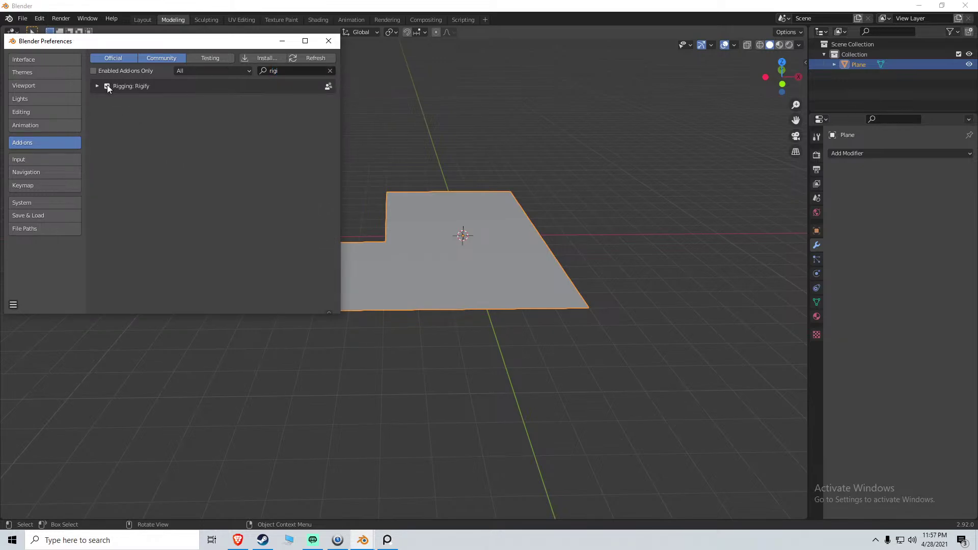
pyautogui.click(329, 41)
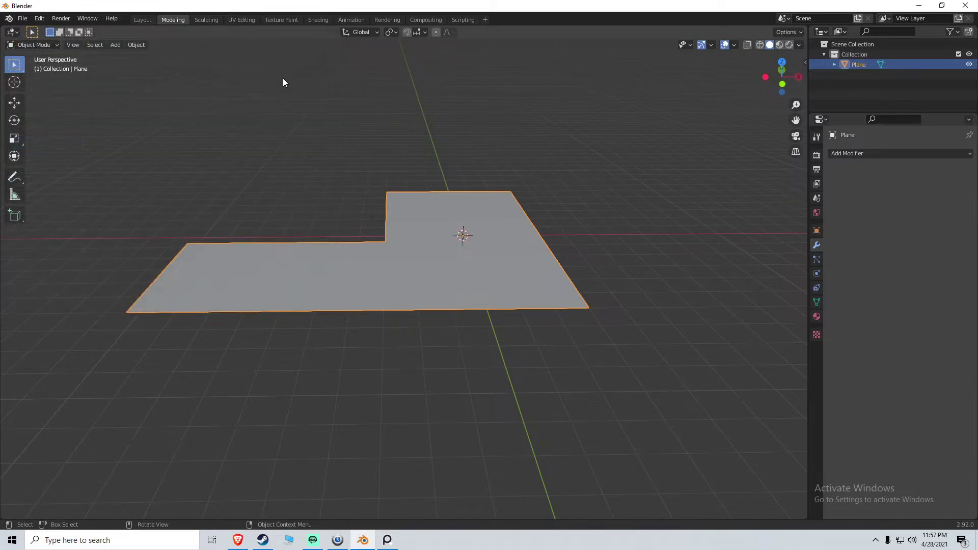
# Add a Human (Meta-Rig) armature at the 3D cursor and frame it against the floor
pyautogui.hotkey('shift', 'a')
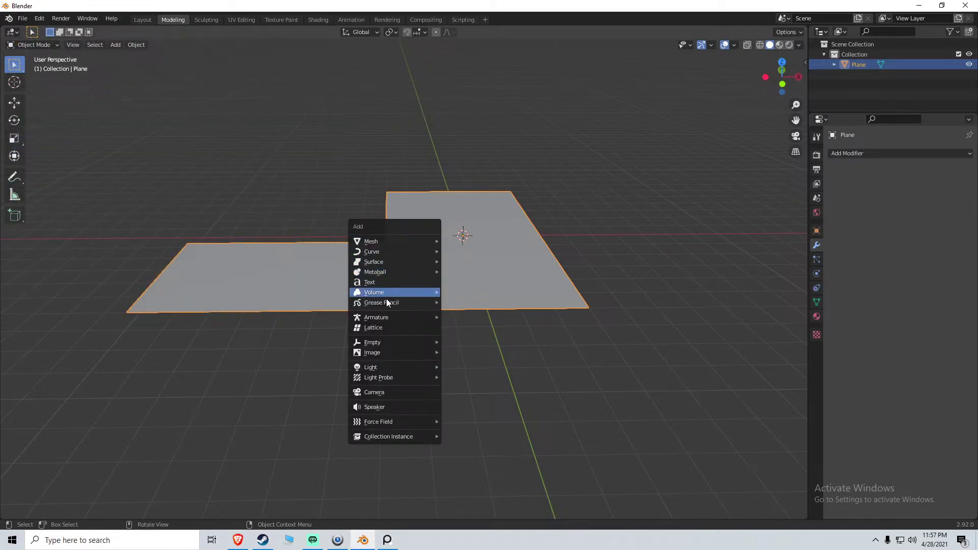
pyautogui.moveTo(409, 315)
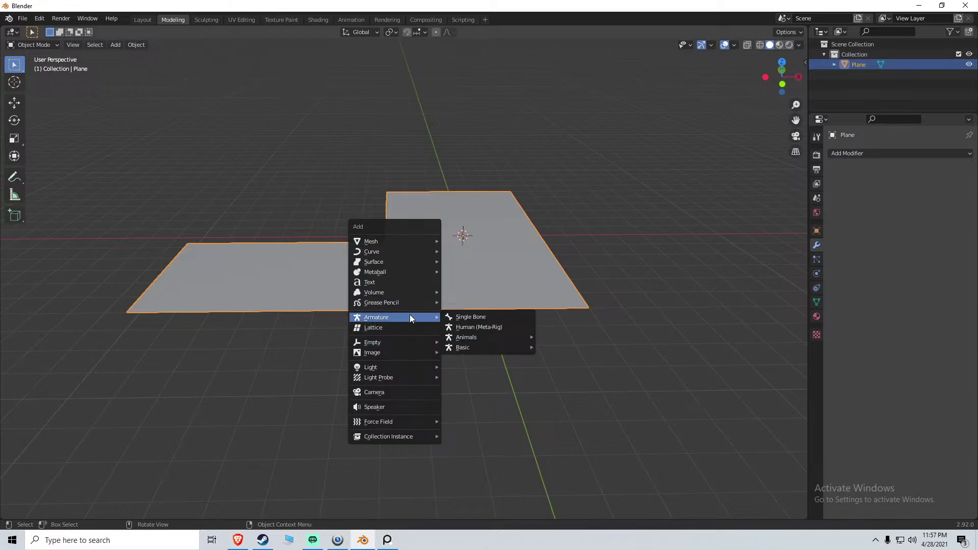
pyautogui.click(467, 326)
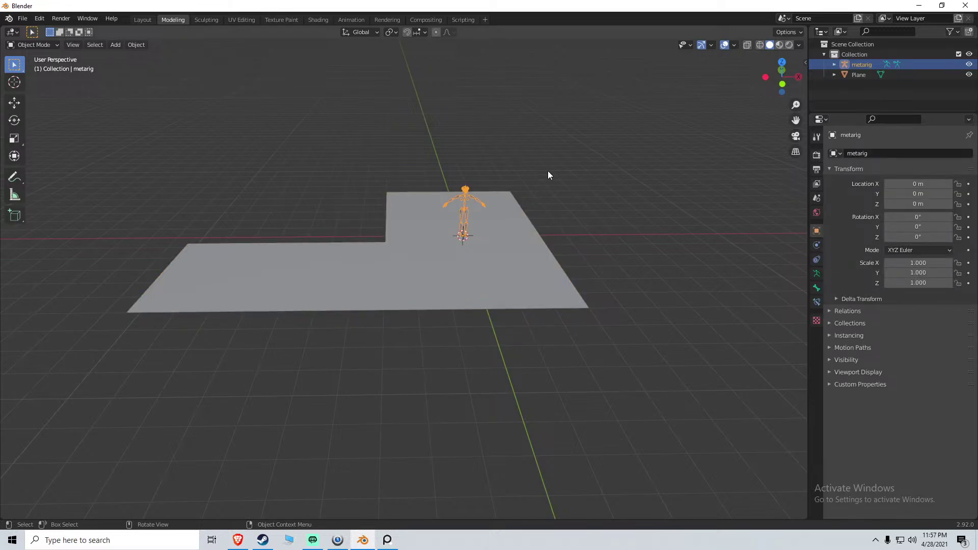
pyautogui.press('KP_Decimal')
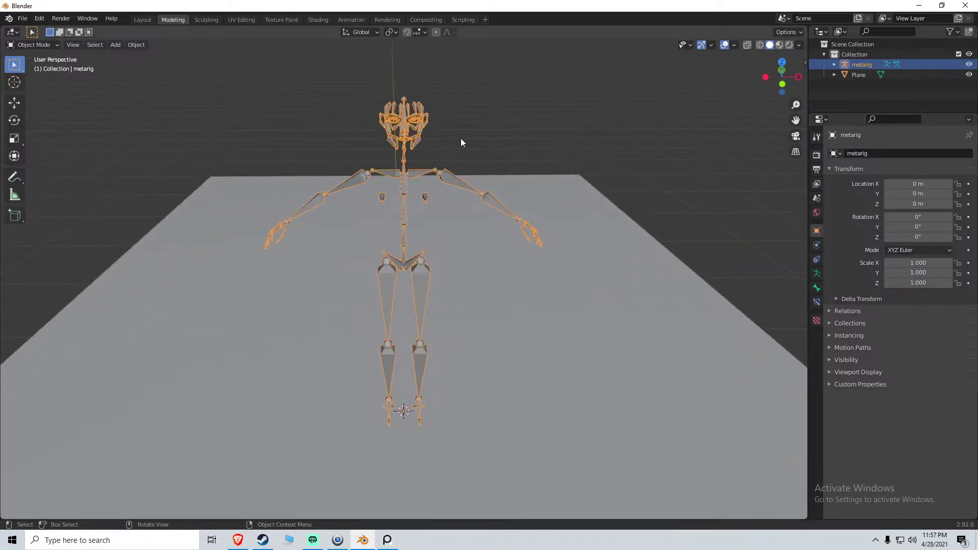
pyautogui.moveTo(460, 143); pyautogui.dragTo(327, 187, button='middle')
# Rename the human meta-rig object to "height reference"
pyautogui.click(411, 145)
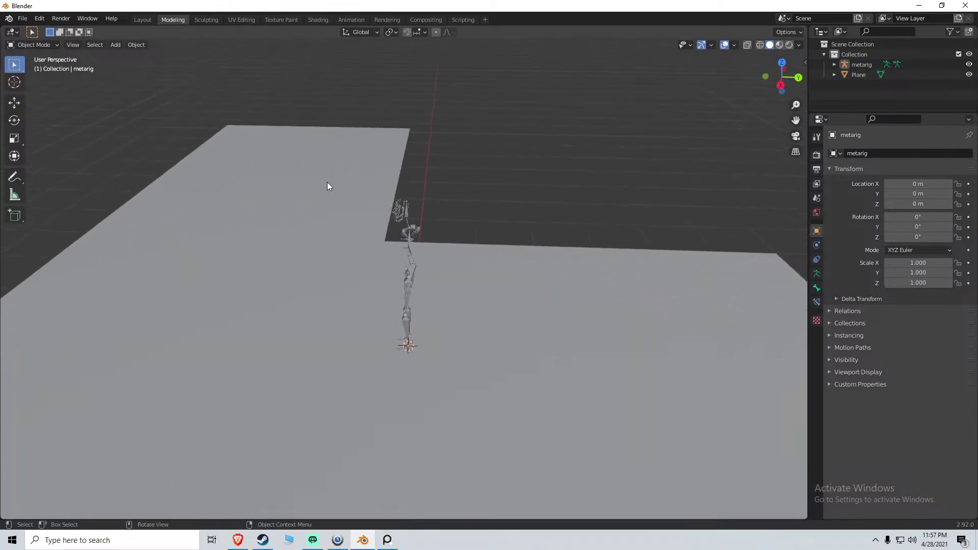
pyautogui.click(862, 64)
pyautogui.doubleClick(863, 65)
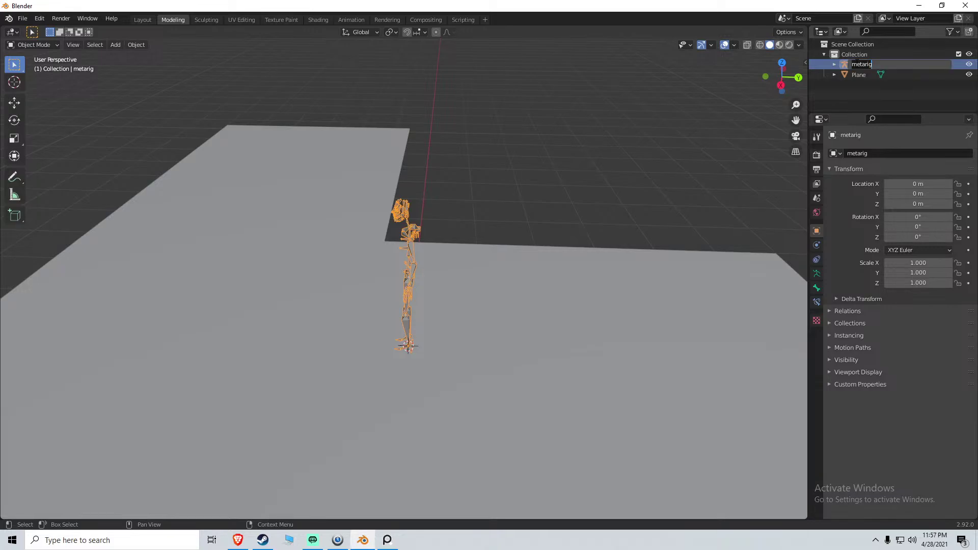
pyautogui.write('height reference')
pyautogui.press('Return')
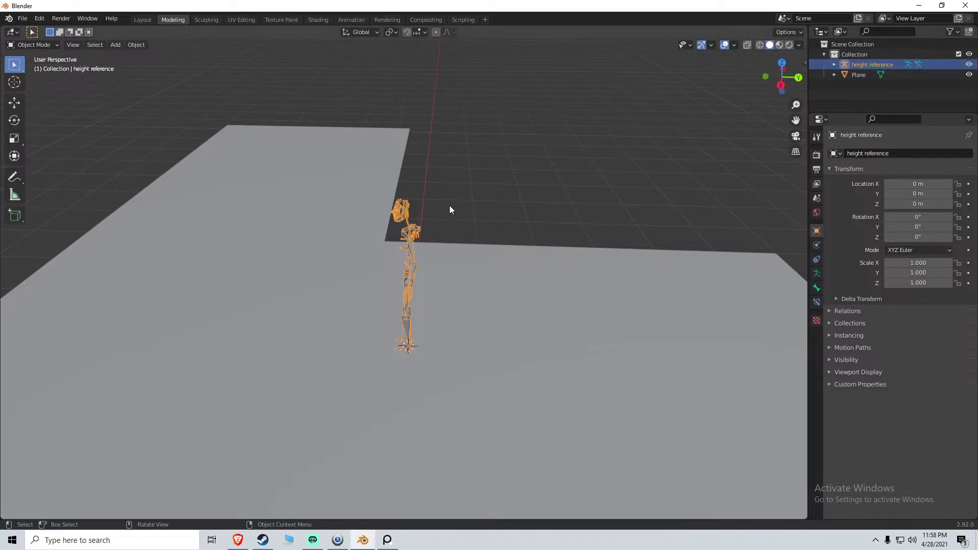
# In top view, move the height reference rig across the floor to X 0 m, Y -3 m
pyautogui.moveTo(450, 206); pyautogui.dragTo(457, 173, button='middle')
pyautogui.press('KP_7')
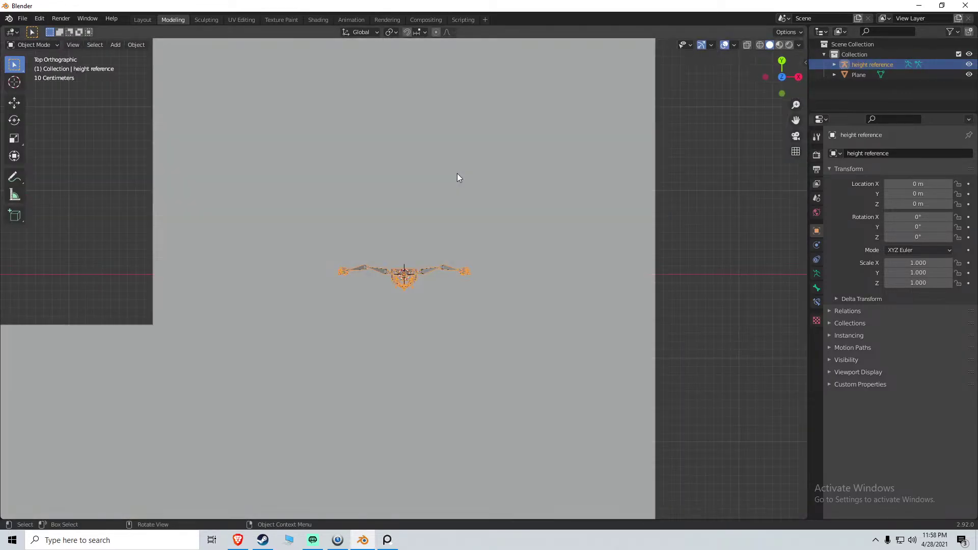
pyautogui.scroll(-3, 461, 178)
pyautogui.press('g')
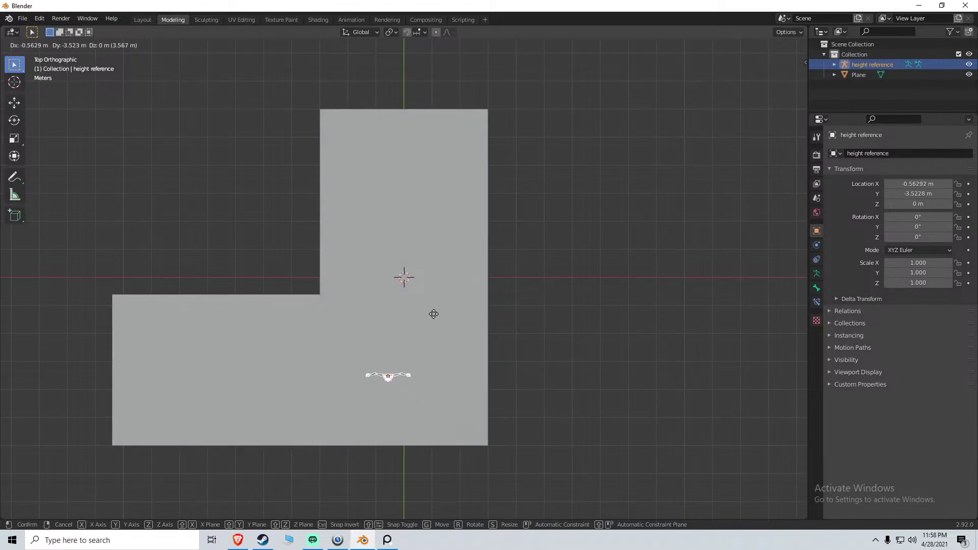
pyautogui.click(441, 309)
pyautogui.moveTo(446, 310); pyautogui.dragTo(321, 345, button='middle')
# Enter Edit Mode on the L-shaped floor, select its outer perimeter edges, and clear the selection
pyautogui.click(343, 318)
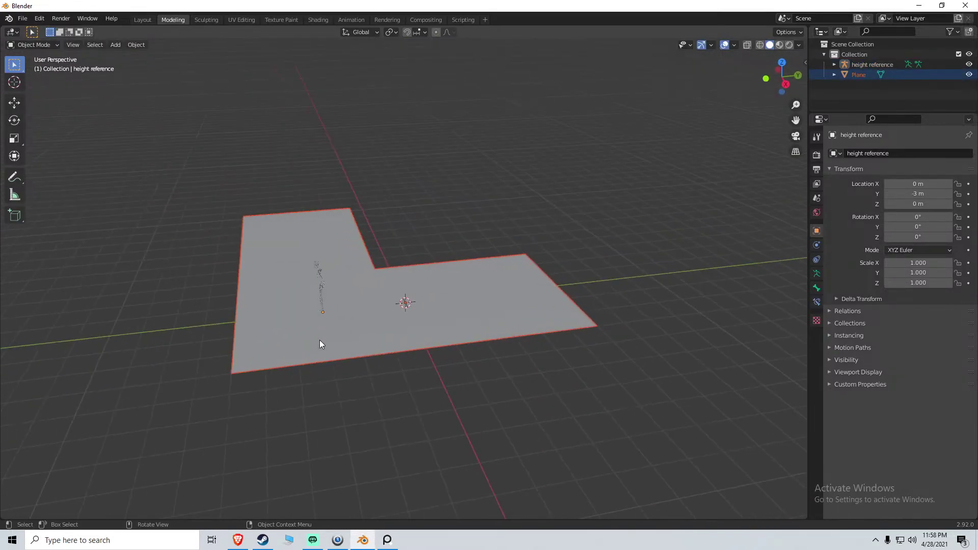
pyautogui.click(374, 271)
pyautogui.press('Tab')
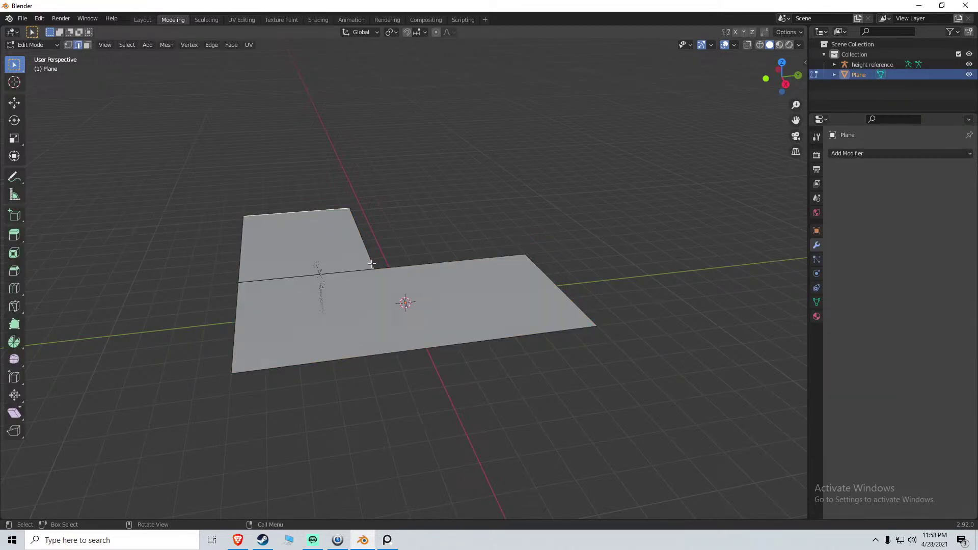
pyautogui.keyDown('shift'); pyautogui.click(241, 237); pyautogui.keyUp('shift')
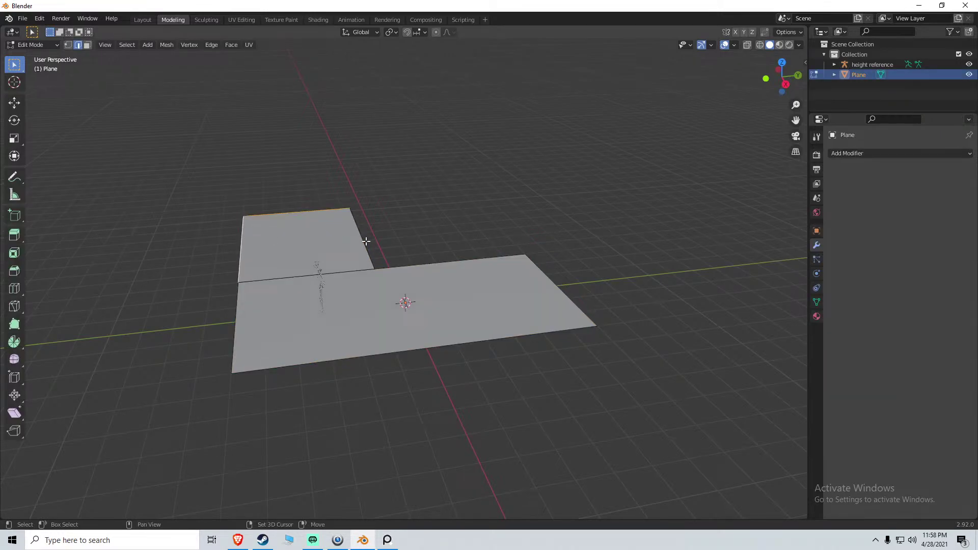
pyautogui.keyDown('shift'); pyautogui.click(364, 242); pyautogui.keyUp('shift')
pyautogui.keyDown('shift'); pyautogui.click(437, 266); pyautogui.keyUp('shift')
pyautogui.keyDown('shift'); pyautogui.click(547, 275); pyautogui.keyUp('shift')
pyautogui.keyDown('shift'); pyautogui.click(503, 339); pyautogui.keyUp('shift')
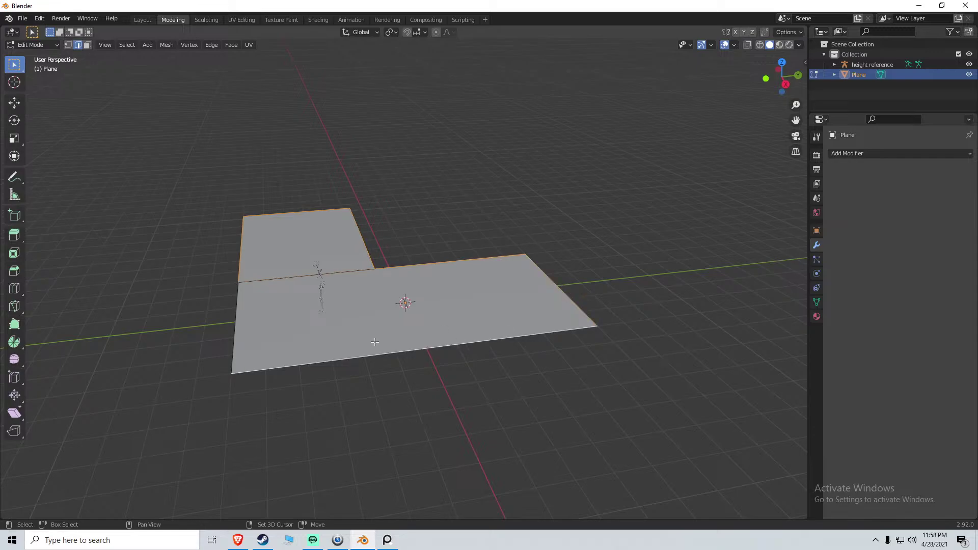
pyautogui.keyDown('shift'); pyautogui.click(245, 333); pyautogui.keyUp('shift')
pyautogui.moveTo(245, 332); pyautogui.dragTo(316, 285, button='middle')
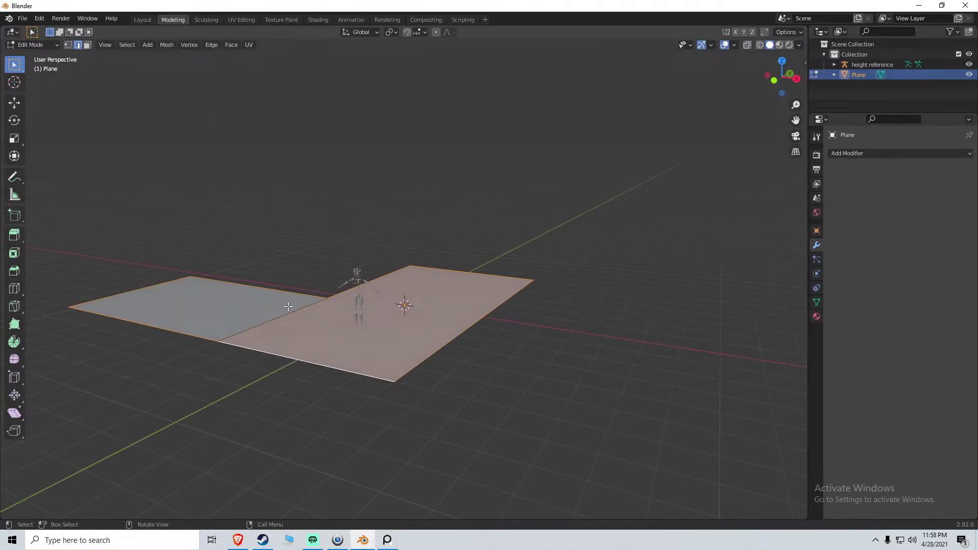
pyautogui.scroll(4, 316, 249)
pyautogui.moveTo(342, 243); pyautogui.dragTo(371, 274, button='middle')
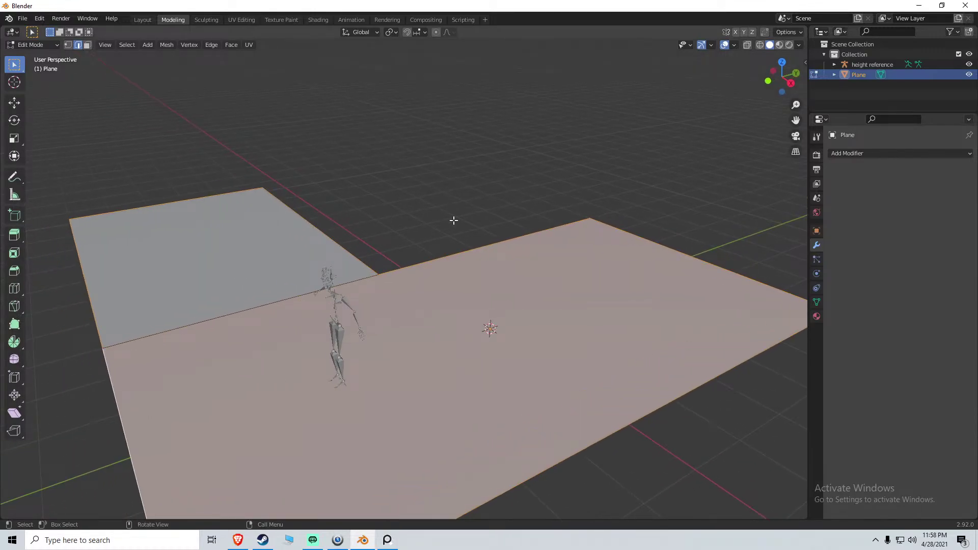
pyautogui.click(460, 240)
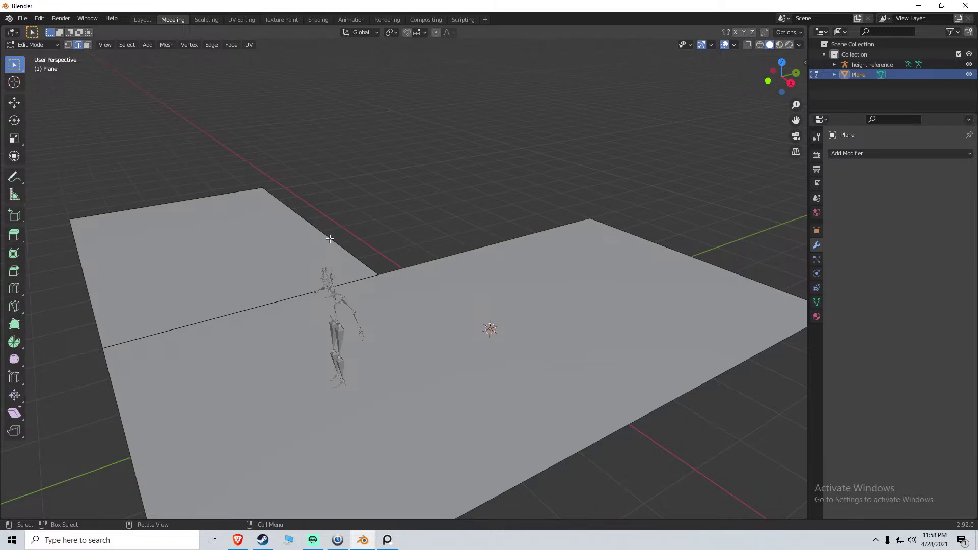
# Delete the face of the floor's side wing, leaving only the main rectangle
pyautogui.click(306, 272)
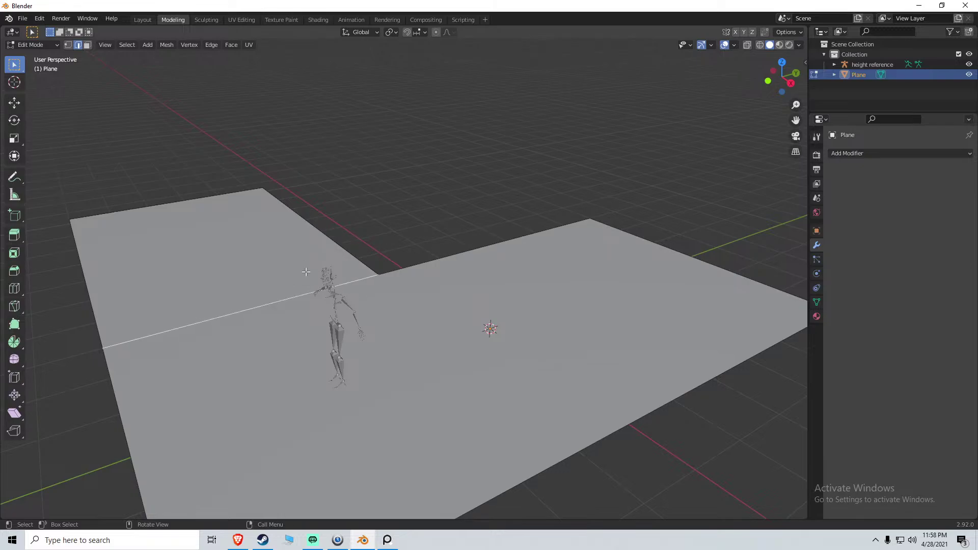
pyautogui.press('3')
pyautogui.click(250, 257)
pyautogui.press('x')
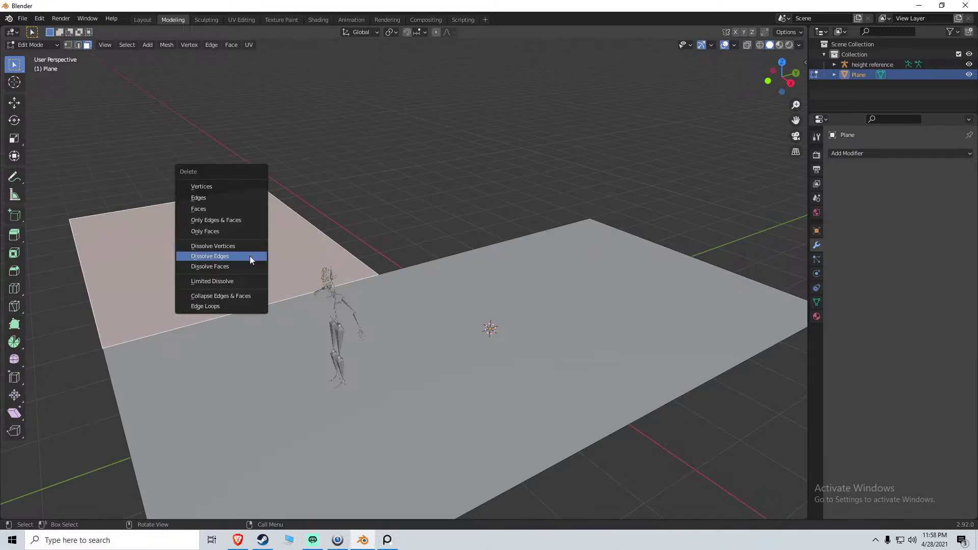
pyautogui.click(209, 208)
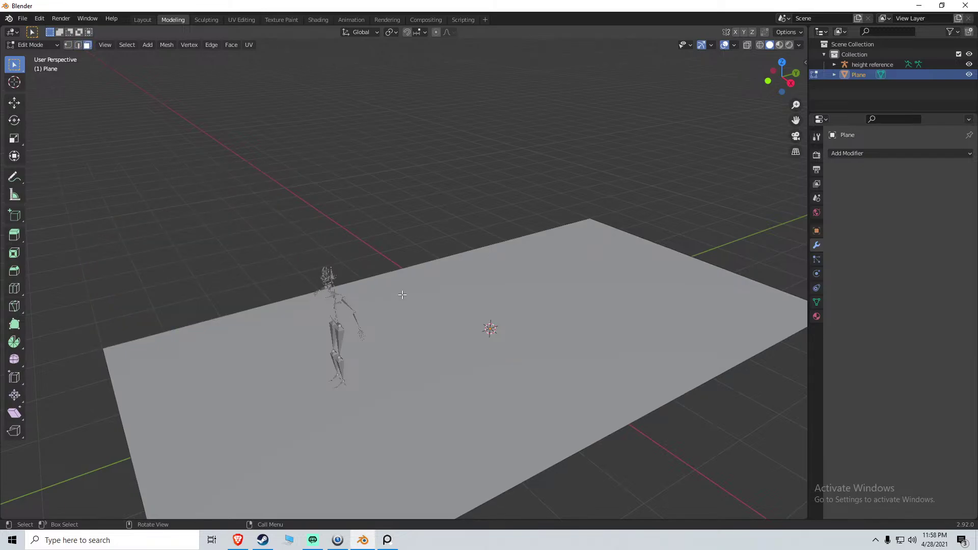
# Subdivide the remaining rectangular floor face once
pyautogui.click(401, 289)
pyautogui.rightClick(401, 289)
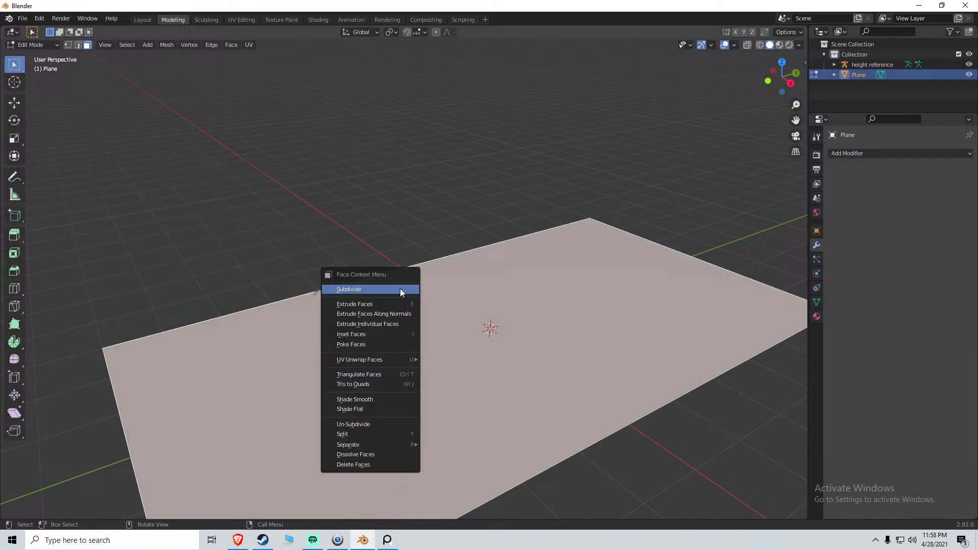
pyautogui.click(368, 289)
# Select both crosswise centre edges of the subdivided floor, slide them partway toward the height reference rig, and deselect them
pyautogui.press('2')
pyautogui.click(434, 290)
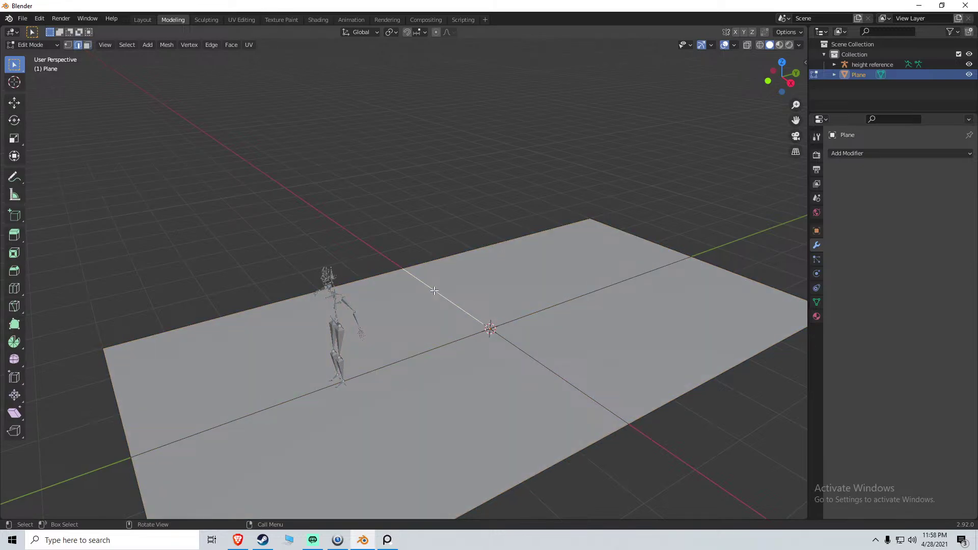
pyautogui.hotkey('ctrl', 'shift', 'm')
pyautogui.press('g')
pyautogui.press('g')
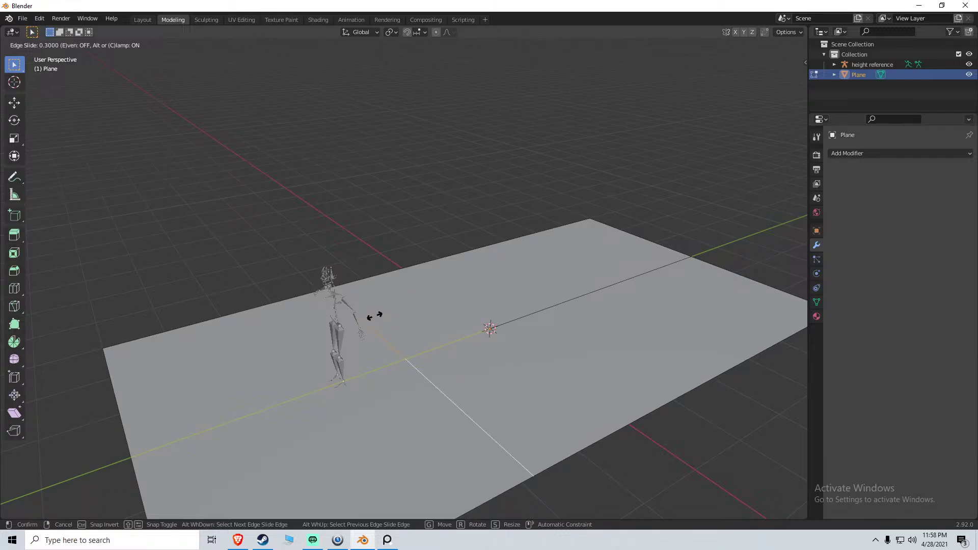
pyautogui.click(374, 315)
pyautogui.moveTo(375, 316); pyautogui.dragTo(422, 312, button='middle')
pyautogui.press('g')
pyautogui.press('g')
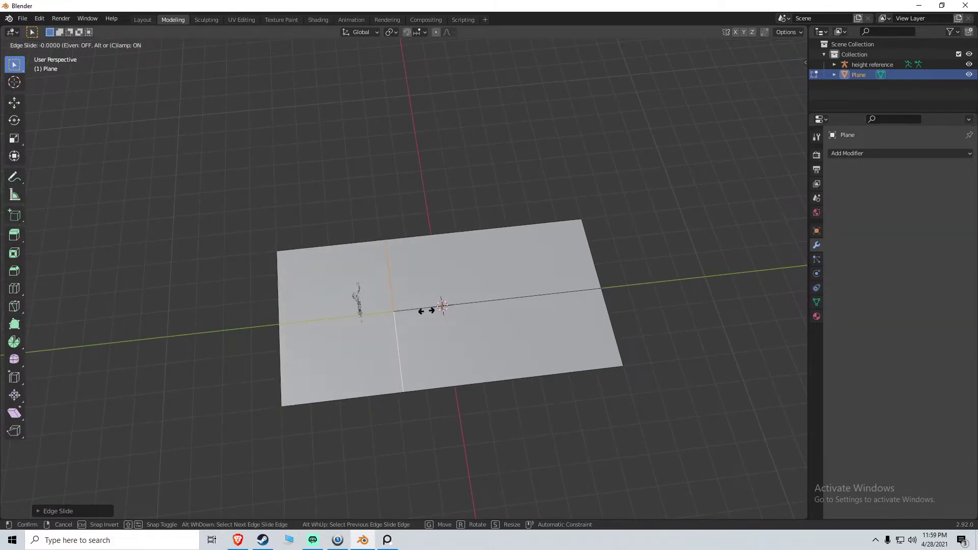
pyautogui.click(437, 310)
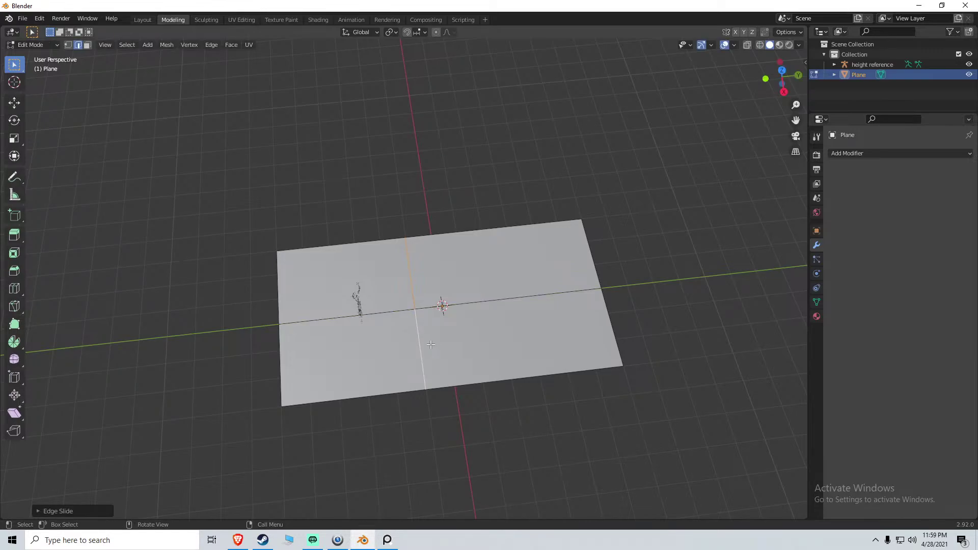
pyautogui.hotkey('alt', 'a')
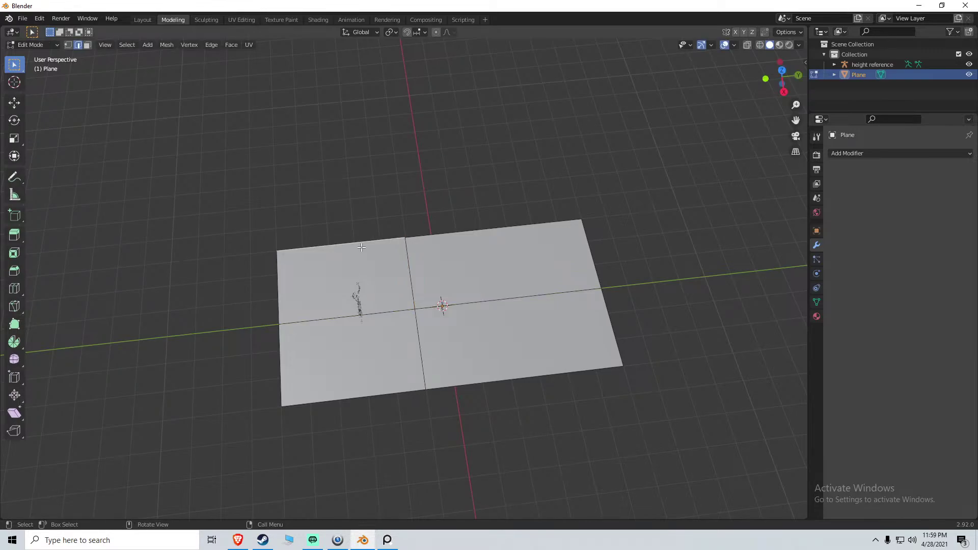
pyautogui.press('g')
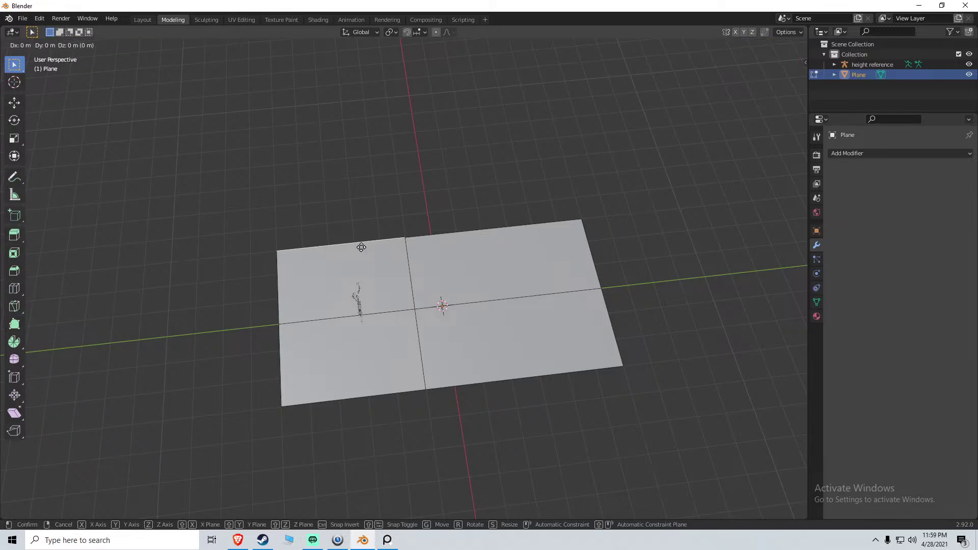
pyautogui.press('Escape')
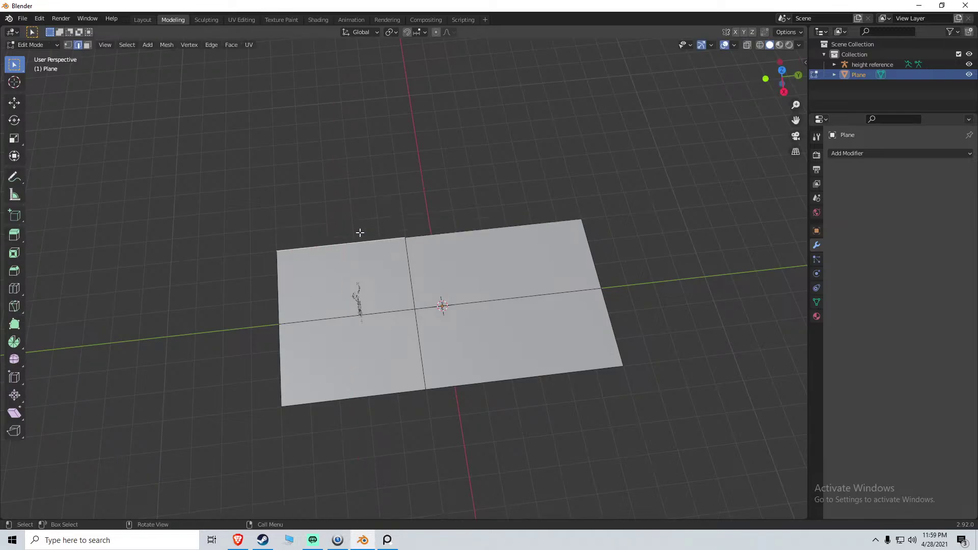
pyautogui.press('w')
pyautogui.rightClick(366, 246)
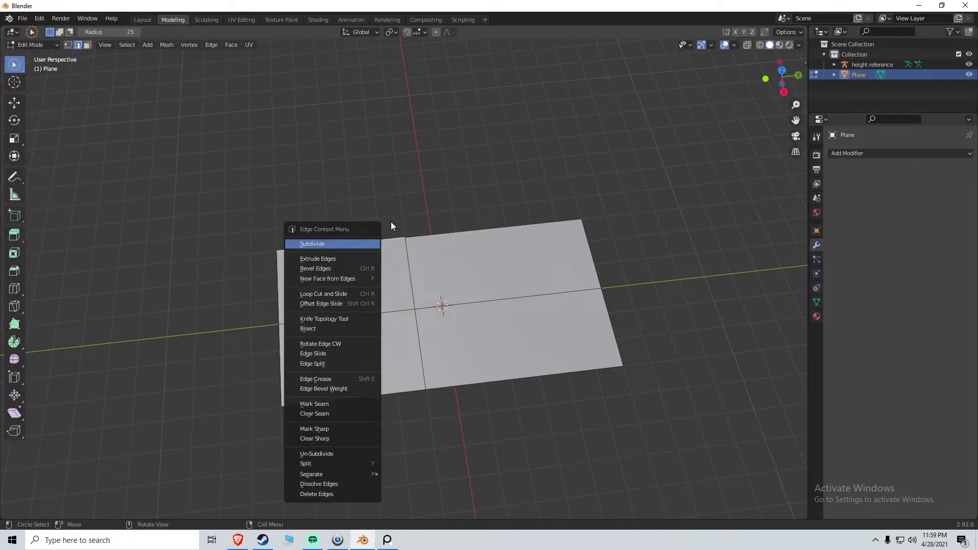
pyautogui.press('w')
pyautogui.press('w')
pyautogui.press('w')
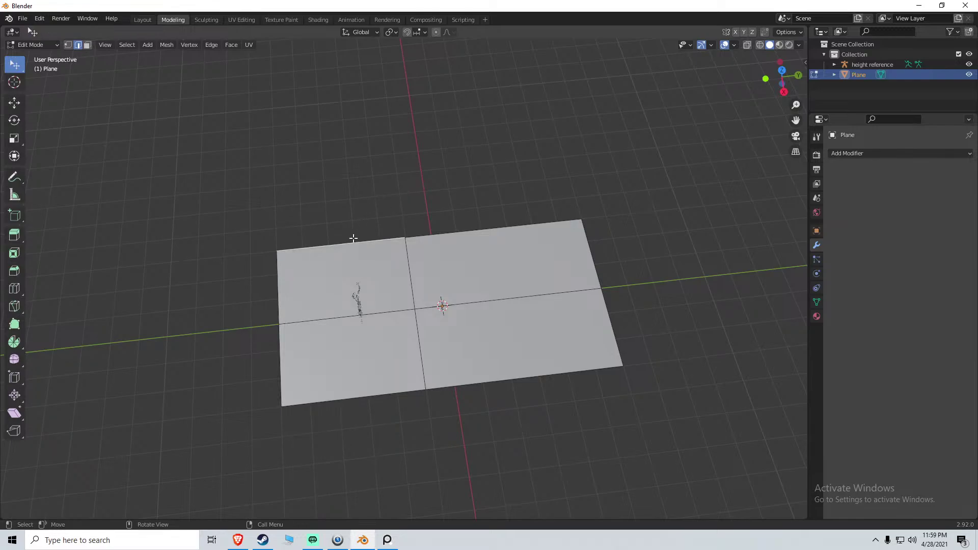
# Extrude the outer edge of the narrower floor section 6 m along negative X to form an L-shaped floor
pyautogui.press('e')
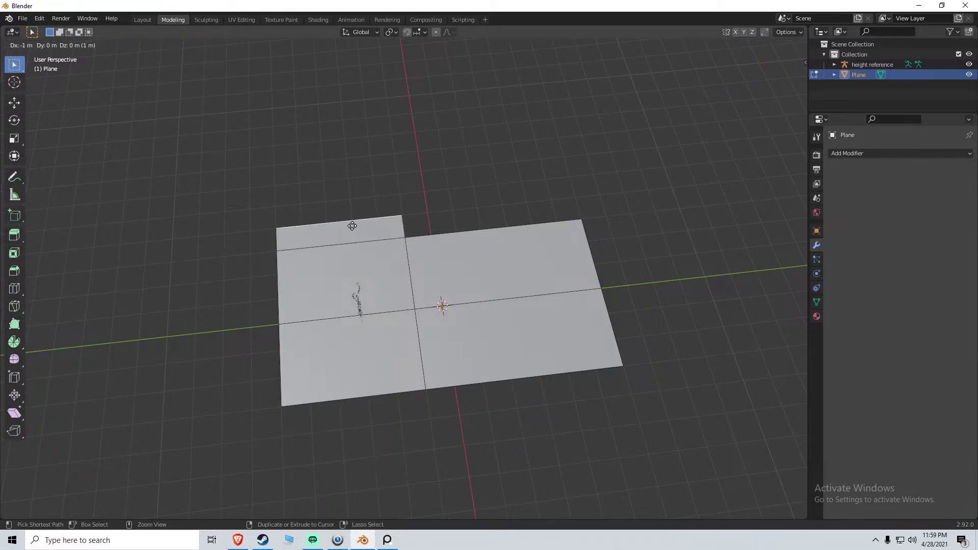
pyautogui.press('x')
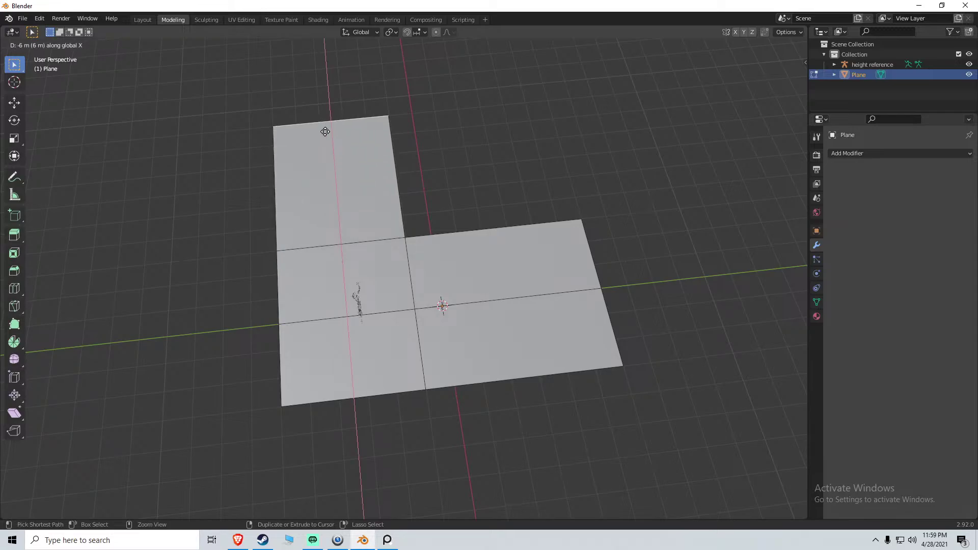
pyautogui.click(325, 131)
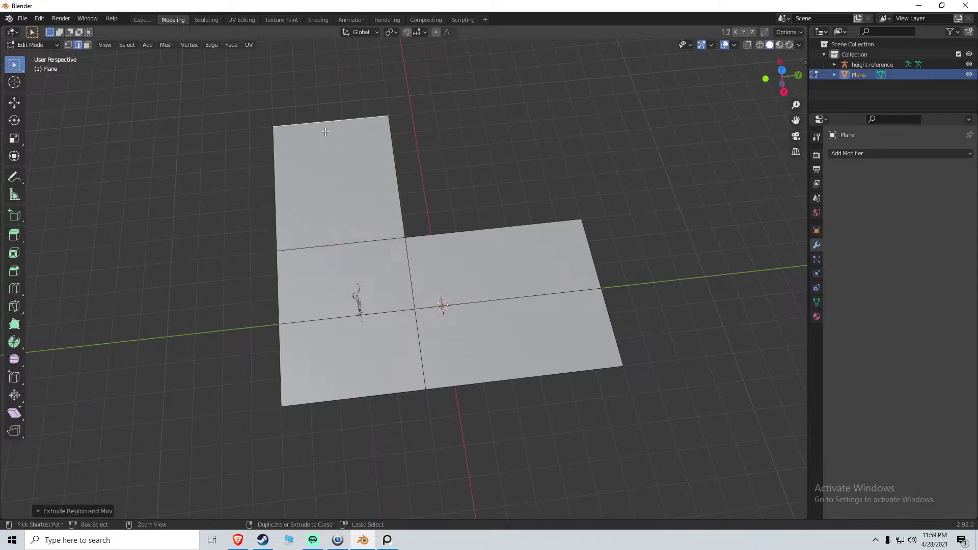
# Edge-slide the continuous line of edges between the wings slightly toward the outer side to narrow the extruded wing
pyautogui.click(408, 266)
pyautogui.keyDown('shift'); pyautogui.click(418, 336); pyautogui.keyUp('shift')
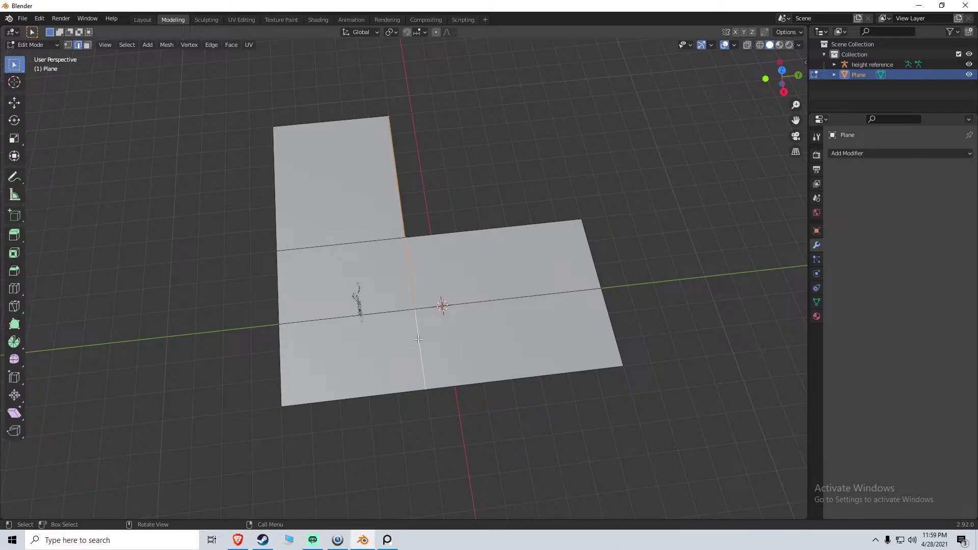
pyautogui.press('g')
pyautogui.press('g')
pyautogui.rightClick(397, 334)
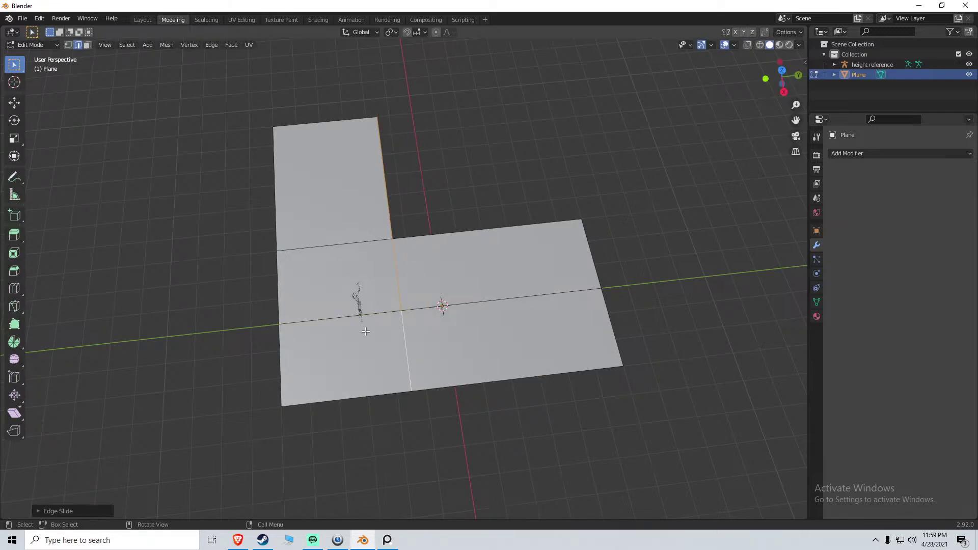
# Dissolve the centre edge that divides the wider wing of the L-shaped floor
pyautogui.moveTo(397, 335); pyautogui.dragTo(430, 299, button='middle')
pyautogui.keyDown('shift'); pyautogui.click(430, 315); pyautogui.keyUp('shift')
pyautogui.press('x')
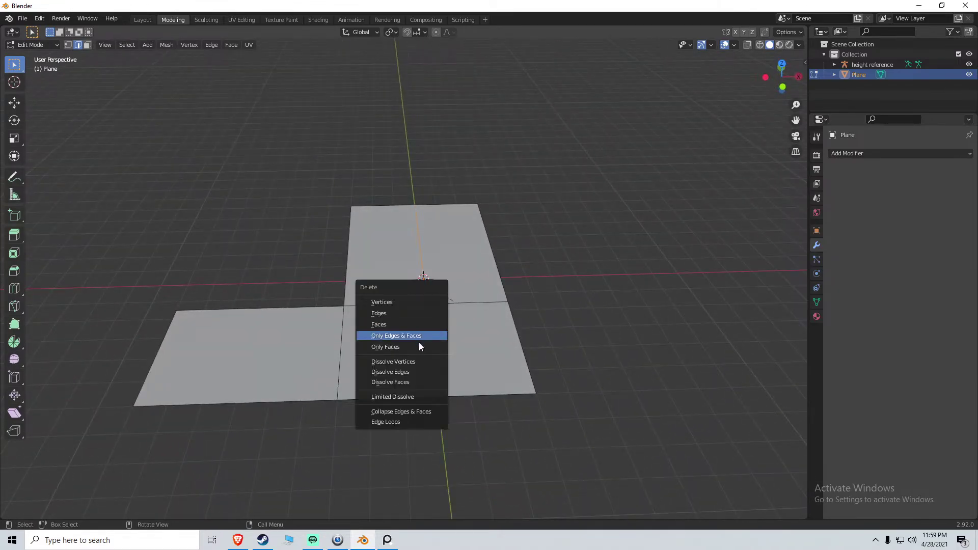
pyautogui.click(399, 376)
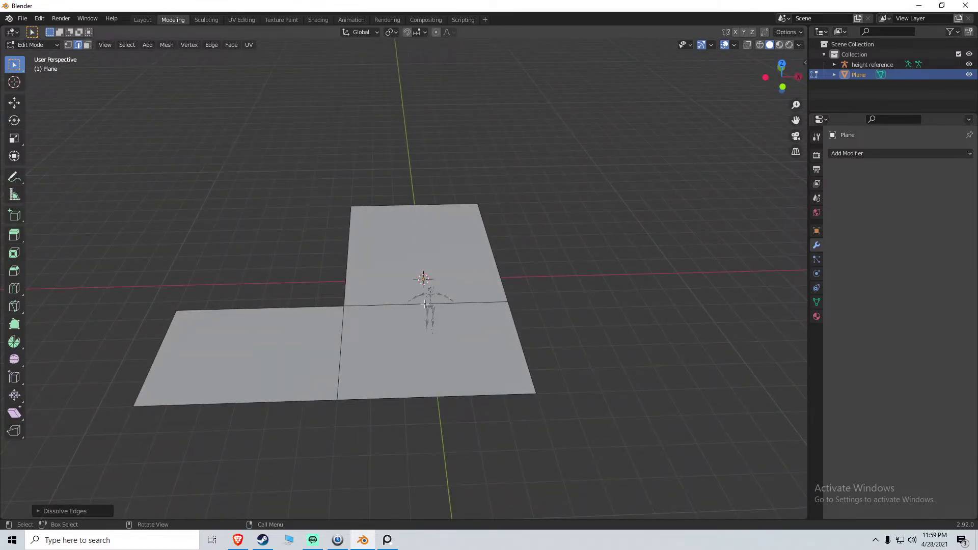
# Select all perimeter edges of the L-shaped floor and extrude them 3 m up along Z to form walls
pyautogui.moveTo(425, 304); pyautogui.dragTo(423, 332, button='middle')
pyautogui.moveTo(398, 254); pyautogui.dragTo(470, 261, button='middle')
pyautogui.click(332, 286)
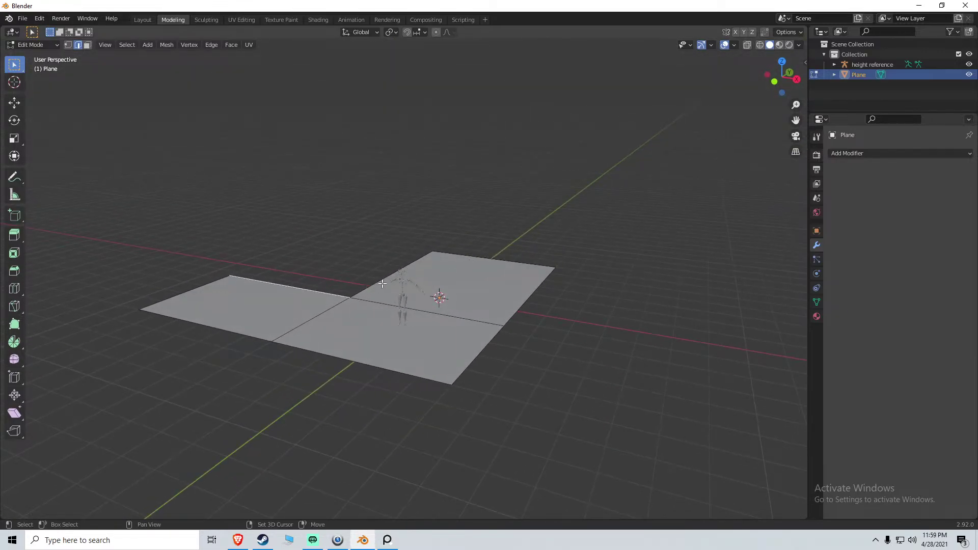
pyautogui.keyDown('shift'); pyautogui.click(382, 283); pyautogui.keyUp('shift')
pyautogui.keyDown('shift'); pyautogui.click(451, 252); pyautogui.keyUp('shift')
pyautogui.keyDown('shift'); pyautogui.click(496, 316); pyautogui.keyUp('shift')
pyautogui.keyDown('shift'); pyautogui.click(472, 367); pyautogui.keyUp('shift')
pyautogui.keyDown('shift'); pyautogui.click(397, 376); pyautogui.keyUp('shift')
pyautogui.keyDown('shift'); pyautogui.click(232, 319); pyautogui.keyUp('shift')
pyautogui.keyDown('shift'); pyautogui.click(197, 288); pyautogui.keyUp('shift')
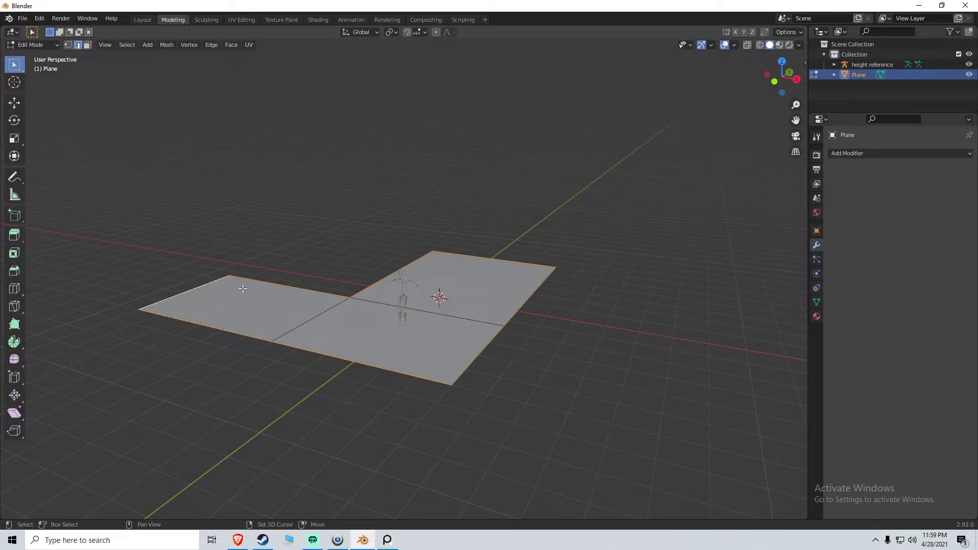
pyautogui.press('e')
pyautogui.press('z')
pyautogui.press('2')
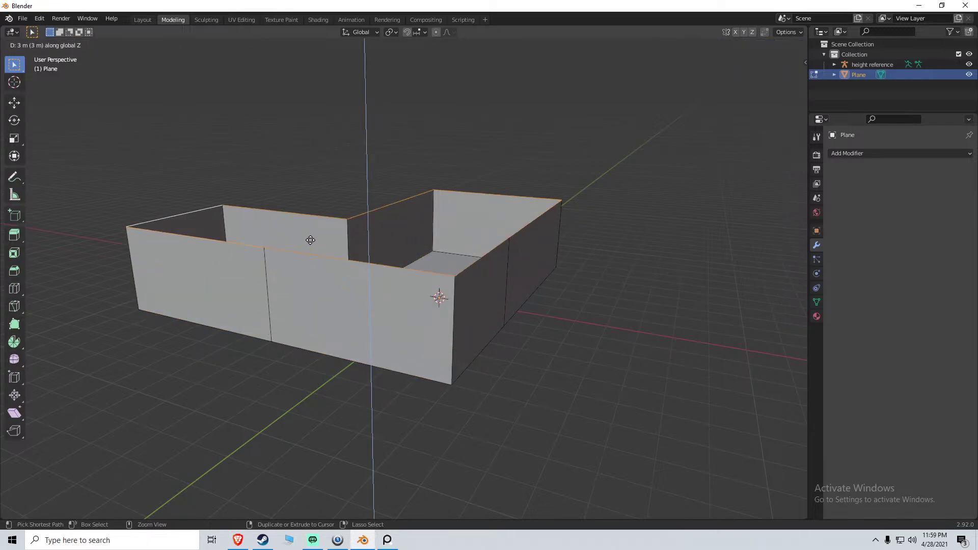
pyautogui.press('Return')
pyautogui.moveTo(310, 236); pyautogui.dragTo(406, 336, button='middle')
pyautogui.scroll(5, 413, 352)
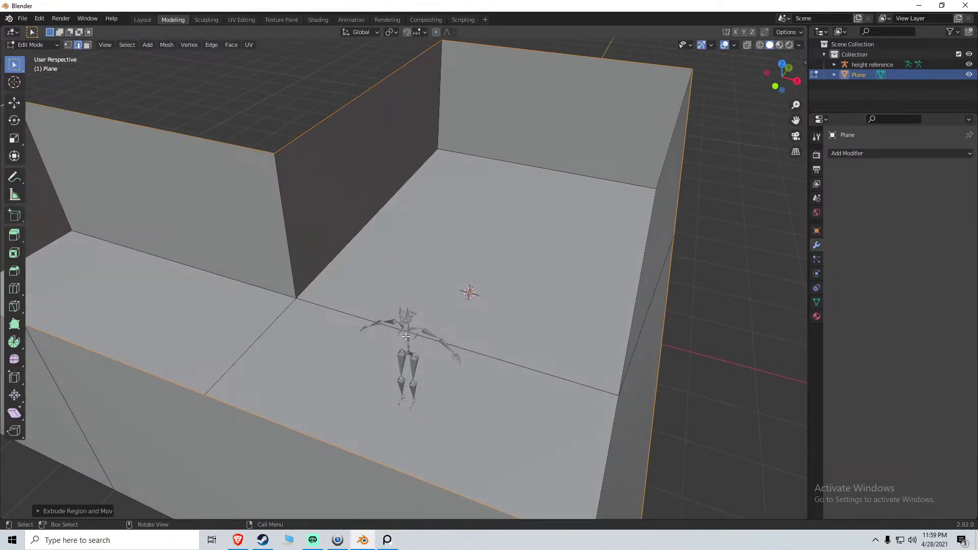
pyautogui.click(254, 547)
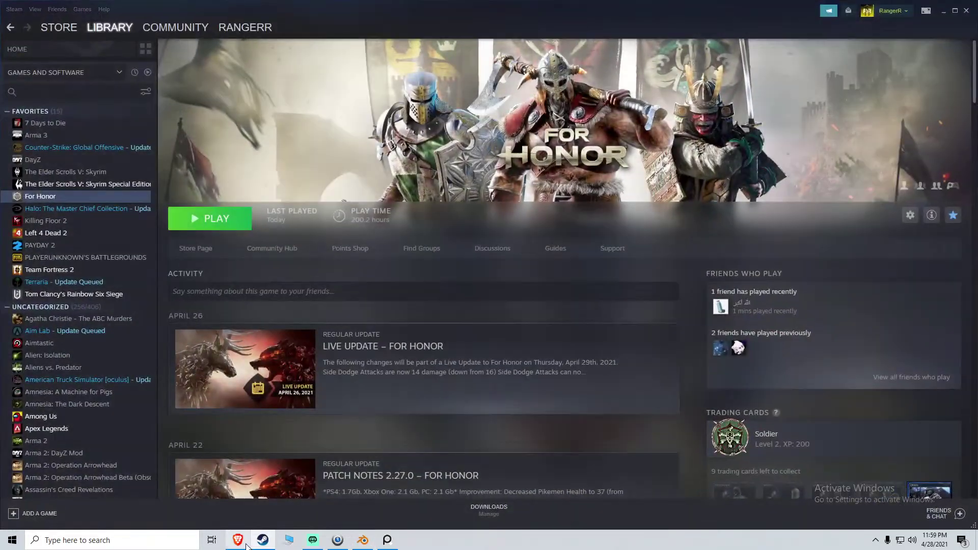
pyautogui.click(239, 542)
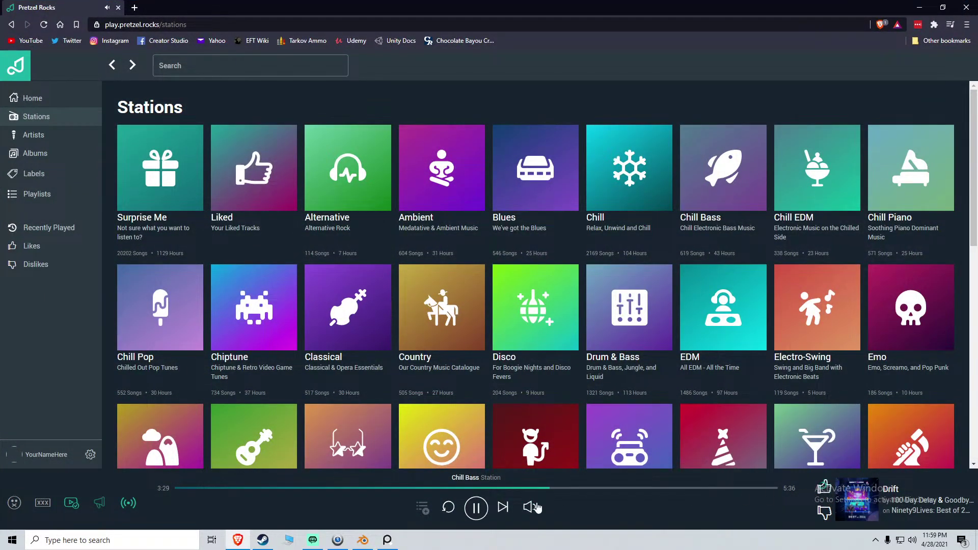
pyautogui.click(313, 541)
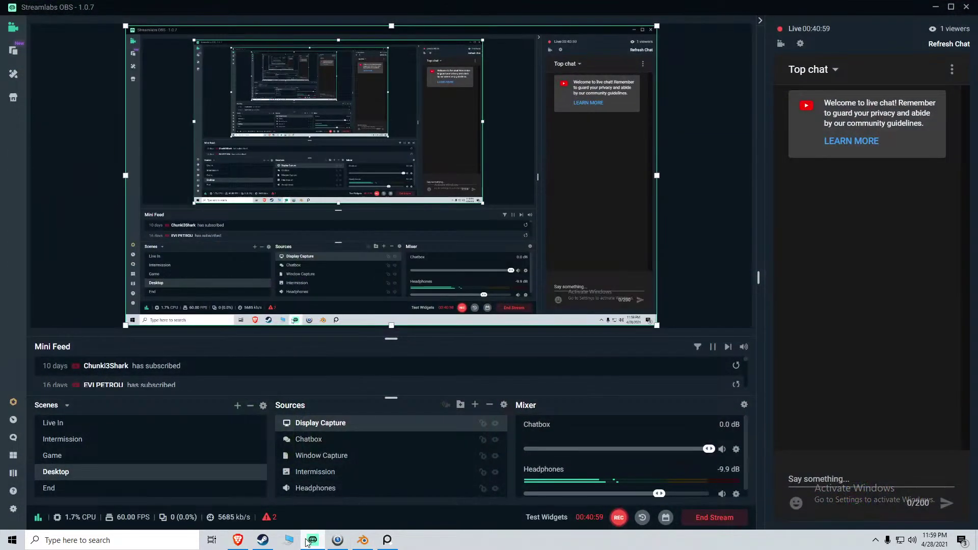
pyautogui.click(308, 542)
pyautogui.click(356, 544)
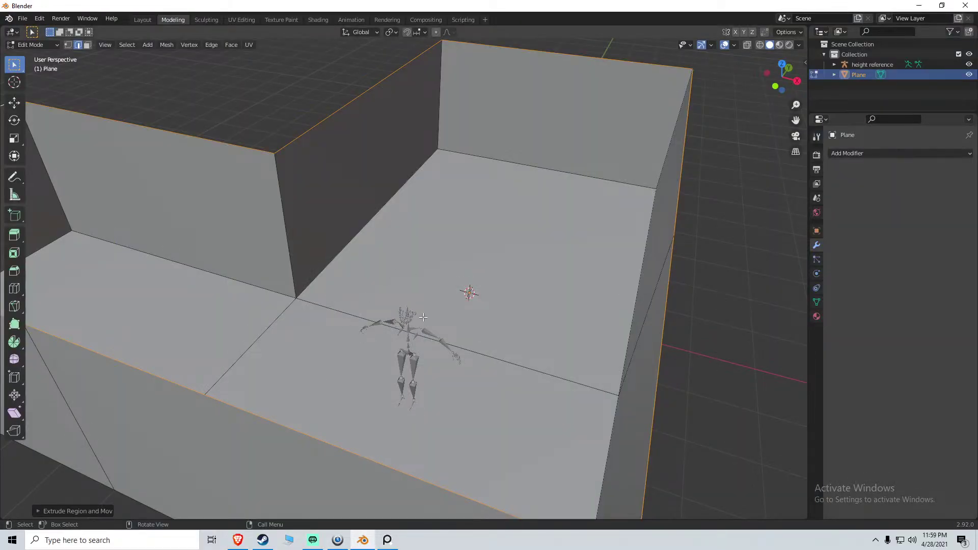
pyautogui.moveTo(375, 289); pyautogui.dragTo(442, 288, button='middle')
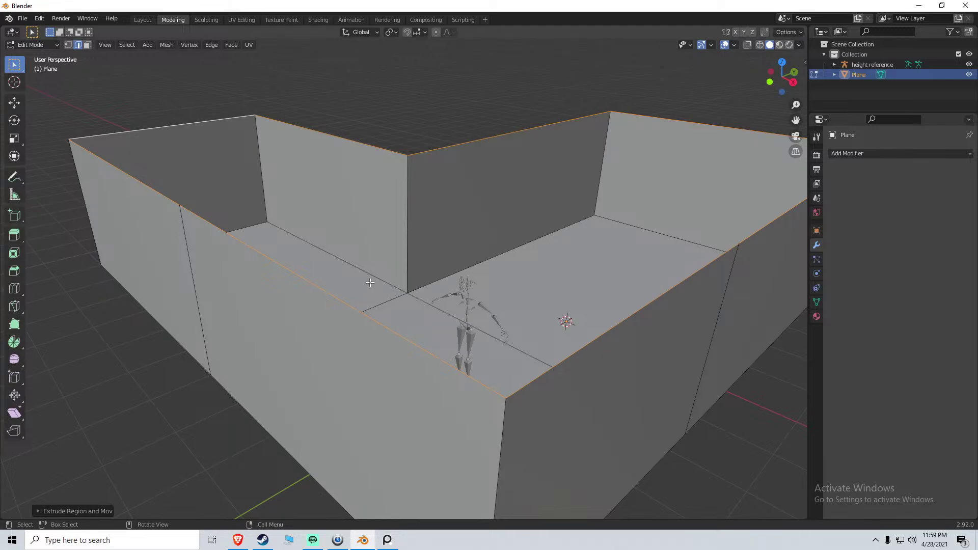
pyautogui.scroll(-5, 353, 286)
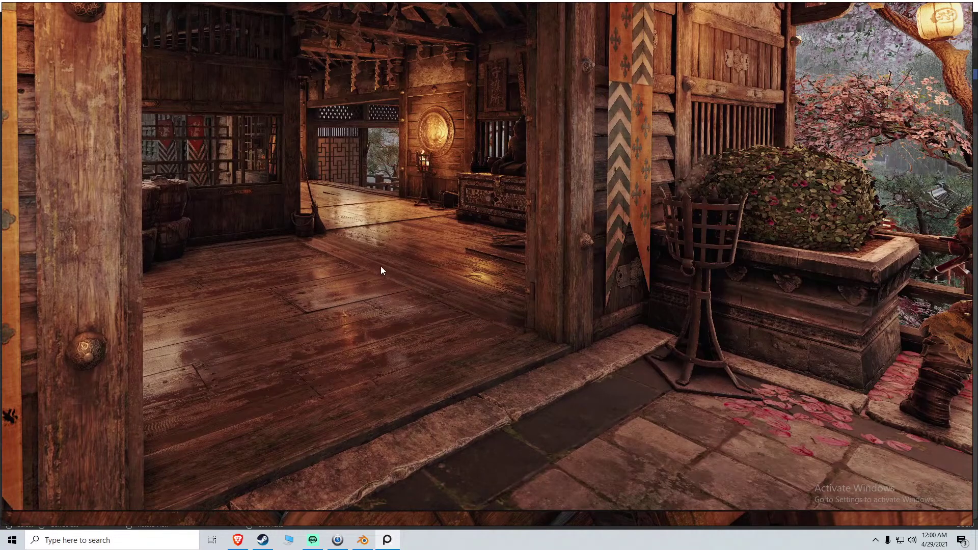
pyautogui.click(363, 540)
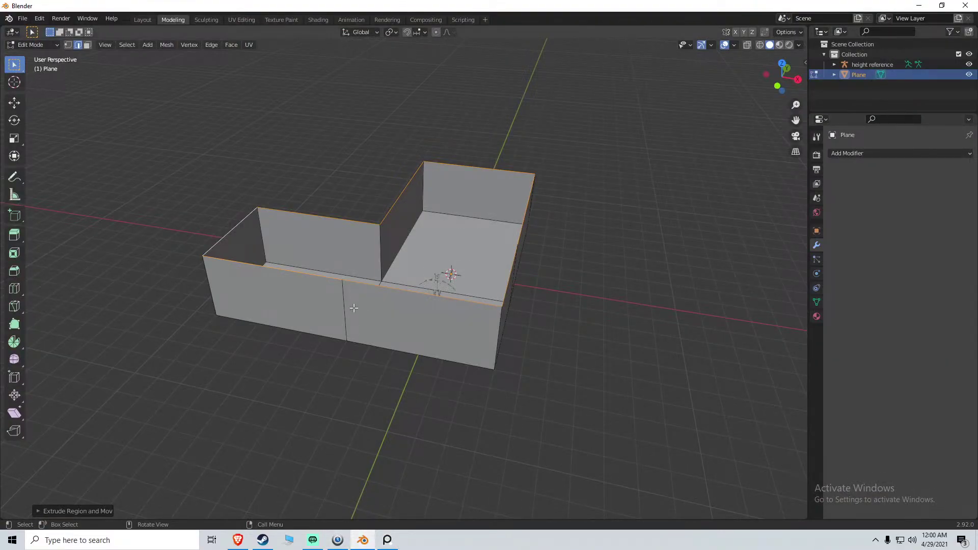
pyautogui.moveTo(392, 546)
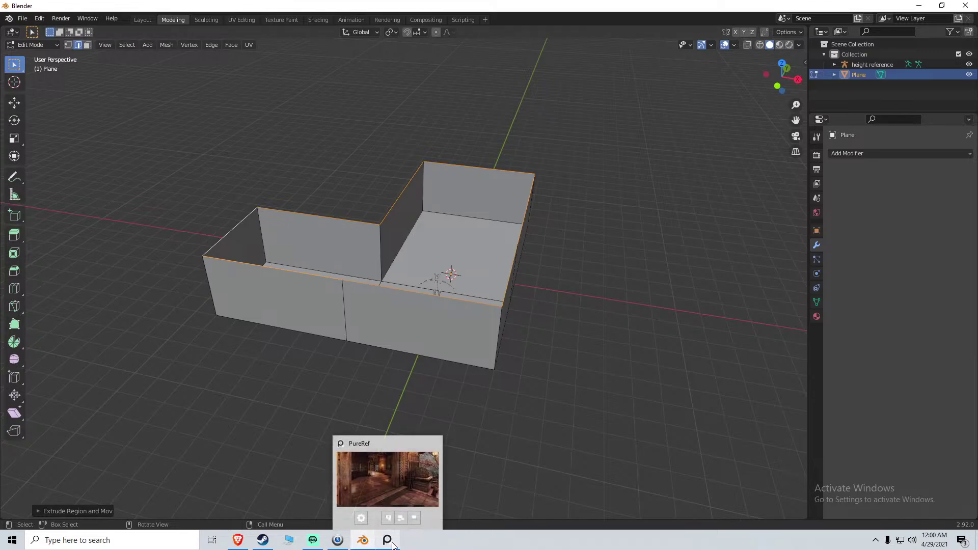
pyautogui.click(340, 302)
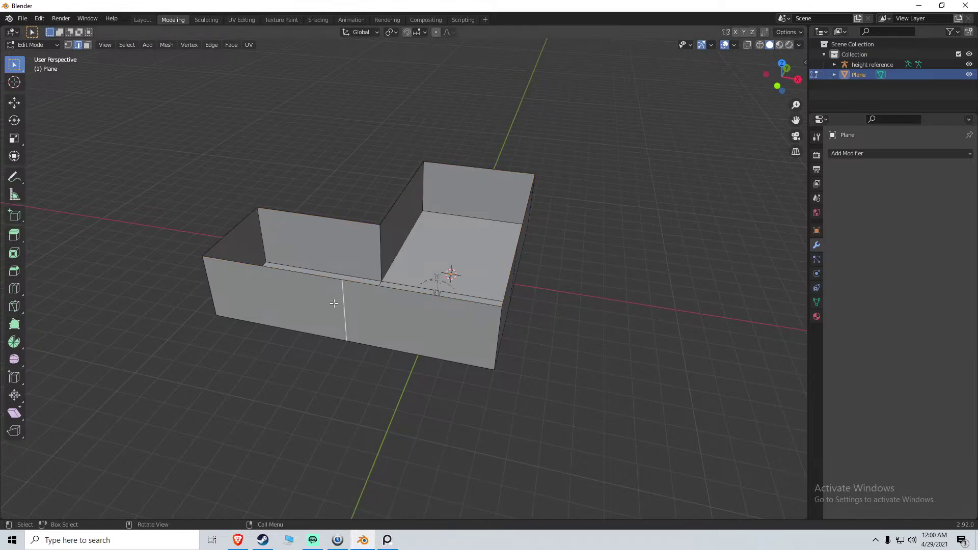
pyautogui.moveTo(333, 303); pyautogui.dragTo(305, 290, button='middle')
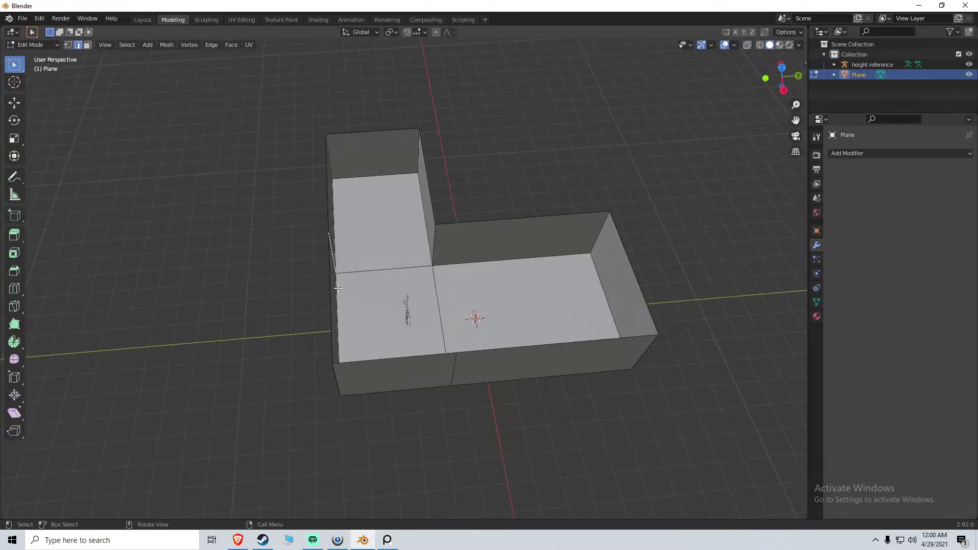
pyautogui.scroll(1, 338, 289)
pyautogui.click(364, 268)
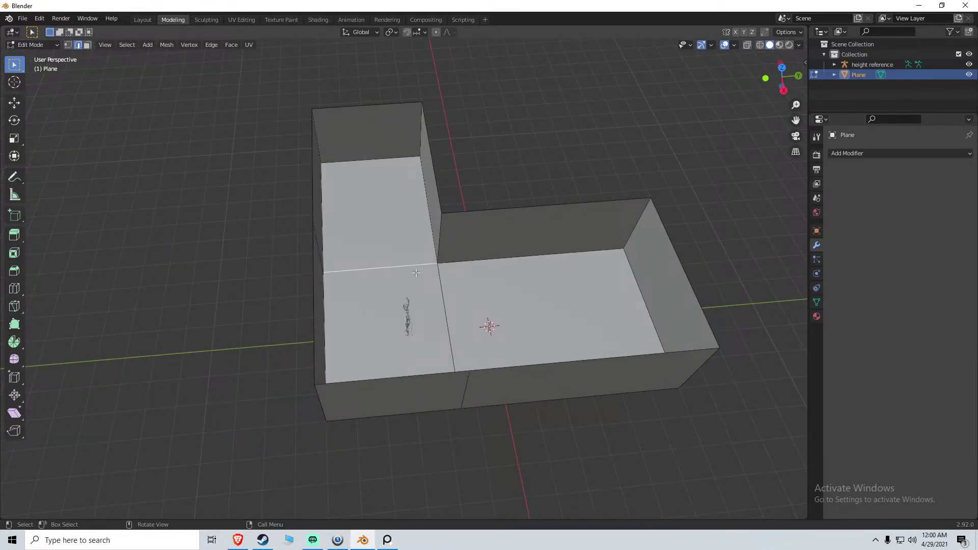
pyautogui.press('g')
pyautogui.press('g')
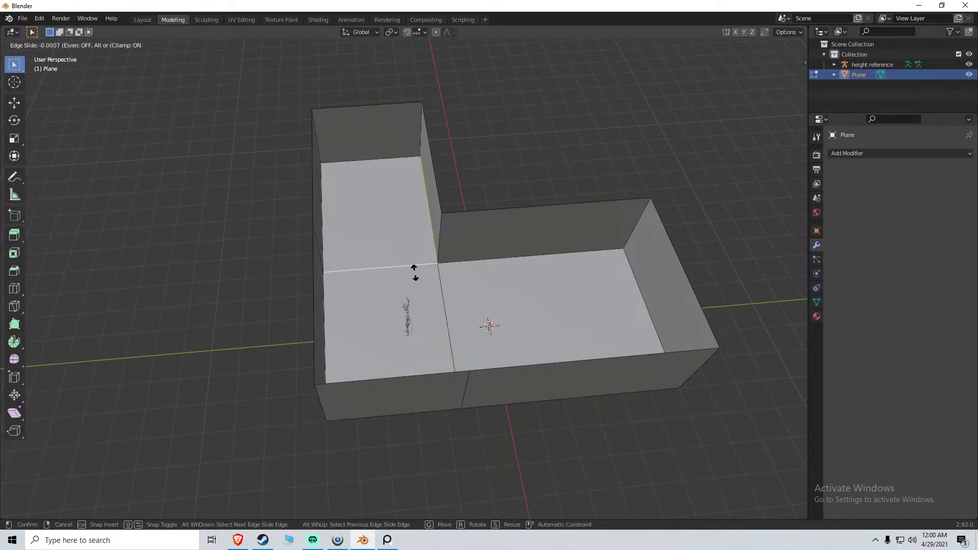
pyautogui.press('Escape')
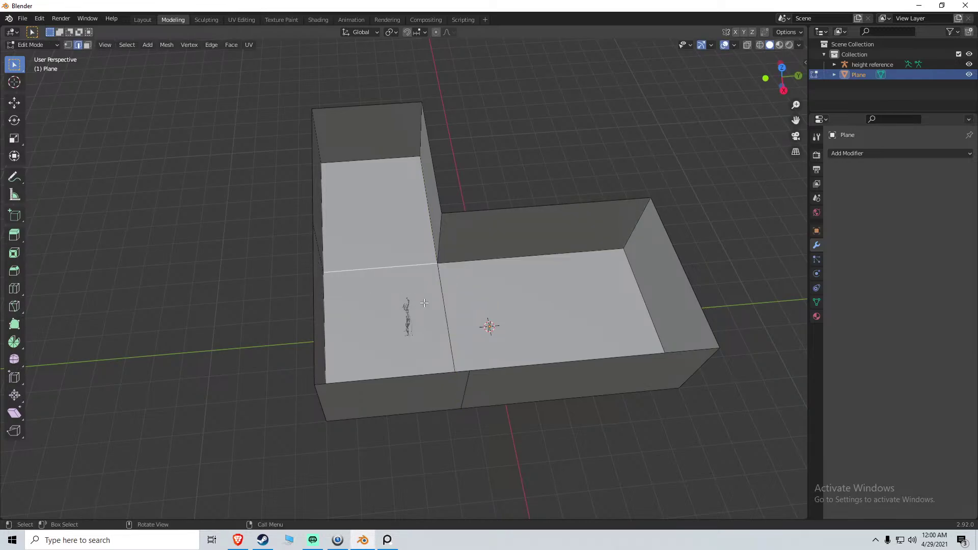
# Try dissolving the vertical edge that splits the long outer wall, and undo it
pyautogui.moveTo(426, 304); pyautogui.dragTo(351, 303, button='middle')
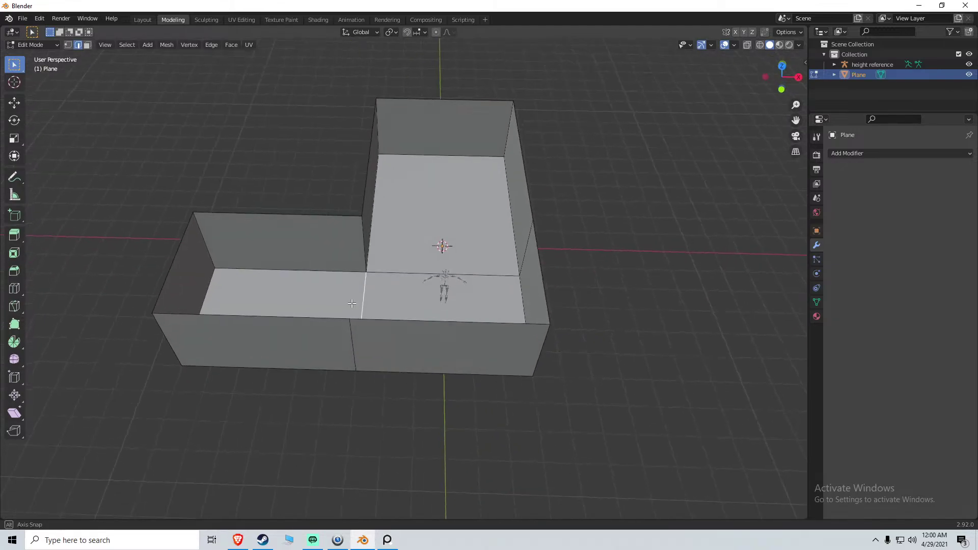
pyautogui.click(352, 344)
pyautogui.press('x')
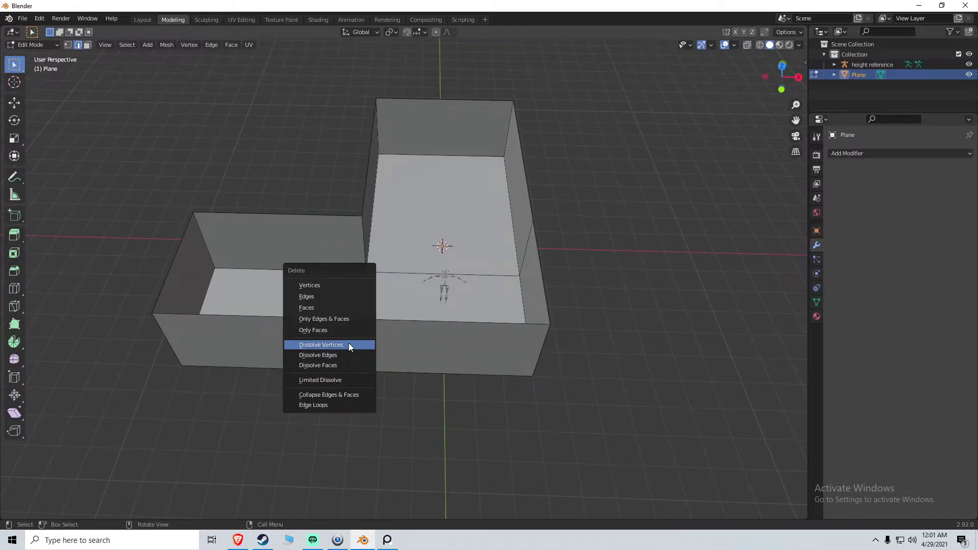
pyautogui.click(334, 355)
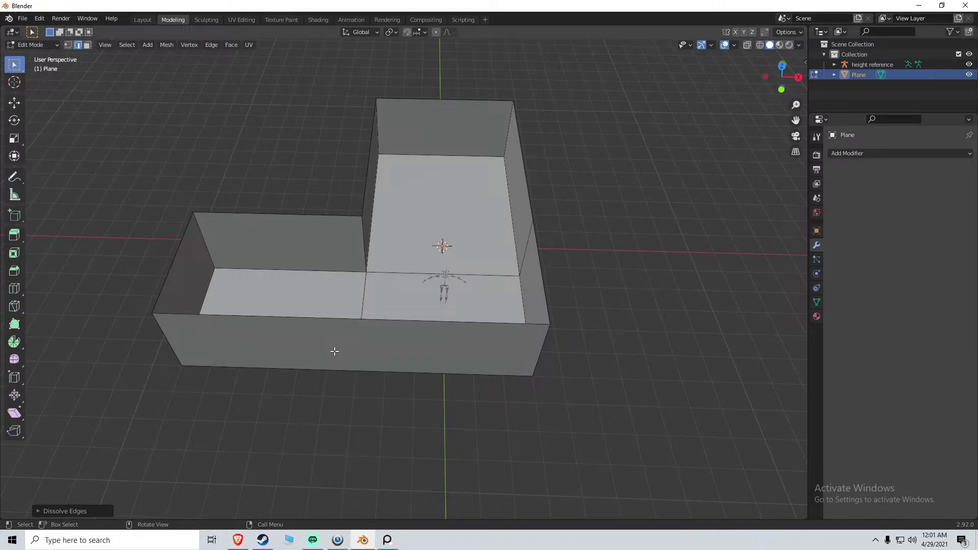
pyautogui.moveTo(387, 274); pyautogui.dragTo(347, 291, button='middle')
pyautogui.scroll(4, 522, 275)
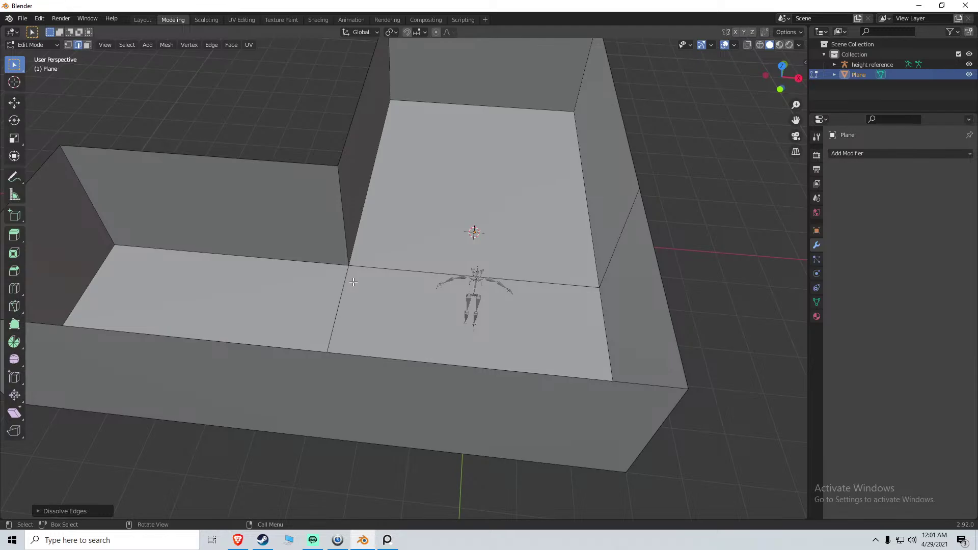
pyautogui.hotkey('ctrl', 'z')
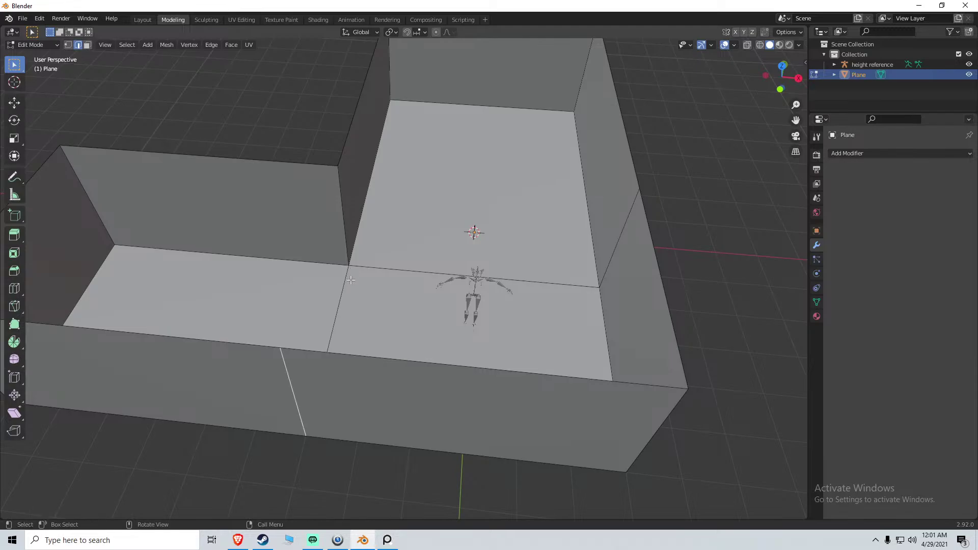
# Switch to PureRef to examine the wooden interior in the reference image, and return to Blender
pyautogui.moveTo(353, 280); pyautogui.dragTo(236, 287, button='middle')
pyautogui.moveTo(300, 356); pyautogui.dragTo(352, 474, button='middle')
pyautogui.click(386, 543)
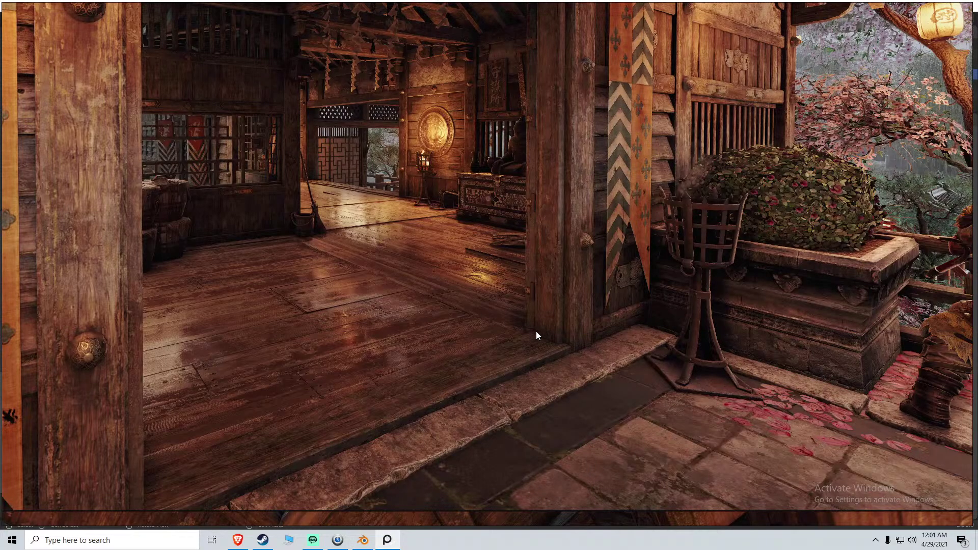
pyautogui.moveTo(466, 282); pyautogui.dragTo(463, 294, button='middle')
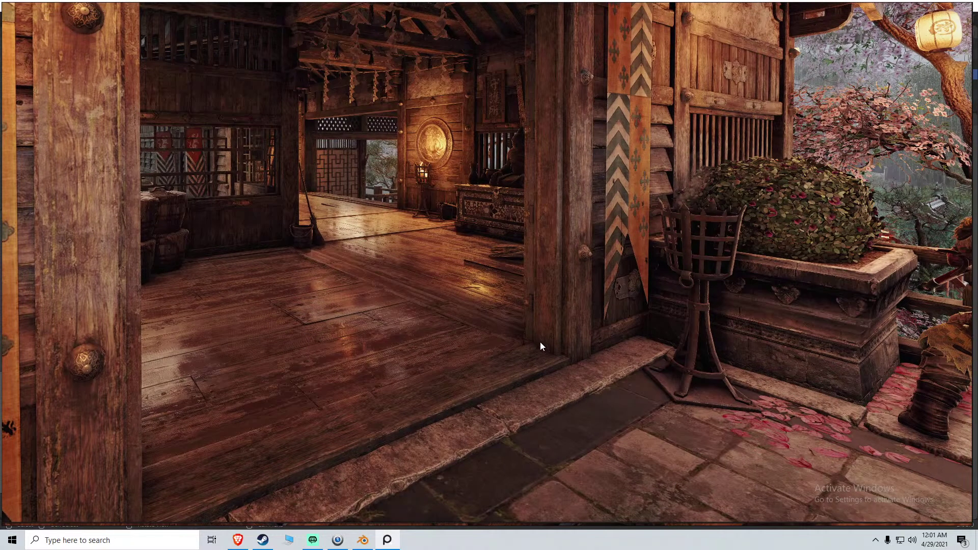
pyautogui.scroll(-4, 541, 344)
pyautogui.click(368, 541)
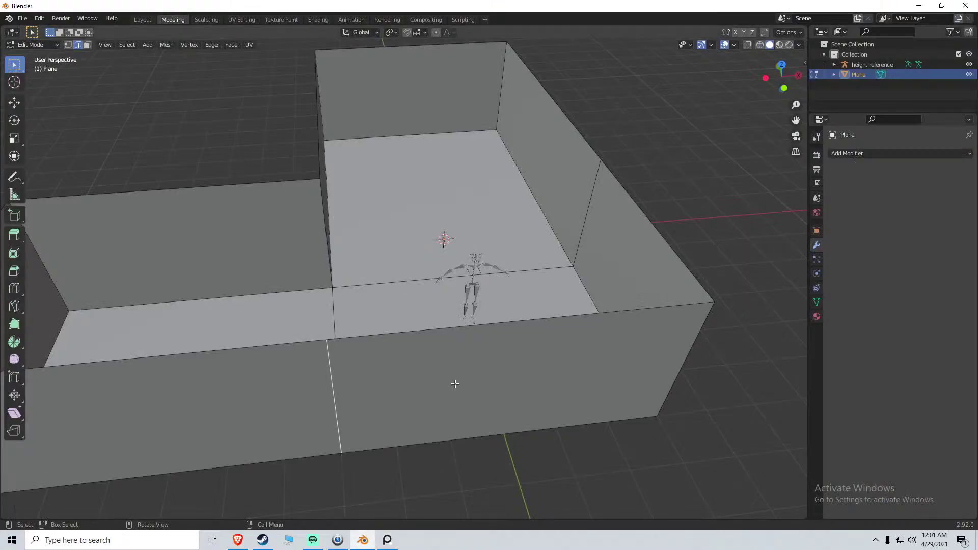
# Select the inner wall of the wing along Y with its adjoining floor edge, and try a vertex slide to narrow the wing
pyautogui.moveTo(394, 401); pyautogui.dragTo(446, 219, button='middle')
pyautogui.scroll(-1, 429, 353)
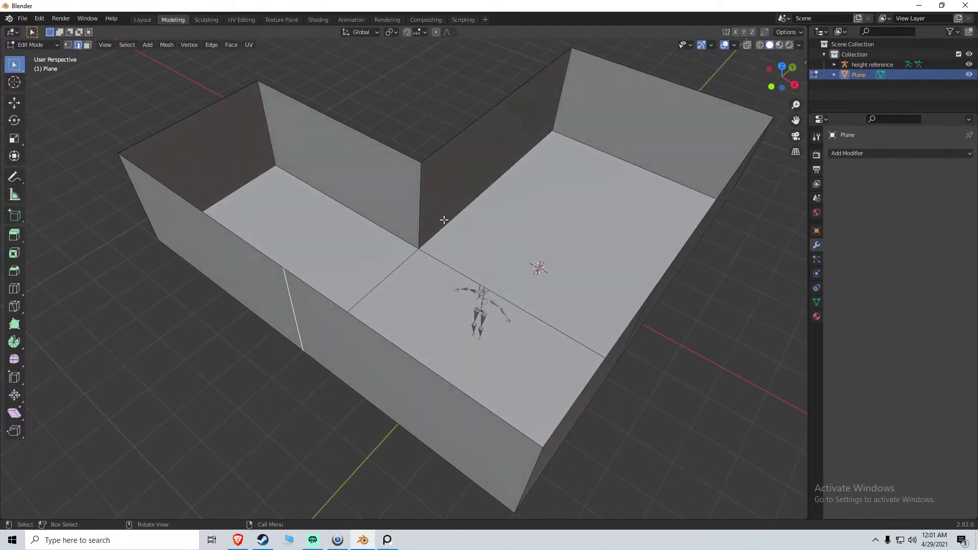
pyautogui.press('3')
pyautogui.click(463, 188)
pyautogui.press('2')
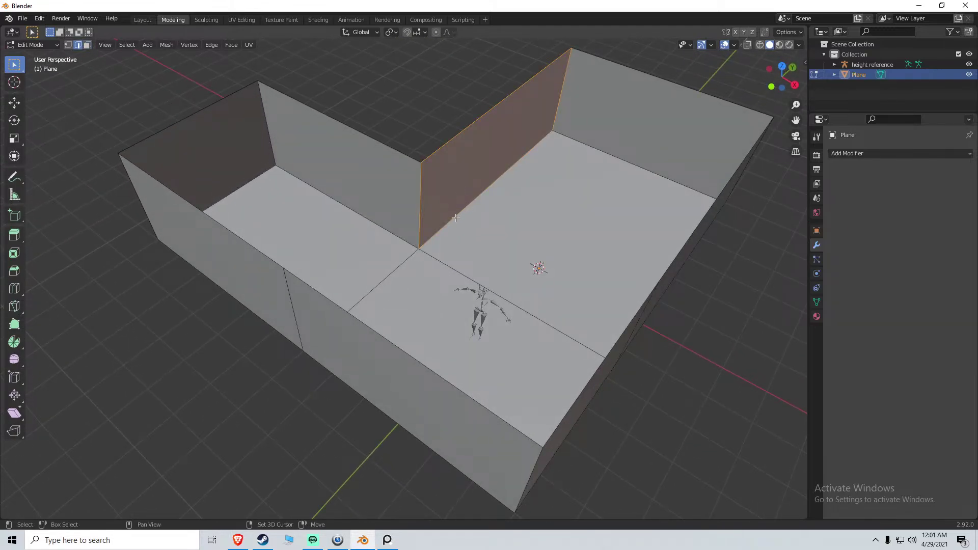
pyautogui.keyDown('shift'); pyautogui.click(454, 220); pyautogui.keyUp('shift')
pyautogui.keyDown('shift'); pyautogui.click(445, 226); pyautogui.keyUp('shift')
pyautogui.hotkey('shift', 'v')
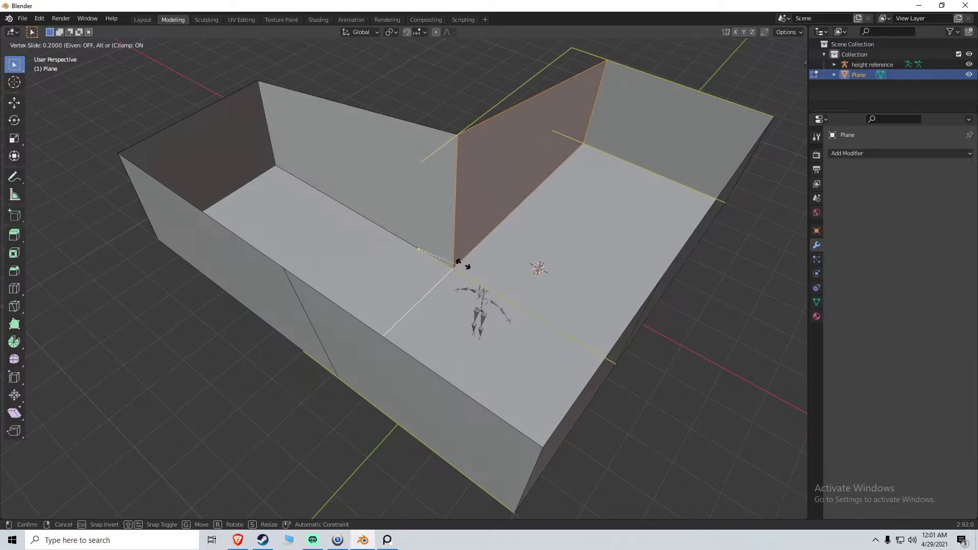
pyautogui.click(429, 251)
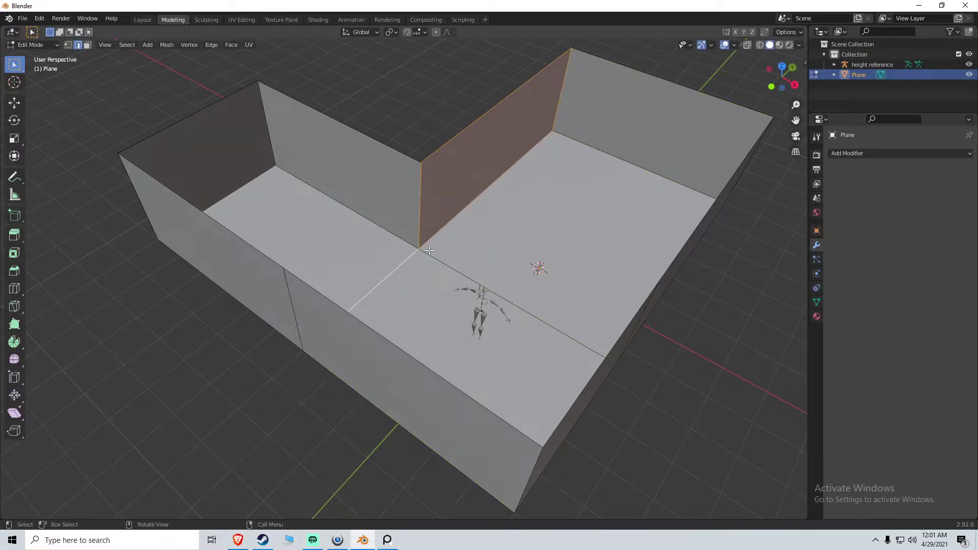
# Try again to shift the selected inner wall and floor edge with vertex slide and scaling, cancelling each attempt
pyautogui.moveTo(482, 245); pyautogui.dragTo(443, 245, button='middle')
pyautogui.scroll(-3, 460, 243)
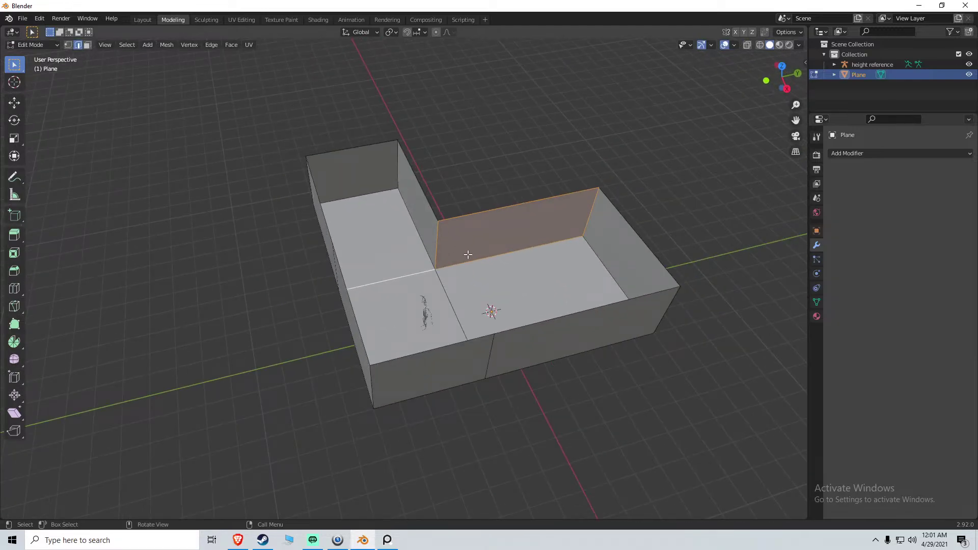
pyautogui.hotkey('shift', 'v')
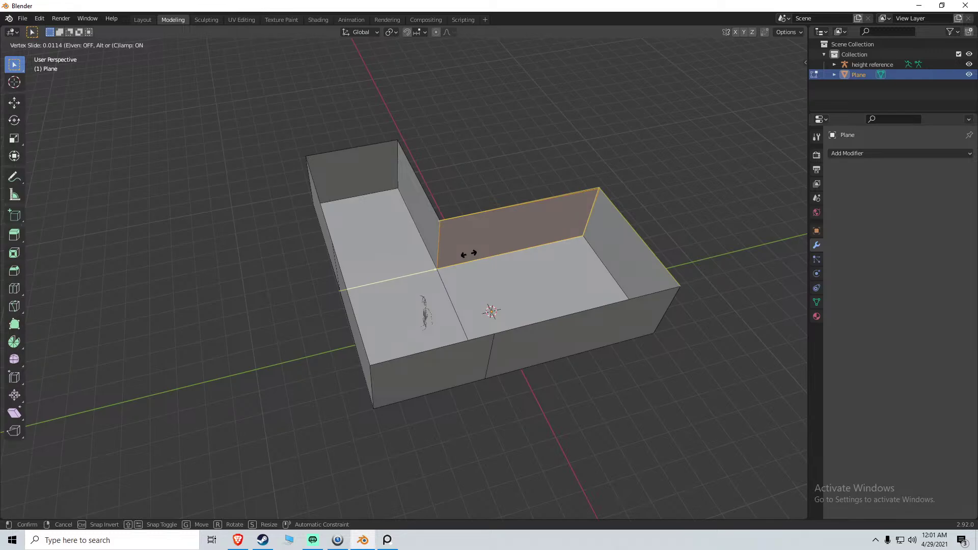
pyautogui.press('s')
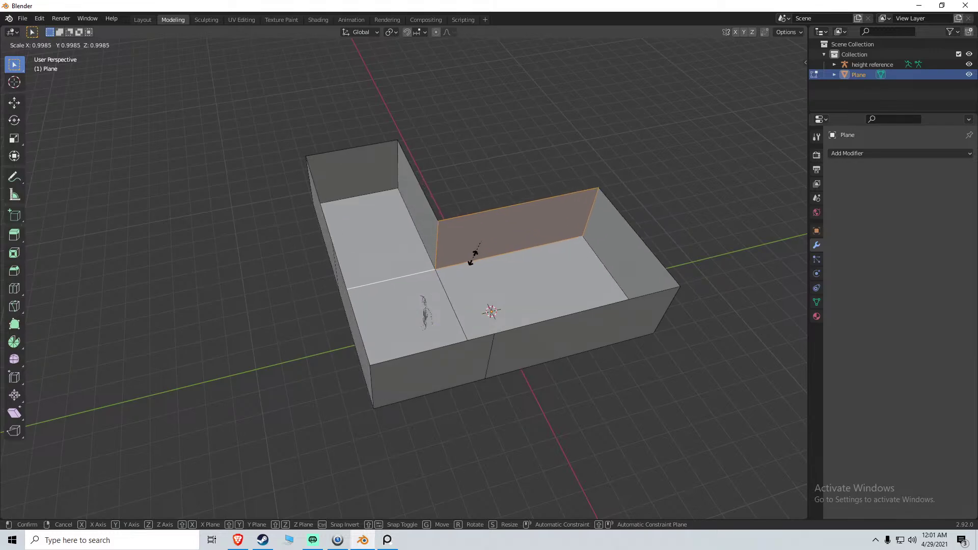
pyautogui.hotkey('shift', 'z')
pyautogui.press('Escape')
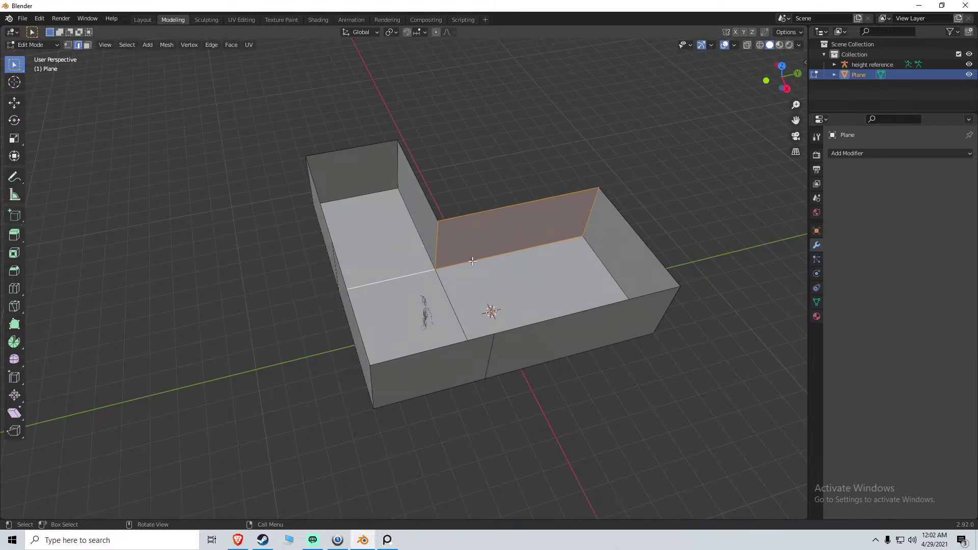
pyautogui.hotkey('shift', 'v')
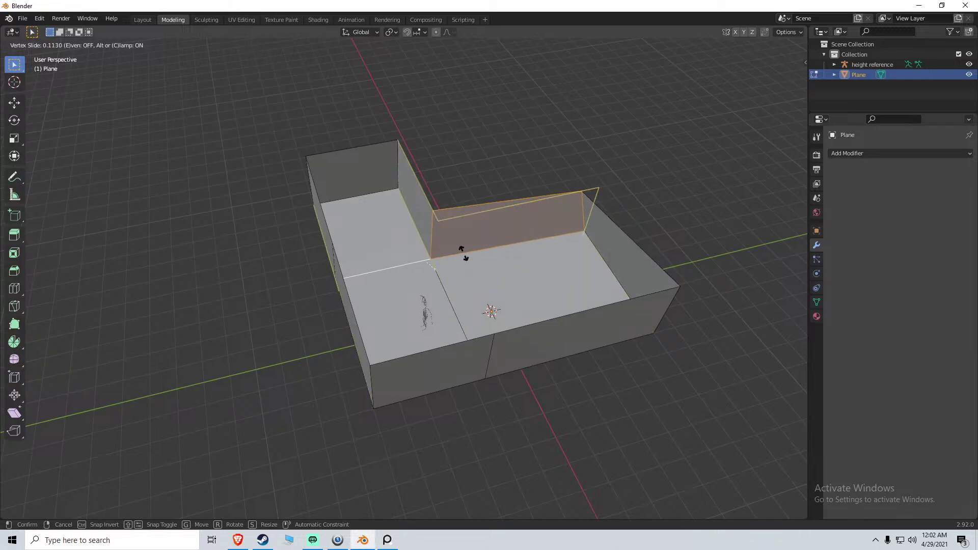
pyautogui.rightClick(473, 276)
pyautogui.hotkey('shift', 'v')
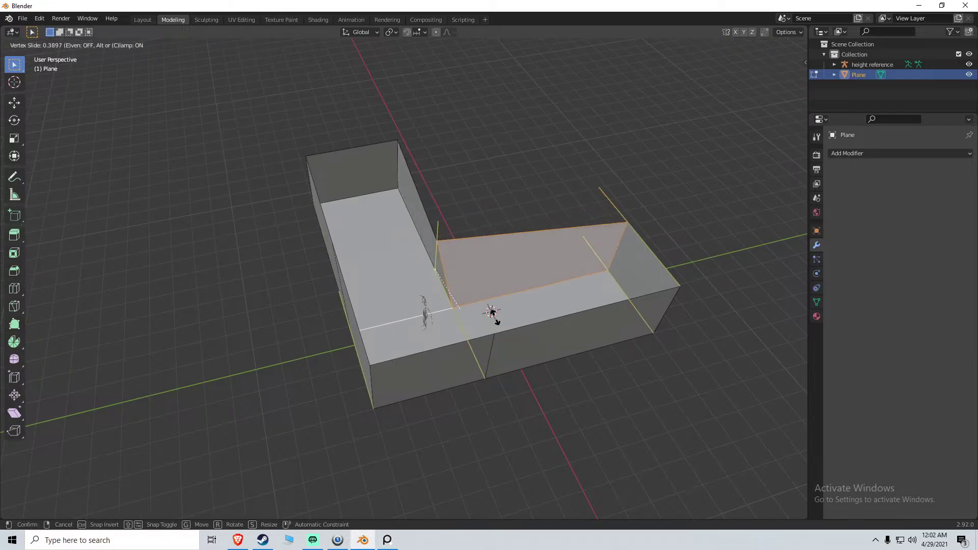
pyautogui.rightClick(504, 310)
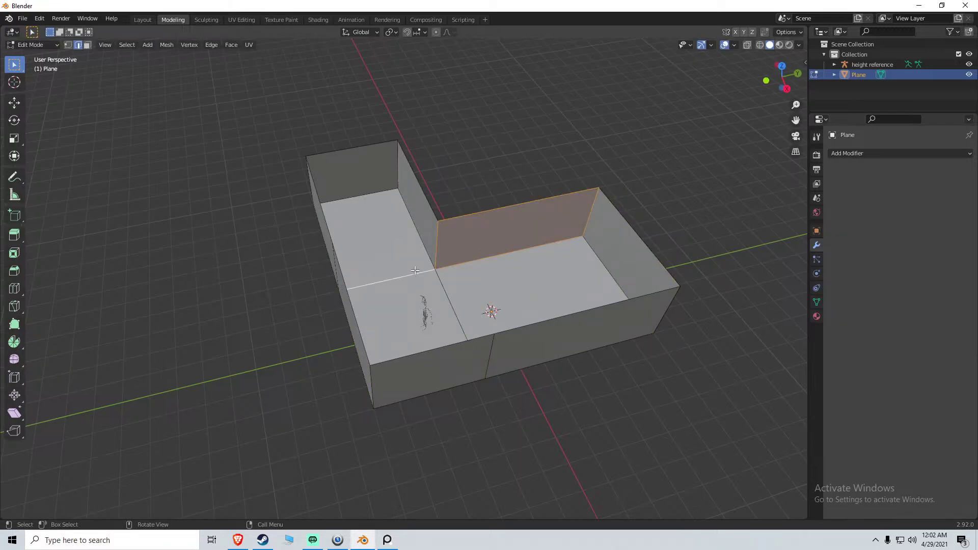
# Undo the wall selections and the wall extrusion back to the flat L-shaped floor
pyautogui.moveTo(412, 249); pyautogui.dragTo(400, 281, button='middle')
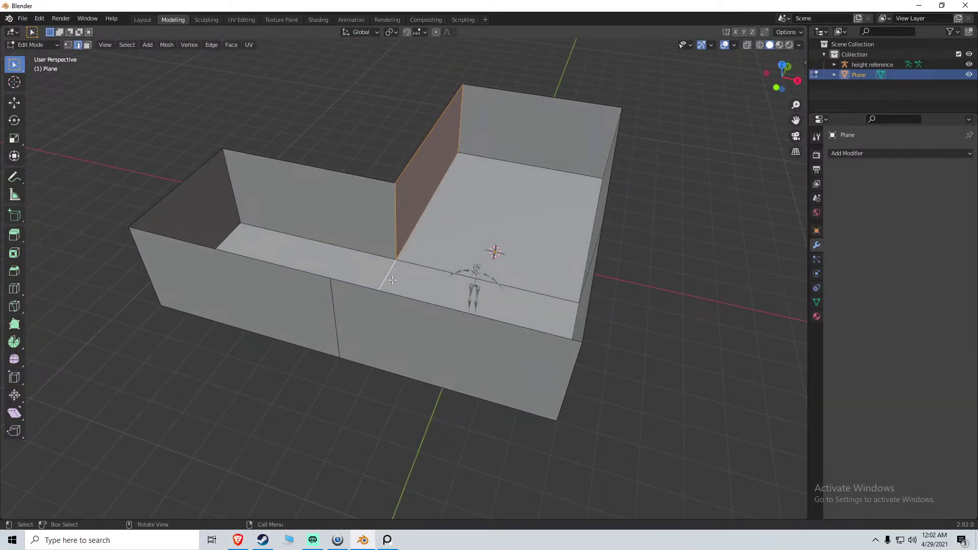
pyautogui.hotkey('ctrl', 'z')
pyautogui.hotkey('ctrl', 'z')
pyautogui.hotkey('ctrl', 'z')
pyautogui.hotkey('ctrl', 'z')
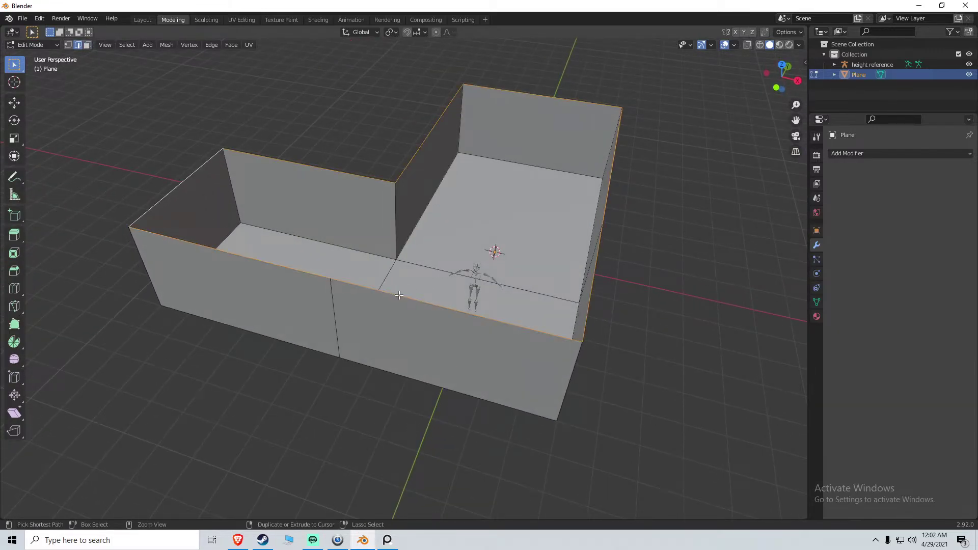
pyautogui.hotkey('ctrl', 'z')
pyautogui.hotkey('ctrl', 'z')
pyautogui.hotkey('ctrl', 'z')
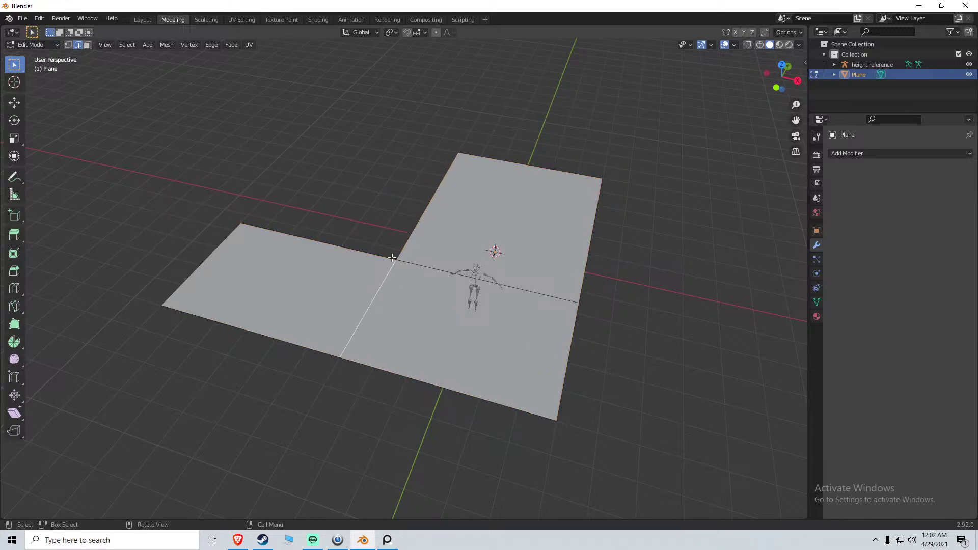
# Edge-slide the floor's inner edge line running along Y by -0.2 to narrow the wing containing the 3D cursor
pyautogui.press('g')
pyautogui.press('g')
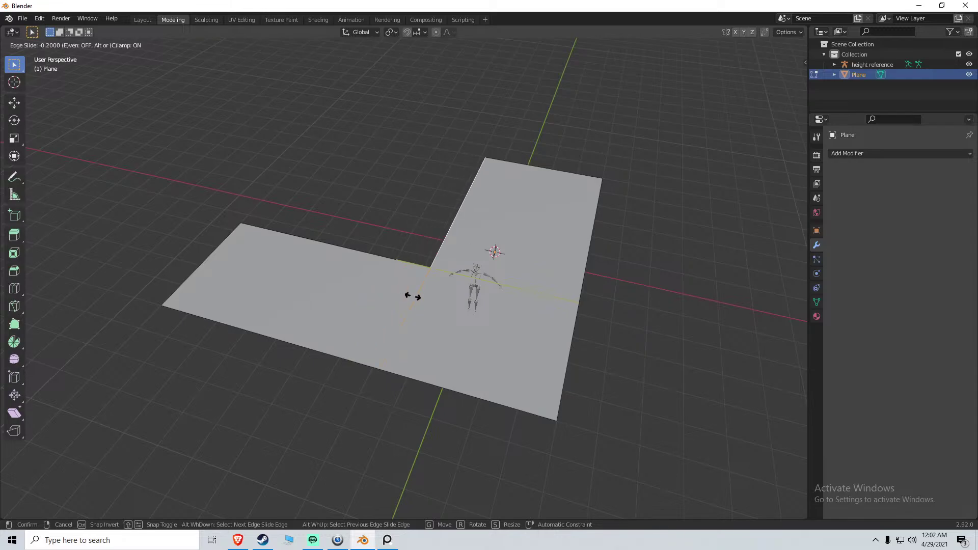
pyautogui.click(413, 296)
pyautogui.moveTo(384, 280)
pyautogui.mouseDown(button='middle')
pyautogui.moveTo(359, 278)
pyautogui.moveTo(368, 281)
pyautogui.mouseUp(button='middle')
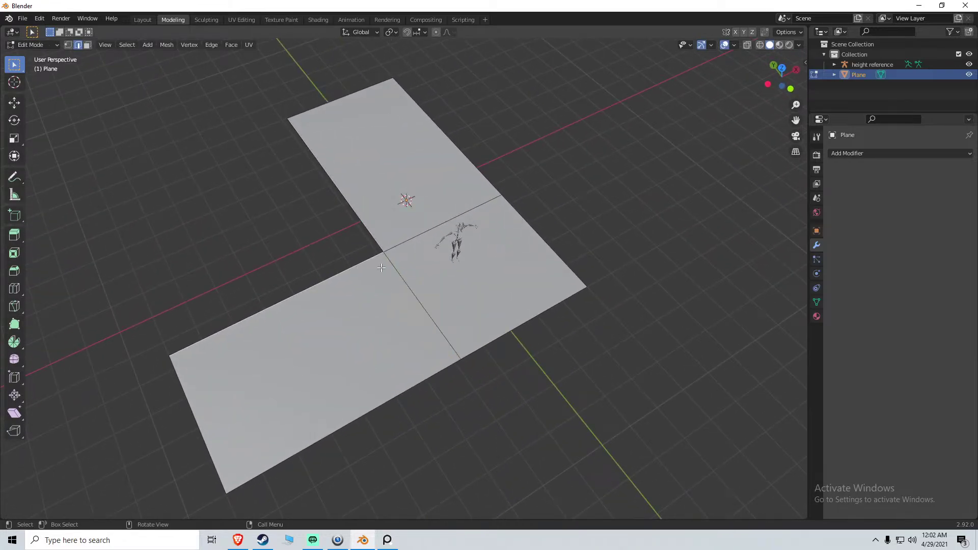
# Select the floor's inner edge line running along X and edge-slide it slightly inward to narrow the other wing
pyautogui.keyDown('alt'); pyautogui.click(411, 242); pyautogui.keyUp('alt')
pyautogui.press('g')
pyautogui.press('g')
pyautogui.click(428, 261)
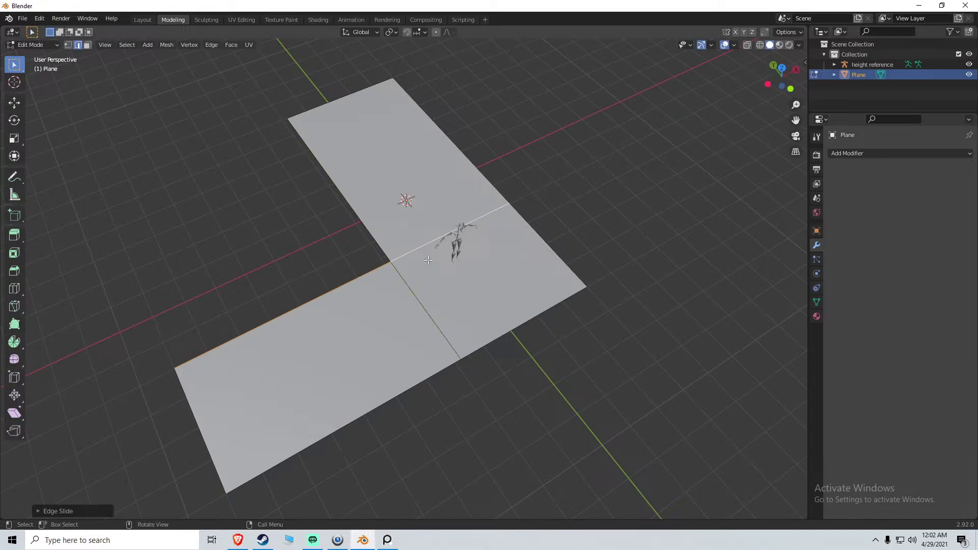
pyautogui.moveTo(428, 261); pyautogui.dragTo(453, 265, button='middle')
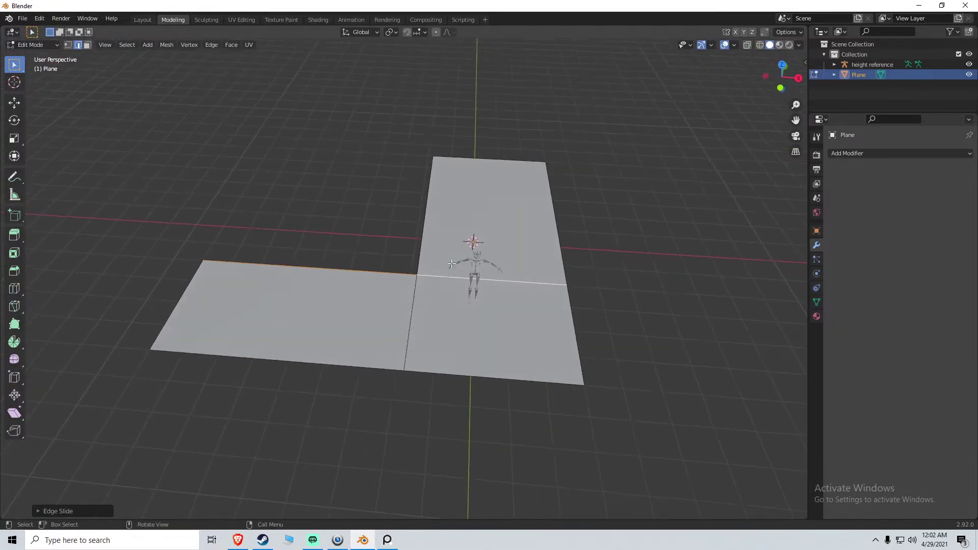
# Switch to PureRef and look through the entrance, courtyard, roof and ceiling references to compare the building's layout
pyautogui.click(340, 540)
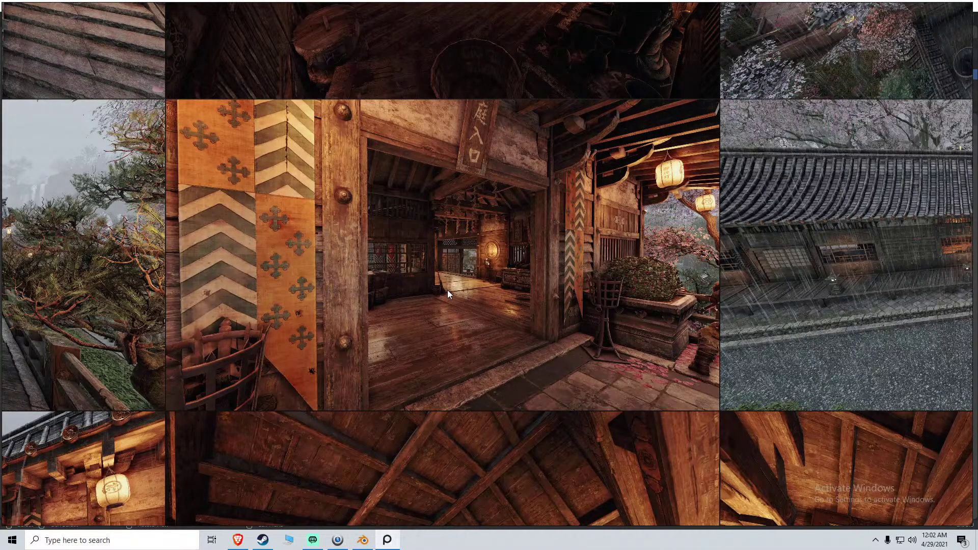
pyautogui.scroll(3, 428, 277)
pyautogui.scroll(-5, 457, 277)
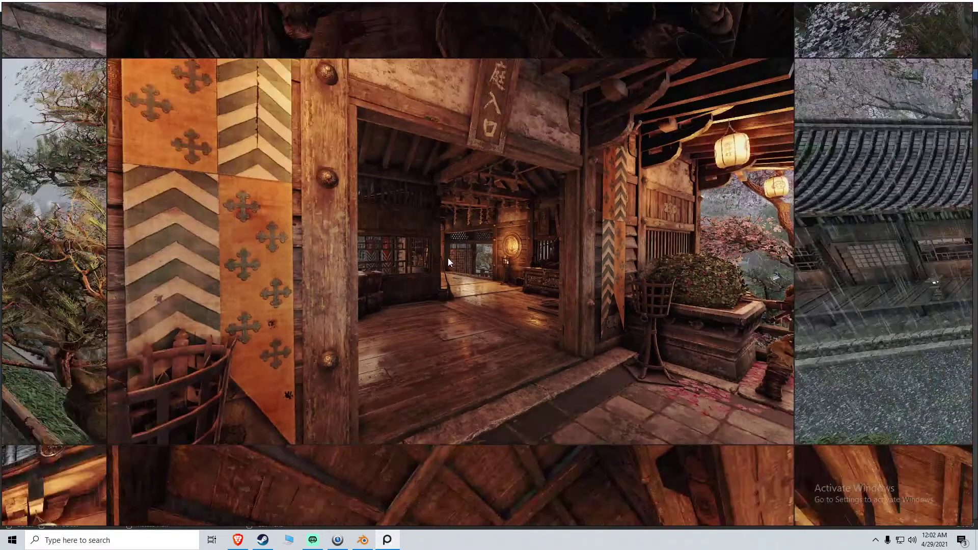
pyautogui.moveTo(442, 256); pyautogui.dragTo(463, 230, button='middle')
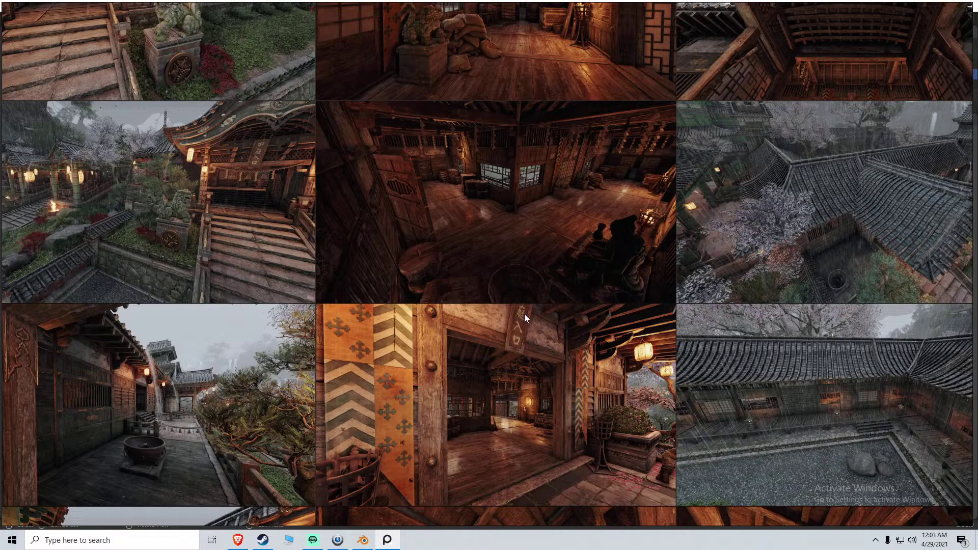
pyautogui.moveTo(365, 295); pyautogui.dragTo(392, 218, button='middle')
pyautogui.scroll(2, 393, 219)
pyautogui.moveTo(353, 228); pyautogui.dragTo(349, 220, button='middle')
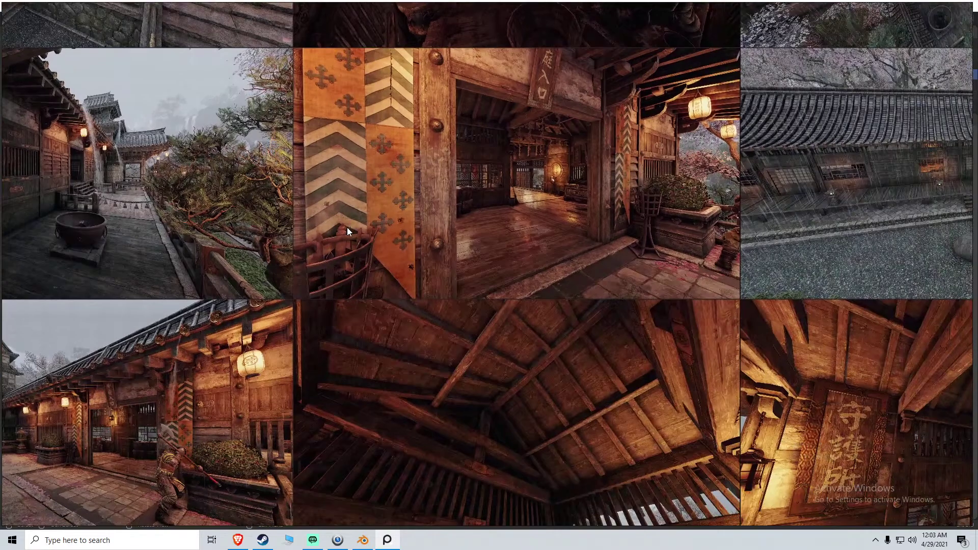
pyautogui.moveTo(471, 396); pyautogui.dragTo(468, 222, button='middle')
pyautogui.moveTo(469, 366); pyautogui.dragTo(468, 168, button='middle')
pyautogui.moveTo(283, 342)
pyautogui.mouseDown(button='middle')
pyautogui.moveTo(476, 399)
pyautogui.moveTo(714, 519)
pyautogui.mouseUp(button='middle')
pyautogui.moveTo(564, 279); pyautogui.dragTo(544, 386, button='middle')
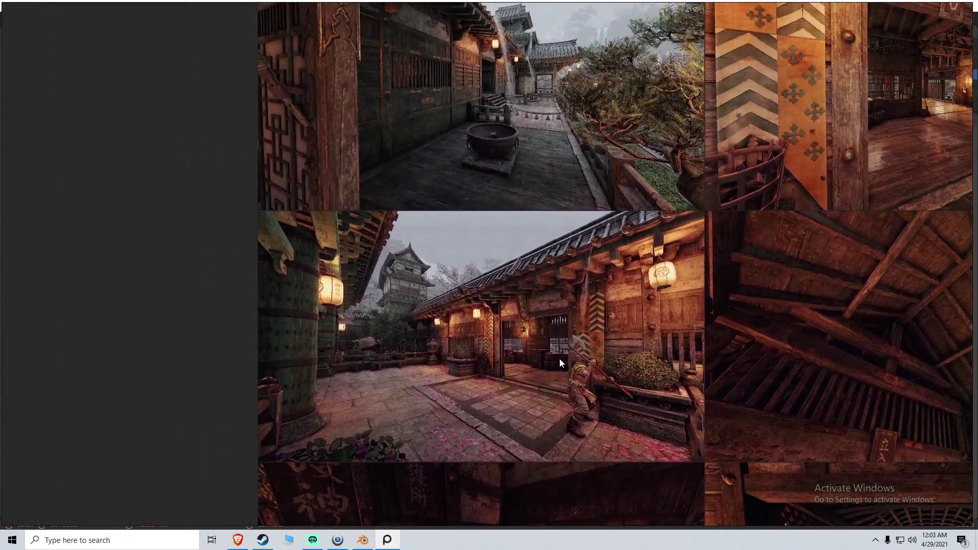
pyautogui.moveTo(604, 280); pyautogui.dragTo(577, 490, button='middle')
pyautogui.moveTo(691, 306); pyautogui.dragTo(230, 432, button='middle')
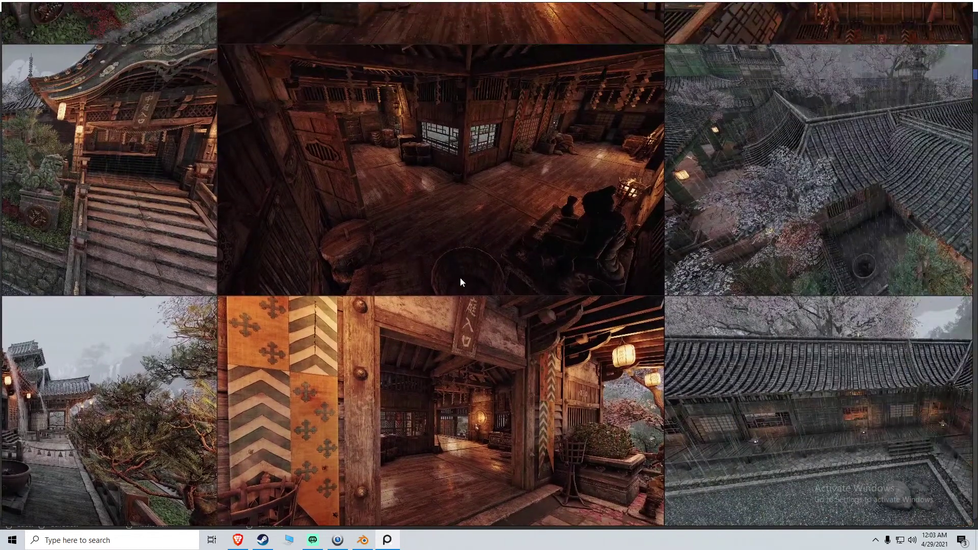
# Examine the inner corner and floor proportions in the dark wooden interior image, and return to Blender
pyautogui.scroll(6, 387, 188)
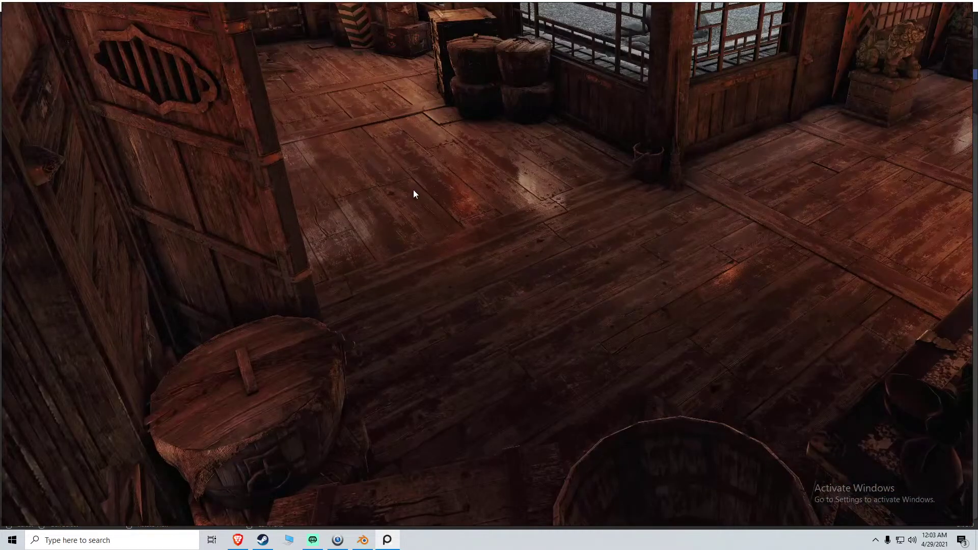
pyautogui.moveTo(382, 164); pyautogui.dragTo(383, 274, button='middle')
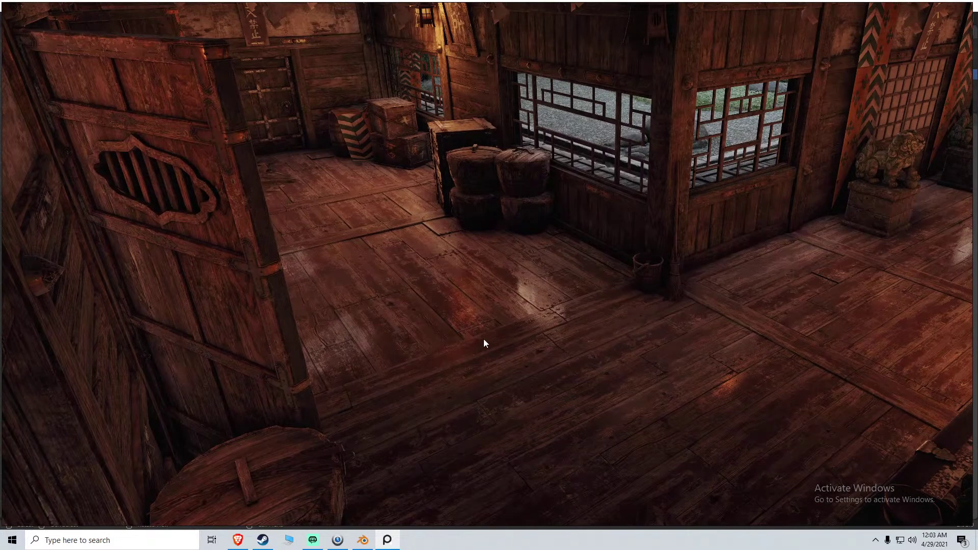
pyautogui.moveTo(649, 313); pyautogui.dragTo(383, 278, button='middle')
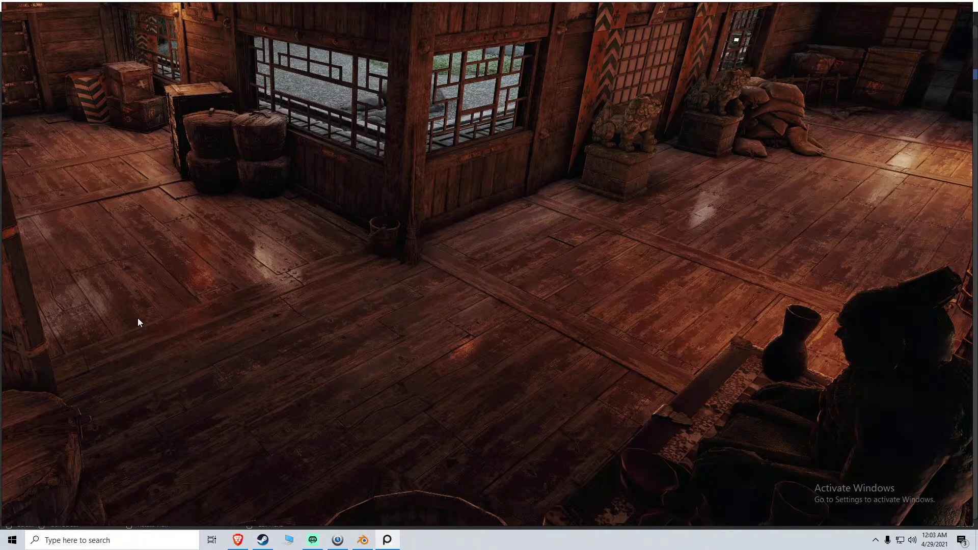
pyautogui.moveTo(442, 297); pyautogui.dragTo(482, 291, button='middle')
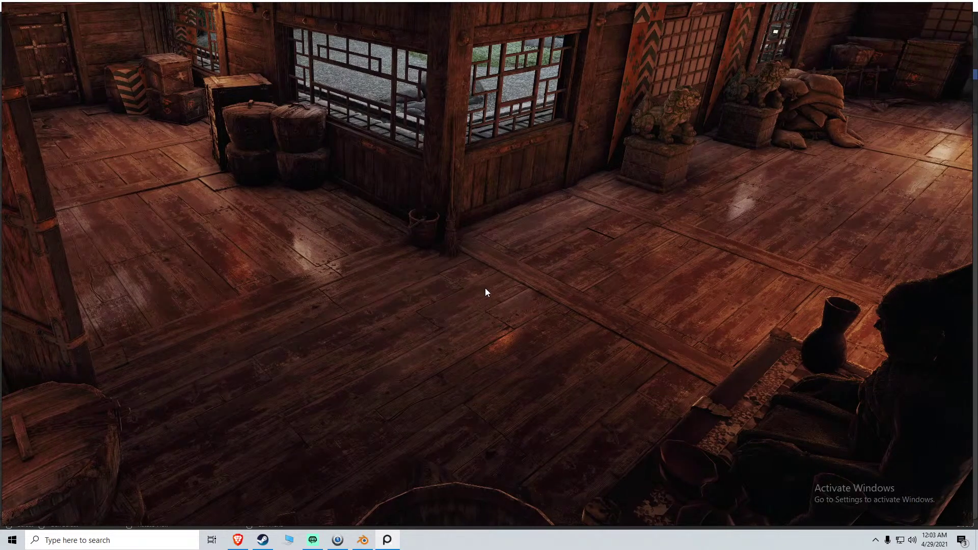
pyautogui.click(363, 540)
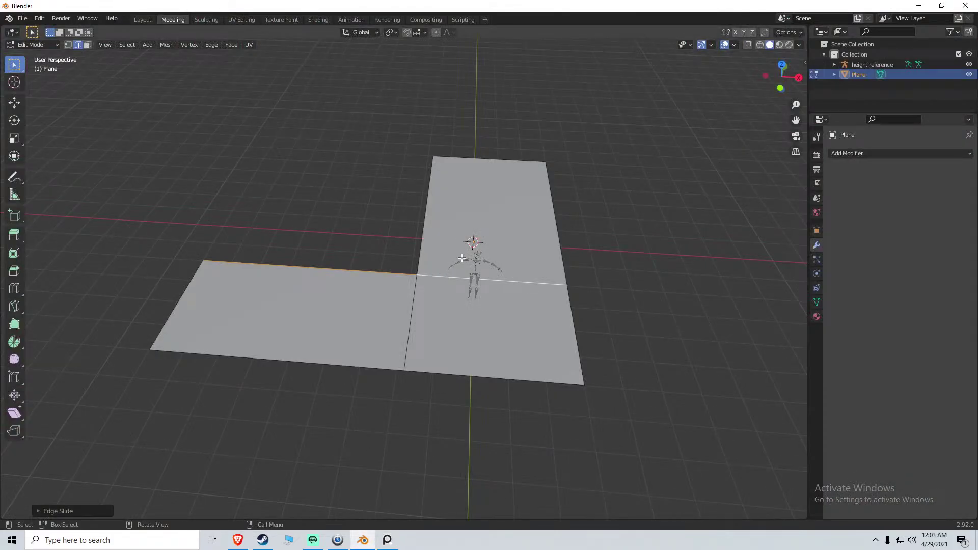
# Select the two outer floor edges along the wing running in Y and move them outward along X to widen it
pyautogui.click(406, 316)
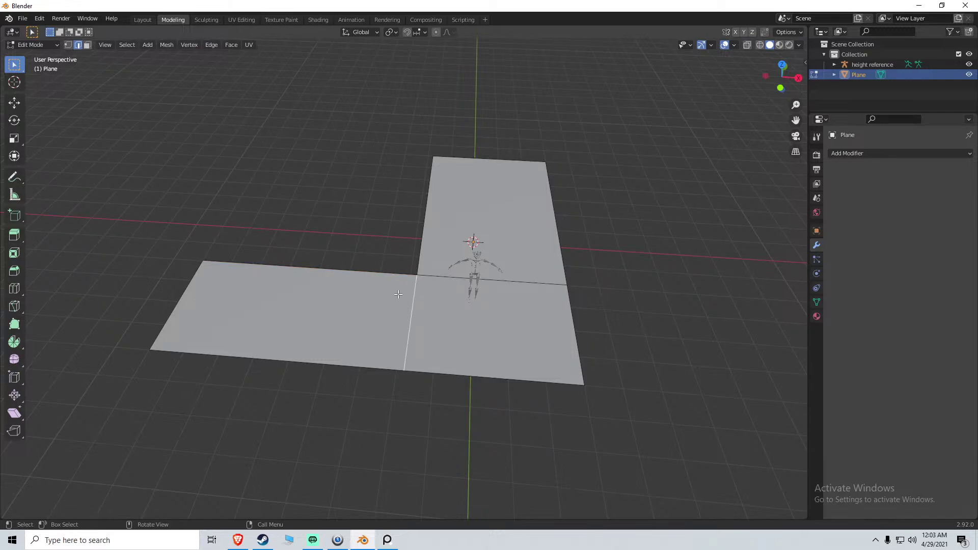
pyautogui.click(559, 243)
pyautogui.keyDown('shift'); pyautogui.click(569, 312); pyautogui.keyUp('shift')
pyautogui.press('g')
pyautogui.press('g')
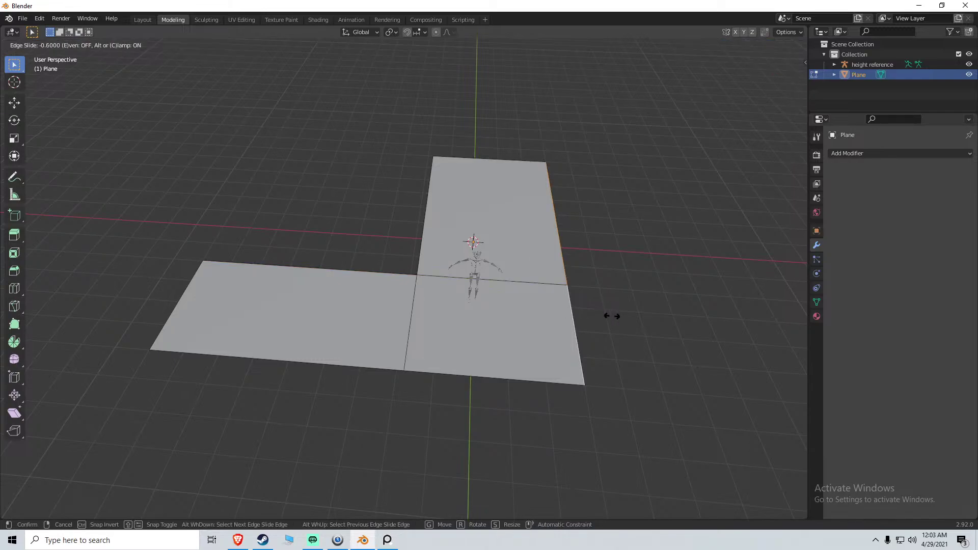
pyautogui.click(608, 296)
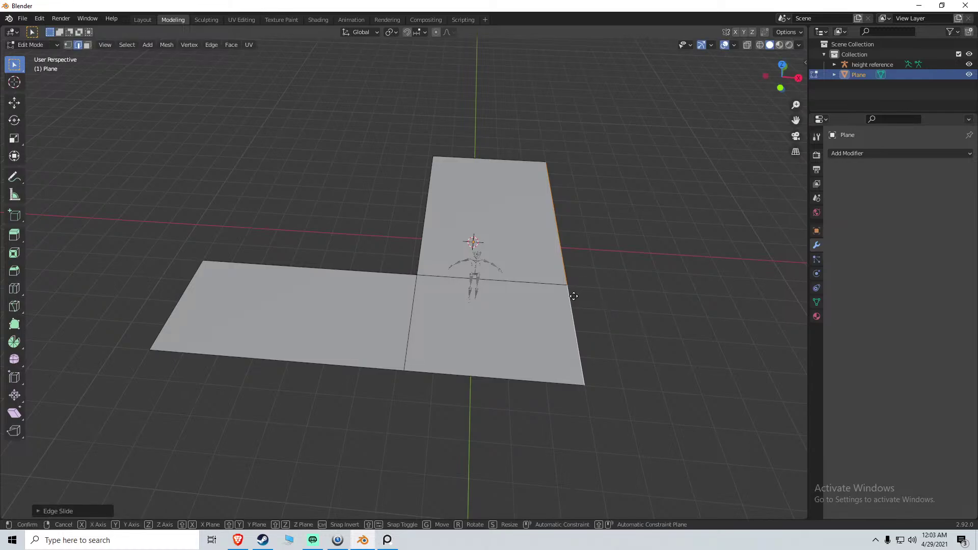
pyautogui.press('g')
pyautogui.press('x')
pyautogui.click(608, 301)
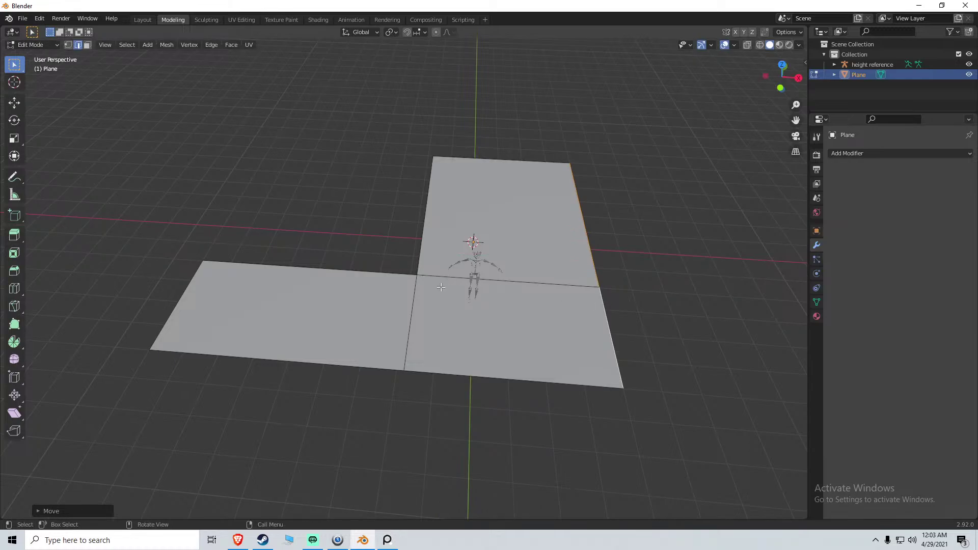
# Dissolve the floor edge running in Y that divides the wing running along X from the corner area
pyautogui.moveTo(414, 288); pyautogui.dragTo(465, 262, button='middle')
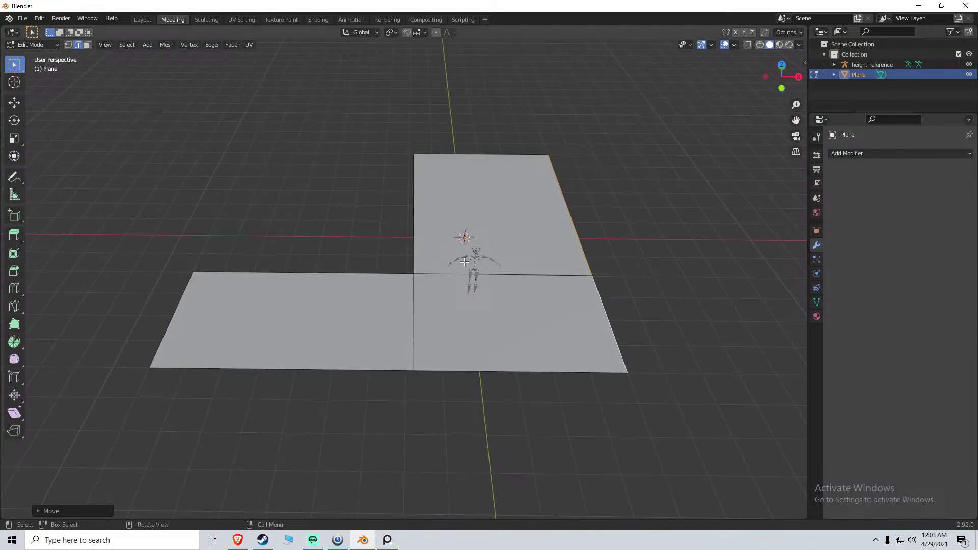
pyautogui.click(402, 296)
pyautogui.rightClick(403, 297)
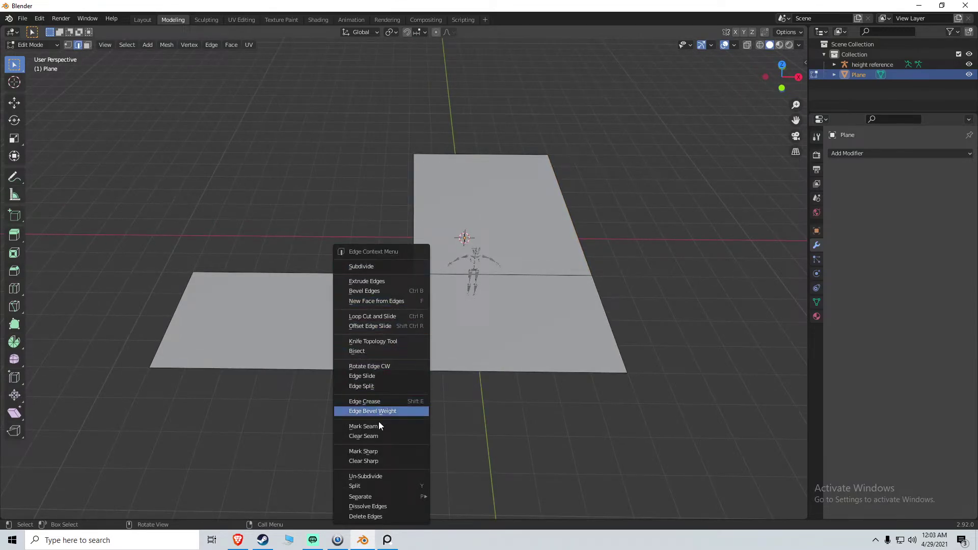
pyautogui.press('Escape')
pyautogui.press('x')
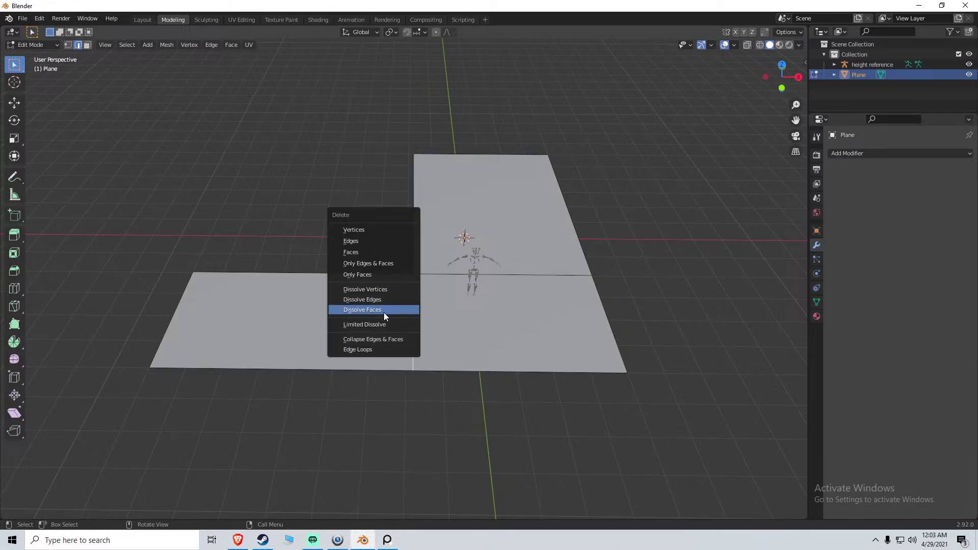
pyautogui.click(365, 300)
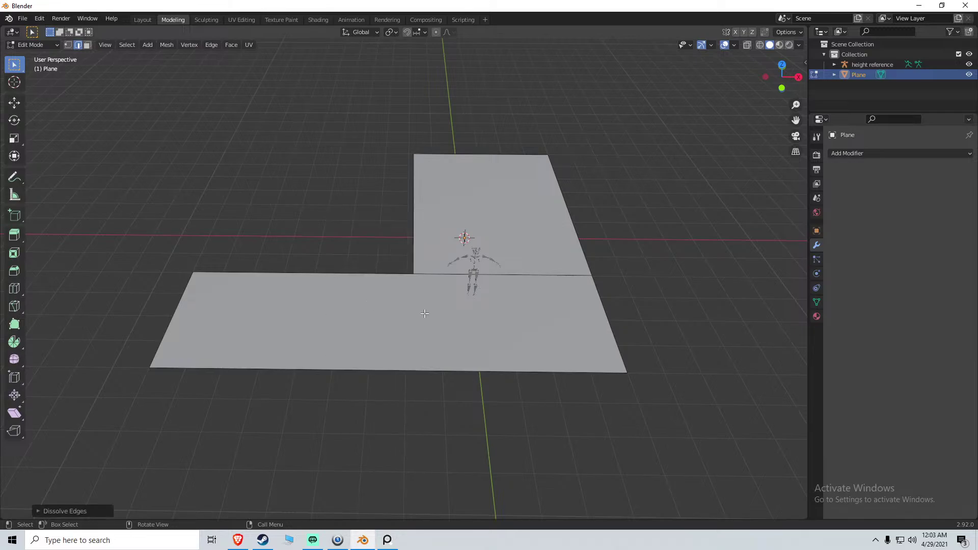
# Try to dissolve the remaining floor edge between the two wings, and undo it
pyautogui.moveTo(425, 313); pyautogui.dragTo(543, 283, button='middle')
pyautogui.moveTo(394, 292); pyautogui.dragTo(447, 300, button='middle')
pyautogui.press('x')
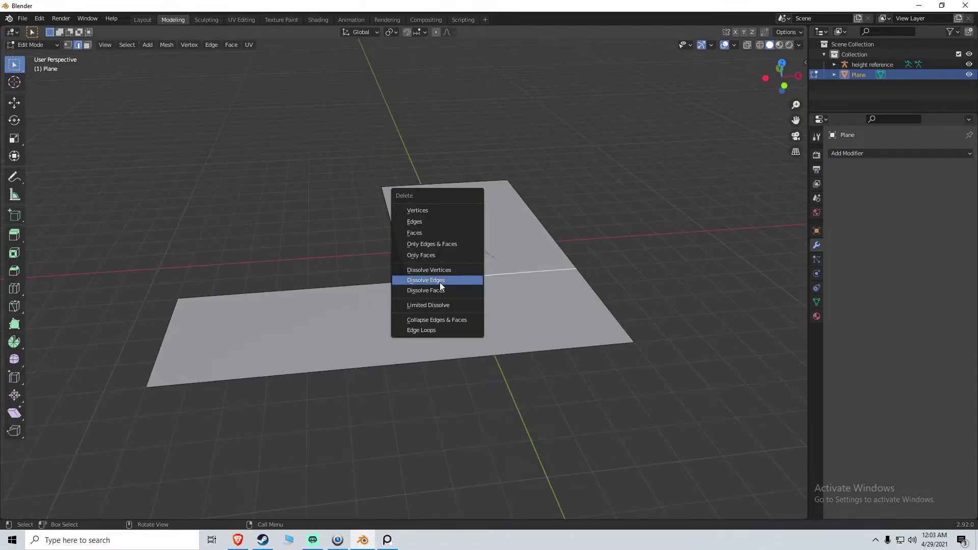
pyautogui.click(441, 281)
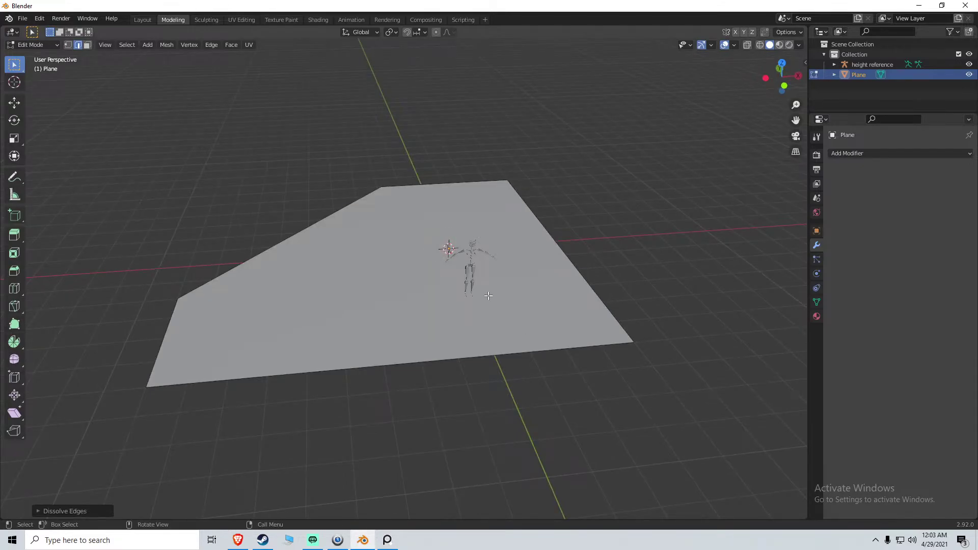
pyautogui.hotkey('ctrl', 'z')
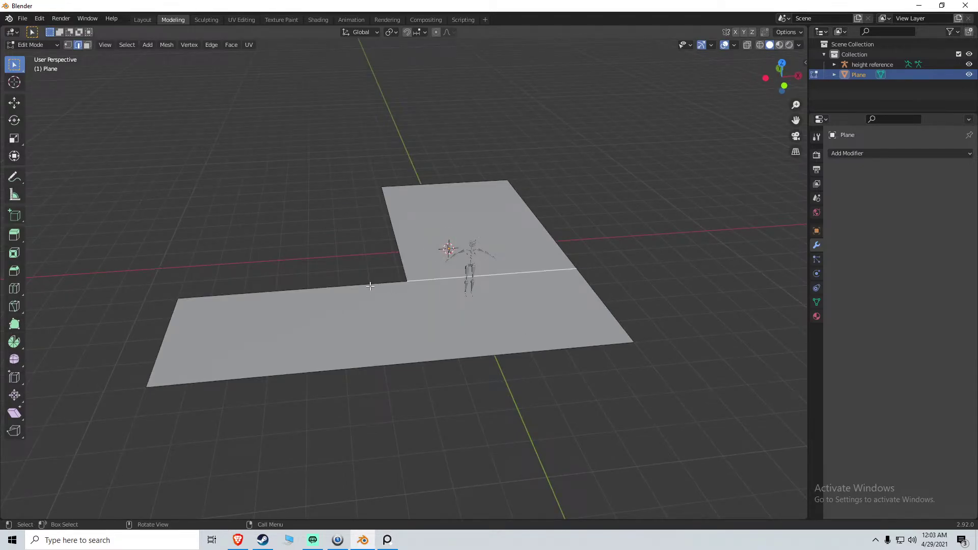
# Select the floor's full outline and extrude it 3 m up along Z to form the walls
pyautogui.moveTo(418, 317); pyautogui.dragTo(461, 315, button='middle')
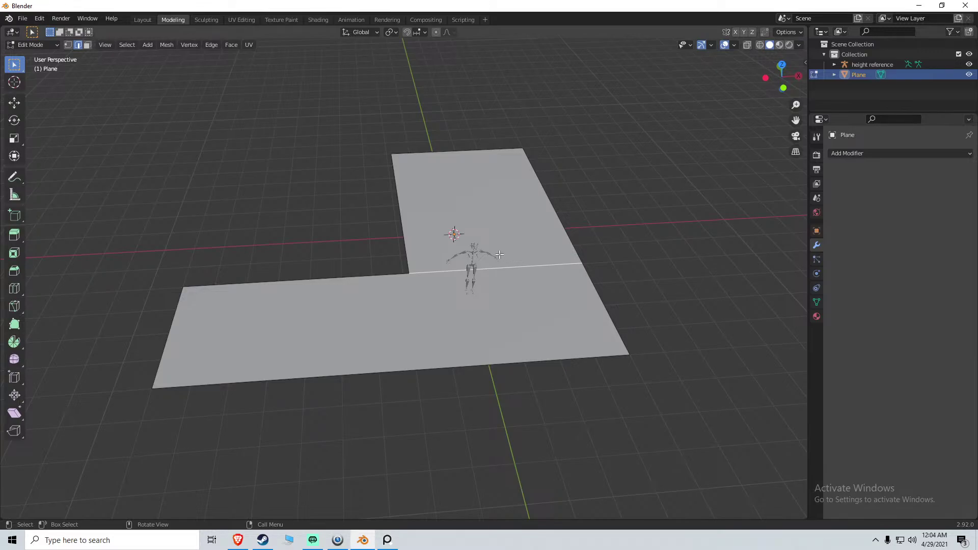
pyautogui.keyDown('alt'); pyautogui.click(407, 234); pyautogui.keyUp('alt')
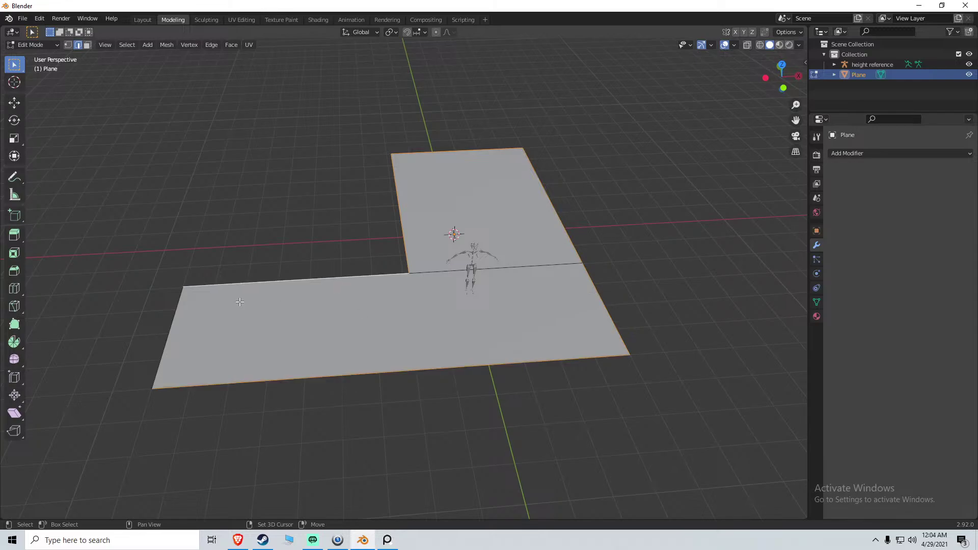
pyautogui.press('e')
pyautogui.press('z')
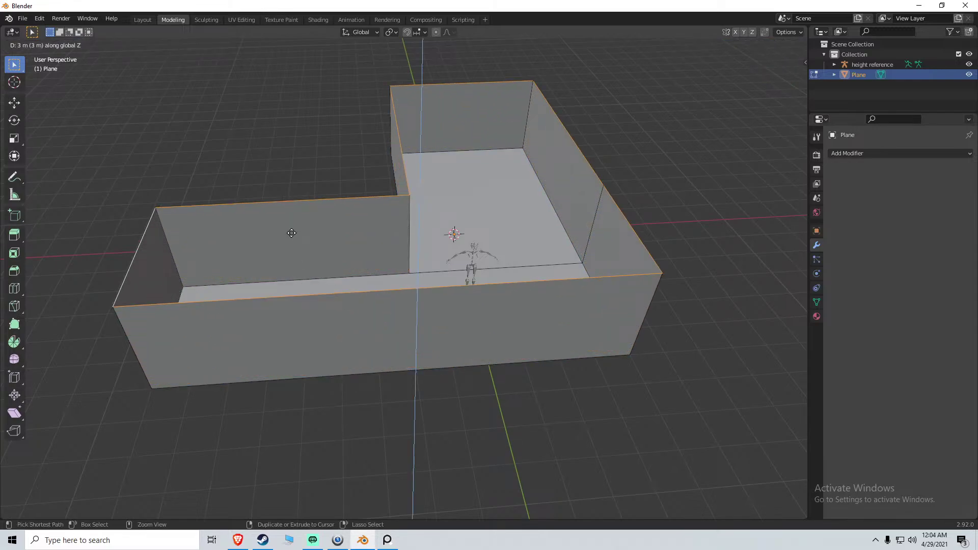
pyautogui.click(291, 232)
pyautogui.moveTo(347, 228); pyautogui.dragTo(505, 236, button='middle')
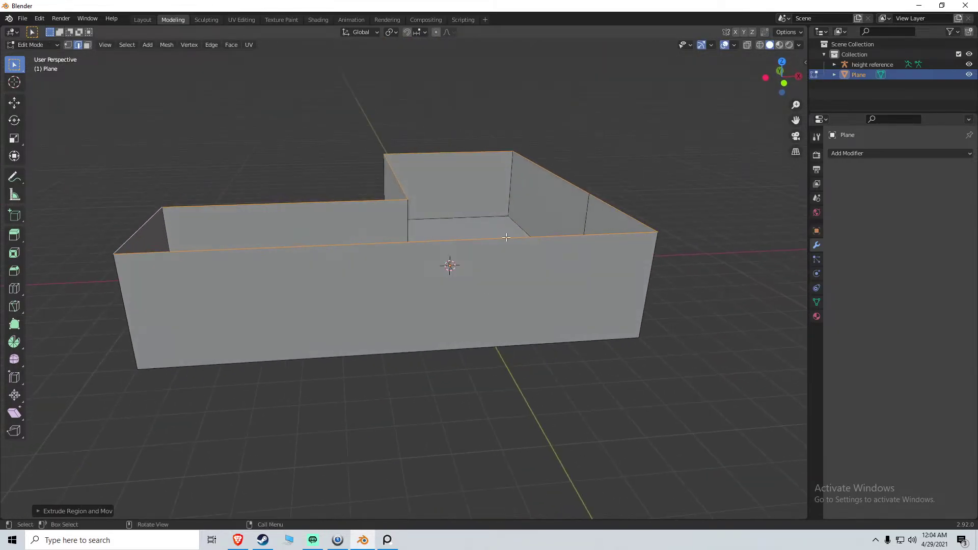
# Examine the wall height and inner corner in PureRef's dark wooden interior image, and return to Blender
pyautogui.click(387, 540)
pyautogui.moveTo(494, 271); pyautogui.dragTo(509, 366, button='right')
pyautogui.moveTo(515, 302); pyautogui.dragTo(482, 338, button='right')
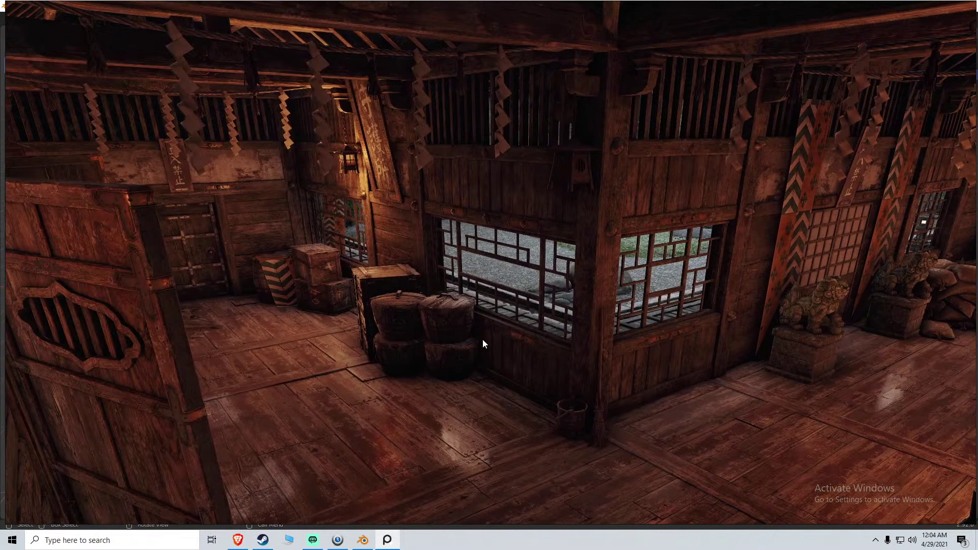
pyautogui.click(388, 539)
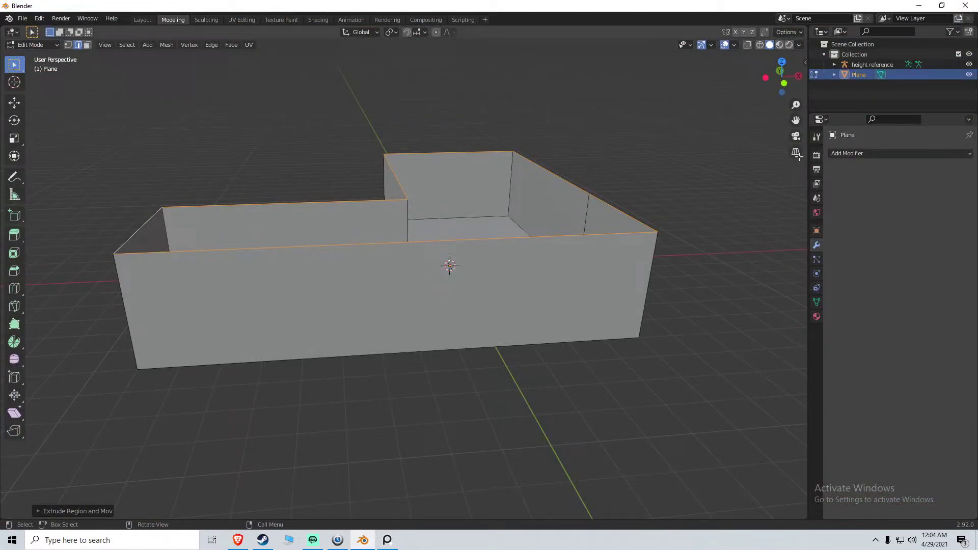
# Leave mesh editing and focus on the height reference figure to compare its size with the surrounding walls
pyautogui.click(860, 65)
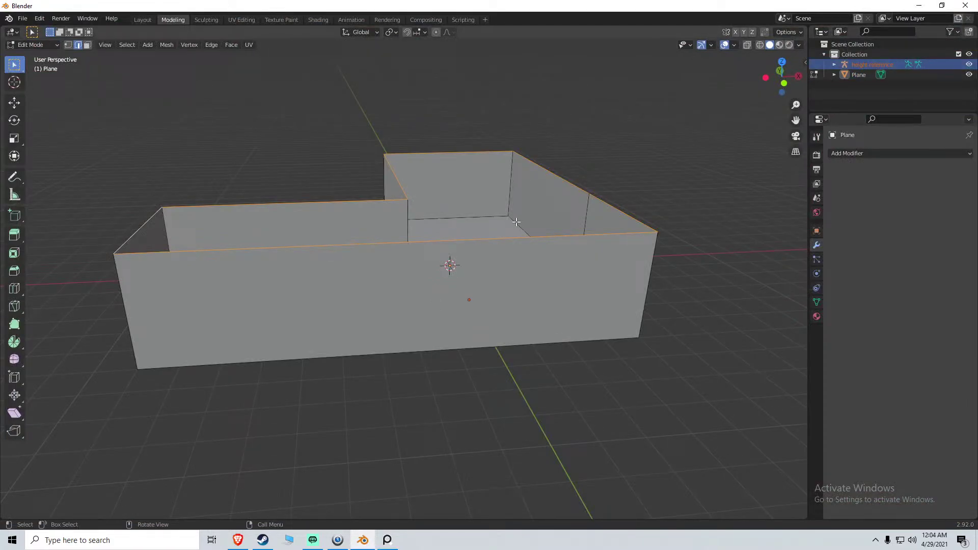
pyautogui.press('KP_Decimal')
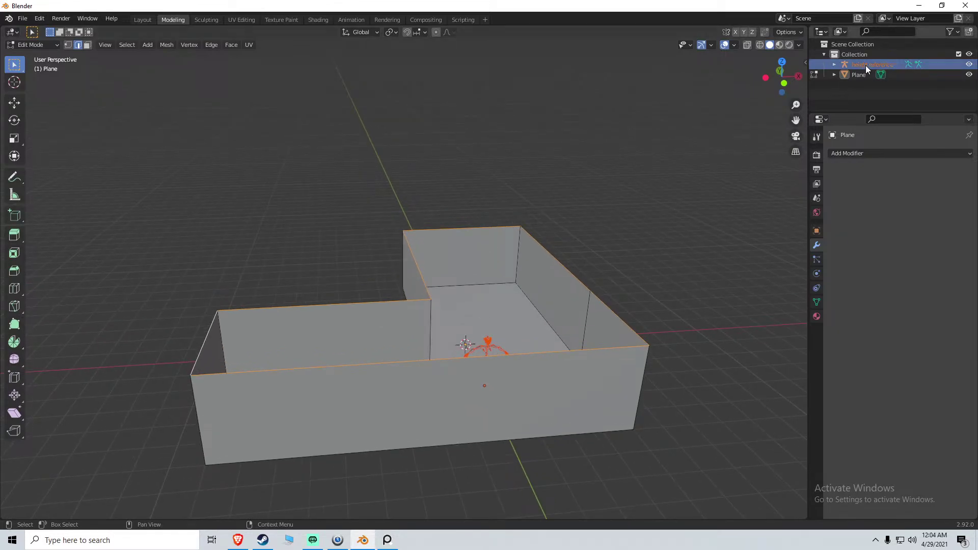
pyautogui.click(489, 345)
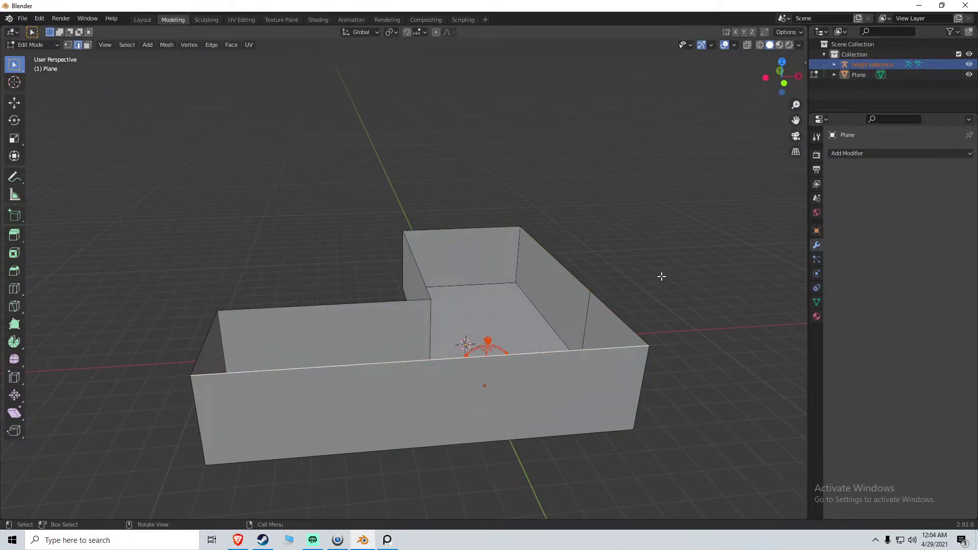
pyautogui.press('Tab')
pyautogui.click(486, 347)
pyautogui.press('KP_Decimal')
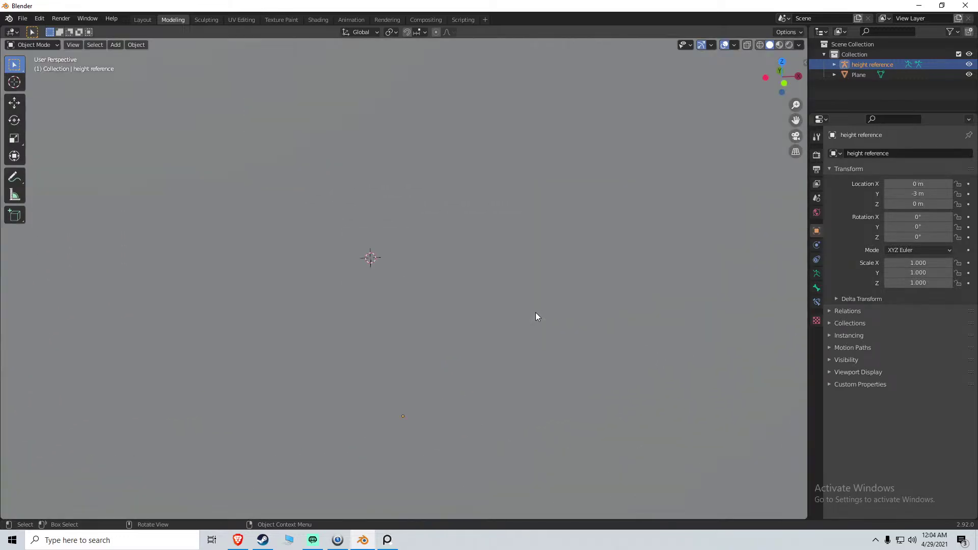
pyautogui.moveTo(536, 313); pyautogui.dragTo(582, 216, button='middle')
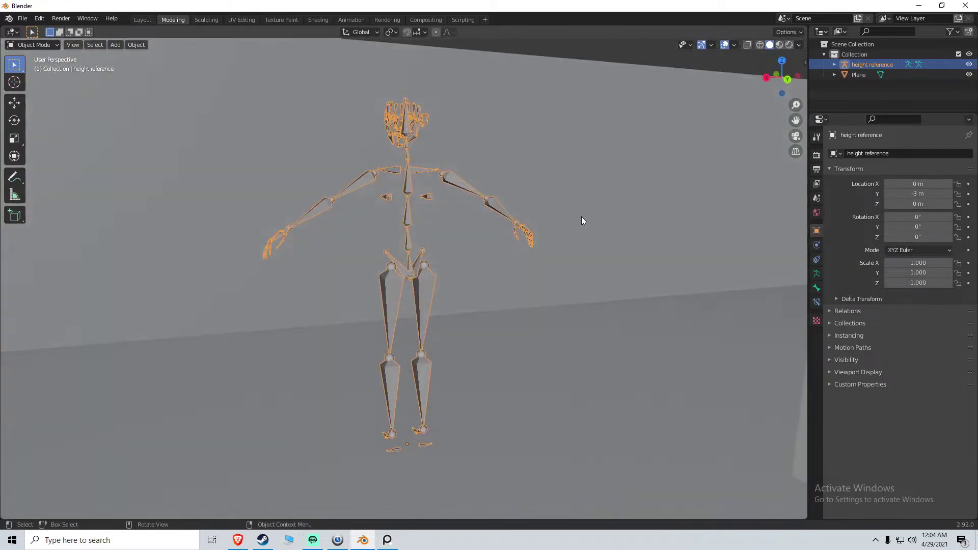
pyautogui.click(390, 211)
pyautogui.moveTo(390, 211); pyautogui.dragTo(803, 250, button='middle')
pyautogui.press('a')
pyautogui.click(394, 217)
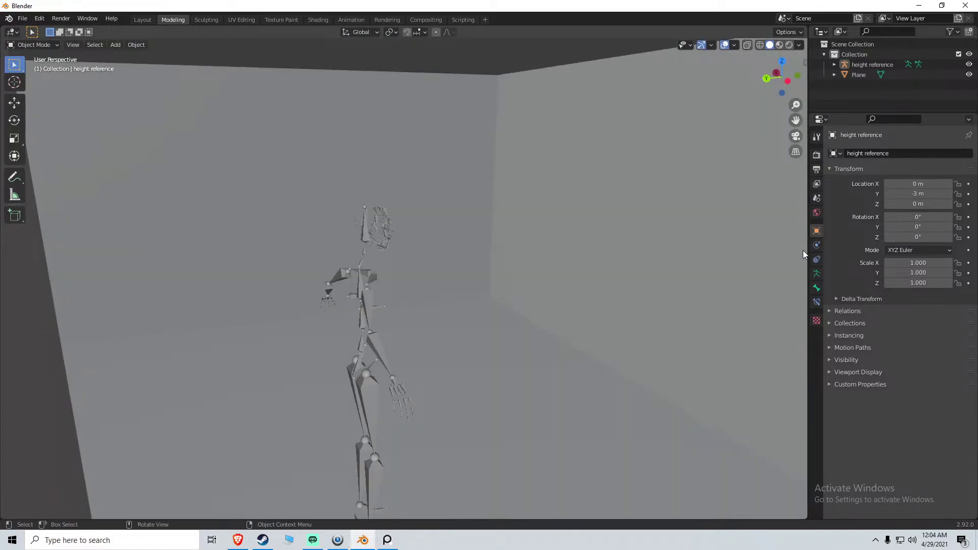
pyautogui.scroll(-8, 527, 258)
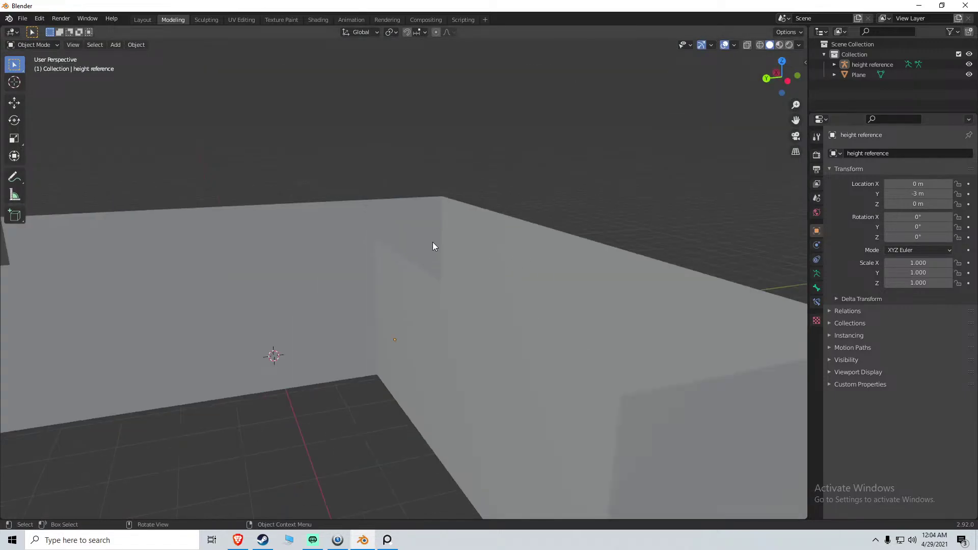
pyautogui.moveTo(433, 242); pyautogui.dragTo(327, 256, button='middle')
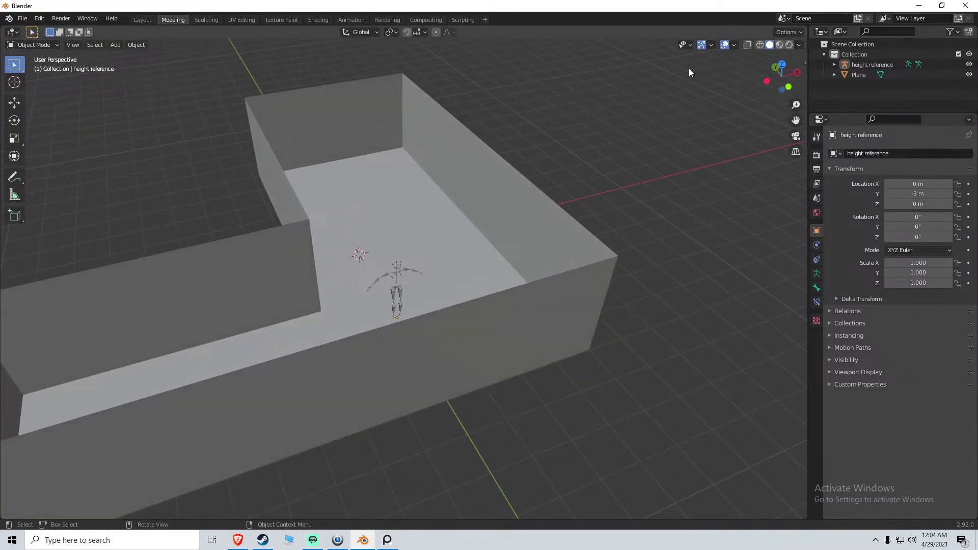
# Reopen the room mesh for editing and compare its wing widths with the wooden interior image in PureRef
pyautogui.moveTo(502, 153); pyautogui.dragTo(422, 279, button='middle')
pyautogui.click(399, 331)
pyautogui.press('Tab')
pyautogui.moveTo(358, 324); pyautogui.dragTo(453, 250, button='middle')
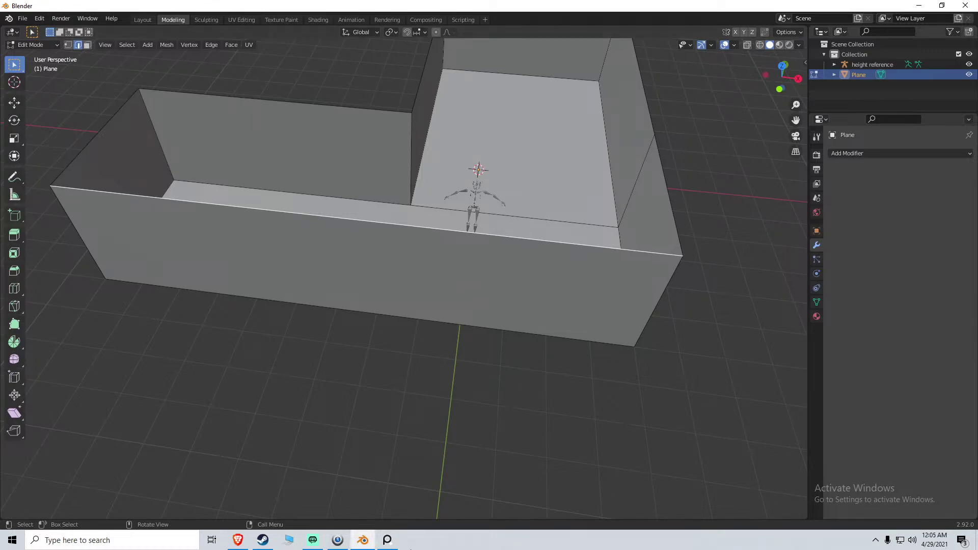
pyautogui.click(387, 540)
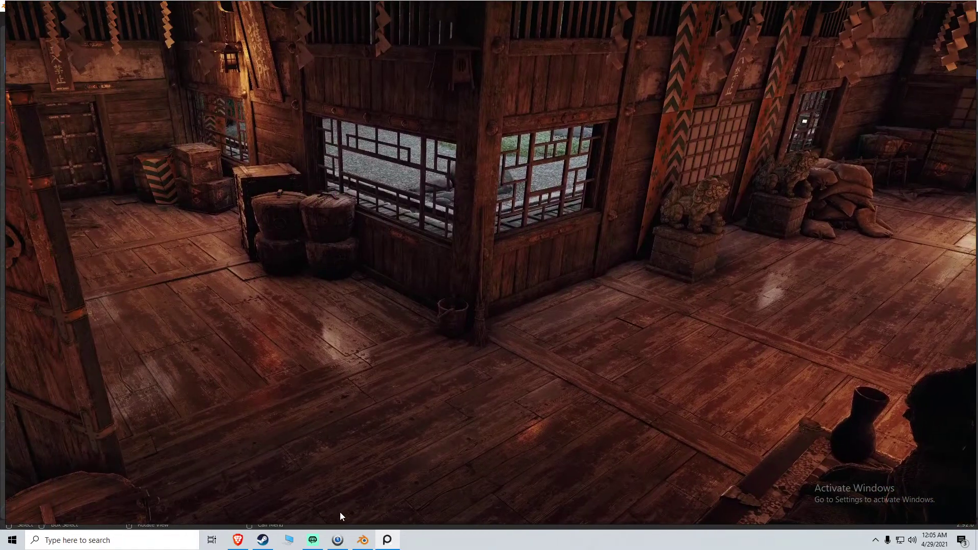
pyautogui.click(363, 540)
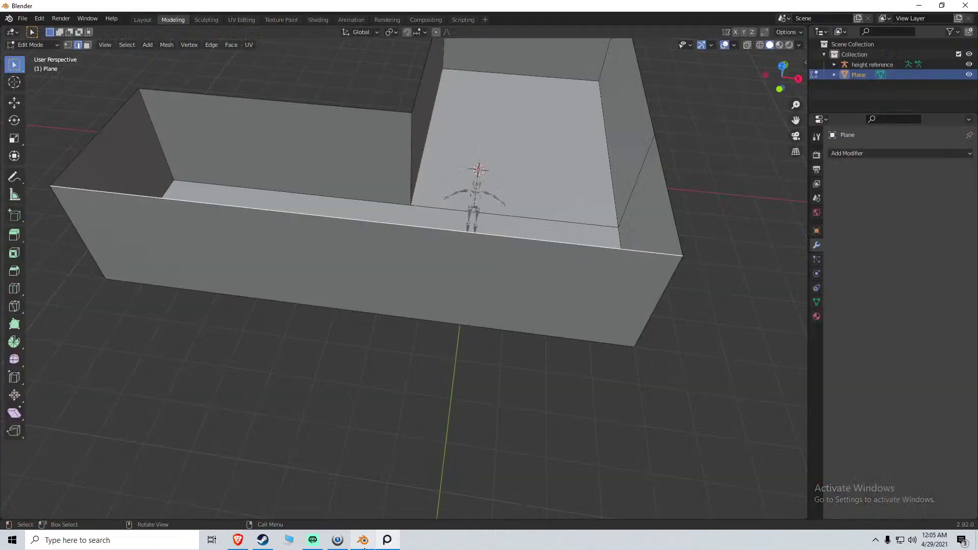
pyautogui.moveTo(445, 166); pyautogui.dragTo(395, 161, button='middle')
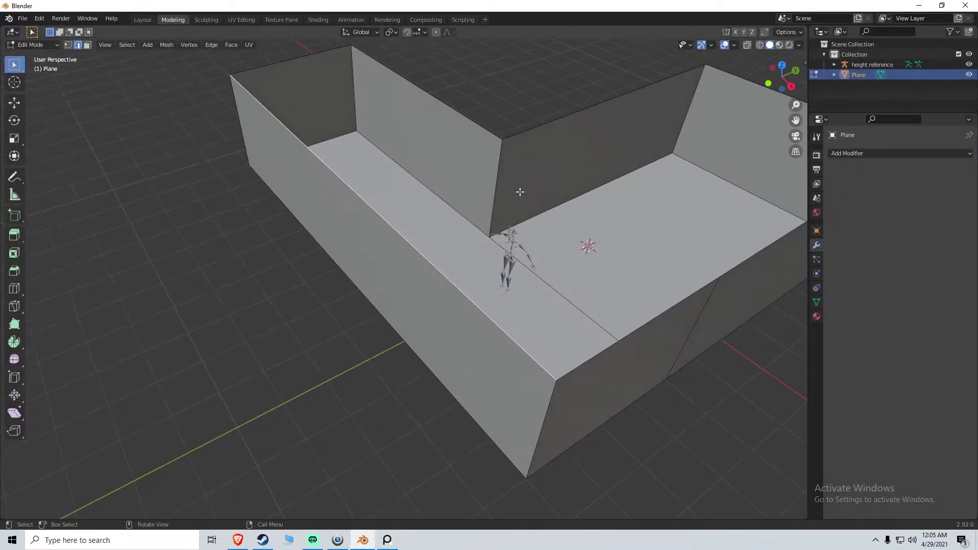
# Undo the recent selection changes and the wall extrusion, back to the flat L-shaped floor
pyautogui.hotkey('ctrl', 'z')
pyautogui.hotkey('ctrl', 'z')
pyautogui.hotkey('ctrl', 'z')
pyautogui.hotkey('ctrl', 'z')
pyautogui.hotkey('ctrl', 'z')
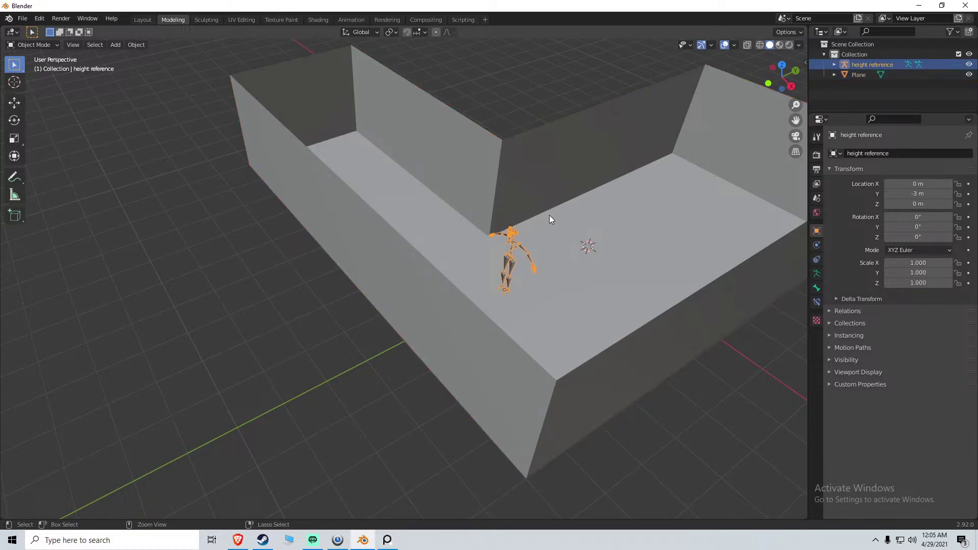
pyautogui.hotkey('ctrl', 'z')
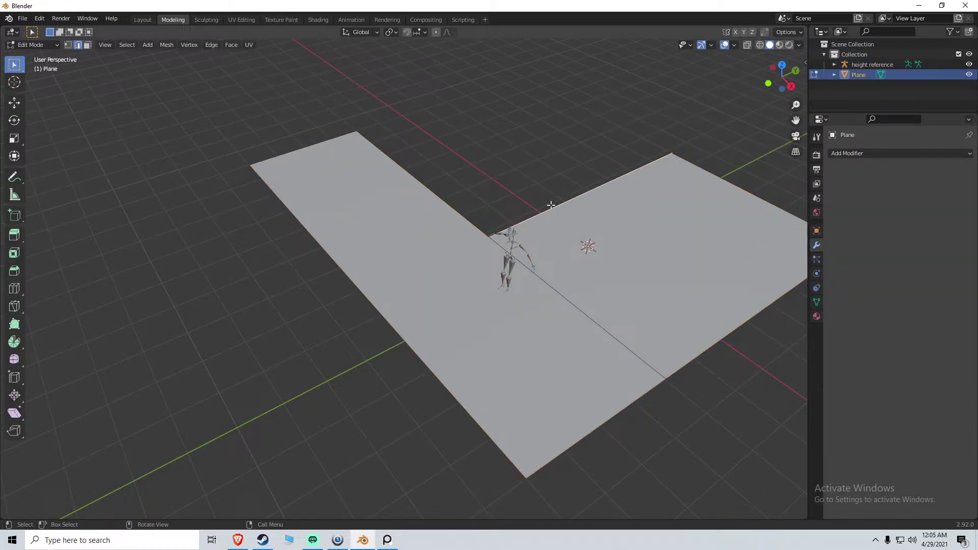
# Move the inner edge of the wing running in Y along X toward its outer side to narrow that wing
pyautogui.moveTo(550, 204); pyautogui.dragTo(581, 213, button='middle')
pyautogui.press('g')
pyautogui.press('x')
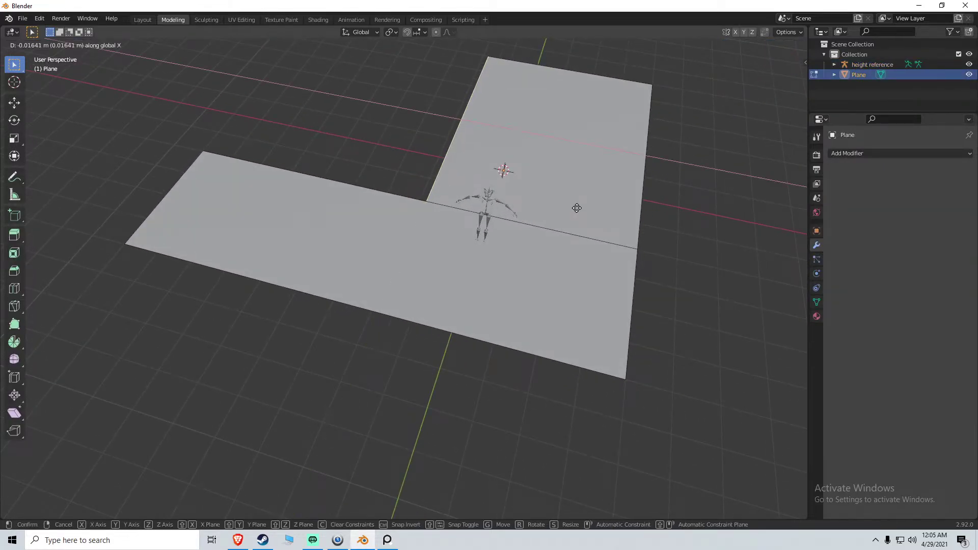
pyautogui.click(601, 216)
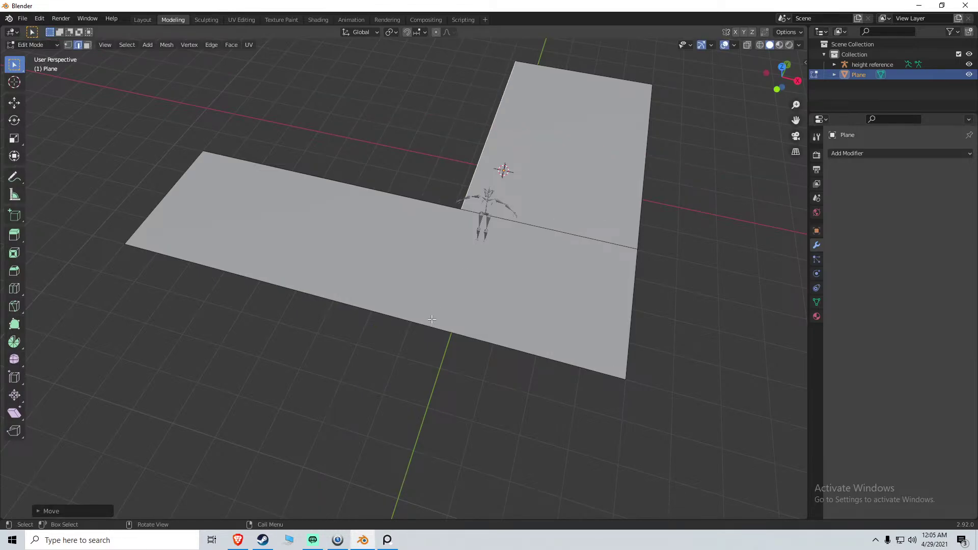
pyautogui.moveTo(601, 216); pyautogui.dragTo(485, 255, button='middle')
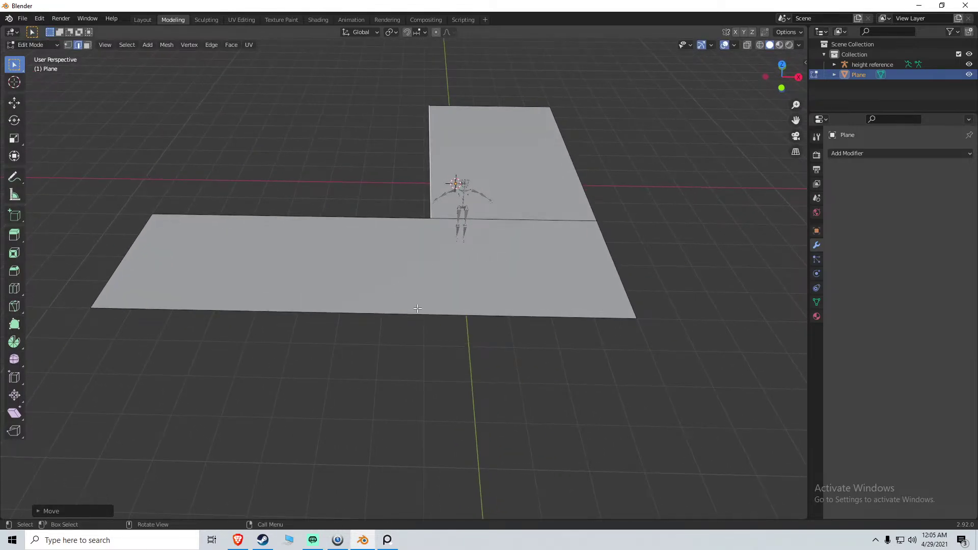
# Select all outer edges of the L-shaped floor and extrude them upward along Z to rebuild the walls
pyautogui.keyDown('shift'); pyautogui.click(489, 109); pyautogui.keyUp('shift')
pyautogui.keyDown('shift'); pyautogui.click(573, 168); pyautogui.keyUp('shift')
pyautogui.keyDown('shift'); pyautogui.click(600, 253); pyautogui.keyUp('shift')
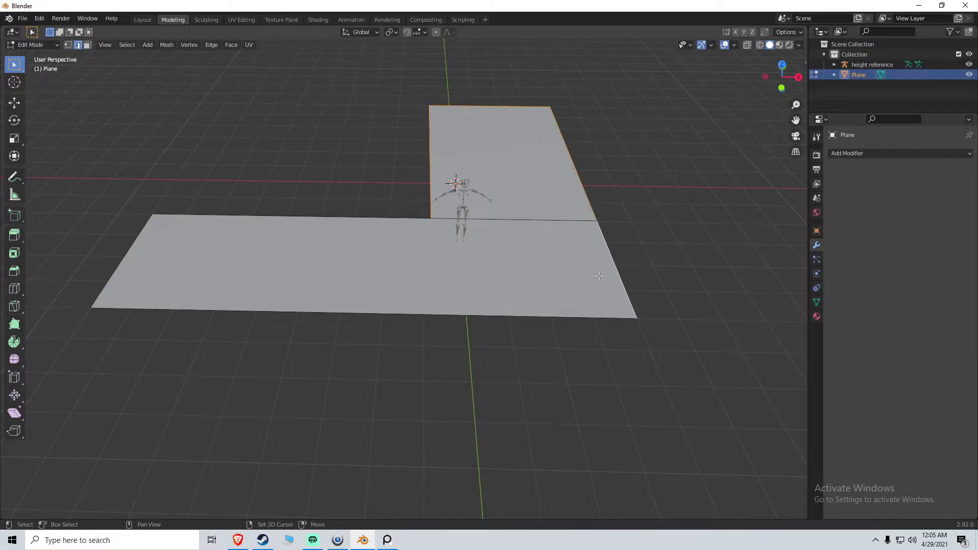
pyautogui.keyDown('shift'); pyautogui.click(516, 322); pyautogui.keyUp('shift')
pyautogui.keyDown('shift'); pyautogui.click(333, 214); pyautogui.keyUp('shift')
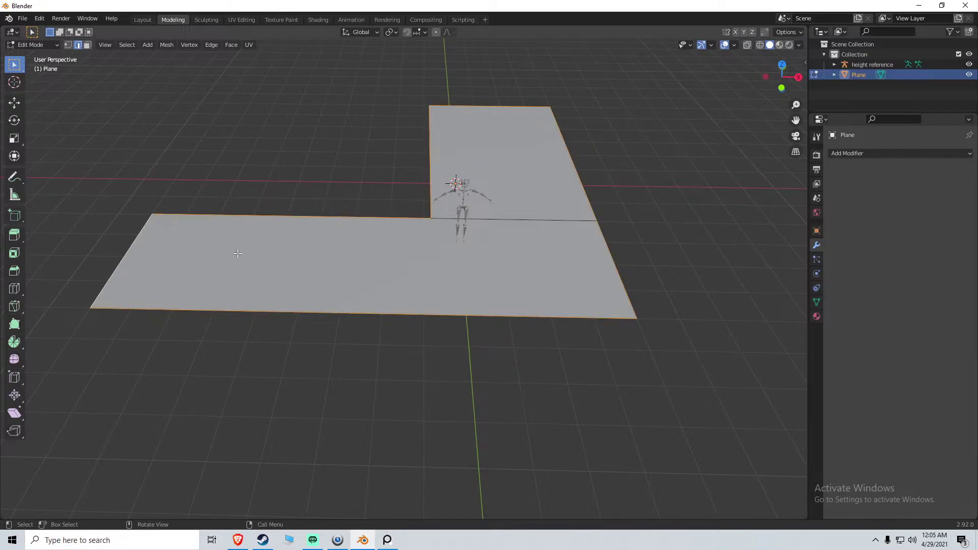
pyautogui.press('e')
pyautogui.press('z')
pyautogui.moveTo(252, 206)
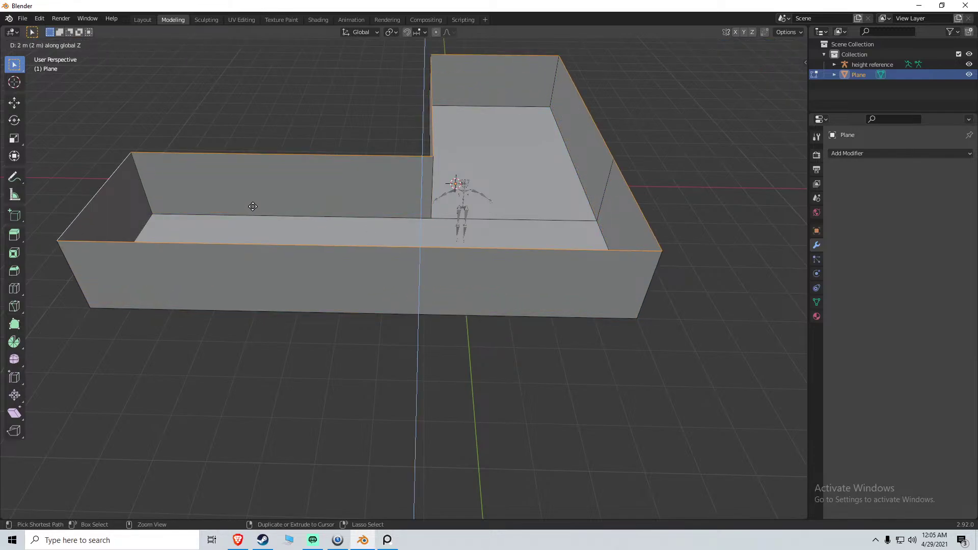
pyautogui.click(240, 396)
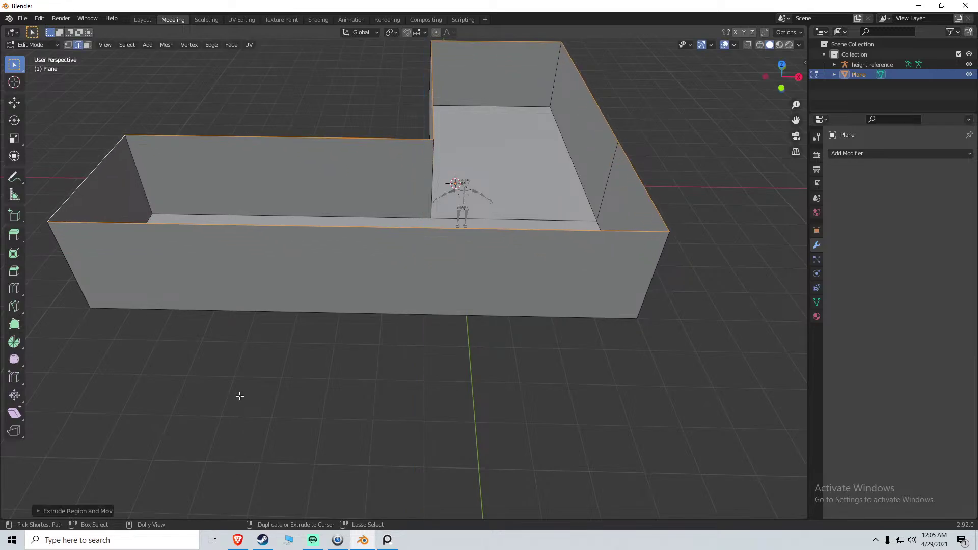
pyautogui.moveTo(270, 366); pyautogui.dragTo(437, 421, button='middle')
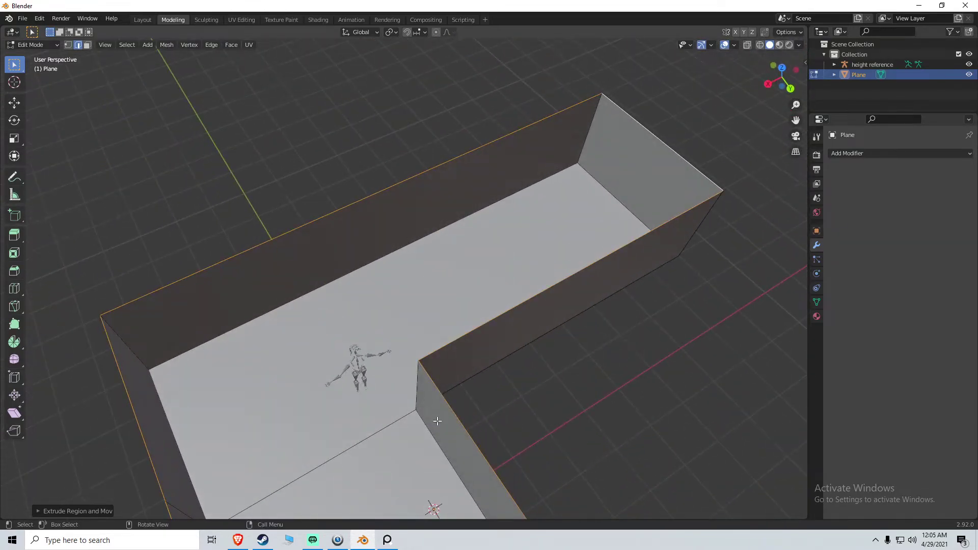
# Examine the room's wing widths and wall height against the human figure from above and in perspective
pyautogui.moveTo(333, 224); pyautogui.dragTo(404, 268, button='middle')
pyautogui.scroll(4, 448, 330)
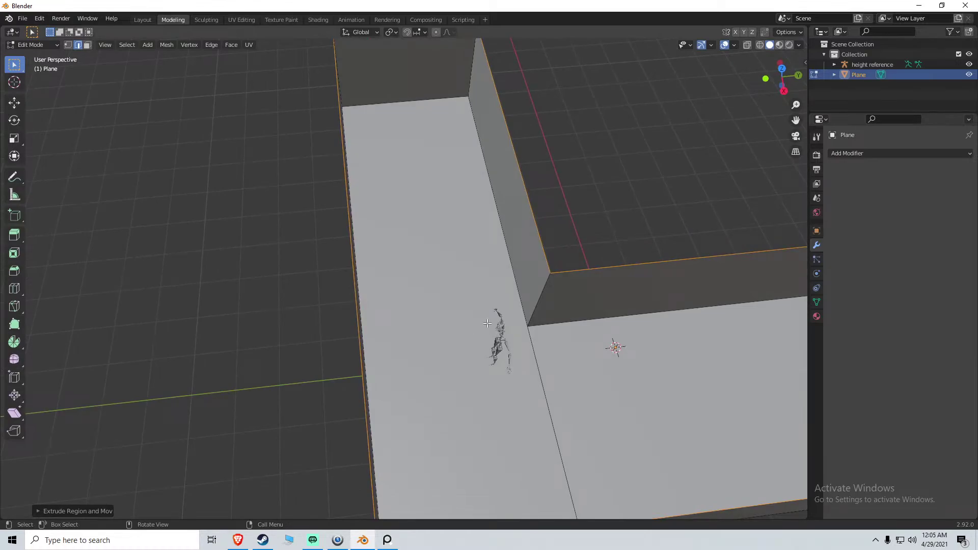
pyautogui.press('KP_7')
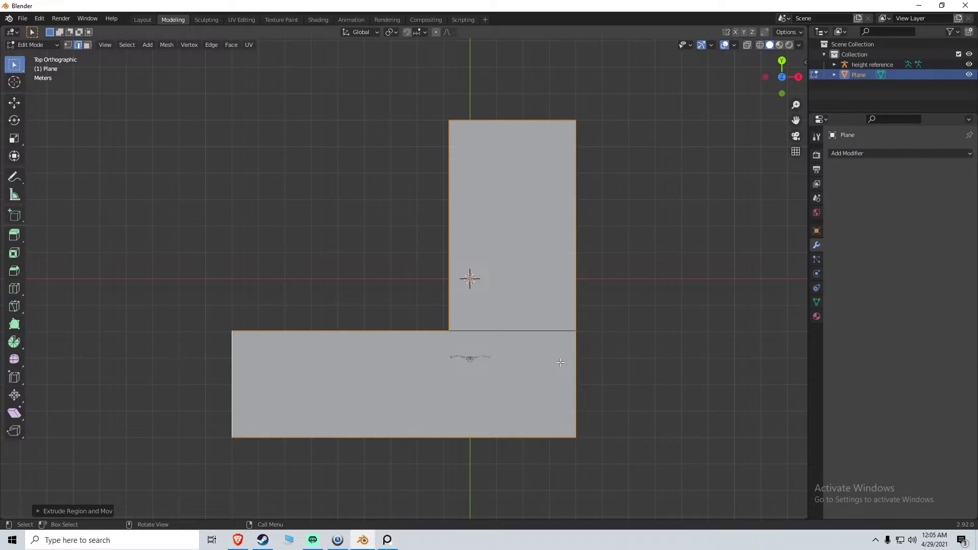
pyautogui.moveTo(560, 362); pyautogui.dragTo(560, 363, button='middle')
pyautogui.press('KP_1')
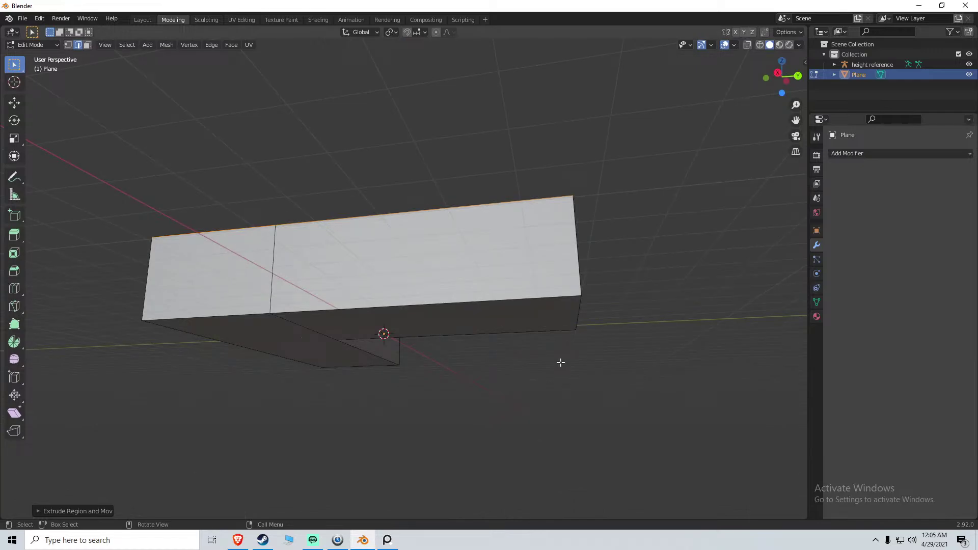
pyautogui.press('KP_7')
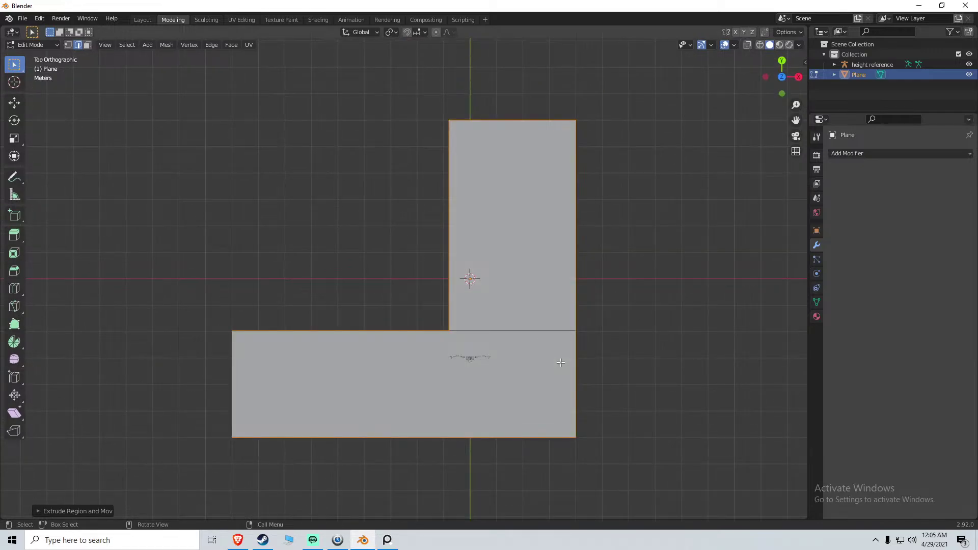
pyautogui.press('KP_1')
pyautogui.moveTo(561, 362); pyautogui.dragTo(561, 363, button='middle')
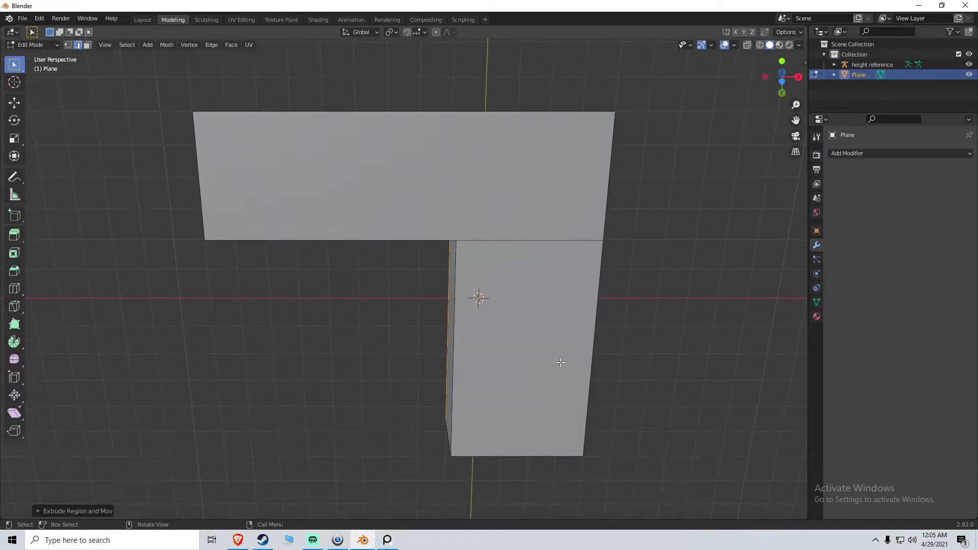
pyautogui.press('KP_7')
pyautogui.moveTo(512, 339); pyautogui.dragTo(541, 270, button='middle')
pyautogui.scroll(2, 301, 220)
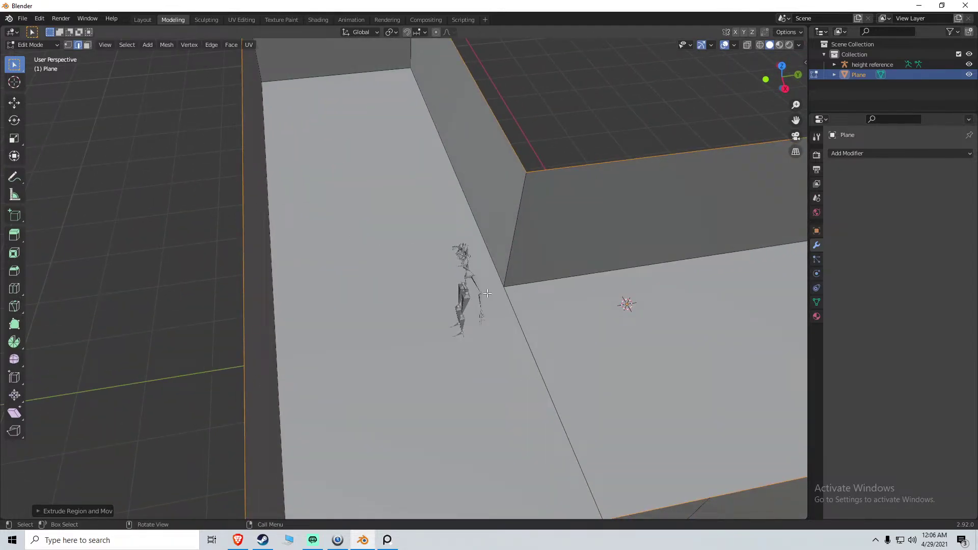
# Undo the wall extrusion, the edge selections and the last narrowing of the wing running in Y, back to the flat floor
pyautogui.hotkey('ctrl', 'z')
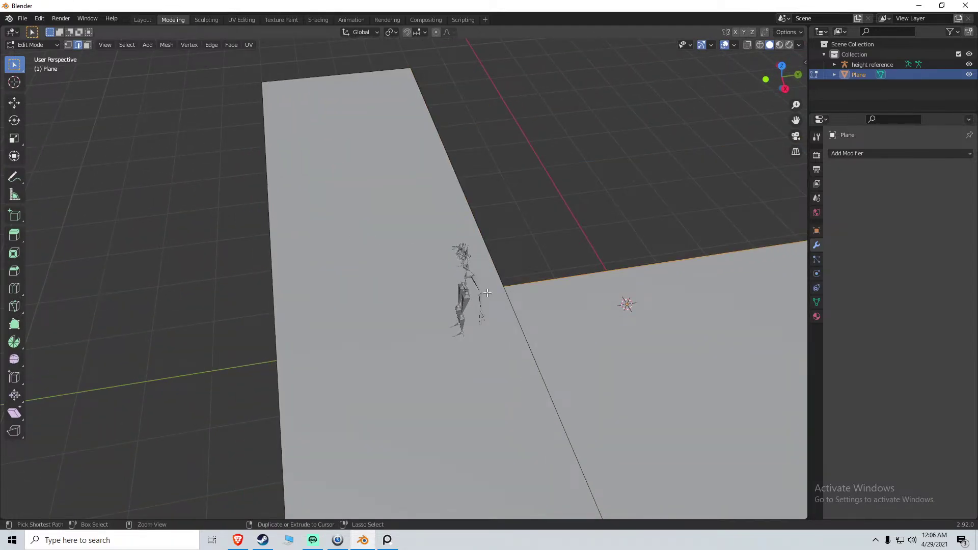
pyautogui.hotkey('ctrl', 'z')
pyautogui.hotkey('ctrl', 'z')
pyautogui.hotkey('ctrl', 'z')
pyautogui.hotkey('ctrl', 'z')
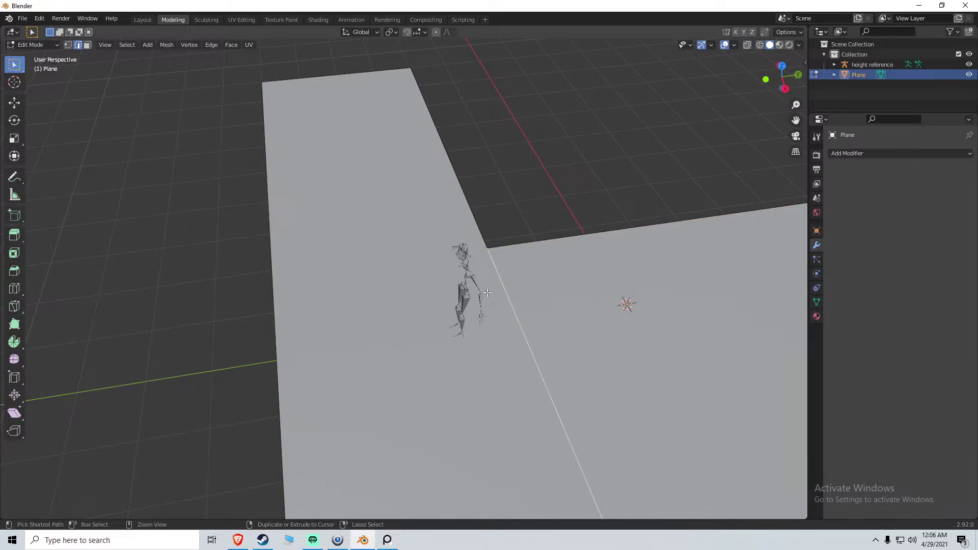
# Move the inner edge of the wing running in Y, together with its continuation across the corner, along X to narrow the wing
pyautogui.click(515, 243)
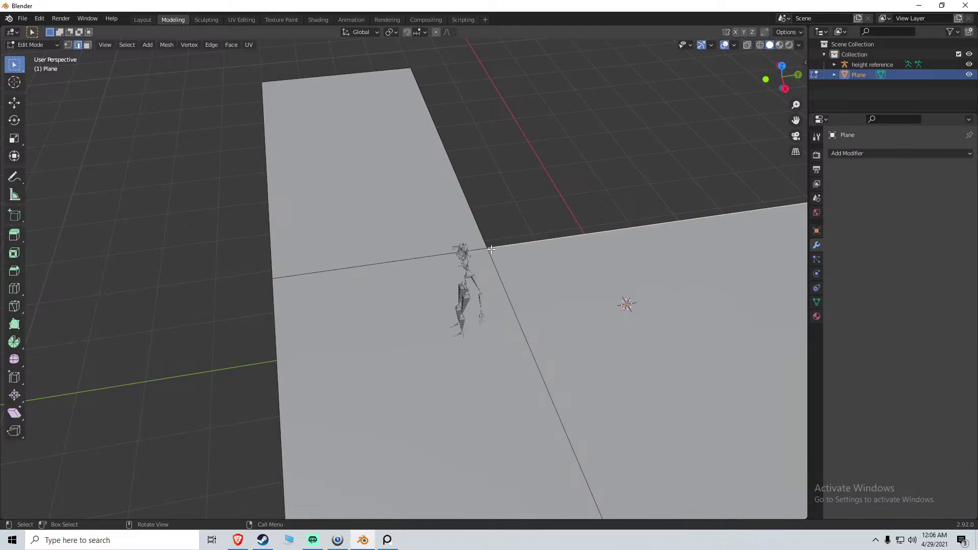
pyautogui.keyDown('shift'); pyautogui.click(456, 250); pyautogui.keyUp('shift')
pyautogui.press('g')
pyautogui.press('x')
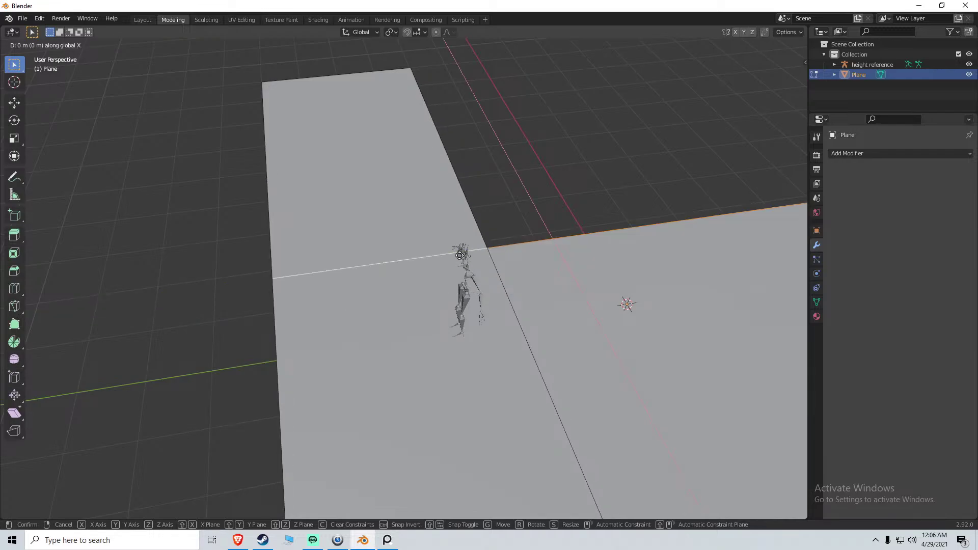
pyautogui.click(477, 289)
# Extrude the outer edges of the L-shaped floor upward along Z, omitting the inner edge of the Y wing
pyautogui.moveTo(477, 290); pyautogui.dragTo(540, 258, button='middle')
pyautogui.scroll(-5, 540, 258)
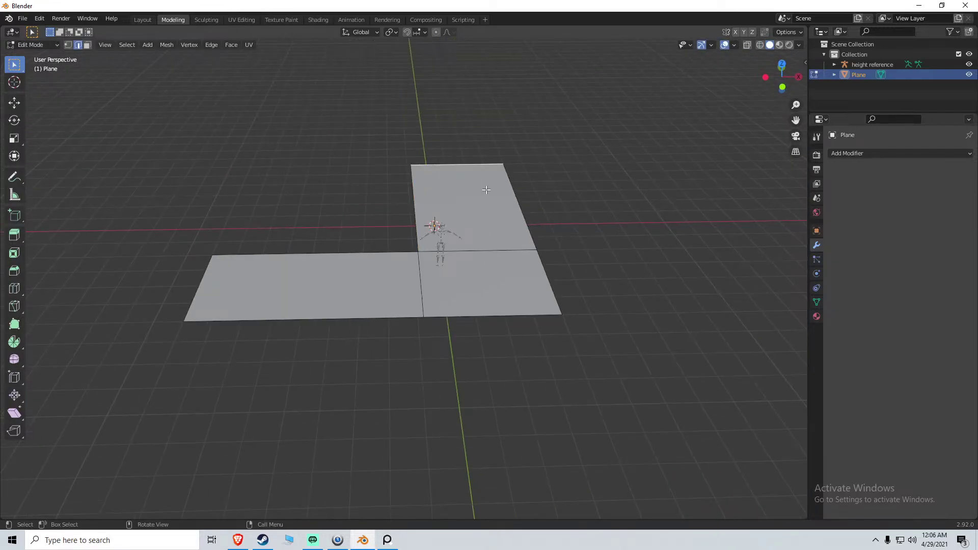
pyautogui.click(404, 253)
pyautogui.keyDown('shift'); pyautogui.click(370, 320); pyautogui.keyUp('shift')
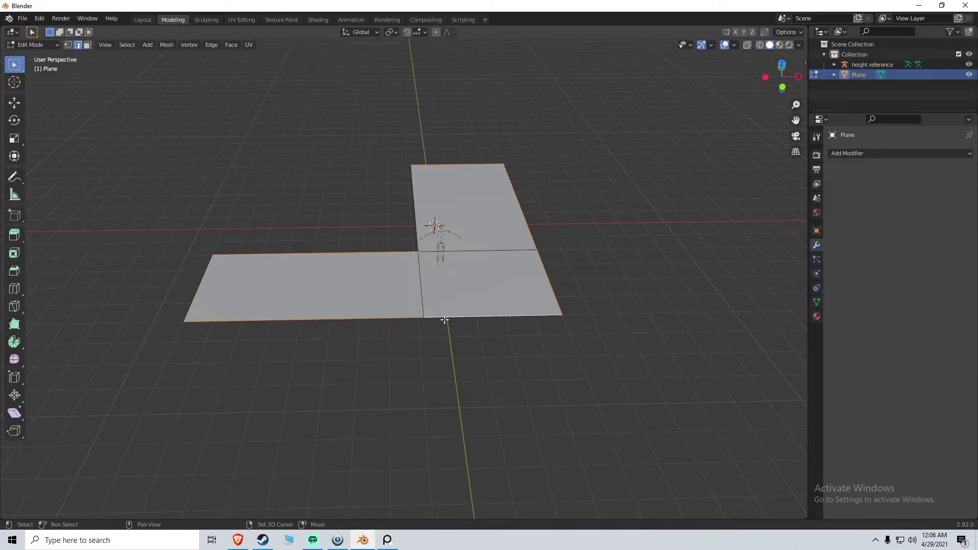
pyautogui.keyDown('alt'); pyautogui.click(204, 281); pyautogui.keyUp('alt')
pyautogui.press('e')
pyautogui.press('z')
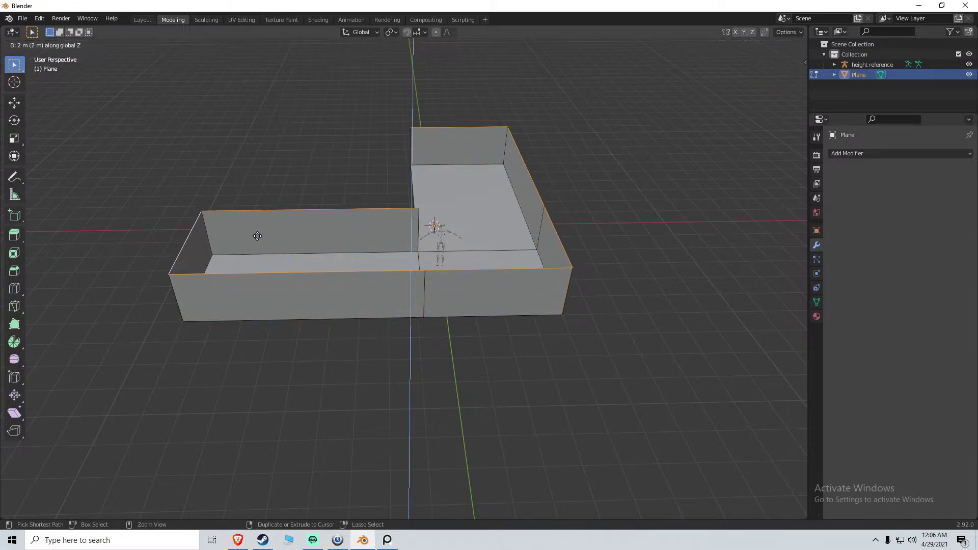
pyautogui.click(255, 113)
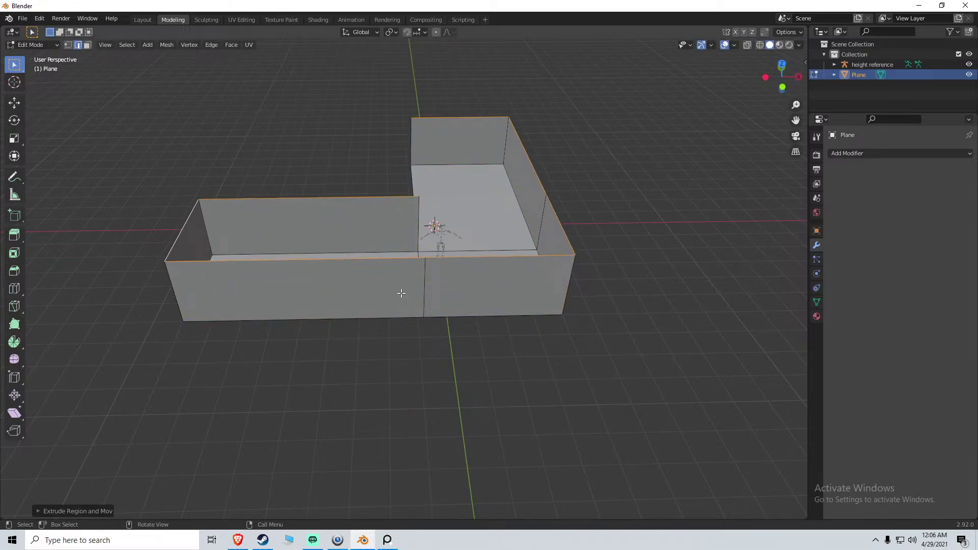
# Extrude the open inner edge of the Y wing upward along Z by about 2.6 m to match the neighbouring walls
pyautogui.click(402, 312)
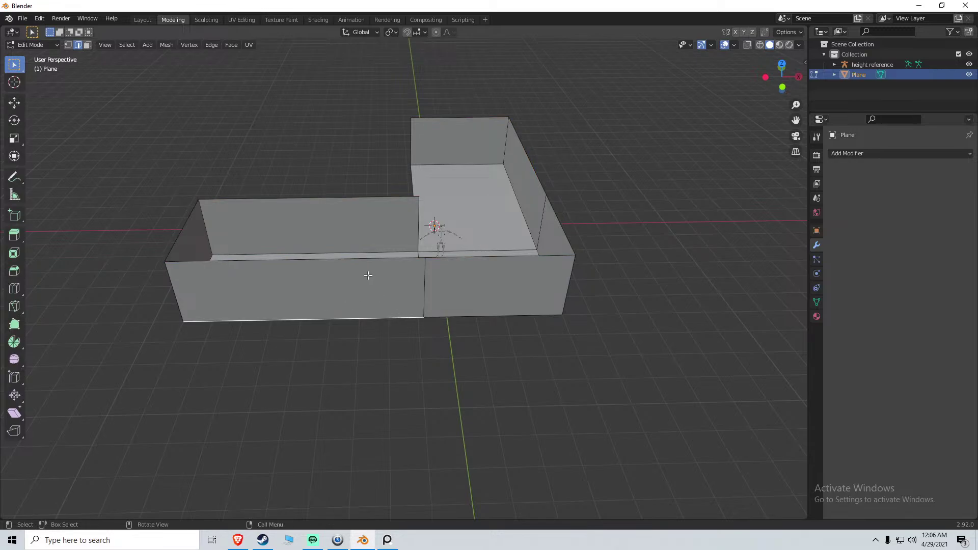
pyautogui.click(426, 278)
pyautogui.moveTo(398, 270); pyautogui.dragTo(489, 288, button='middle')
pyautogui.moveTo(596, 268); pyautogui.dragTo(363, 312, button='middle')
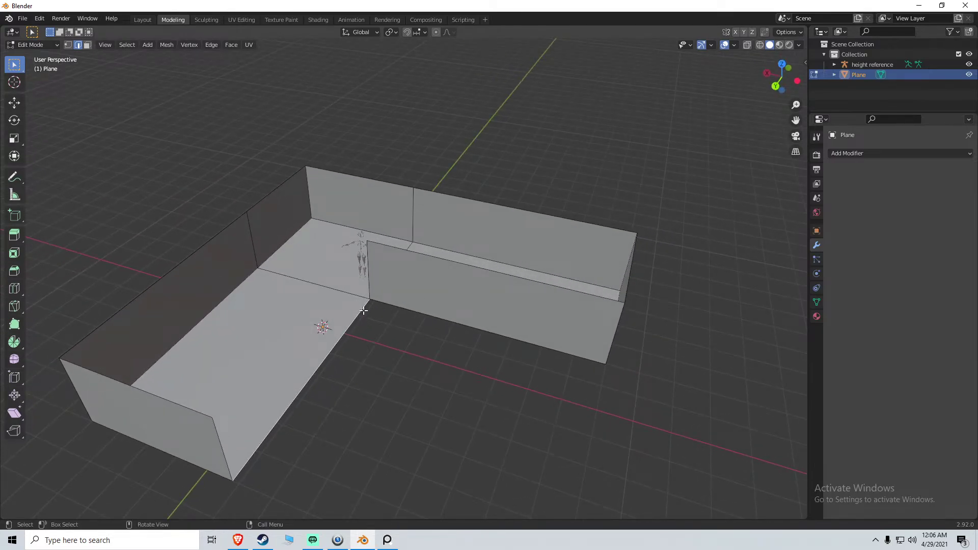
pyautogui.press('g')
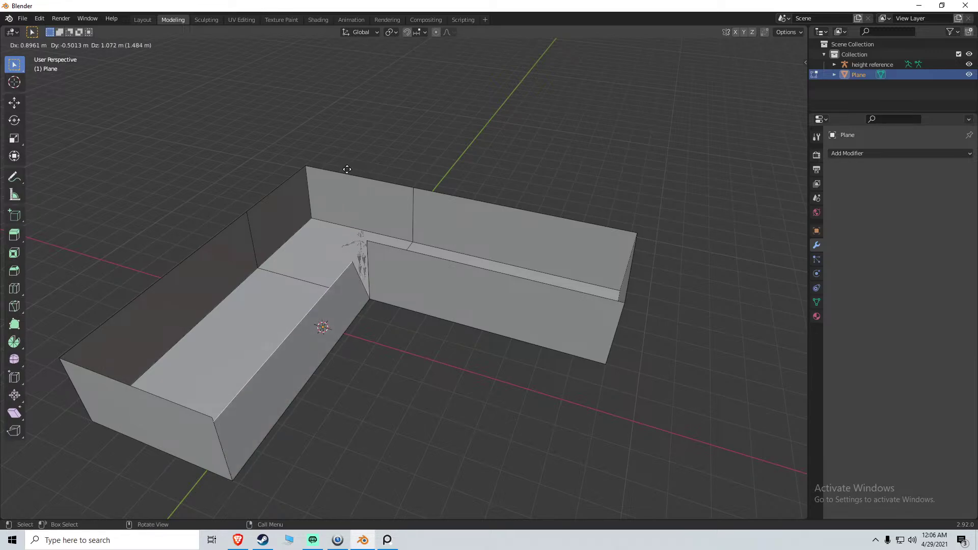
pyautogui.press('z')
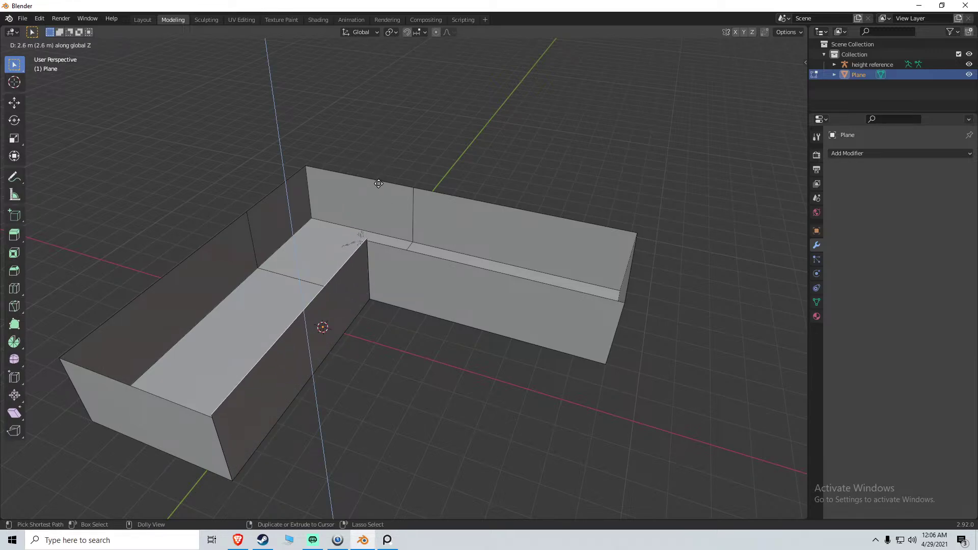
pyautogui.click(379, 205)
pyautogui.moveTo(382, 193)
pyautogui.mouseDown(button='middle')
pyautogui.moveTo(142, 170)
pyautogui.moveTo(386, 198)
pyautogui.mouseUp(button='middle')
pyautogui.moveTo(470, 208); pyautogui.dragTo(501, 254, button='middle')
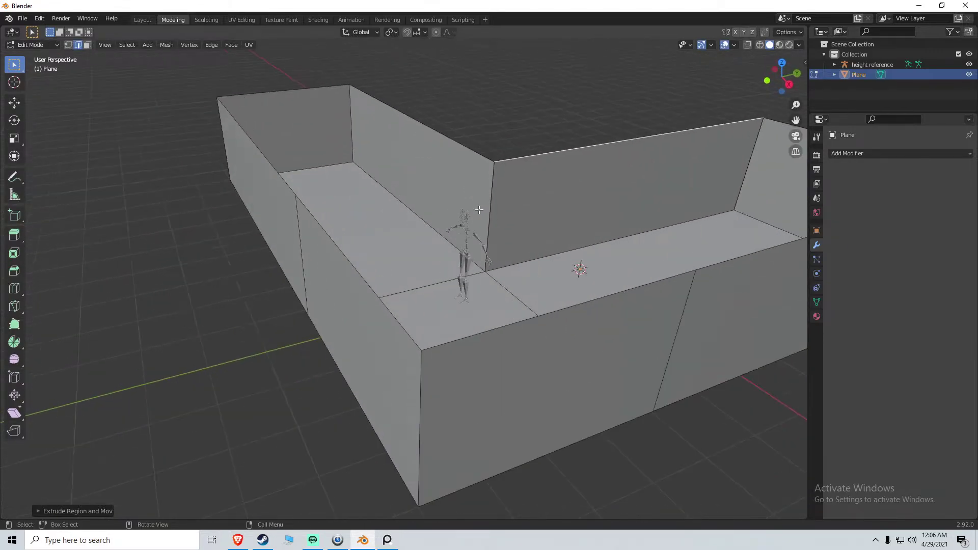
# Undo both wall extrusions and add the inner edge of the Y wing to the outer-edge selection of the floor
pyautogui.hotkey('ctrl', 'z')
pyautogui.hotkey('ctrl', 'z')
pyautogui.click(526, 262)
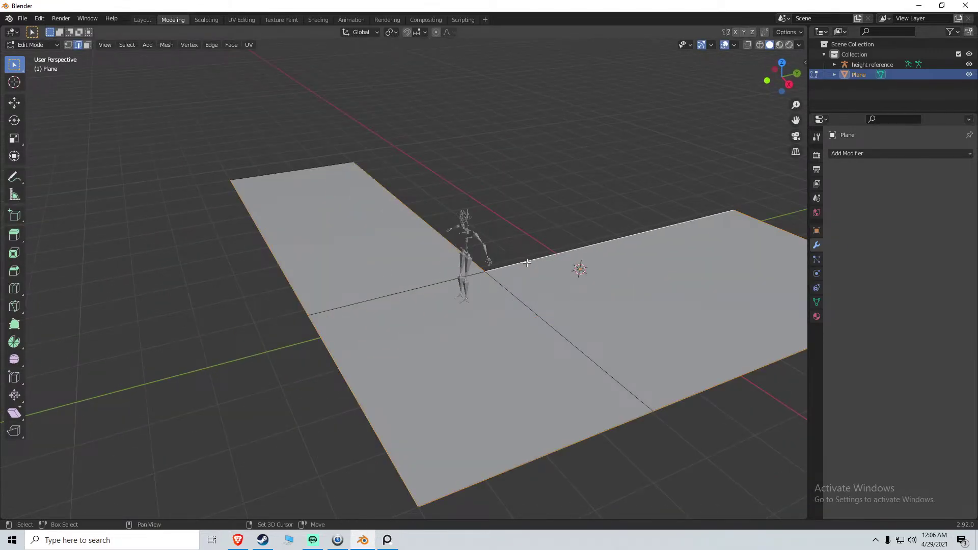
pyautogui.press('e')
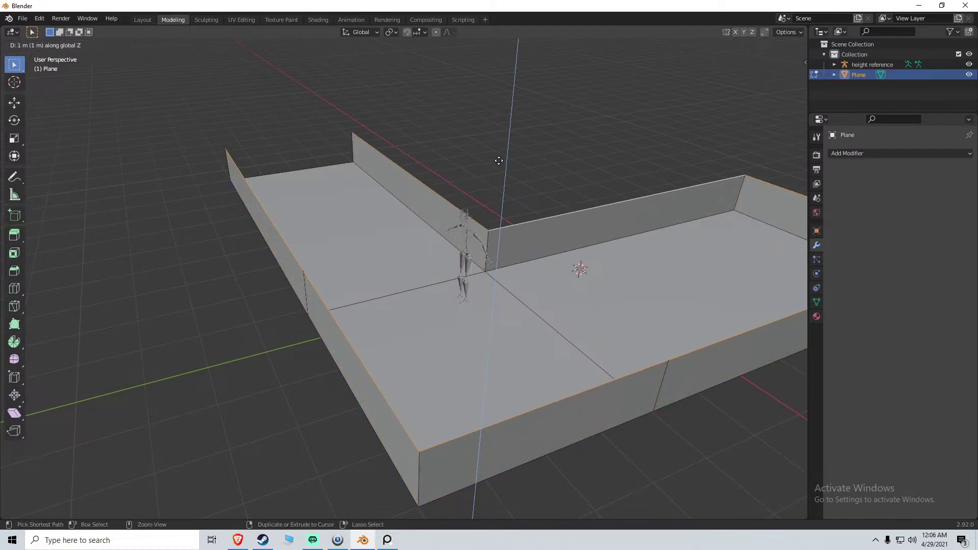
pyautogui.press('Escape')
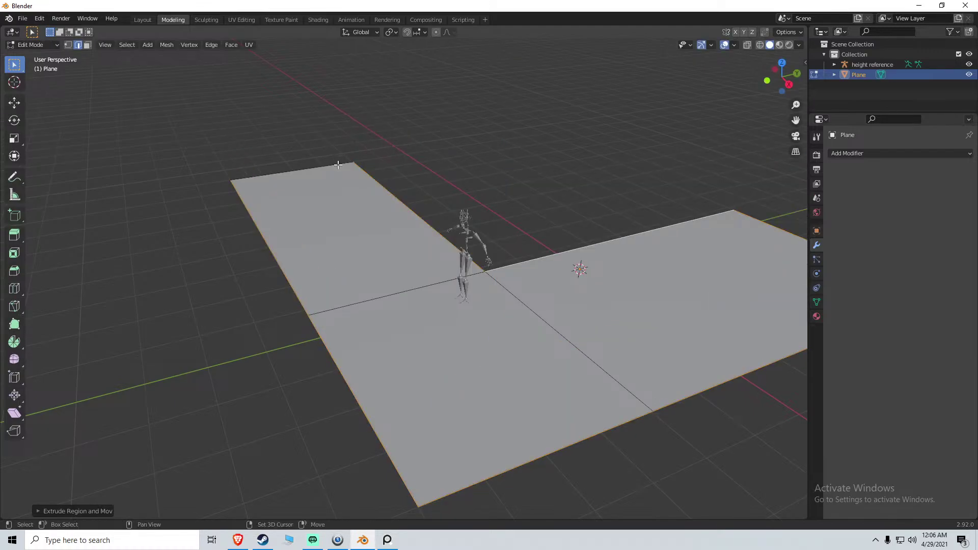
# Add the end edge of the X wing to the selection and extrude all outer floor edges upward along Z as walls
pyautogui.moveTo(440, 149); pyautogui.dragTo(453, 166, button='middle')
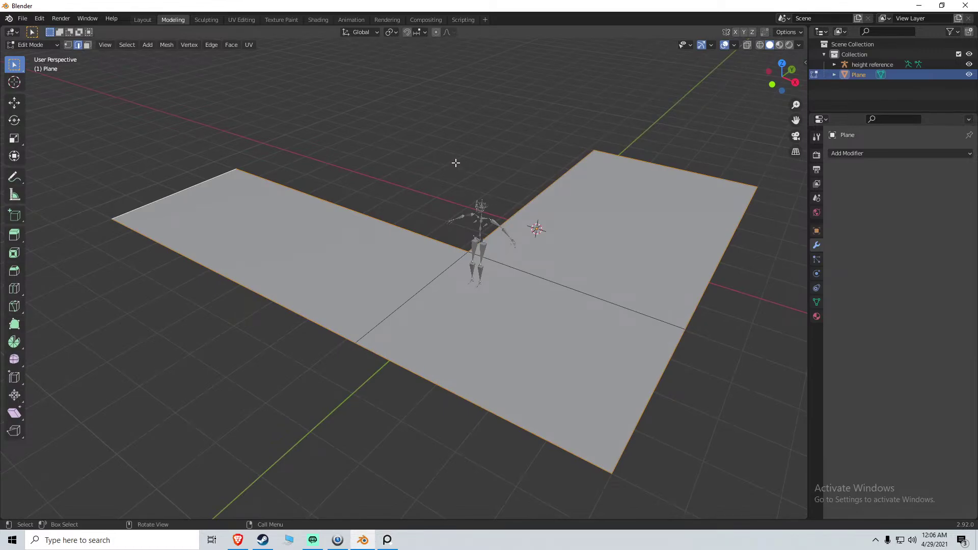
pyautogui.press('e')
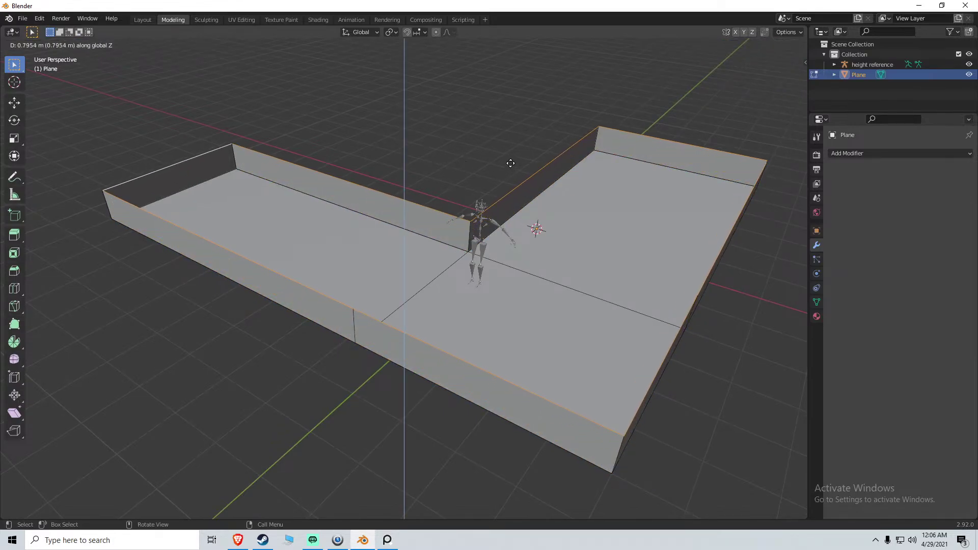
pyautogui.click(522, 404)
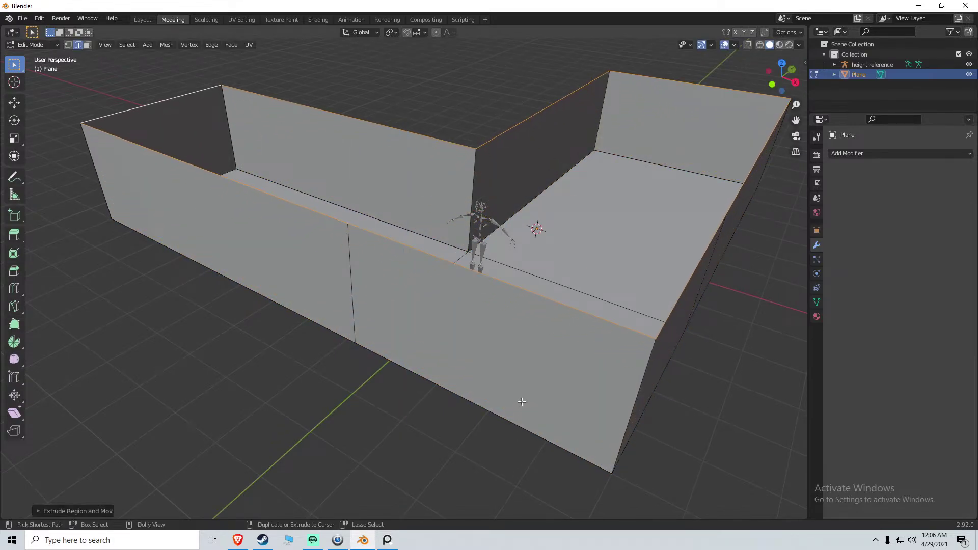
# Select the vertical seam edge on the long outer wall and examine the rebuilt walls around the human figure
pyautogui.moveTo(388, 341); pyautogui.dragTo(437, 339, button='middle')
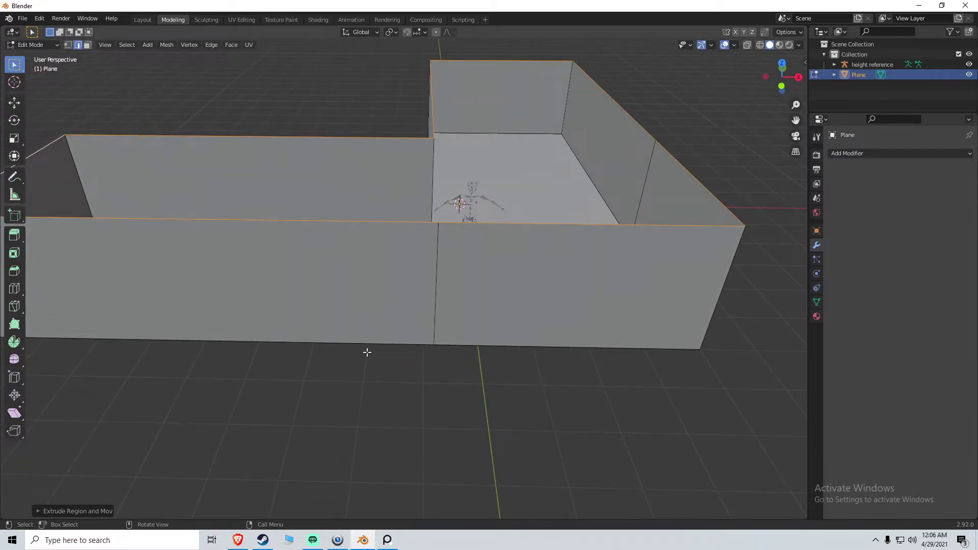
pyautogui.click(419, 290)
pyautogui.click(435, 300)
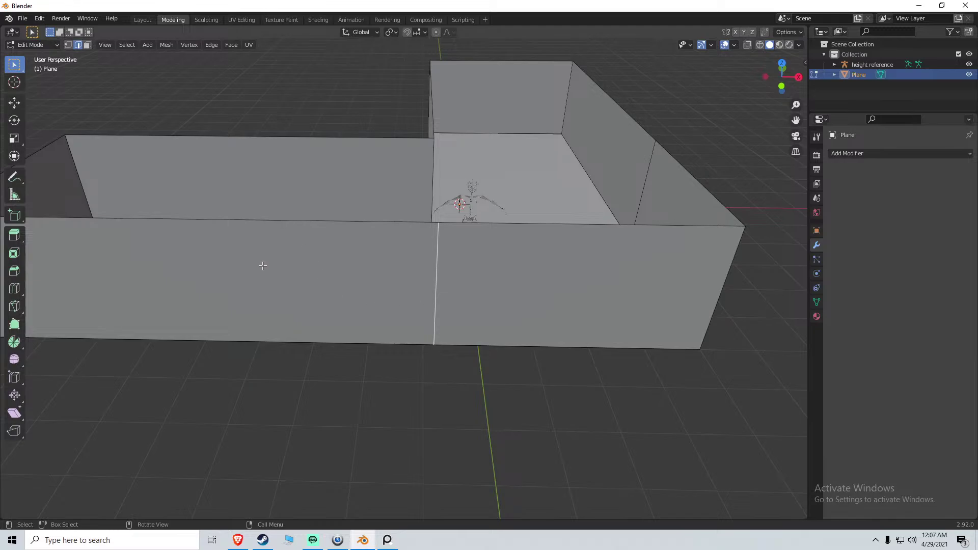
pyautogui.moveTo(274, 309); pyautogui.dragTo(328, 355, button='middle')
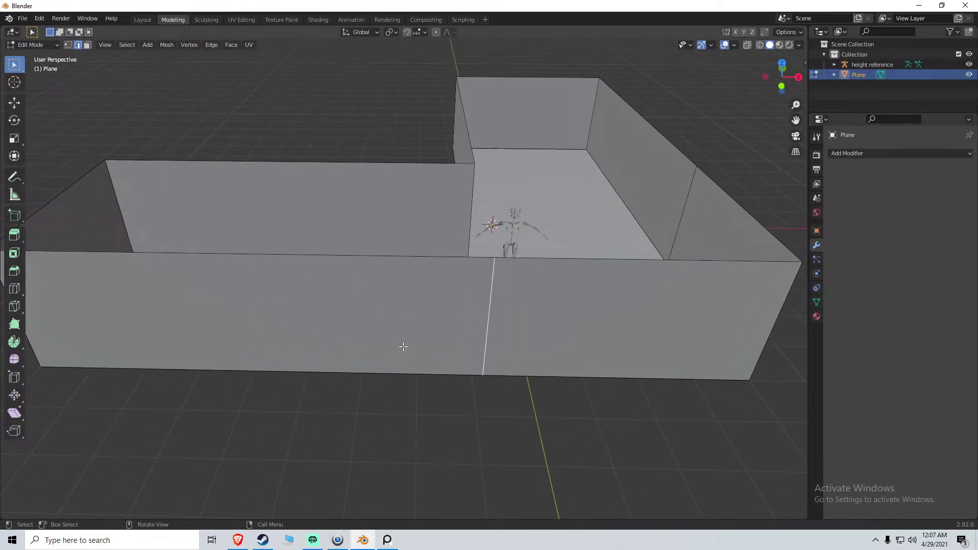
pyautogui.moveTo(402, 345); pyautogui.dragTo(420, 355, button='middle')
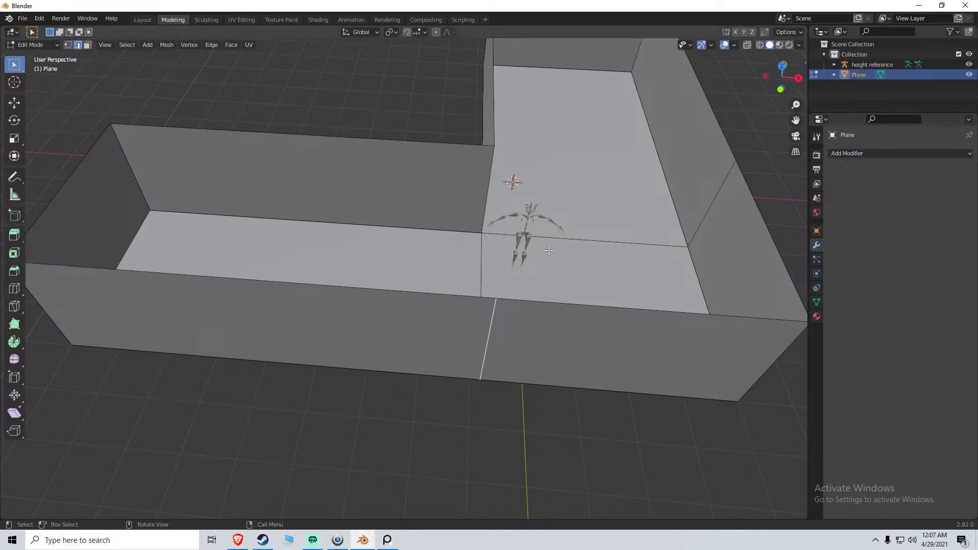
# Add a Solidify modifier to the room mesh and set its thickness to 0.06 m
pyautogui.moveTo(690, 186); pyautogui.dragTo(560, 219, button='middle')
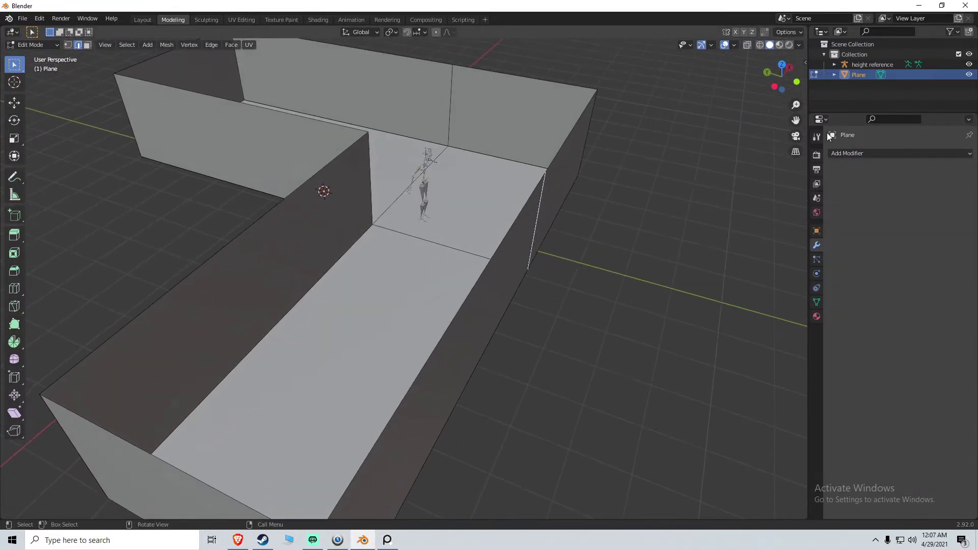
pyautogui.click(872, 153)
pyautogui.click(760, 326)
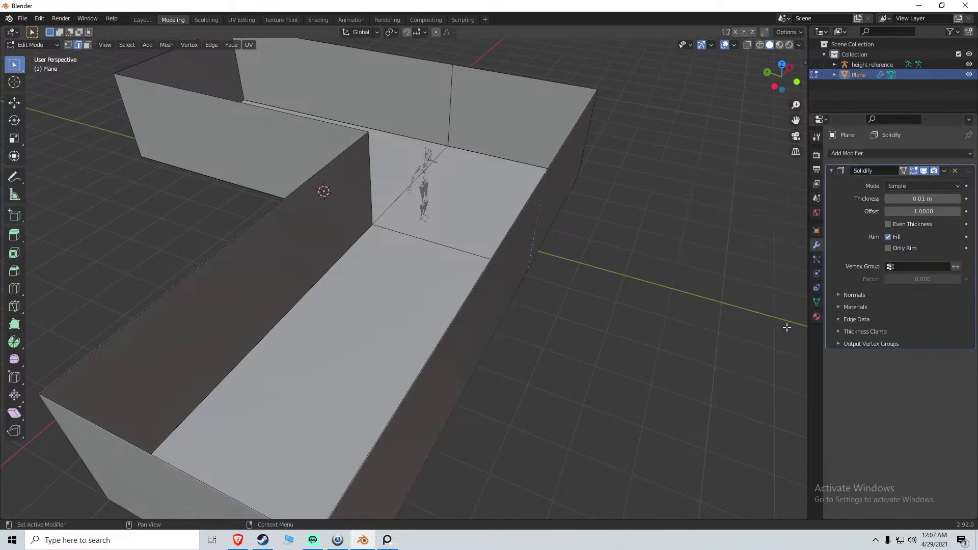
pyautogui.click(959, 199)
pyautogui.click(959, 200)
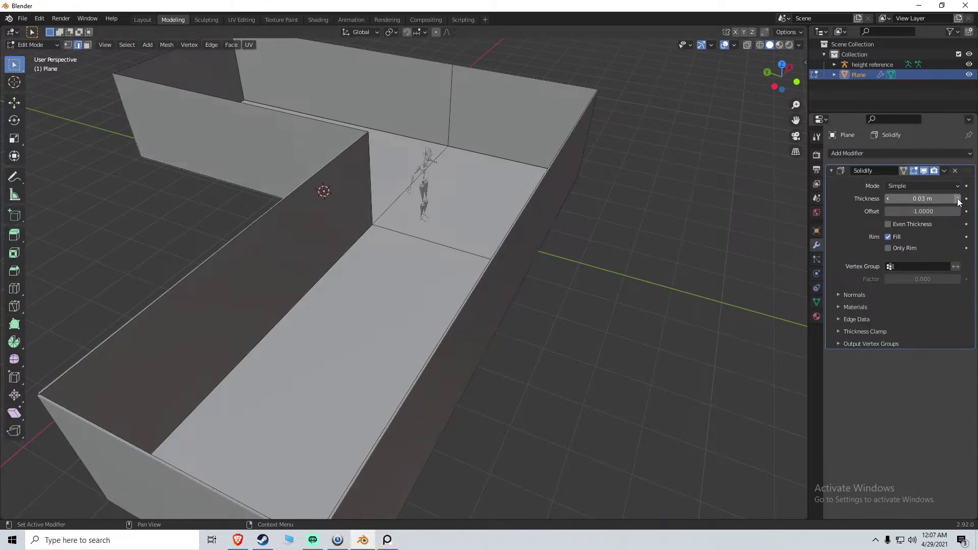
pyautogui.click(958, 199)
pyautogui.click(958, 200)
pyautogui.click(958, 200)
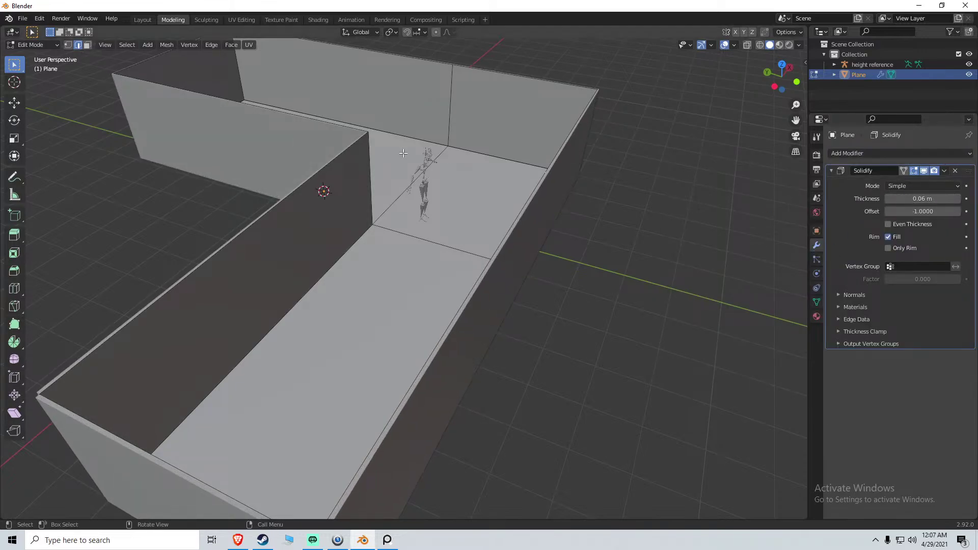
pyautogui.moveTo(499, 265); pyautogui.dragTo(463, 181, button='middle')
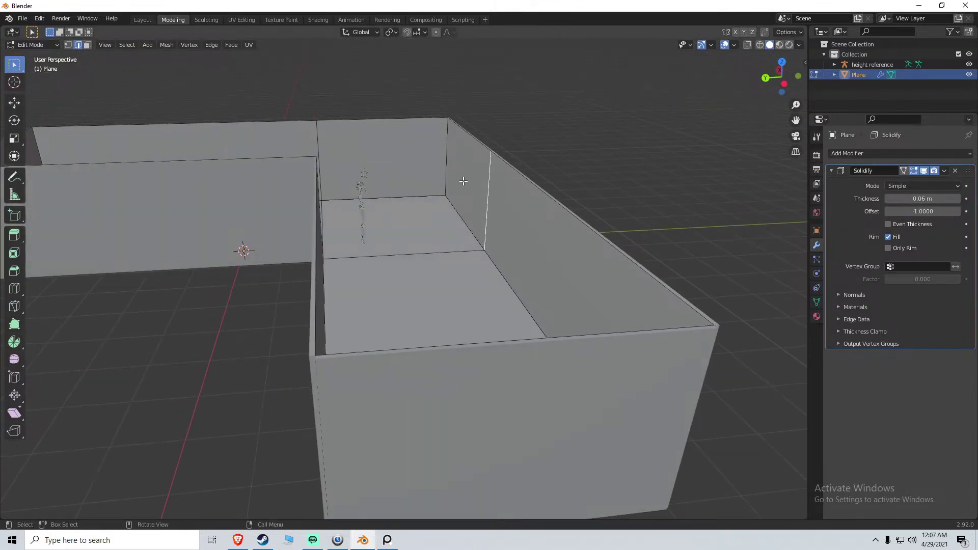
pyautogui.moveTo(520, 201); pyautogui.dragTo(601, 224, button='middle')
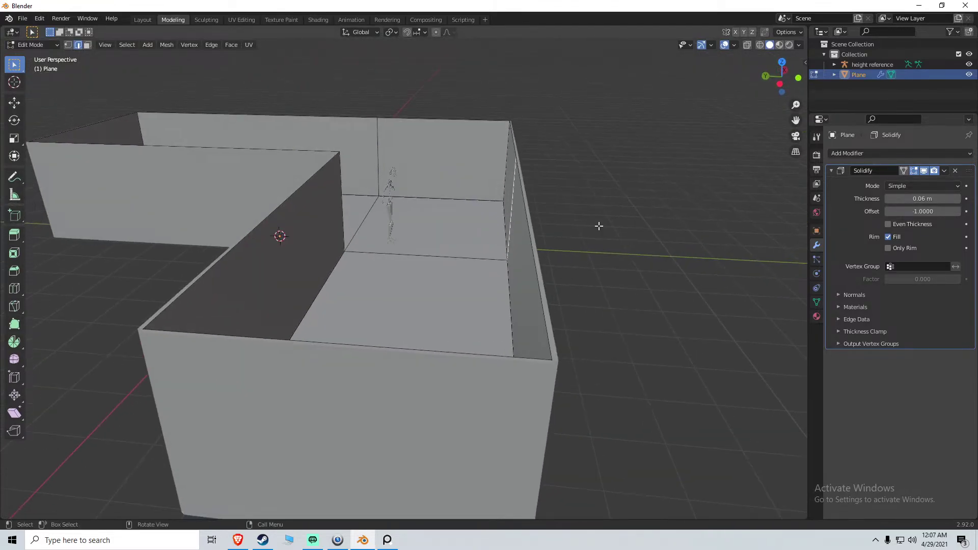
# Try the Solidify modifier's Even Thickness and Only Rim options on the room walls and switch both back off
pyautogui.click(890, 224)
pyautogui.click(890, 224)
pyautogui.click(890, 225)
pyautogui.moveTo(338, 167); pyautogui.dragTo(458, 208, button='middle')
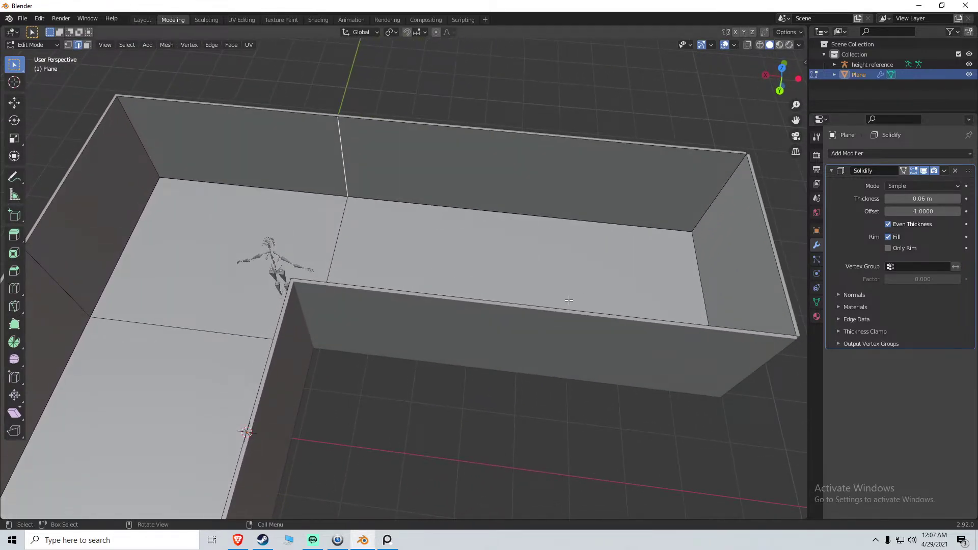
pyautogui.click(889, 224)
pyautogui.click(888, 248)
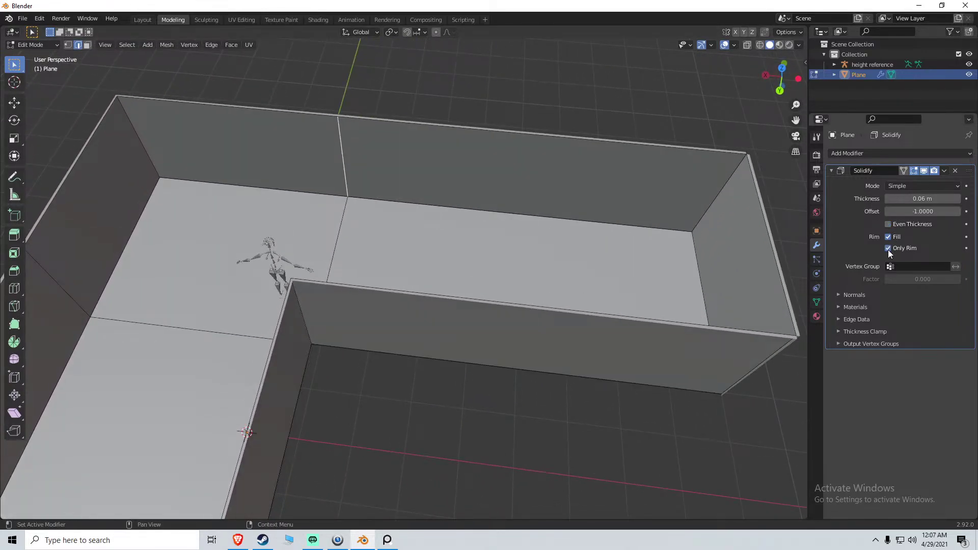
pyautogui.click(888, 249)
pyautogui.click(888, 249)
pyautogui.click(888, 248)
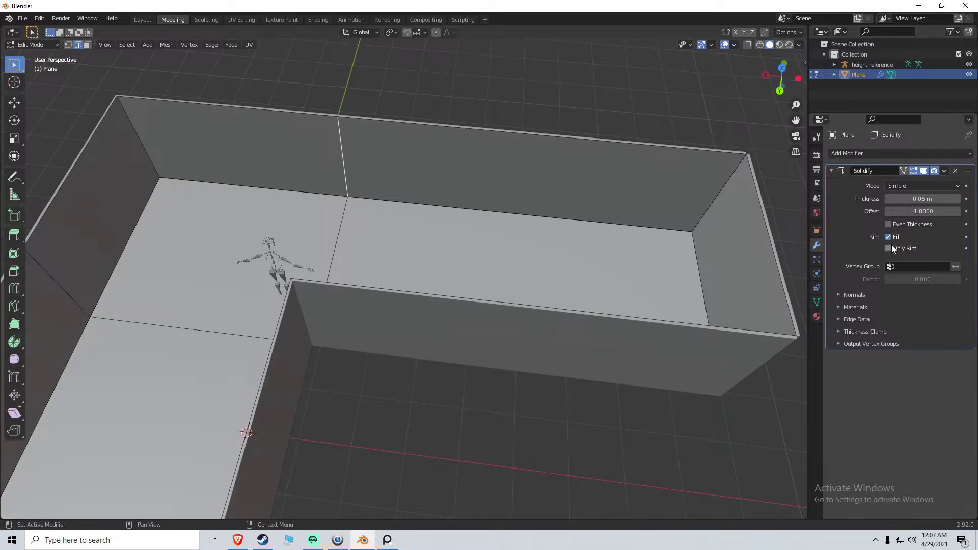
# Try the Solidify modifier's Complex mode and set it back to Simple
pyautogui.click(916, 187)
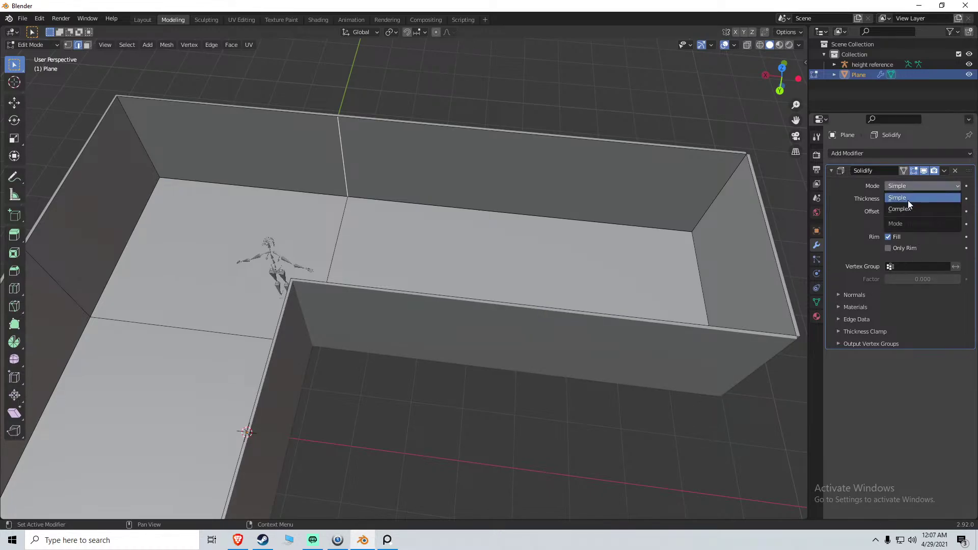
pyautogui.click(908, 200)
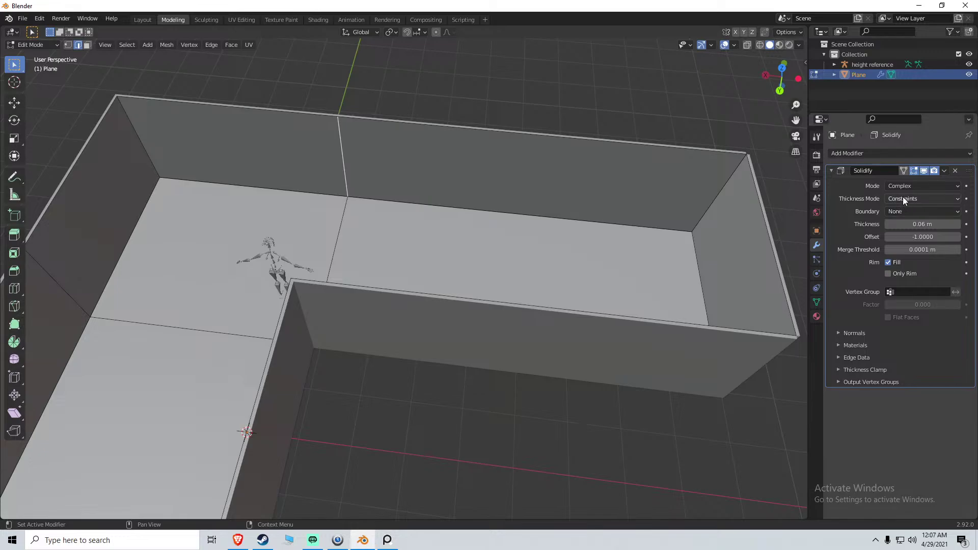
pyautogui.click(905, 185)
pyautogui.click(902, 199)
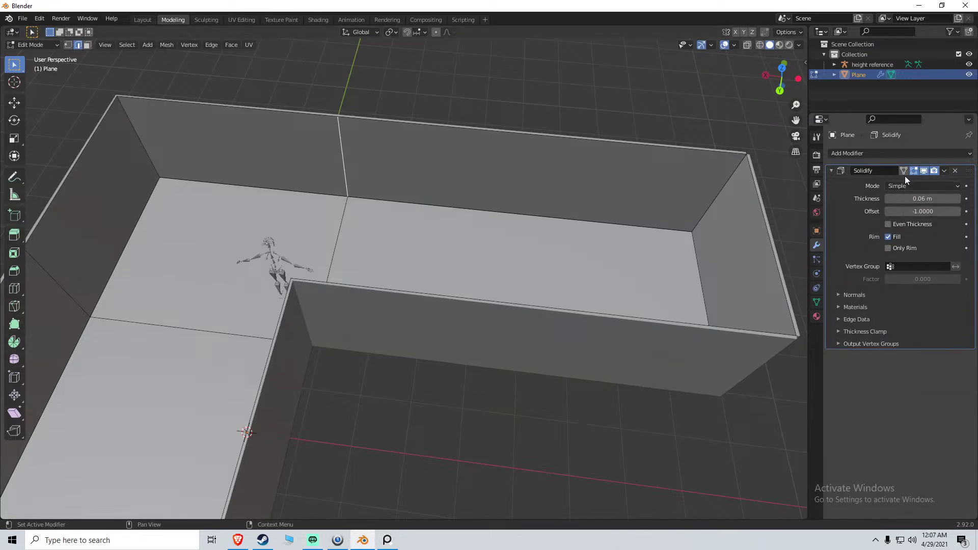
# Try applying the Solidify modifier to the room in Object Mode, inspect the resulting mesh, and undo the application
pyautogui.click(945, 171)
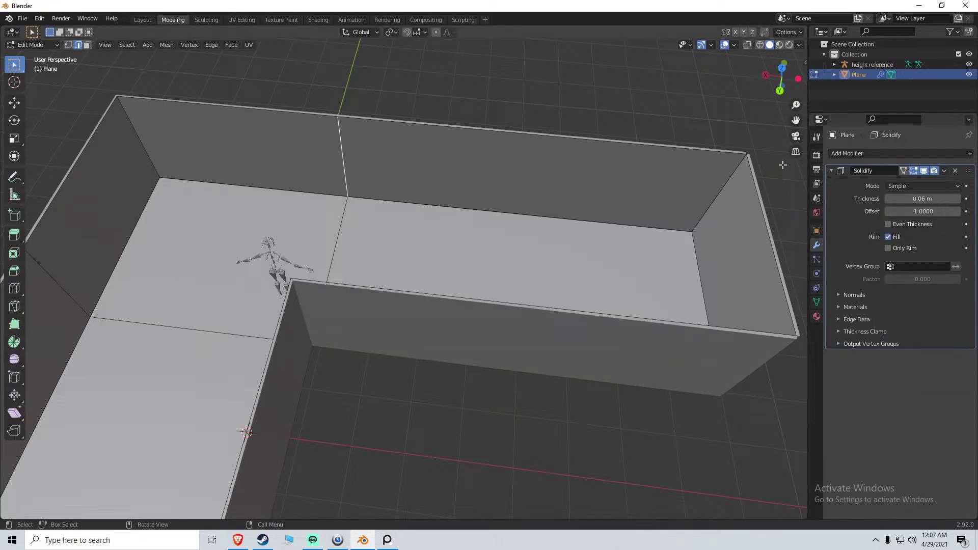
pyautogui.press('Tab')
pyautogui.click(944, 171)
pyautogui.click(910, 183)
pyautogui.moveTo(489, 239); pyautogui.dragTo(347, 197, button='middle')
pyautogui.press('Tab')
pyautogui.moveTo(448, 229); pyautogui.dragTo(498, 258, button='middle')
pyautogui.hotkey('ctrl', 'z')
pyautogui.hotkey('ctrl', 'z')
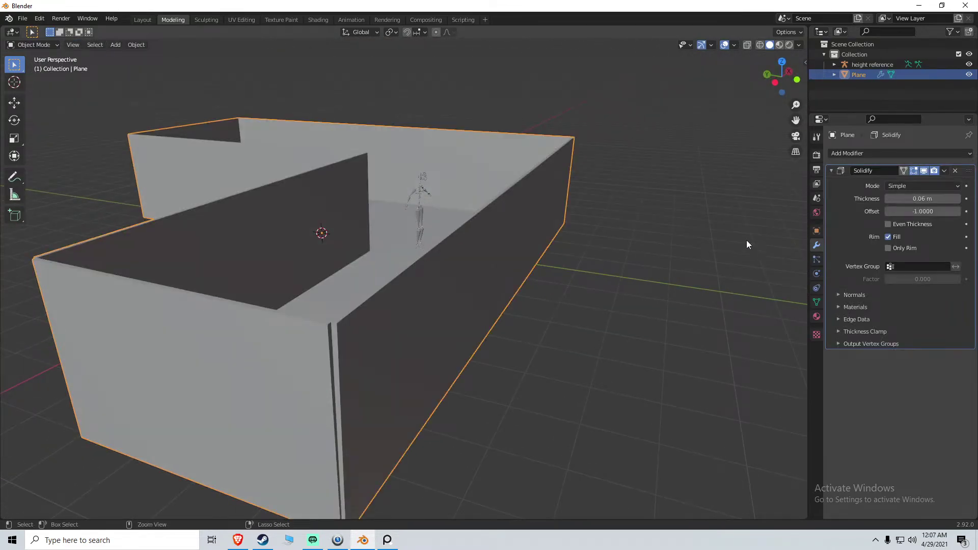
# Inspect the room mesh in Edit Mode, collapse the Solidify modifier's settings, and return to Object Mode
pyautogui.press('Tab')
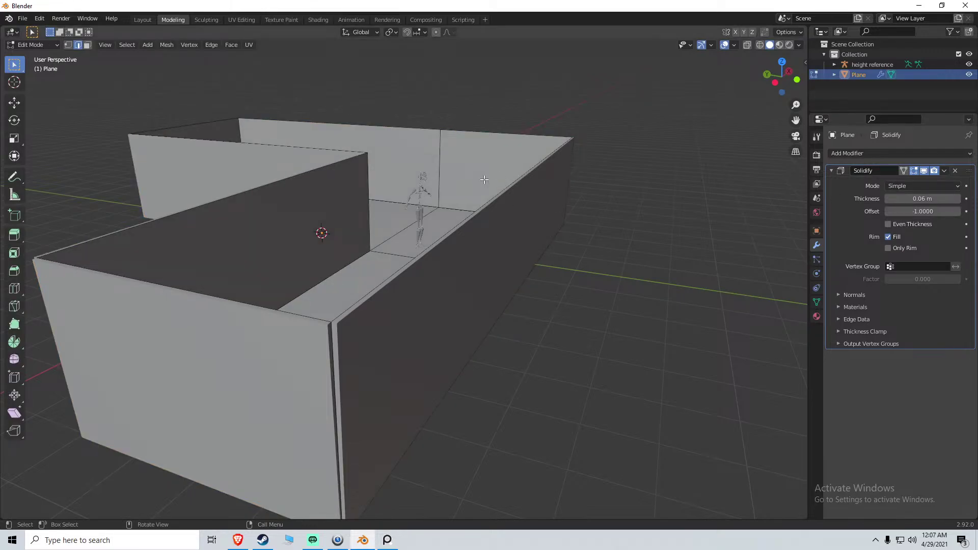
pyautogui.moveTo(484, 180); pyautogui.dragTo(464, 274, button='middle')
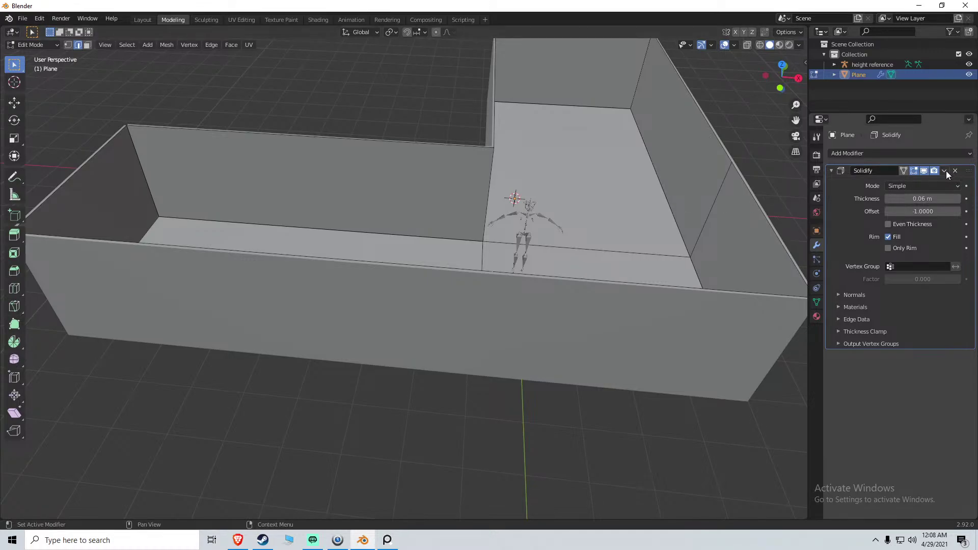
pyautogui.click(832, 171)
pyautogui.press('Tab')
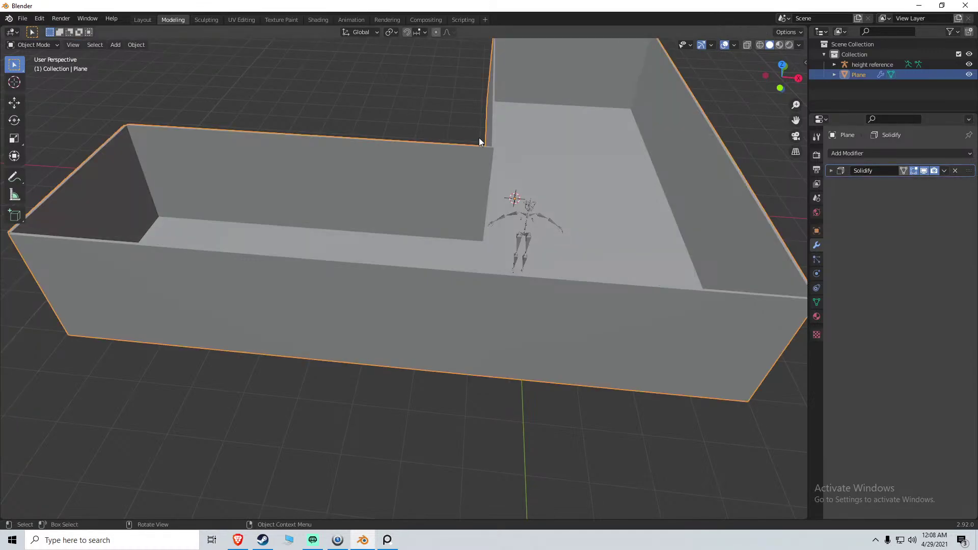
pyautogui.scroll(-8, 525, 168)
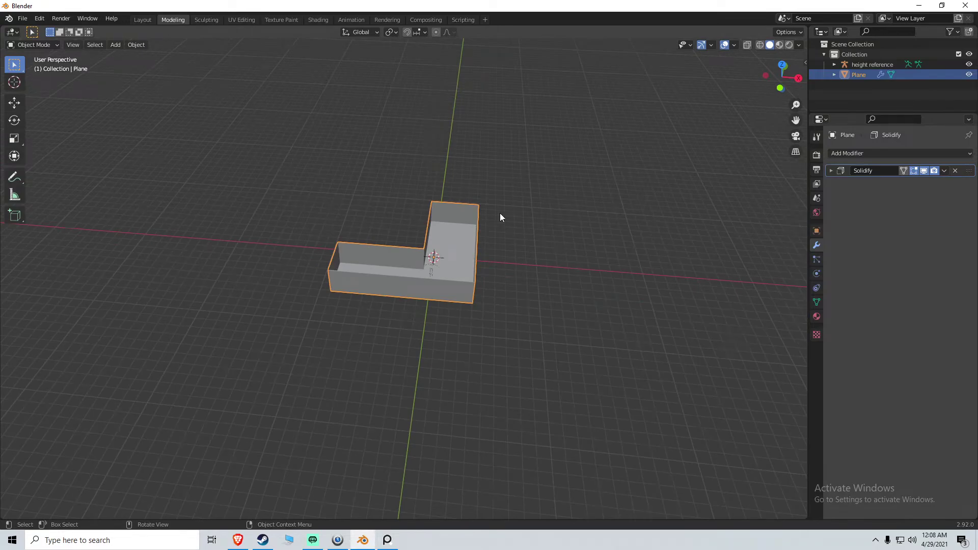
pyautogui.press('x')
pyautogui.press('Escape')
pyautogui.press('g')
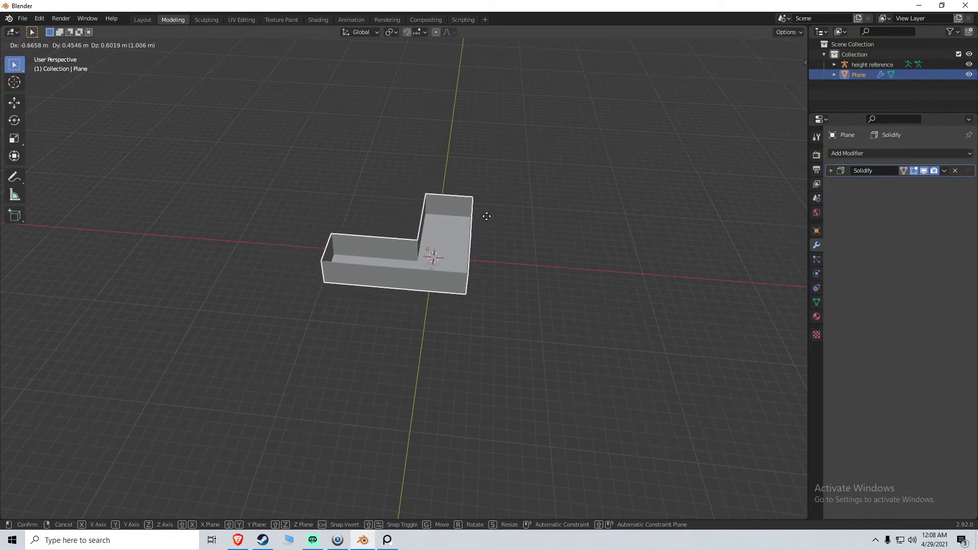
pyautogui.press('Escape')
pyautogui.hotkey('shift', 's')
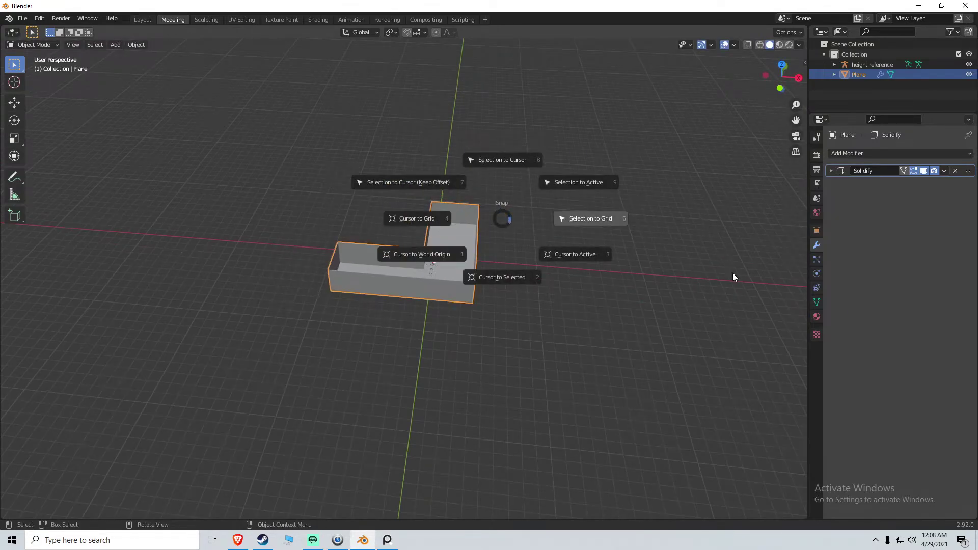
pyautogui.press('Escape')
# Duplicate the room, place the copy about 42.6 m away along negative X, and reselect the original room
pyautogui.hotkey('shift', 'd')
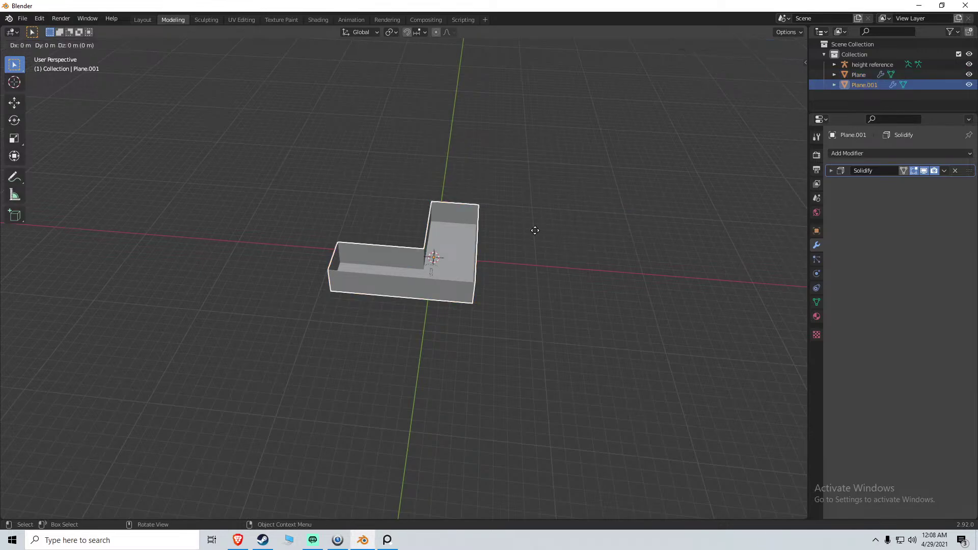
pyautogui.press('x')
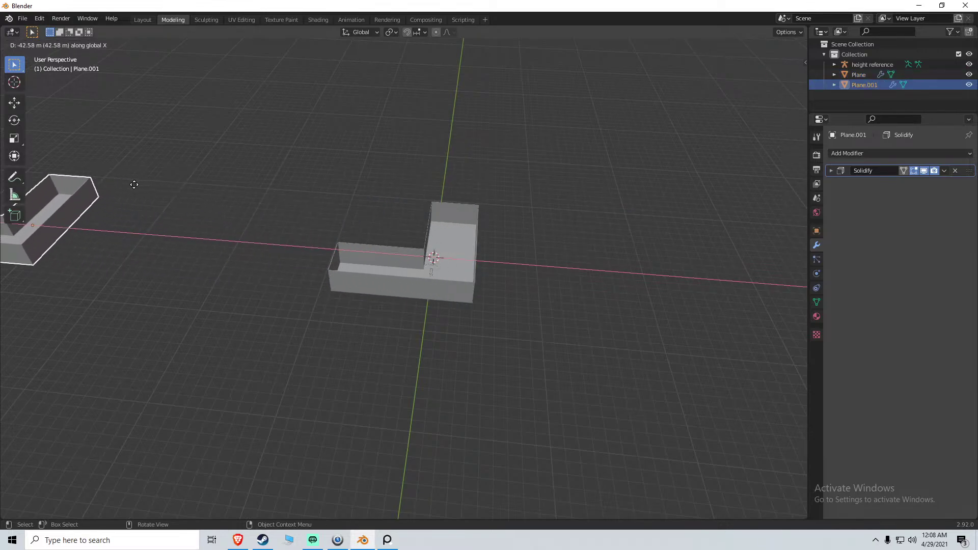
pyautogui.click(131, 185)
pyautogui.scroll(6, 435, 284)
pyautogui.moveTo(476, 266)
pyautogui.mouseDown(button='middle')
pyautogui.moveTo(640, 242)
pyautogui.moveTo(520, 260)
pyautogui.moveTo(473, 251)
pyautogui.mouseUp(button='middle')
pyautogui.click(472, 267)
pyautogui.press('Tab')
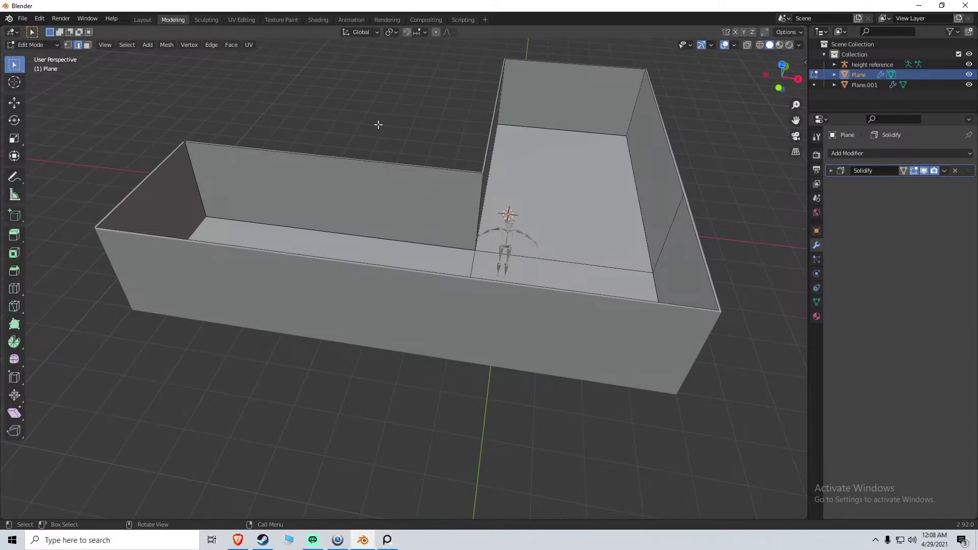
pyautogui.press('Tab')
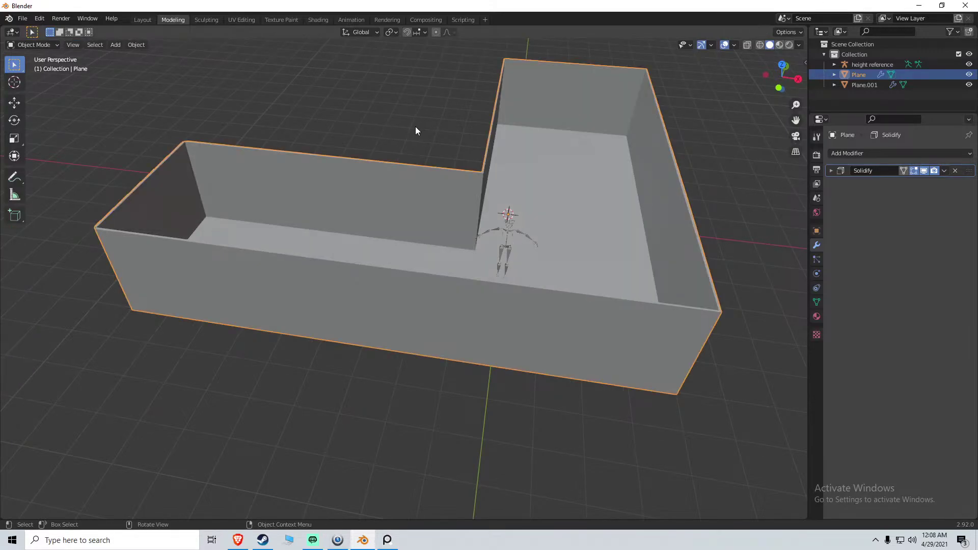
# Add a cube mesh and move it in top view so it straddles the long outer wall of the X wing
pyautogui.hotkey('shift', 'a')
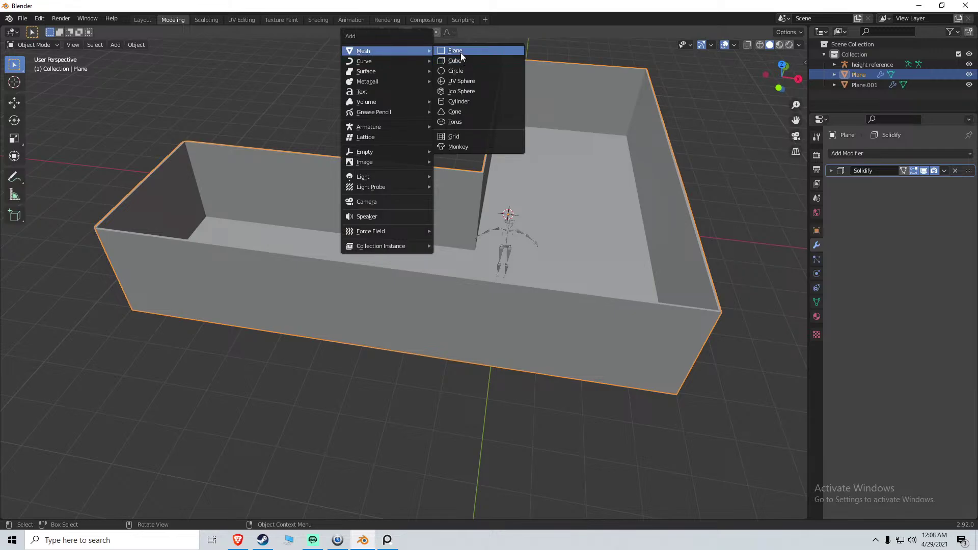
pyautogui.click(463, 60)
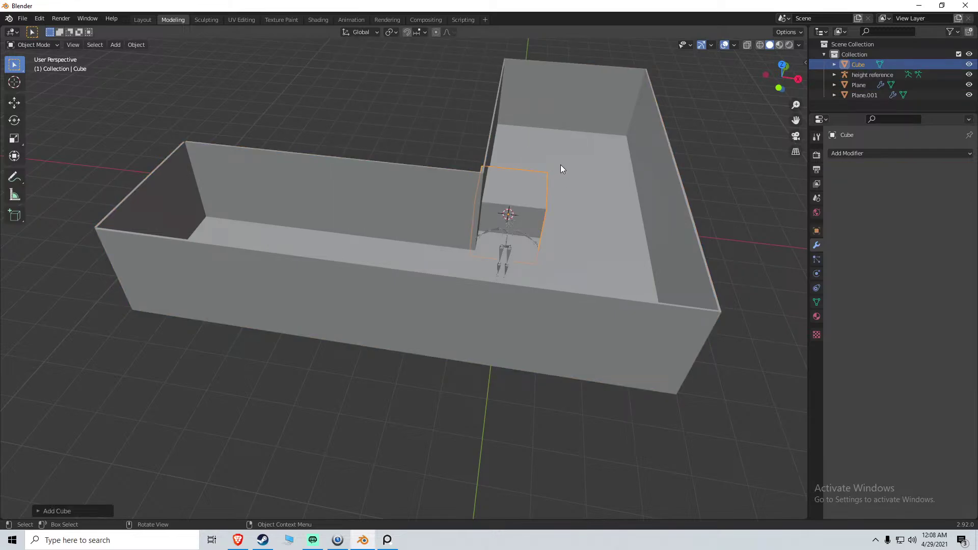
pyautogui.press('KP_7')
pyautogui.press('g')
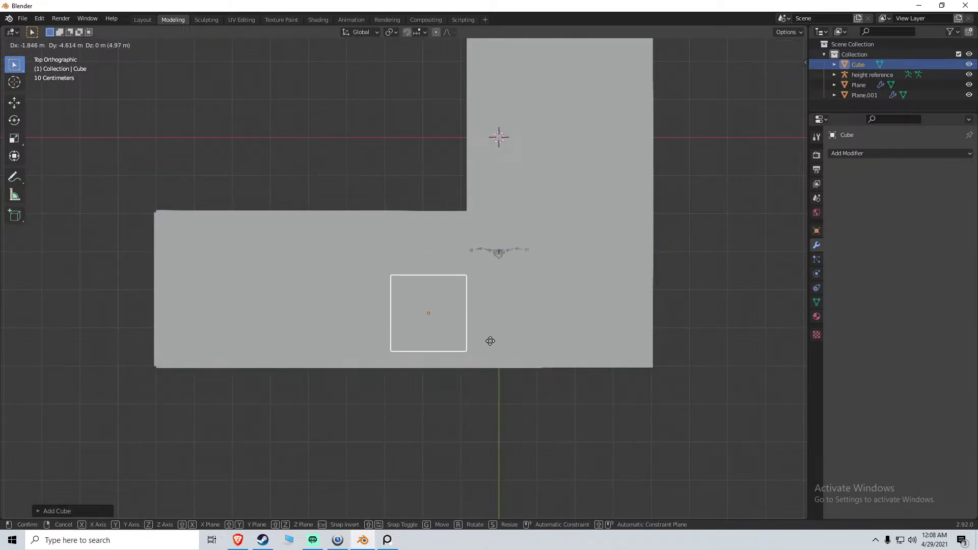
pyautogui.click(488, 362)
pyautogui.moveTo(489, 363); pyautogui.dragTo(421, 234, button='middle')
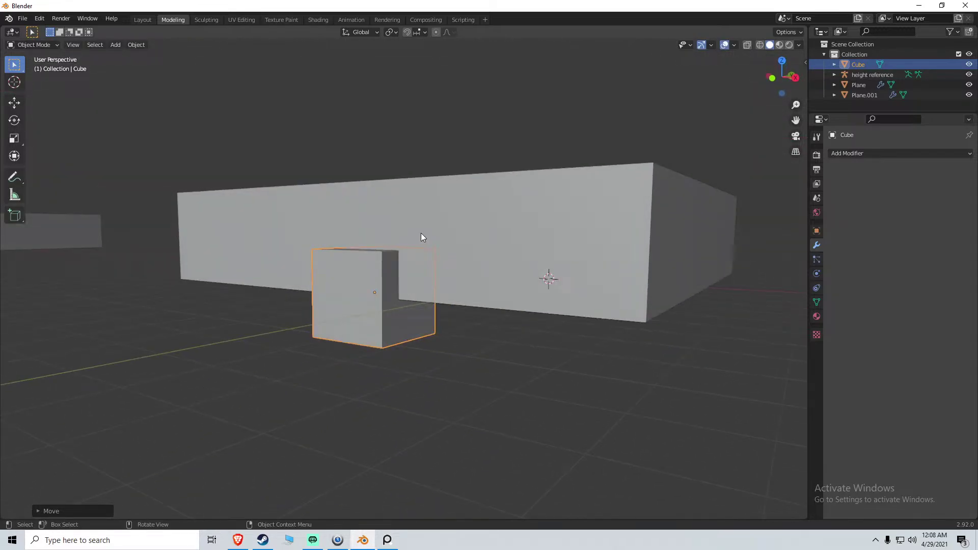
# Try raising the cube freehand along Z toward the room's floor level and undo the move
pyautogui.press('g')
pyautogui.press('z')
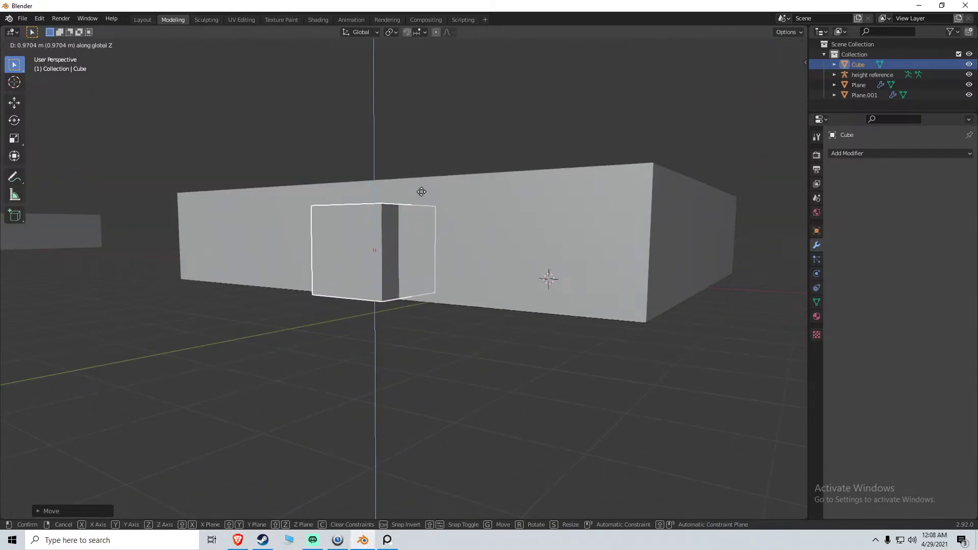
pyautogui.click(421, 192)
pyautogui.moveTo(421, 197); pyautogui.dragTo(424, 227, button='middle')
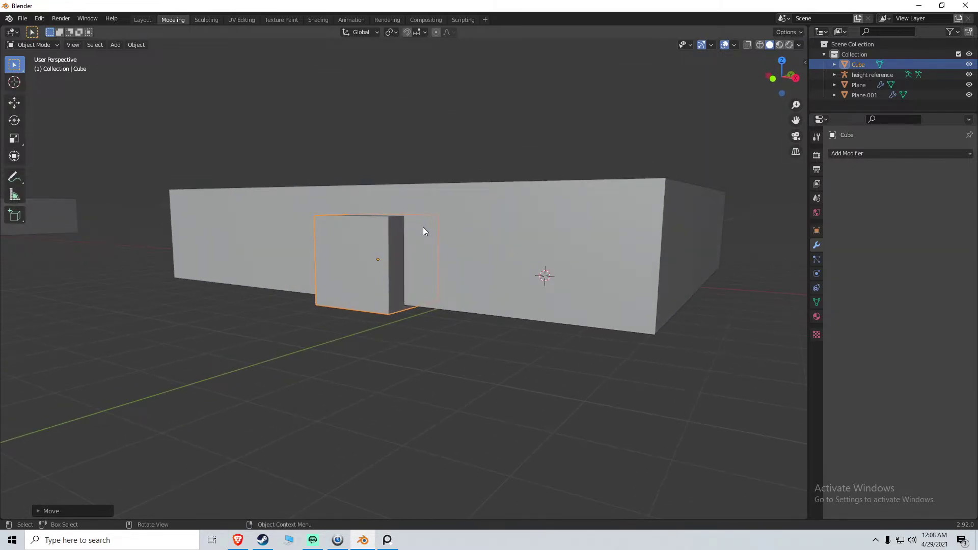
pyautogui.hotkey('ctrl', 'z')
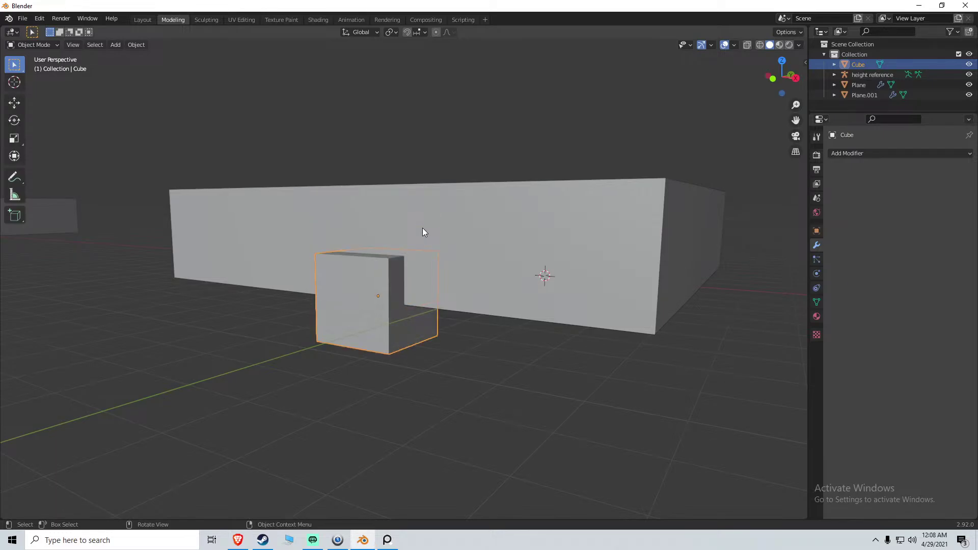
# Raise the cube 1 m along Z and check its base against the room's floor level
pyautogui.press('g')
pyautogui.press('z')
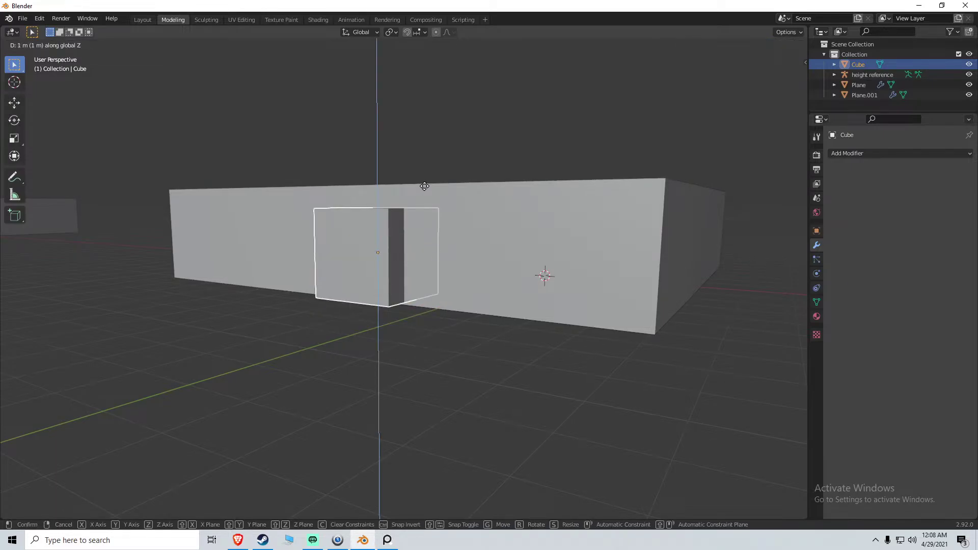
pyautogui.click(425, 186)
pyautogui.moveTo(424, 186); pyautogui.dragTo(637, 290, button='middle')
pyautogui.press('KP_Decimal')
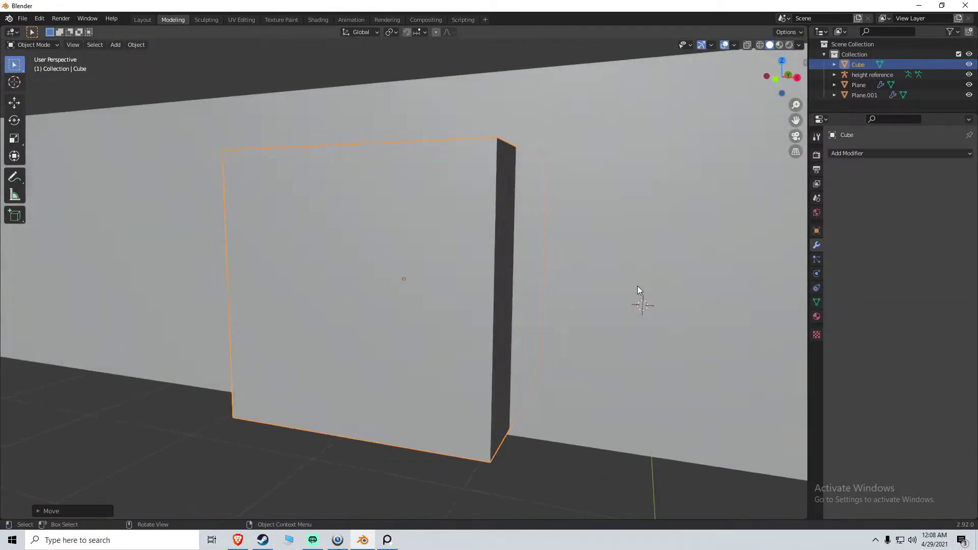
# Select the cube's top face in Edit Mode and move it slightly upward along Z to make the box taller
pyautogui.scroll(-8, 424, 248)
pyautogui.moveTo(423, 248); pyautogui.dragTo(397, 254, button='middle')
pyautogui.moveTo(435, 224); pyautogui.dragTo(561, 250, button='middle')
pyautogui.press('s')
pyautogui.press('Escape')
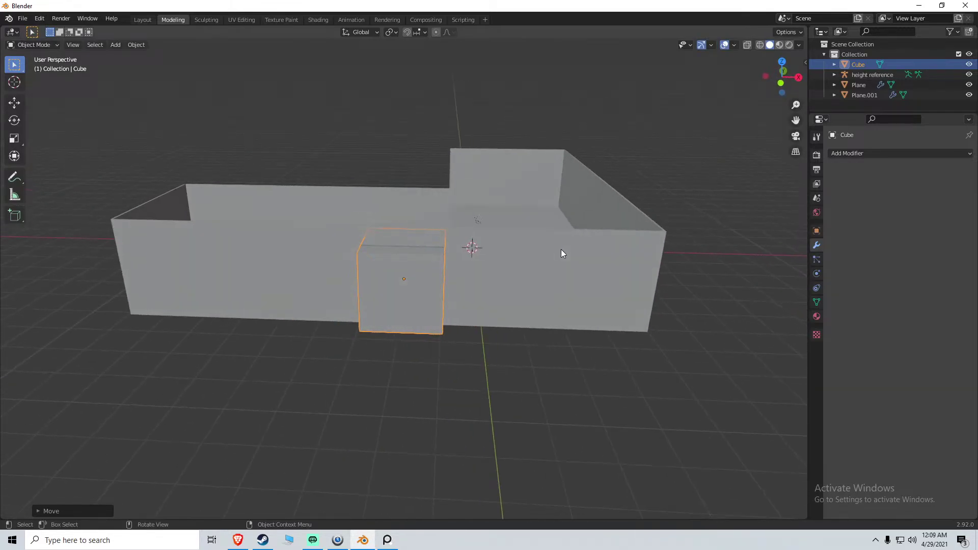
pyautogui.press('Tab')
pyautogui.click(409, 243)
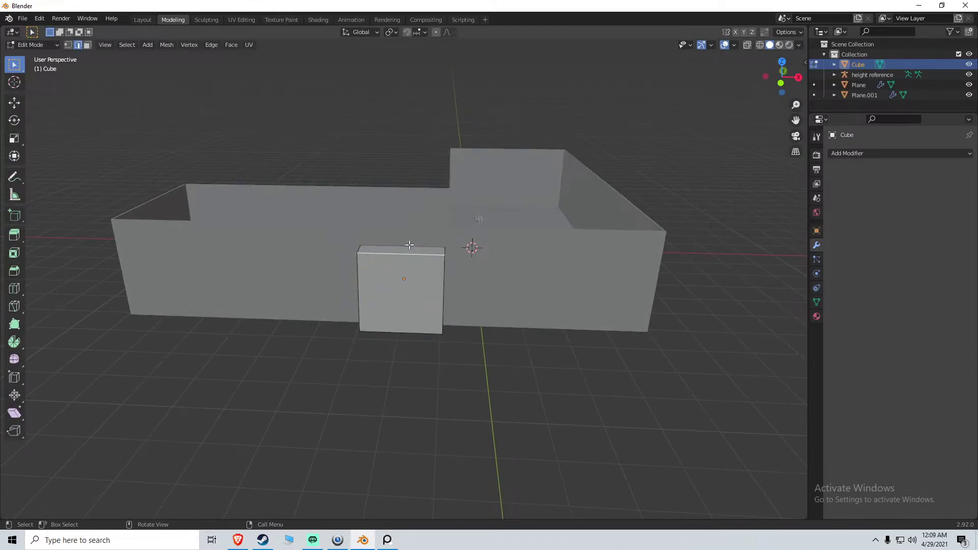
pyautogui.press('3')
pyautogui.click(404, 249)
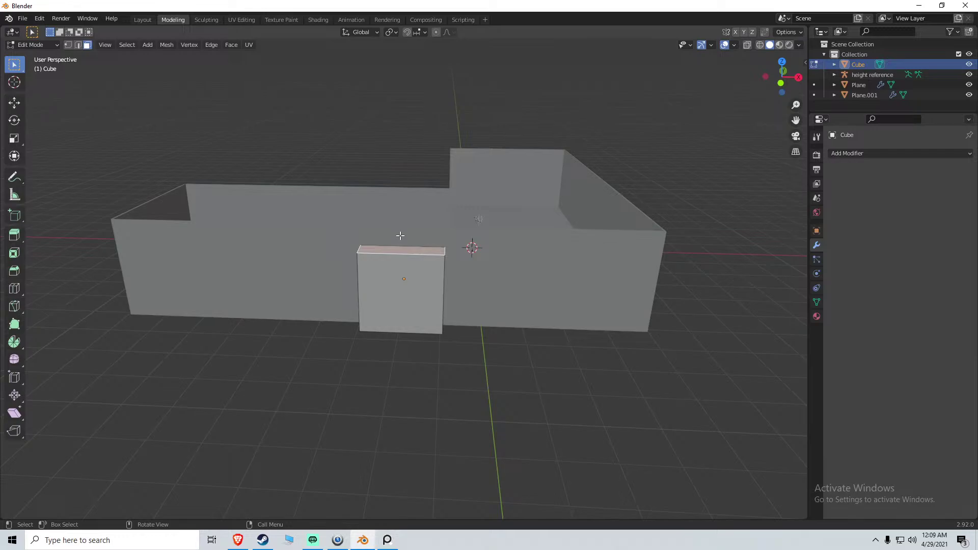
pyautogui.press('e')
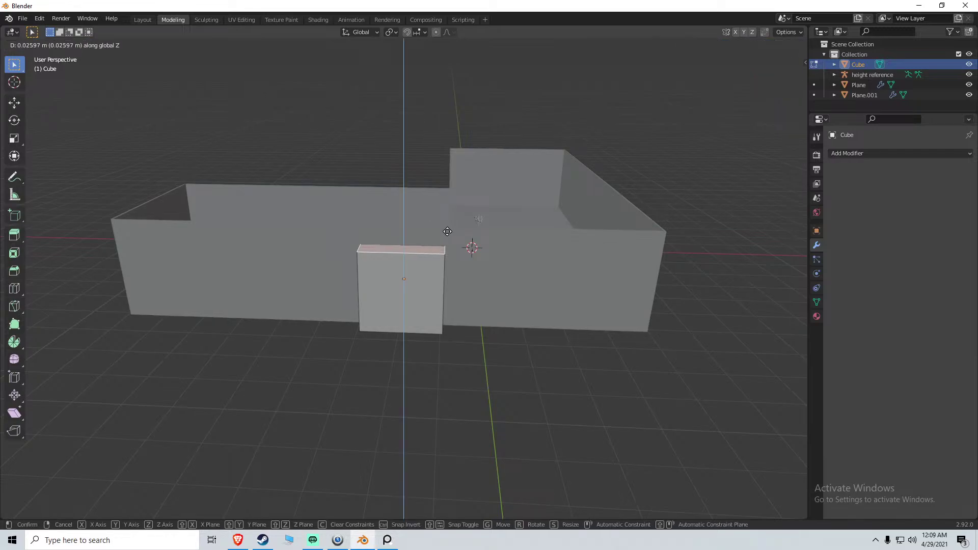
pyautogui.click(447, 225)
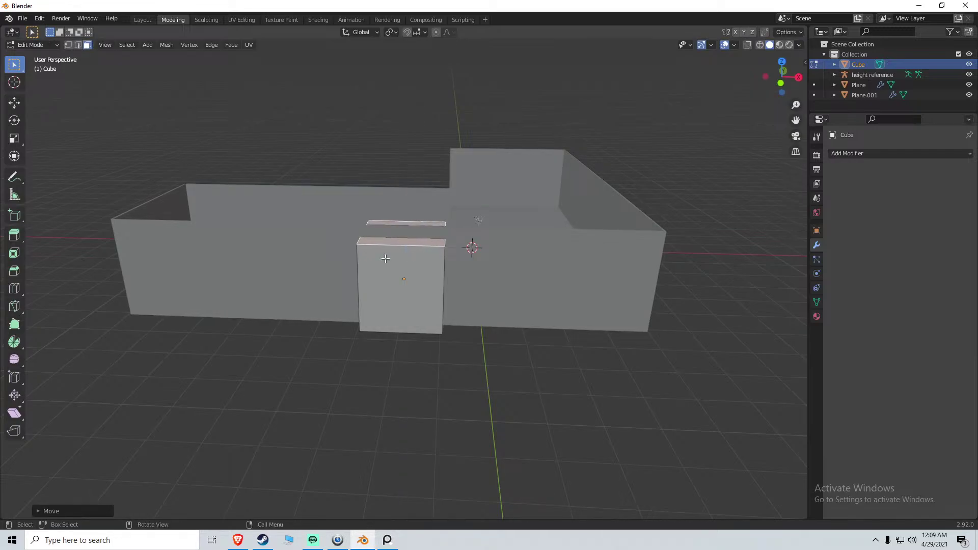
# Move the cube's negative-X side face outward along X to widen the box, and return to Object Mode
pyautogui.moveTo(386, 259); pyautogui.dragTo(383, 273, button='middle')
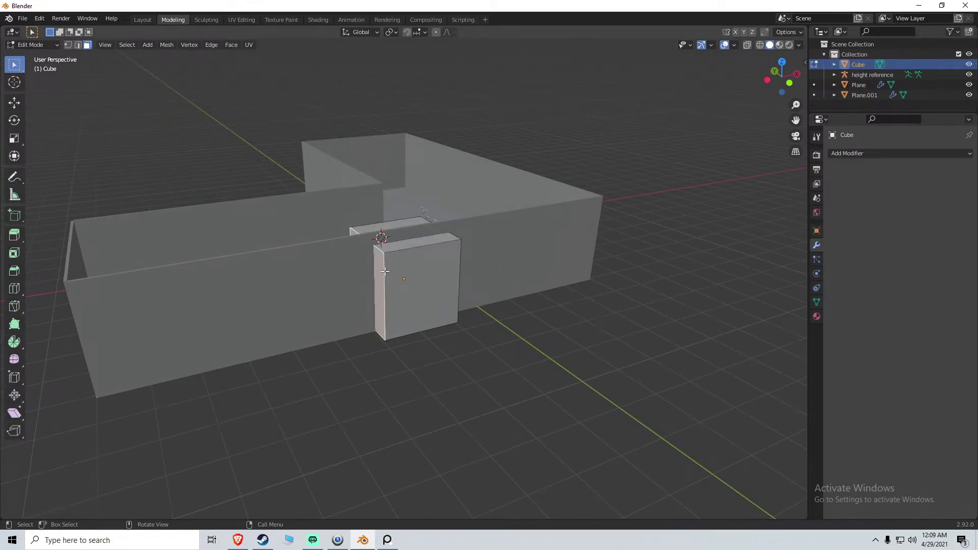
pyautogui.press('g')
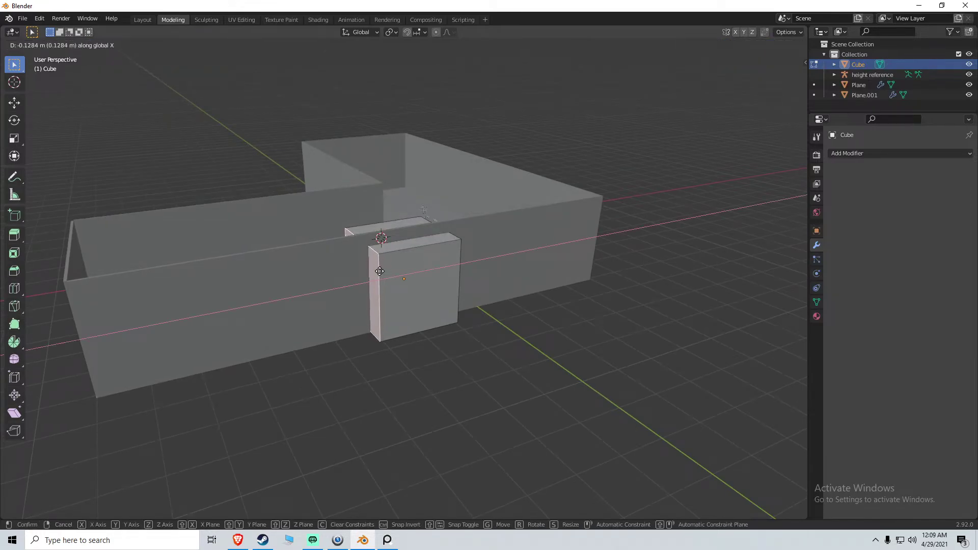
pyautogui.click(371, 278)
pyautogui.moveTo(370, 277); pyautogui.dragTo(445, 312, button='middle')
pyautogui.press('Tab')
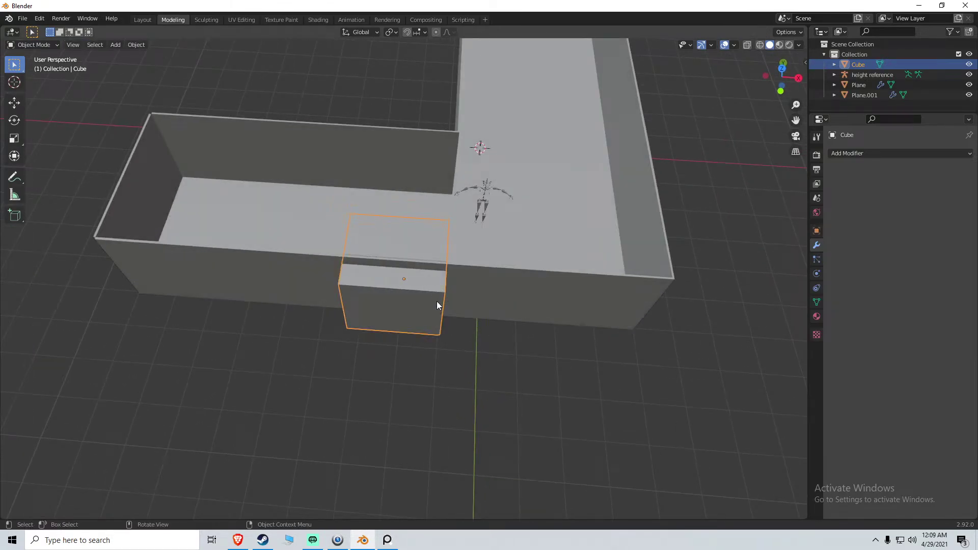
# Shift the cube slightly along X, and in Edit Mode move its negative-X side face further outward along X to widen it
pyautogui.press('g')
pyautogui.press('x')
pyautogui.click(461, 318)
pyautogui.moveTo(463, 318); pyautogui.dragTo(574, 292, button='middle')
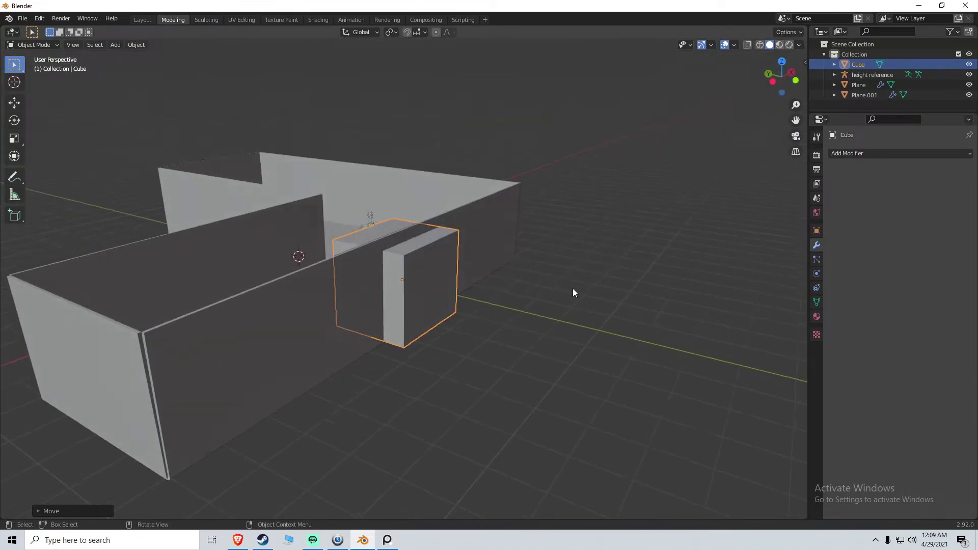
pyautogui.press('Tab')
pyautogui.press('g')
pyautogui.press('x')
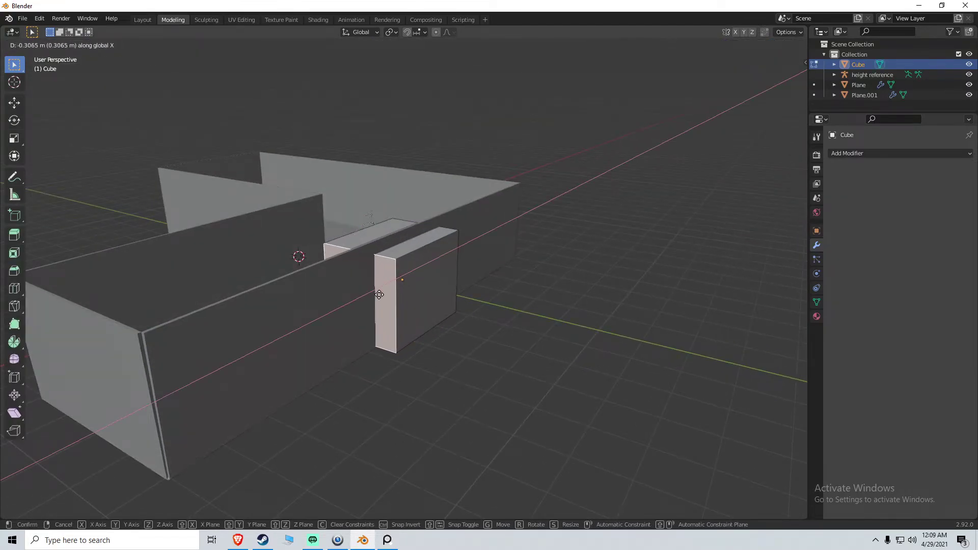
pyautogui.click(371, 299)
# Switch to the reference image board, look over the temple exterior and interior references, and cancel the scene save
pyautogui.click(392, 540)
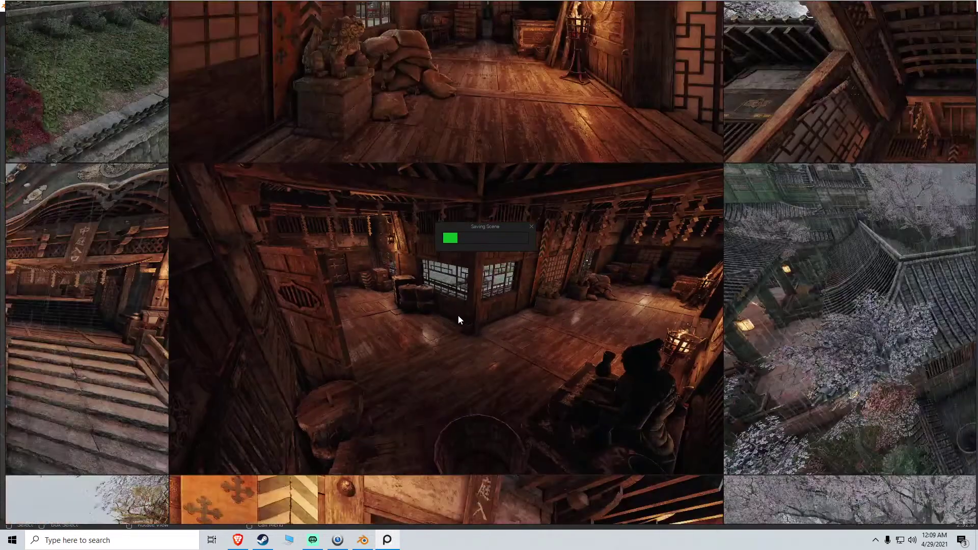
pyautogui.moveTo(355, 300); pyautogui.dragTo(540, 345, button='middle')
pyautogui.moveTo(265, 343); pyautogui.dragTo(524, 313, button='middle')
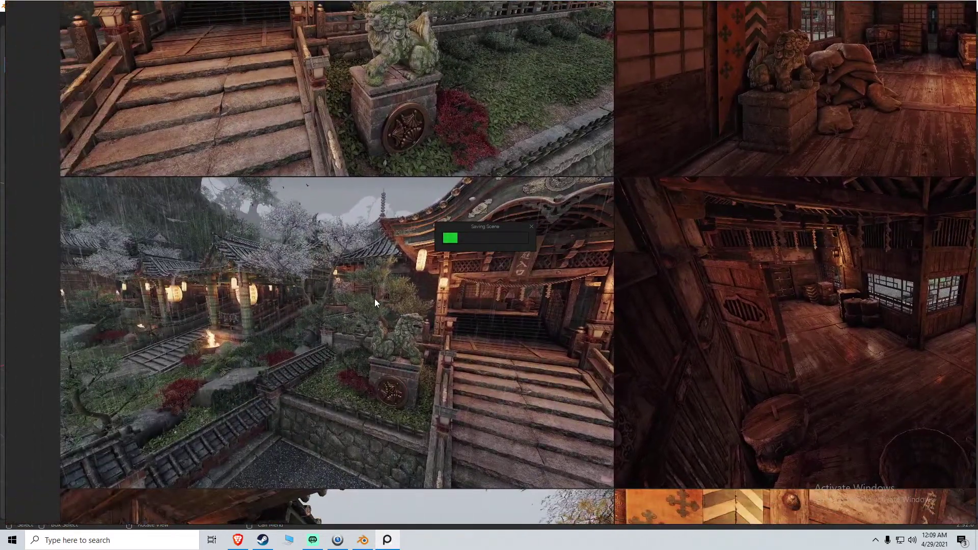
pyautogui.moveTo(390, 268); pyautogui.dragTo(418, 276, button='middle')
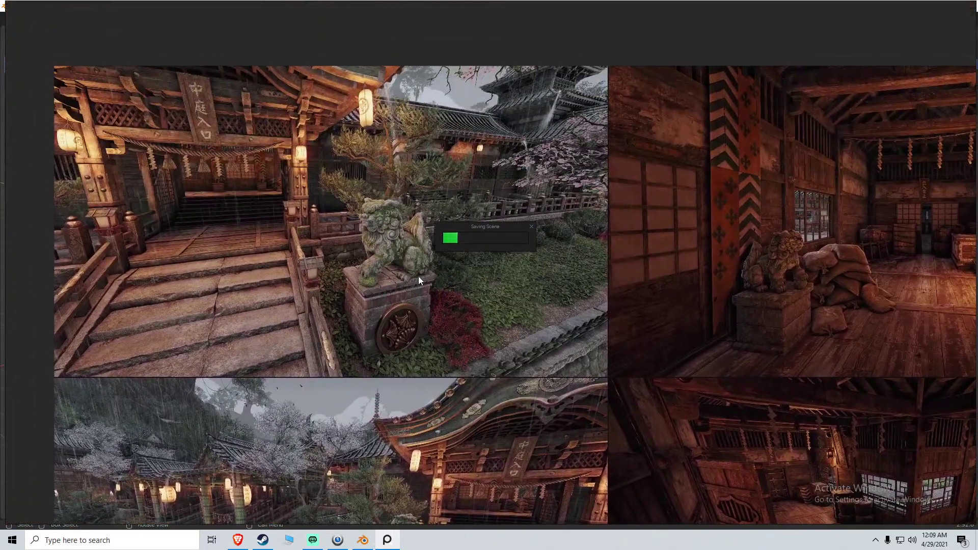
pyautogui.click(532, 226)
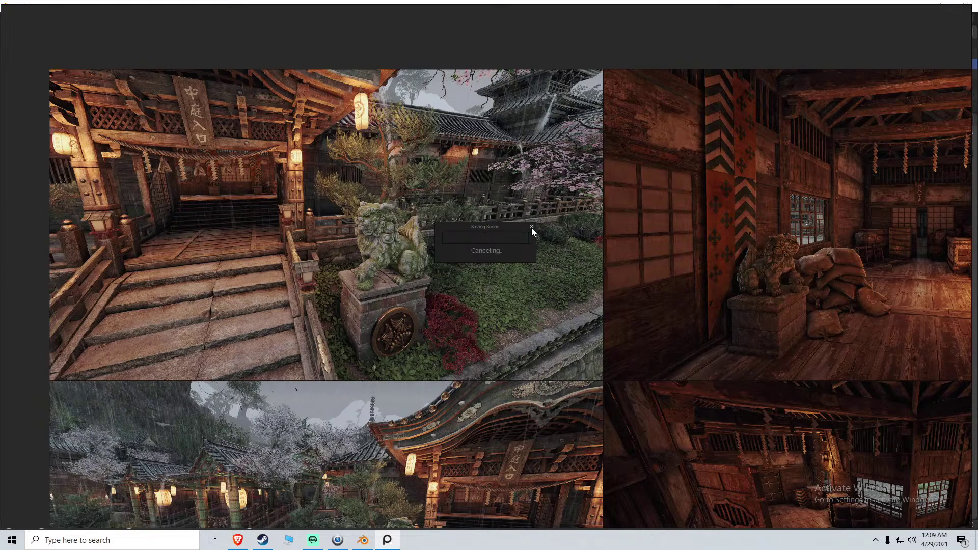
pyautogui.scroll(-1, 622, 274)
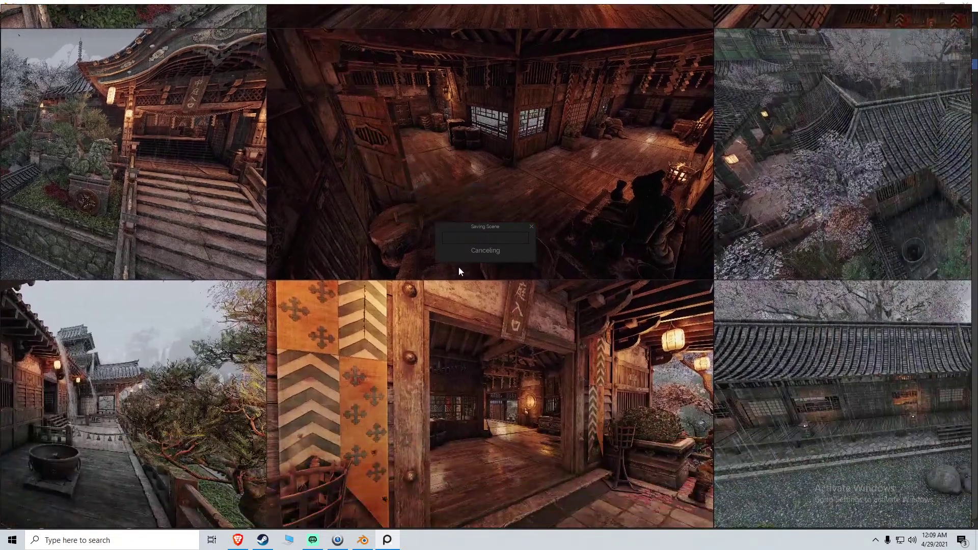
pyautogui.scroll(1, 639, 292)
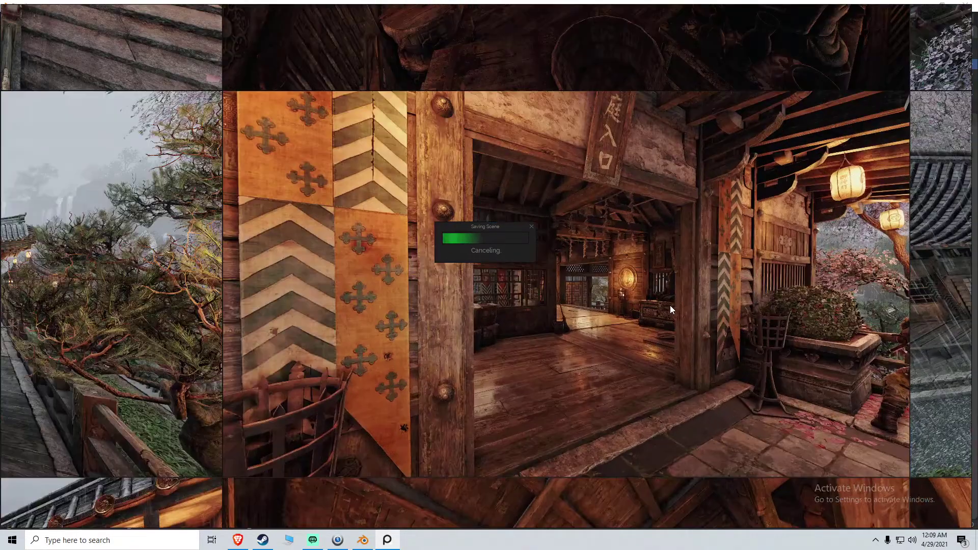
# Switch back to Blender, adjust the position of the cube's selected side face slightly, and return to Object Mode
pyautogui.click(363, 540)
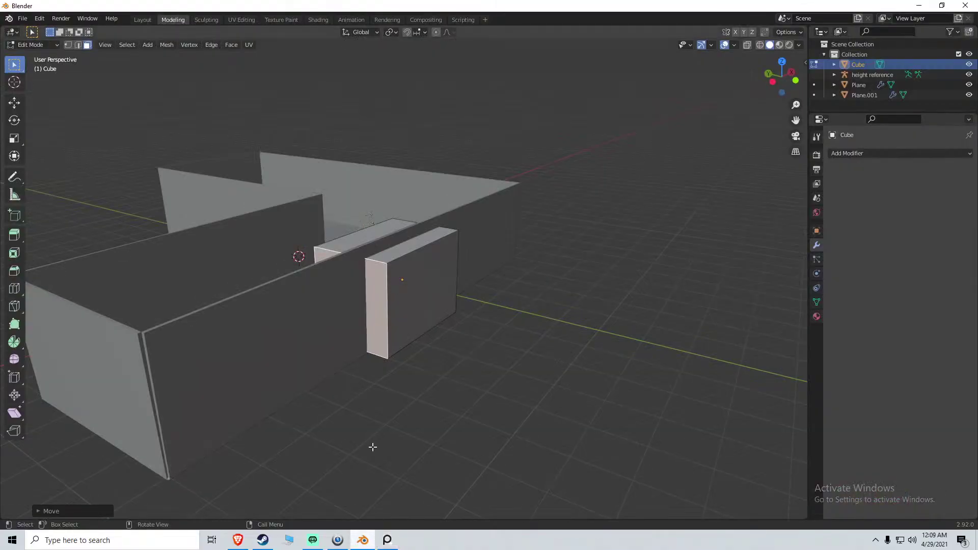
pyautogui.press('g')
pyautogui.click(378, 313)
pyautogui.moveTo(378, 312); pyautogui.dragTo(420, 300, button='middle')
pyautogui.press('Tab')
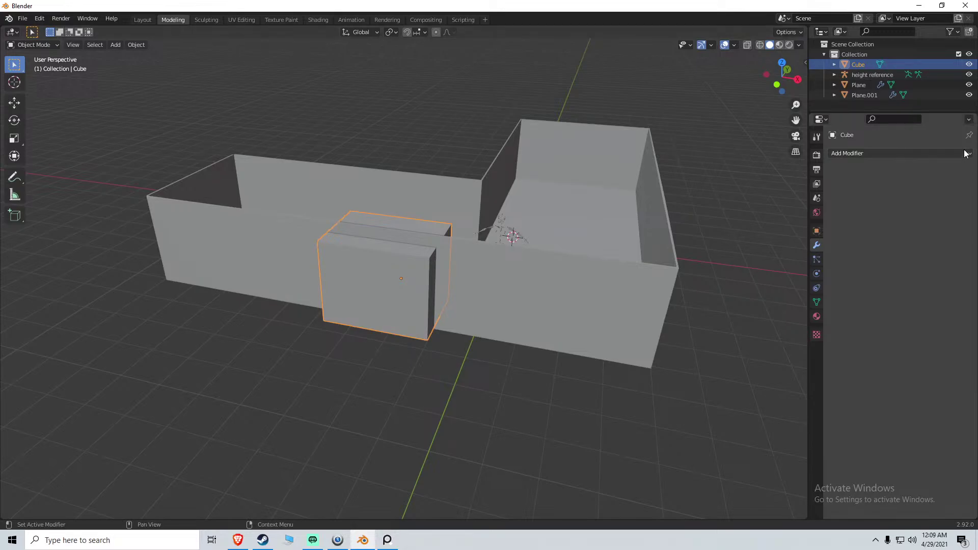
# Try a Boolean modifier on the cube with Plane as its object, compare Union, Intersect and Difference, and remove the modifier
pyautogui.click(866, 154)
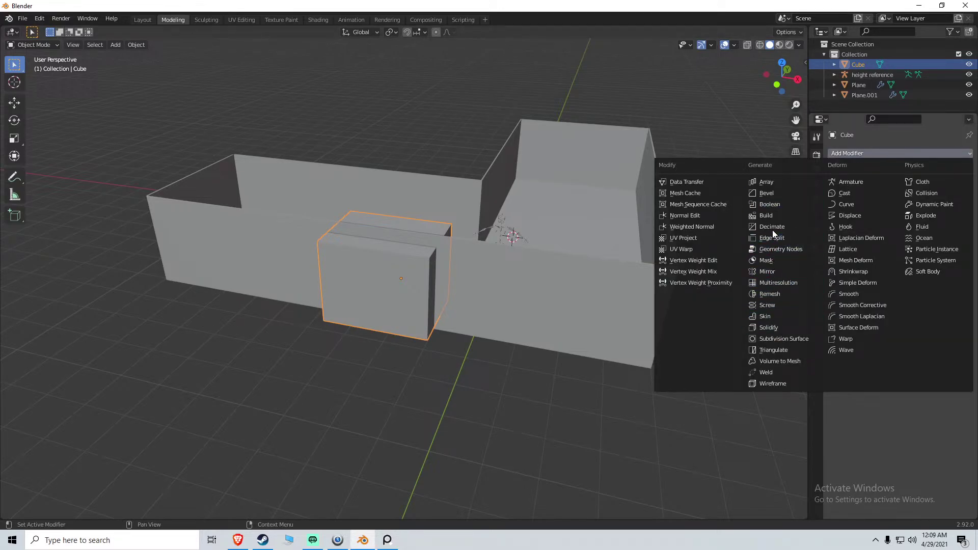
pyautogui.click(771, 204)
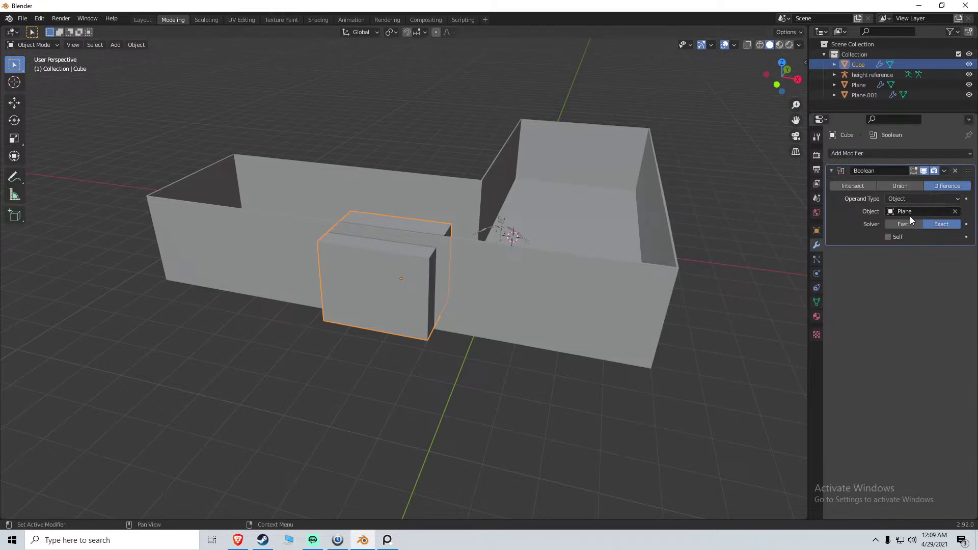
pyautogui.click(915, 199)
pyautogui.click(899, 211)
pyautogui.click(901, 186)
pyautogui.click(866, 185)
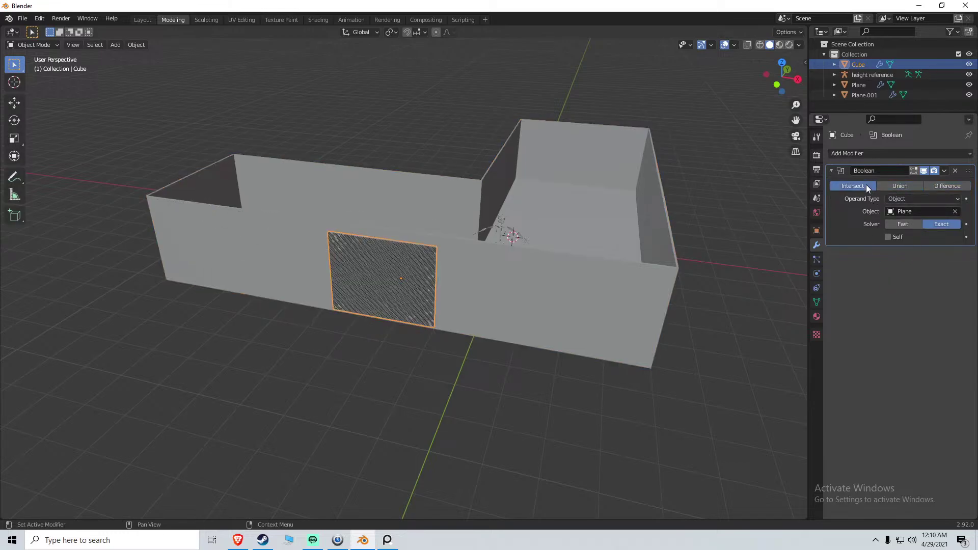
pyautogui.click(940, 187)
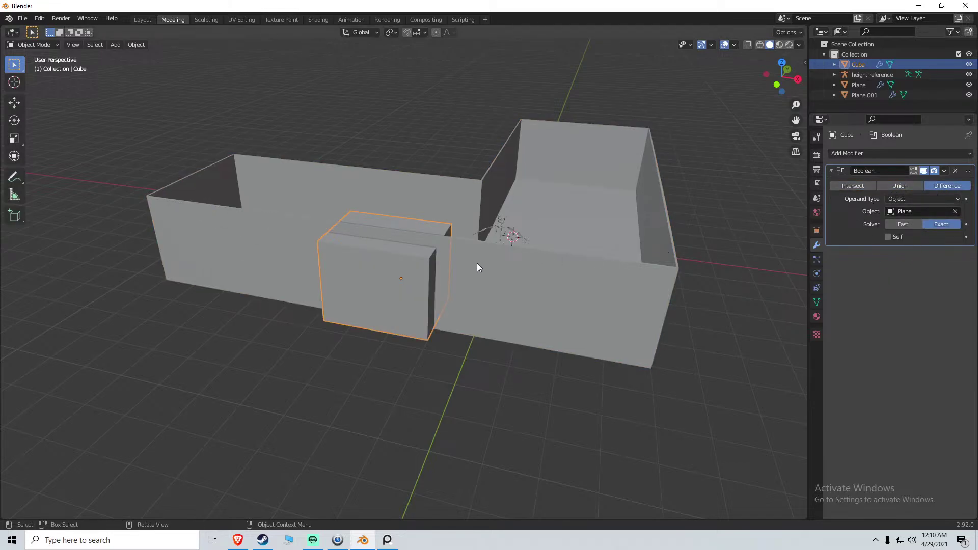
pyautogui.click(945, 170)
pyautogui.click(915, 179)
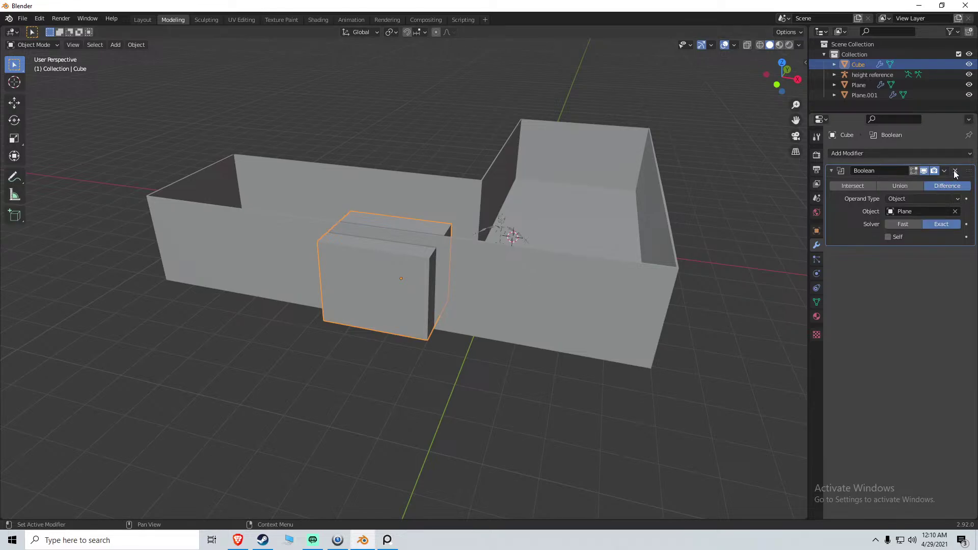
# Add a Boolean modifier to the room walls (Plane) and pick the cube as its target object
pyautogui.click(662, 254)
pyautogui.click(876, 153)
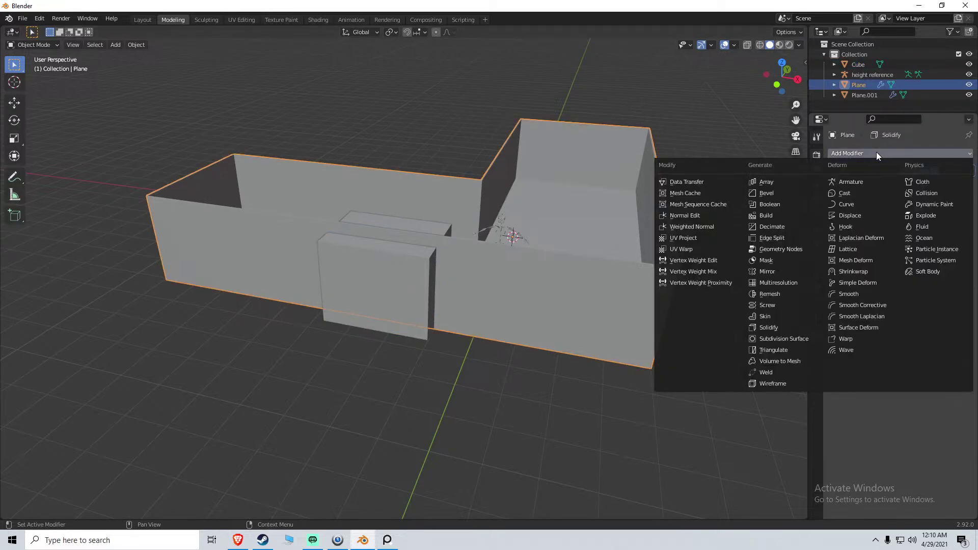
pyautogui.click(768, 205)
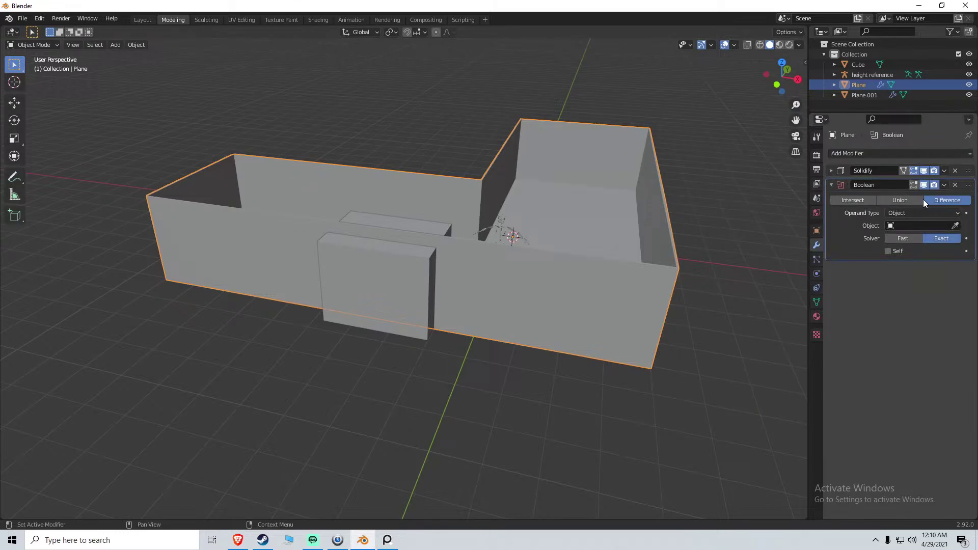
pyautogui.click(956, 226)
pyautogui.click(375, 262)
# Compare Union and Intersect on the walls' Boolean modifier, set it to Difference, and apply it
pyautogui.click(901, 200)
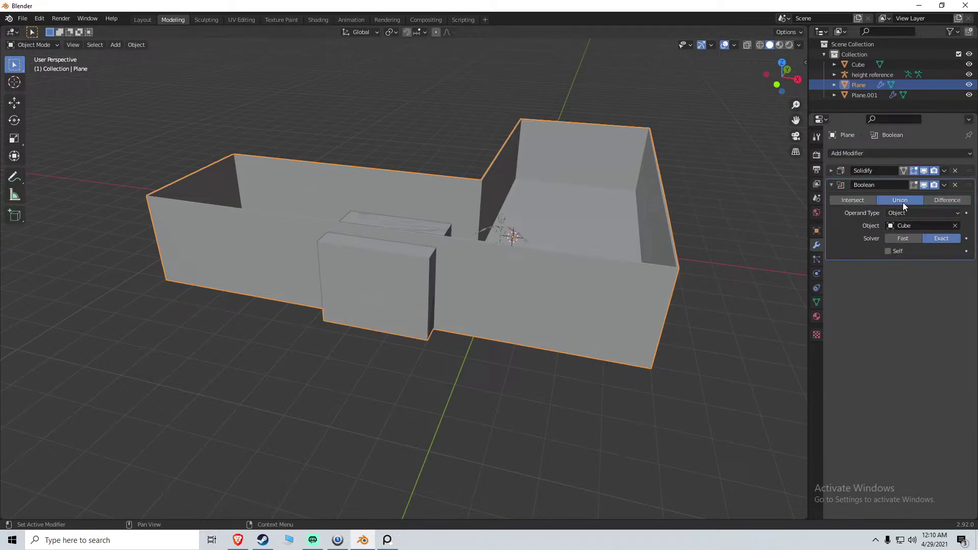
pyautogui.click(864, 201)
pyautogui.click(948, 200)
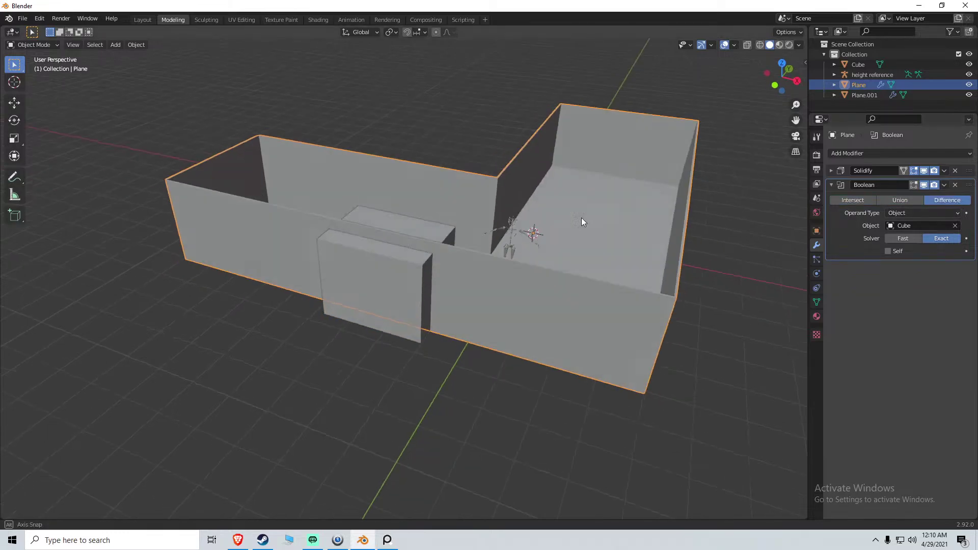
pyautogui.moveTo(581, 218); pyautogui.dragTo(612, 187, button='middle')
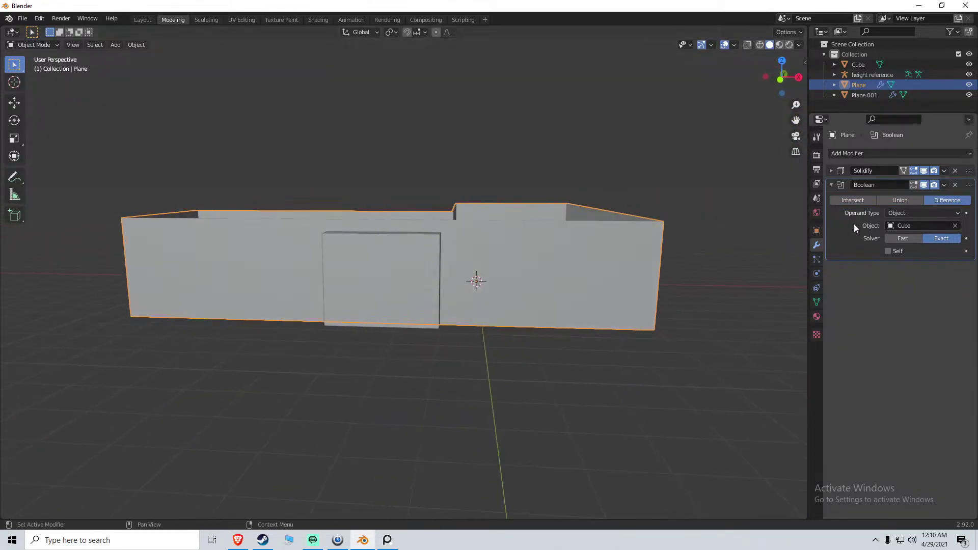
pyautogui.click(945, 187)
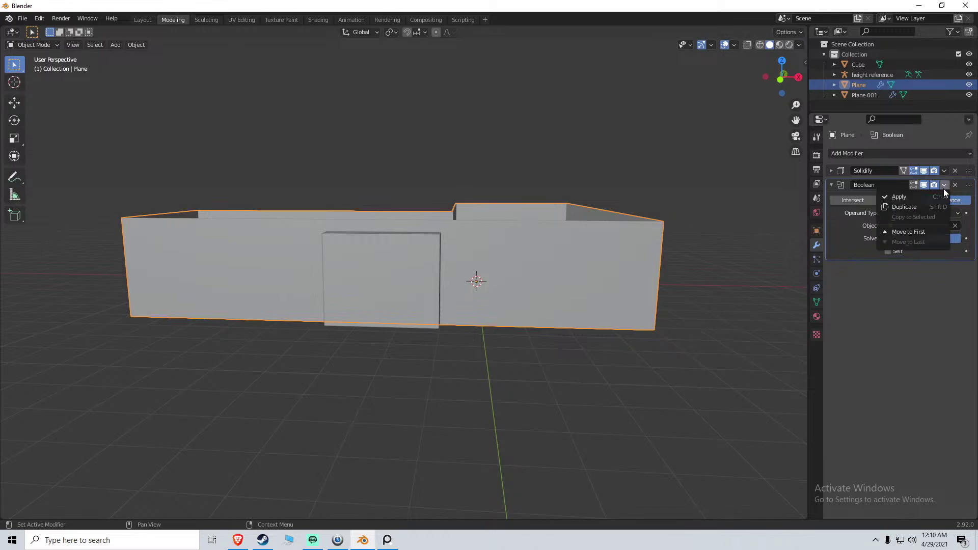
pyautogui.click(924, 198)
pyautogui.click(374, 280)
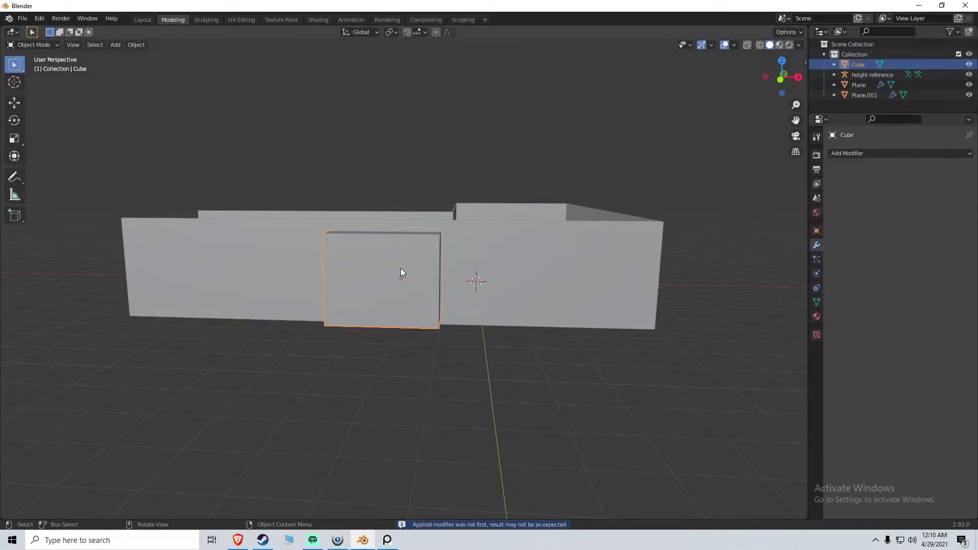
pyautogui.press('g')
pyautogui.press('y')
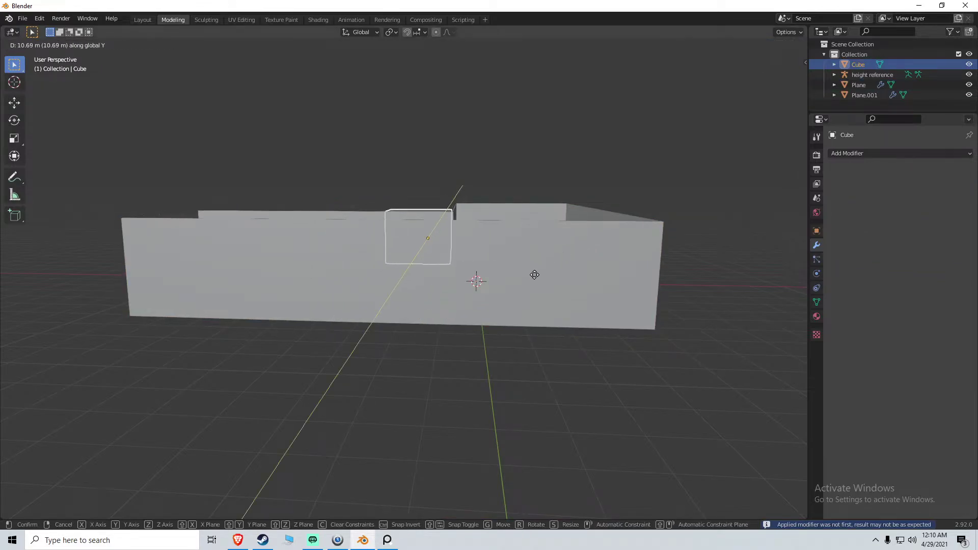
pyautogui.click(522, 220)
pyautogui.click(521, 220)
pyautogui.moveTo(520, 220); pyautogui.dragTo(445, 283, button='middle')
pyautogui.press('g')
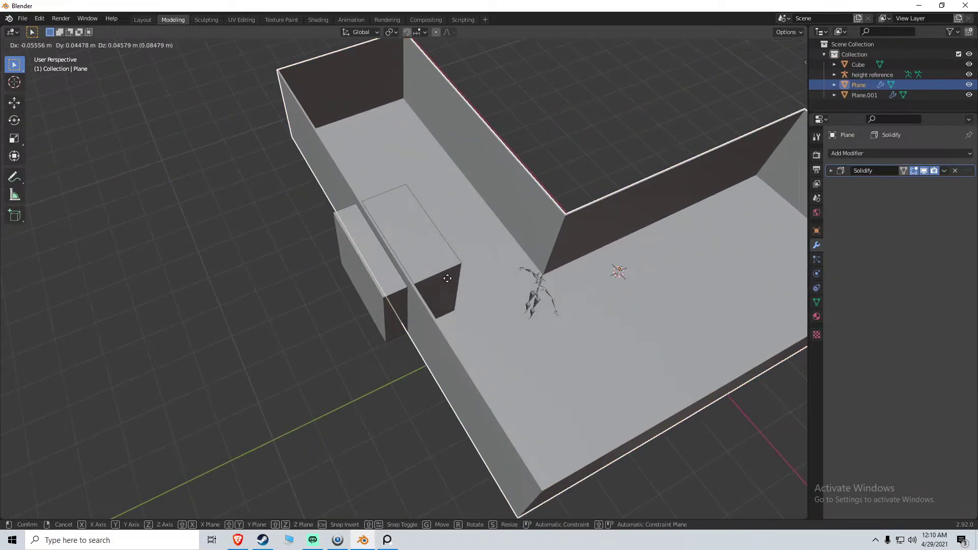
pyautogui.rightClick(446, 279)
pyautogui.rightClick(443, 277)
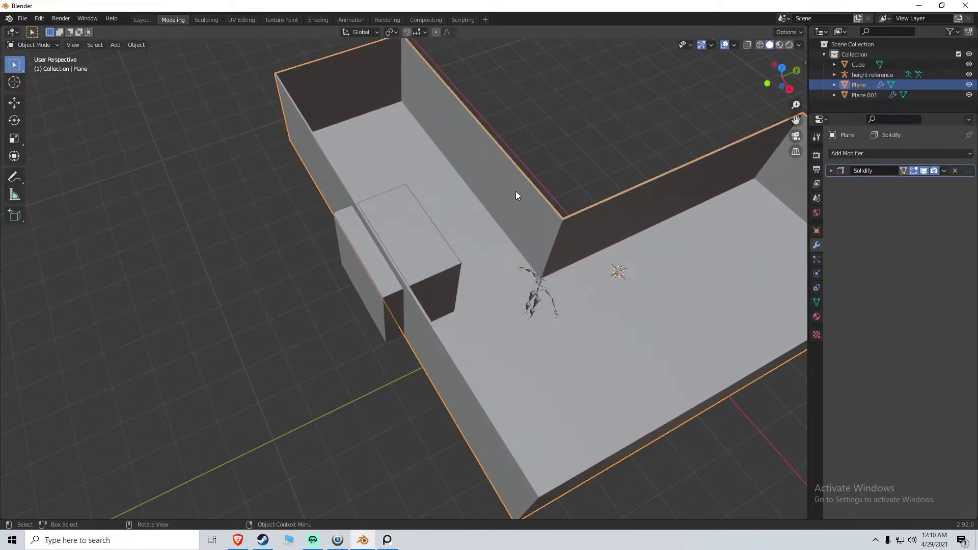
# Move the cube outside the room to check the wall for an opening, and undo back to the walls' unapplied Boolean modifier
pyautogui.click(427, 239)
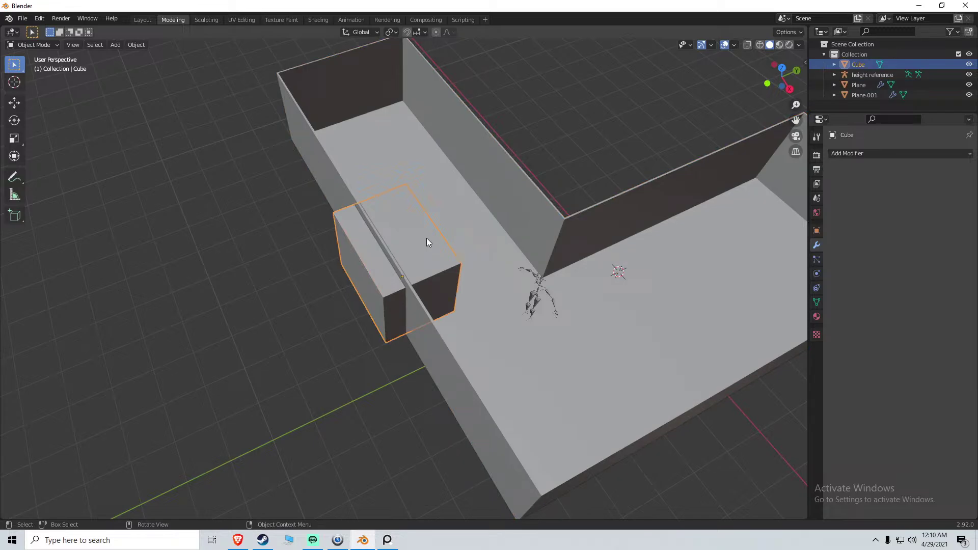
pyautogui.press('g')
pyautogui.click(316, 275)
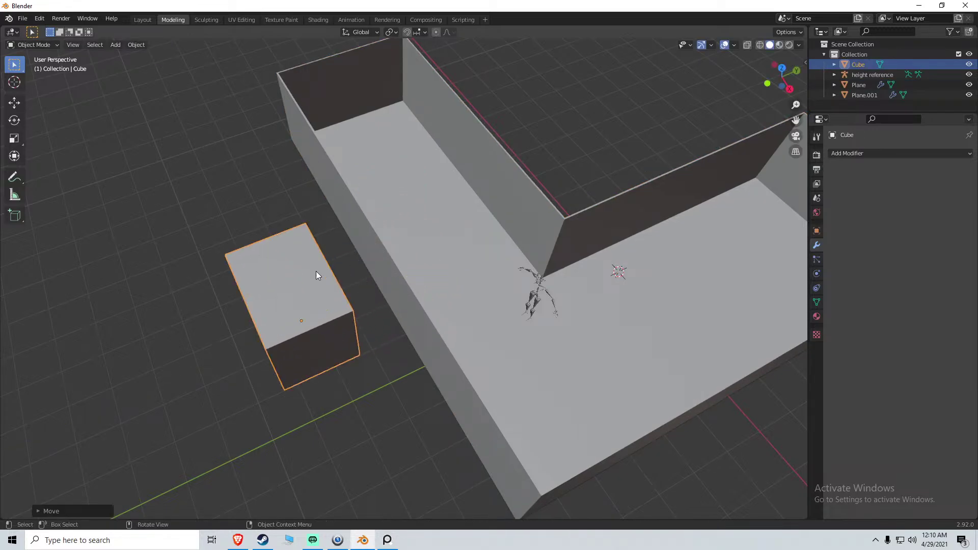
pyautogui.moveTo(317, 275); pyautogui.dragTo(314, 248, button='middle')
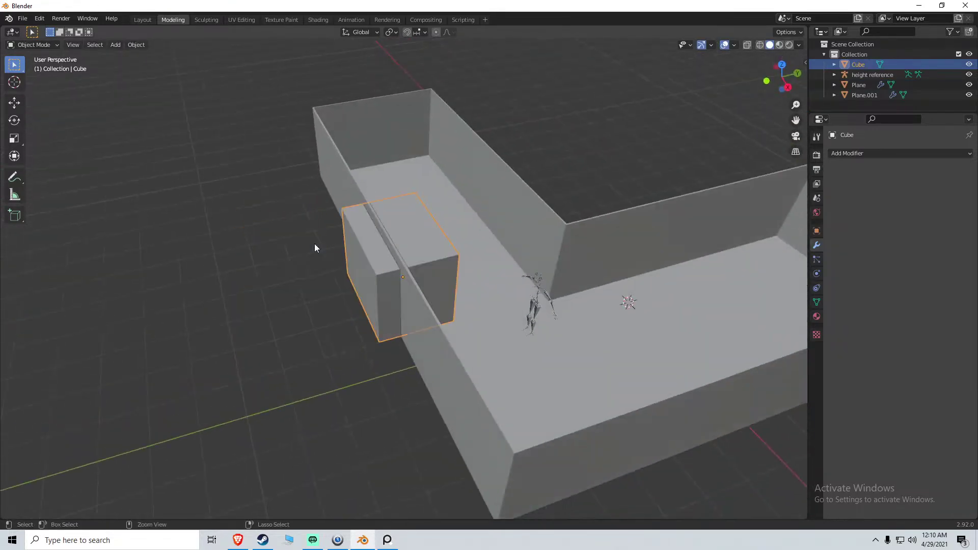
pyautogui.click(505, 256)
pyautogui.hotkey('ctrl', 'z')
pyautogui.hotkey('ctrl', 'shift', 'z')
pyautogui.hotkey('ctrl', 'z')
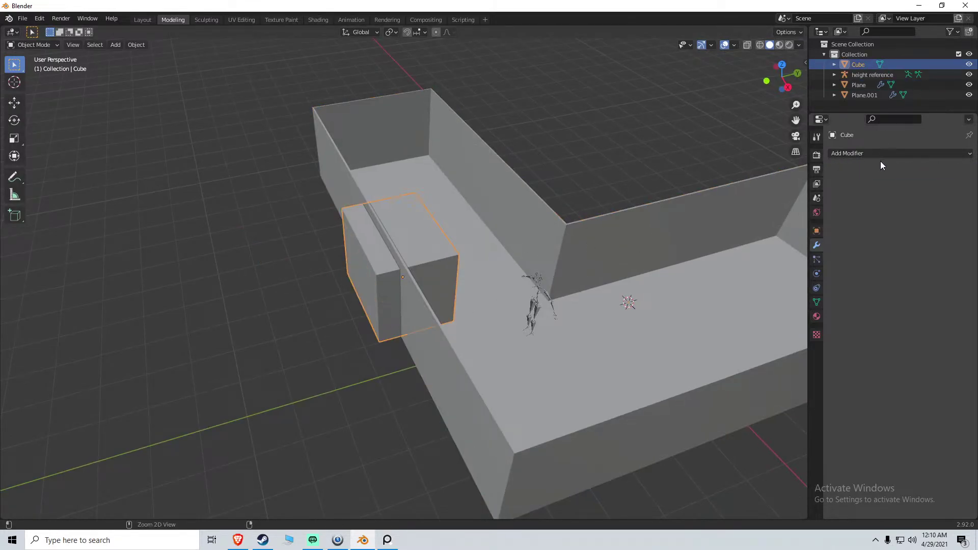
pyautogui.hotkey('ctrl', 'shift', 'z')
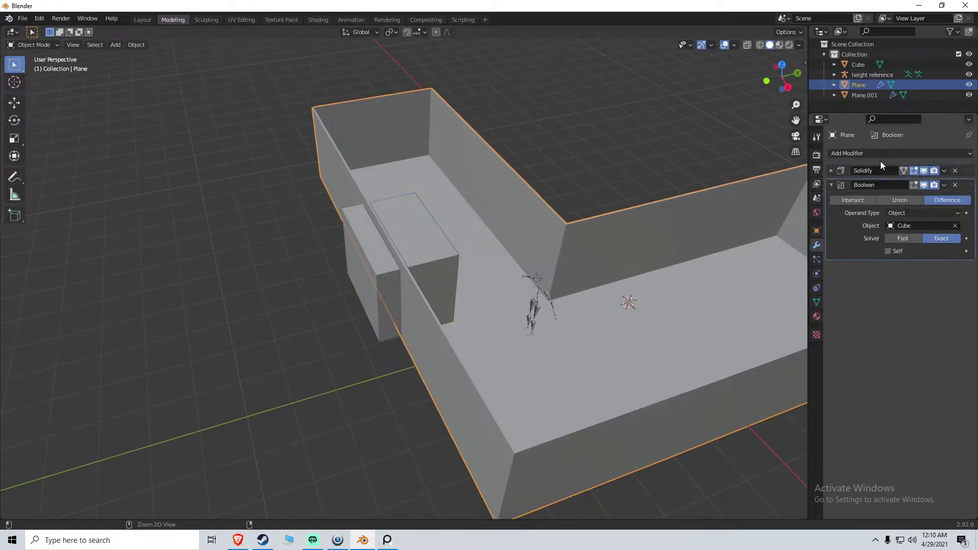
# Try the Collection operand type and the Fast solver on the walls' Boolean modifier, and restore Object and Exact
pyautogui.click(910, 214)
pyautogui.click(902, 236)
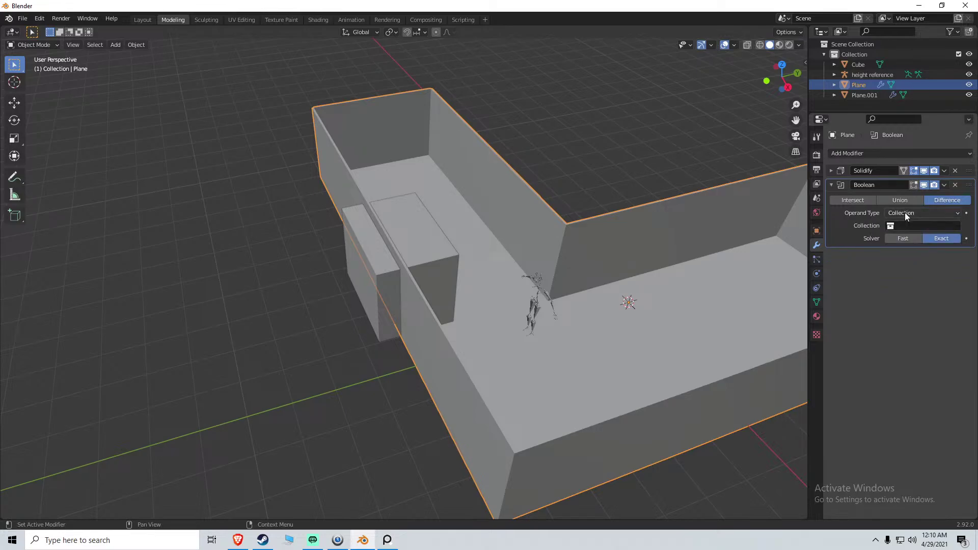
pyautogui.click(905, 213)
pyautogui.click(905, 226)
pyautogui.click(903, 240)
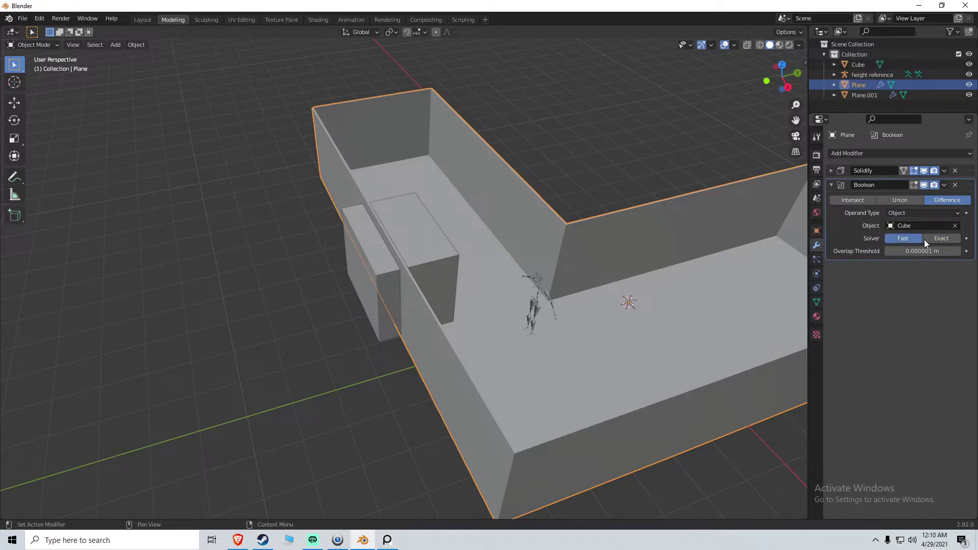
pyautogui.click(926, 240)
pyautogui.click(893, 252)
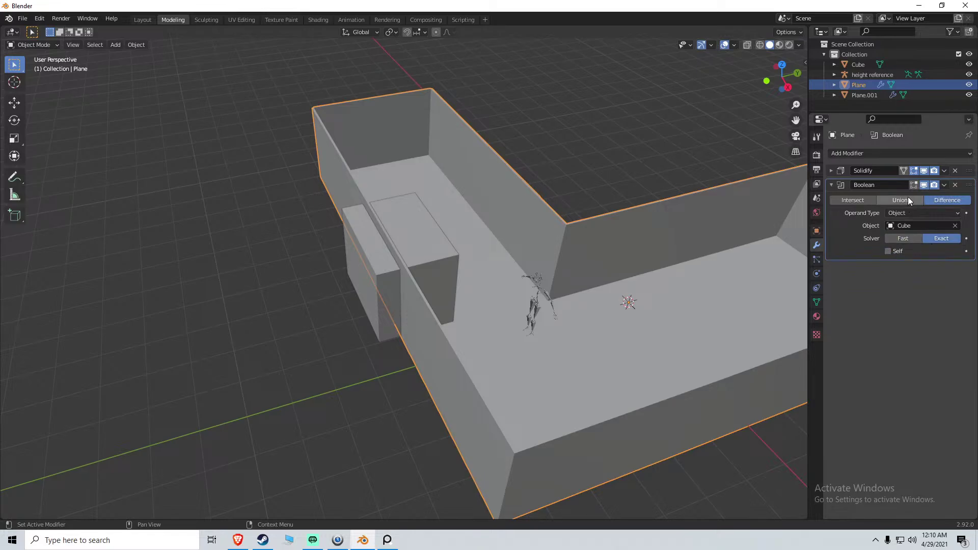
# Set the walls' Boolean modifier to Union and examine where the cube meets the wall in wireframe shading
pyautogui.click(862, 201)
pyautogui.click(899, 202)
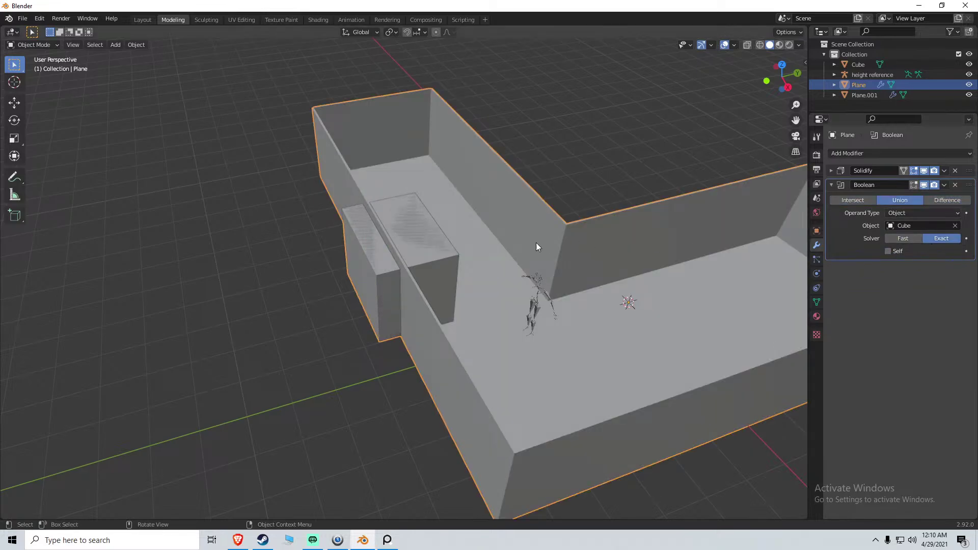
pyautogui.moveTo(536, 242); pyautogui.dragTo(578, 251, button='middle')
pyautogui.scroll(5, 444, 267)
pyautogui.moveTo(439, 264); pyautogui.dragTo(412, 227, button='middle')
pyautogui.hotkey('shift', 'z')
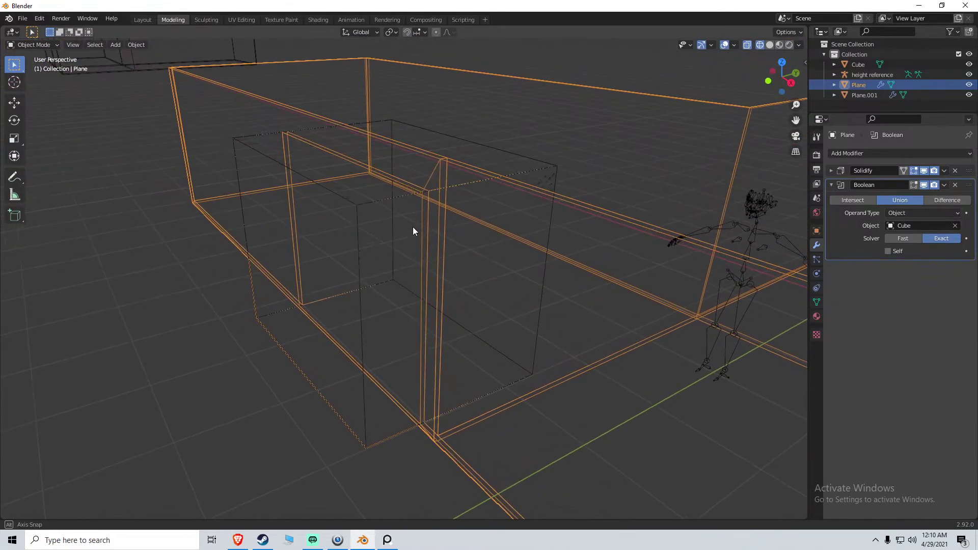
# Apply the walls' Union Boolean modifier, return to solid shading, and select the cube
pyautogui.click(939, 186)
pyautogui.click(934, 195)
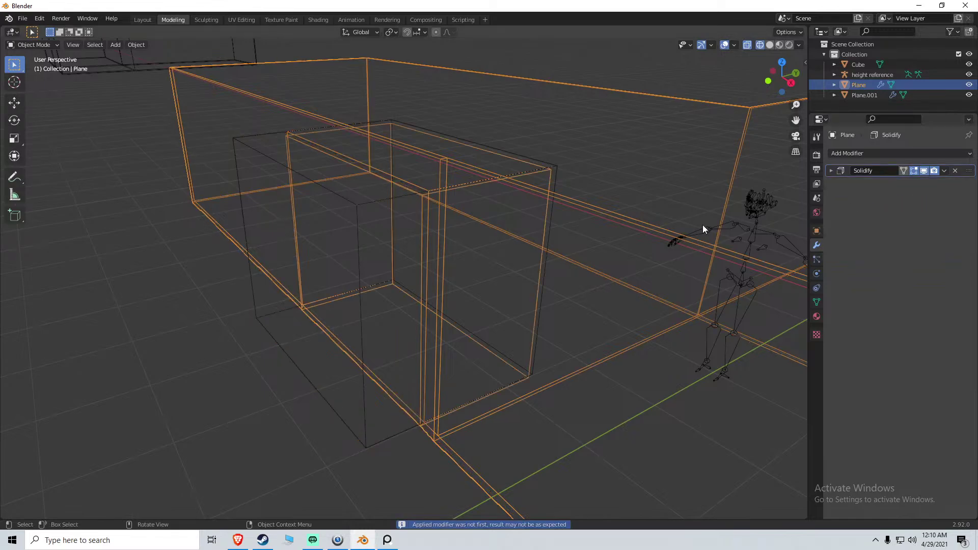
pyautogui.press('z')
pyautogui.press('6')
pyautogui.click(375, 228)
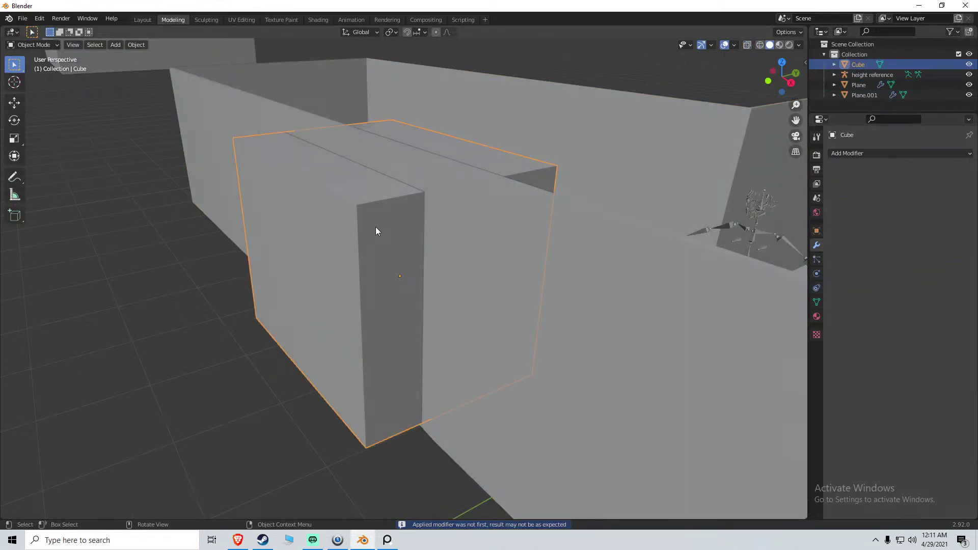
# Move the cube out of the wall along Y to check for an opening, and undo the move
pyautogui.press('g')
pyautogui.press('y')
pyautogui.click(7, 304)
pyautogui.moveTo(555, 209); pyautogui.dragTo(584, 191, button='middle')
pyautogui.scroll(-5, 464, 216)
pyautogui.hotkey('ctrl', 'z')
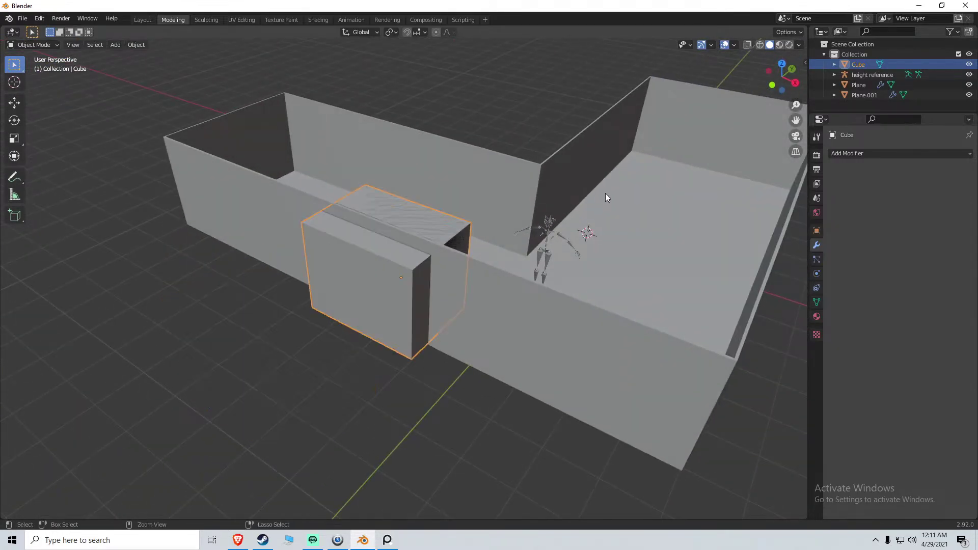
pyautogui.hotkey('ctrl', 'z')
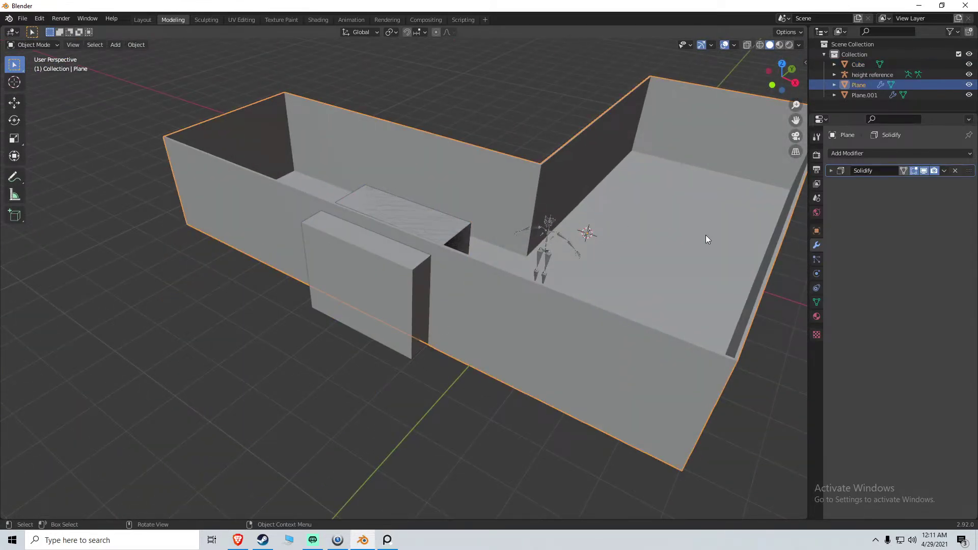
# Slide the cube outward along Y once more, cancel the move, and undo back to the walls' unapplied Union Boolean
pyautogui.click(875, 153)
pyautogui.click(391, 273)
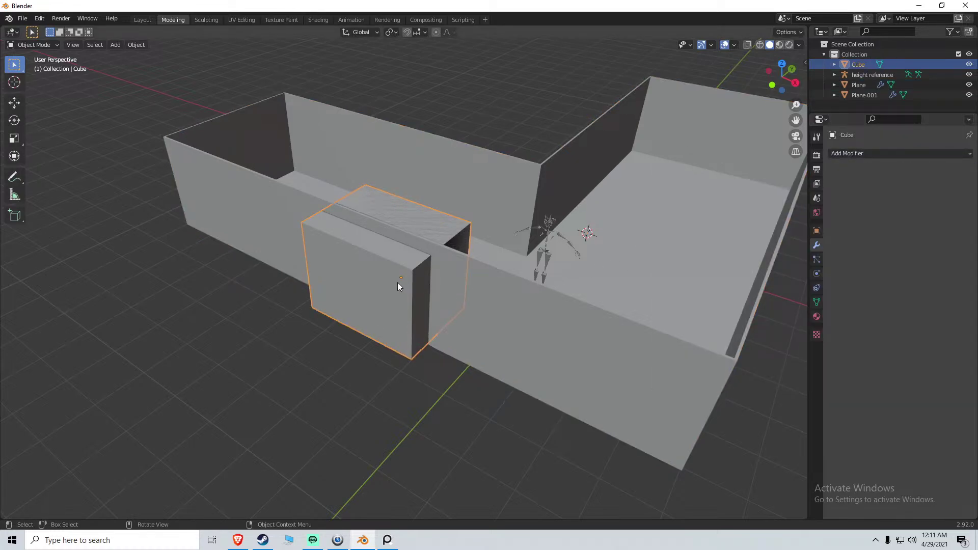
pyautogui.press('g')
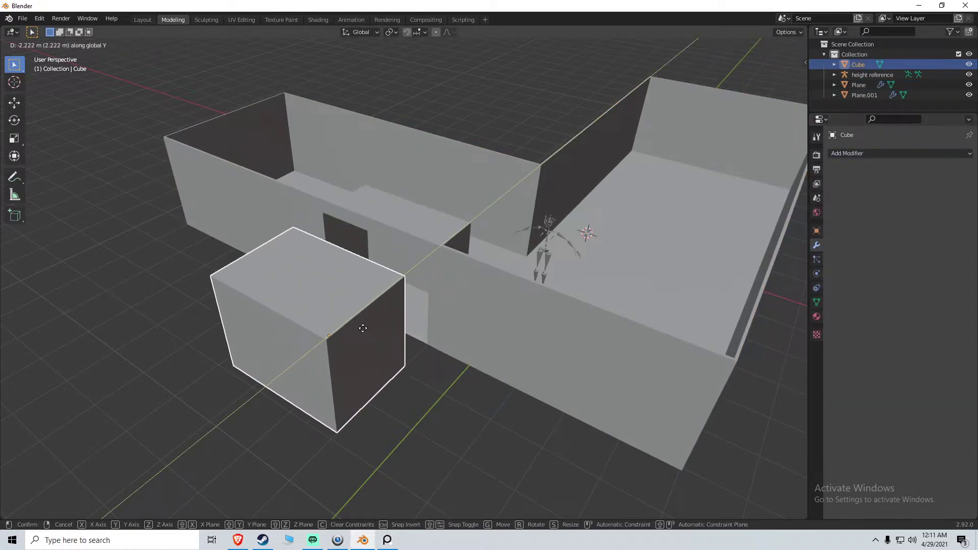
pyautogui.rightClick(363, 332)
pyautogui.click(363, 329)
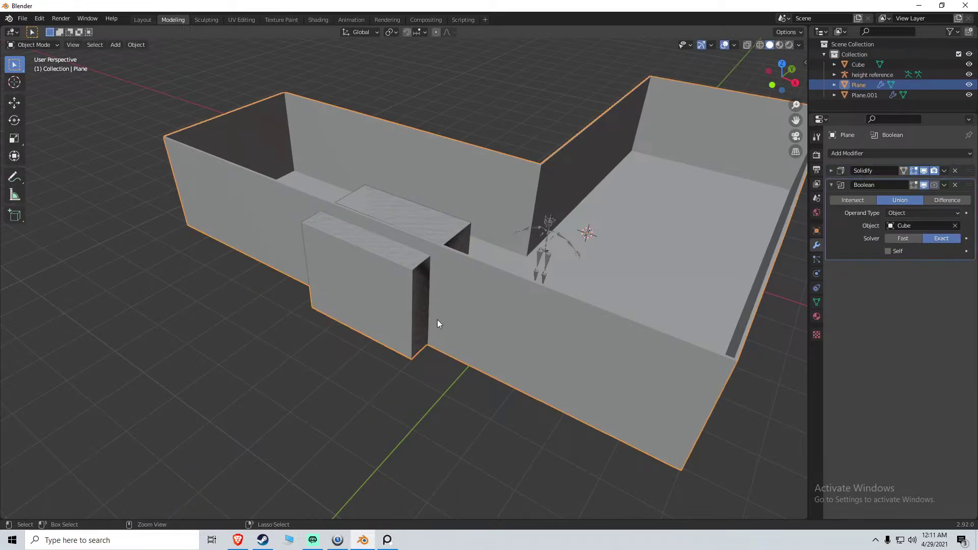
# Set the walls' Boolean modifier to Difference and examine the cut around the cube in wireframe shading
pyautogui.click(945, 199)
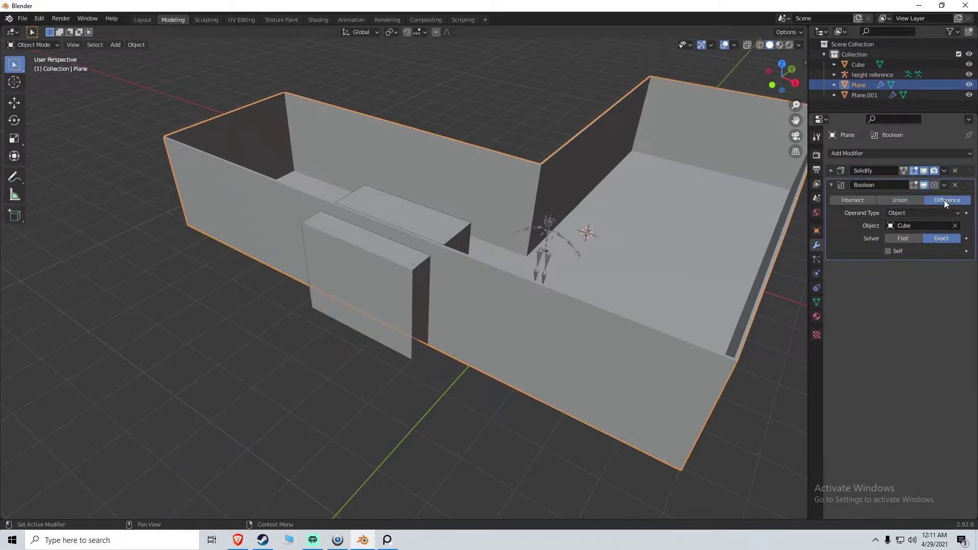
pyautogui.press('z')
pyautogui.click(518, 252)
pyautogui.press('z')
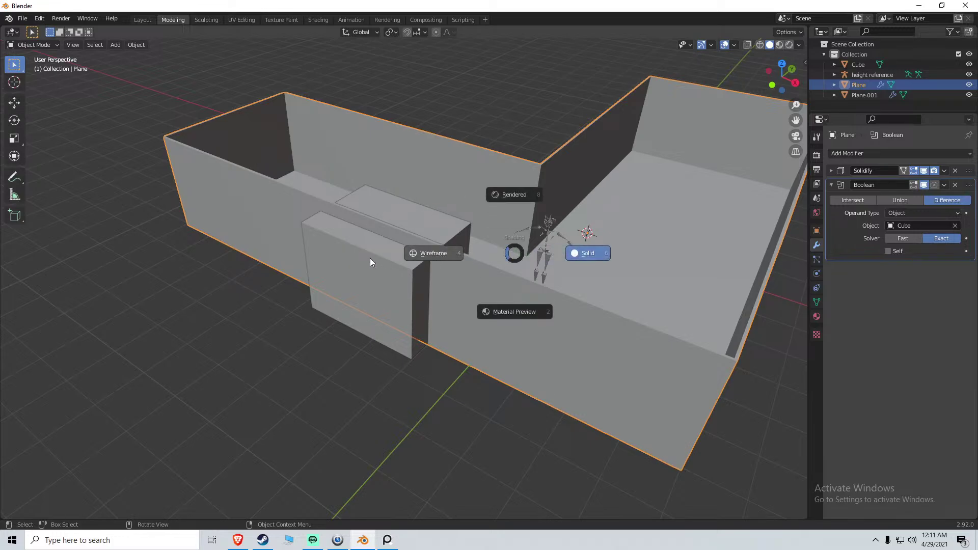
pyautogui.click(371, 258)
pyautogui.scroll(4, 392, 263)
pyautogui.moveTo(403, 265)
pyautogui.mouseDown(button='middle')
pyautogui.moveTo(448, 237)
pyautogui.moveTo(570, 243)
pyautogui.moveTo(442, 292)
pyautogui.moveTo(481, 282)
pyautogui.moveTo(438, 258)
pyautogui.moveTo(423, 277)
pyautogui.moveTo(434, 287)
pyautogui.mouseUp(button='middle')
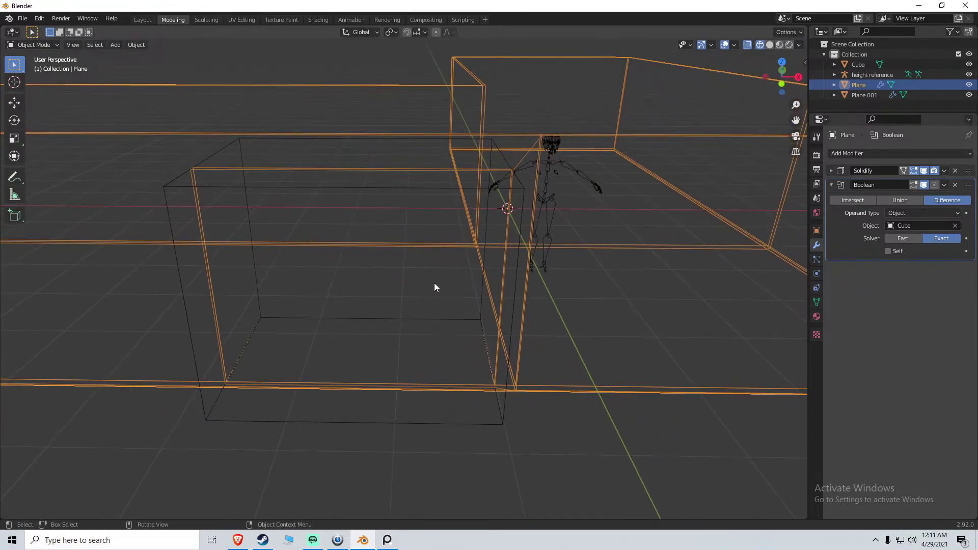
# Shift the cube slightly along X while watching how the cut in the wall follows it
pyautogui.click(518, 269)
pyautogui.moveTo(522, 274); pyautogui.dragTo(492, 286, button='middle')
pyautogui.press('g')
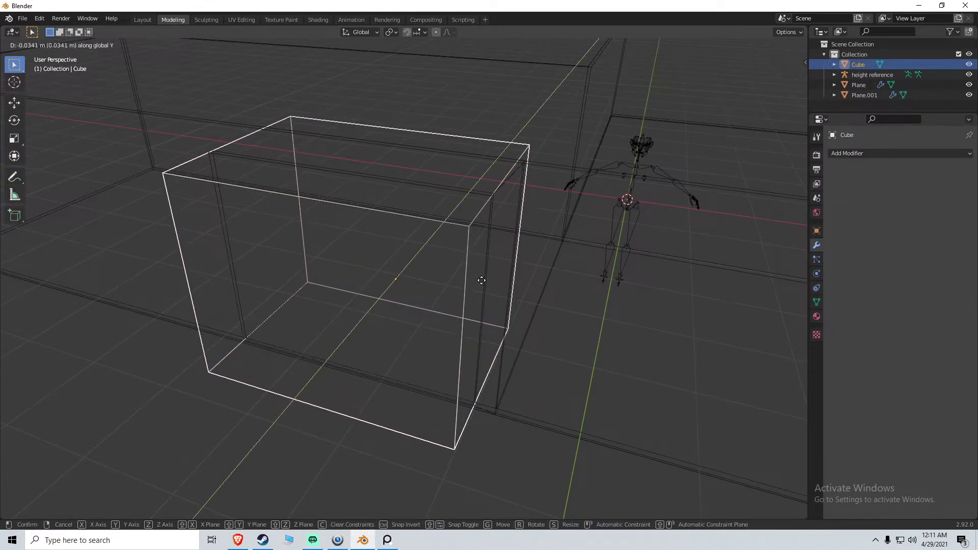
pyautogui.press('x')
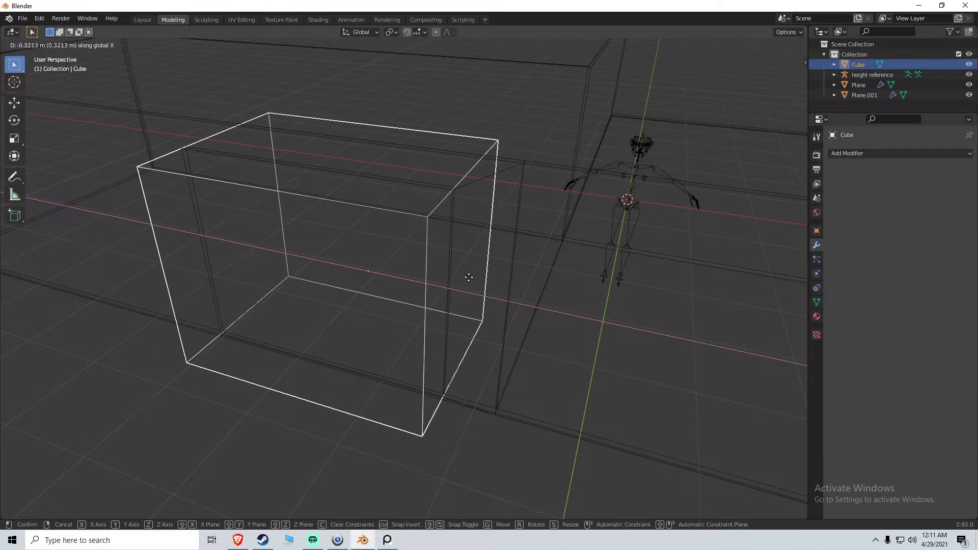
pyautogui.click(490, 280)
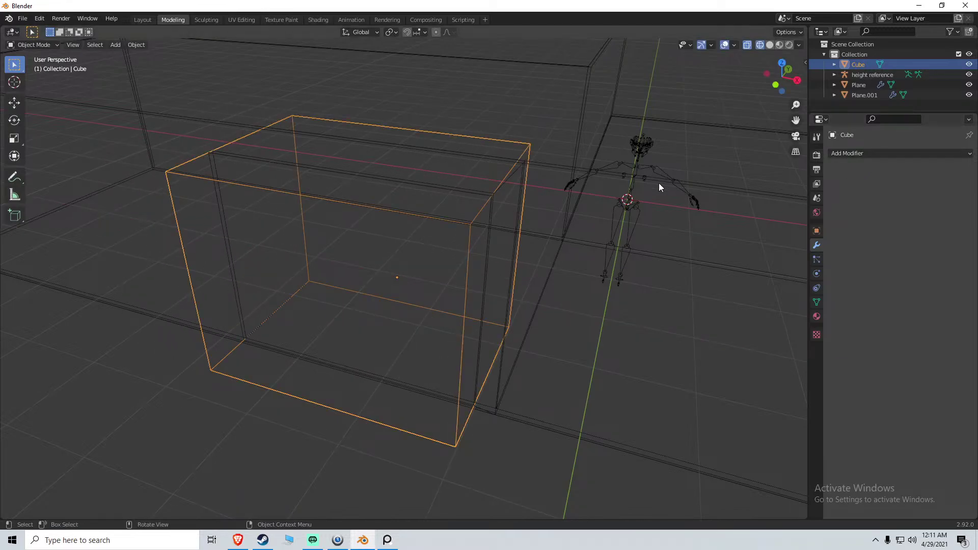
# Apply the Difference Boolean modifier to the walls
pyautogui.click(583, 157)
pyautogui.click(943, 187)
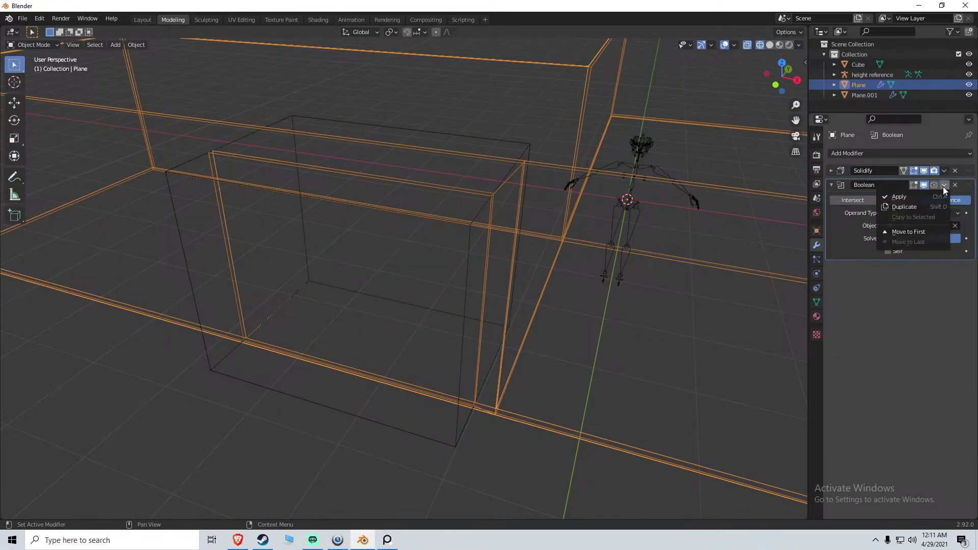
pyautogui.click(897, 201)
# Slide the cube along Y in solid shading to check the wall, cancel the move, and undo applying the walls' Boolean
pyautogui.click(472, 224)
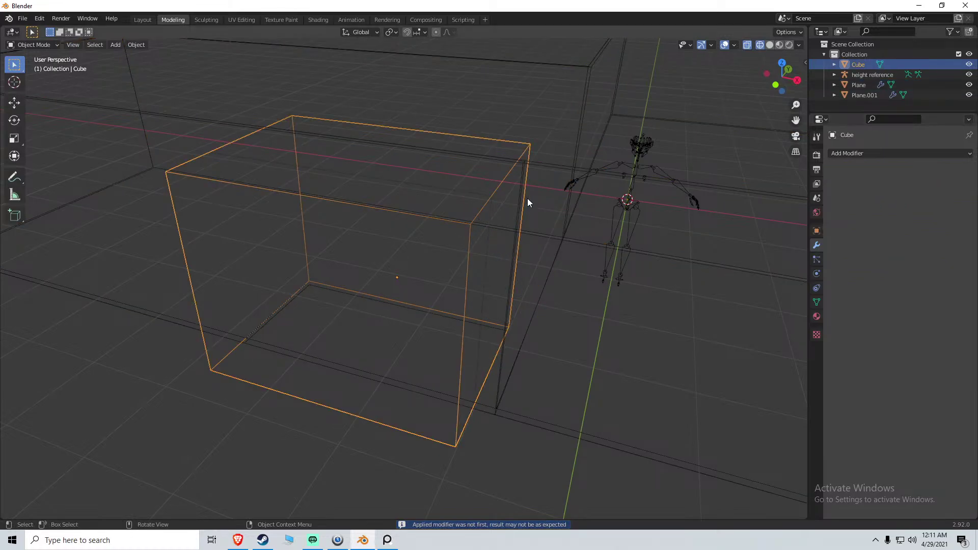
pyautogui.moveTo(526, 201); pyautogui.dragTo(482, 209, button='middle')
pyautogui.press('z')
pyautogui.click(489, 210)
pyautogui.press('g')
pyautogui.press('x')
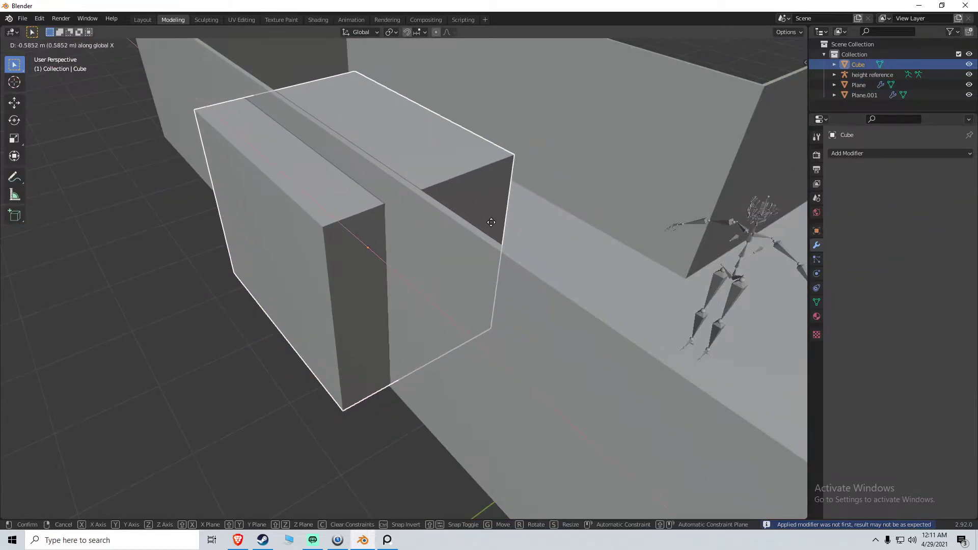
pyautogui.press('y')
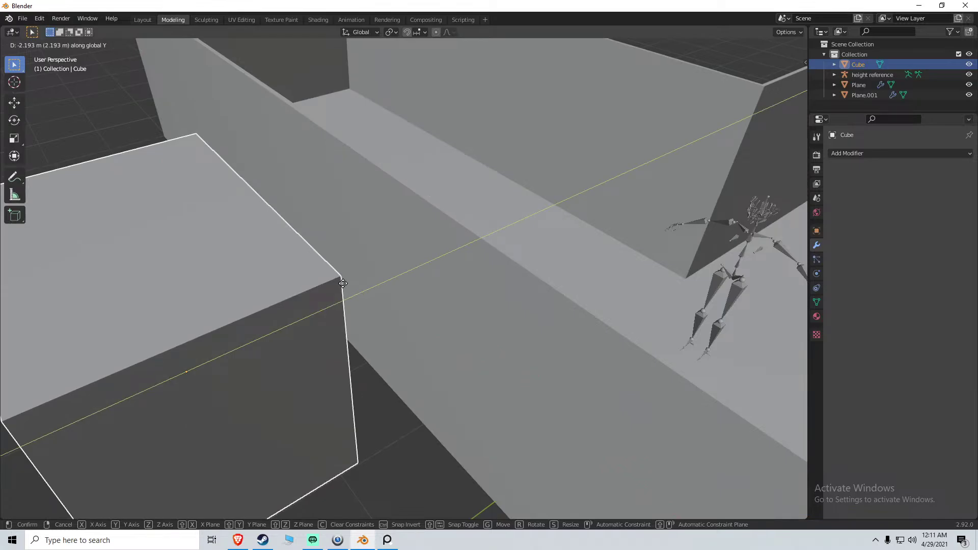
pyautogui.press('Escape')
pyautogui.click(755, 176)
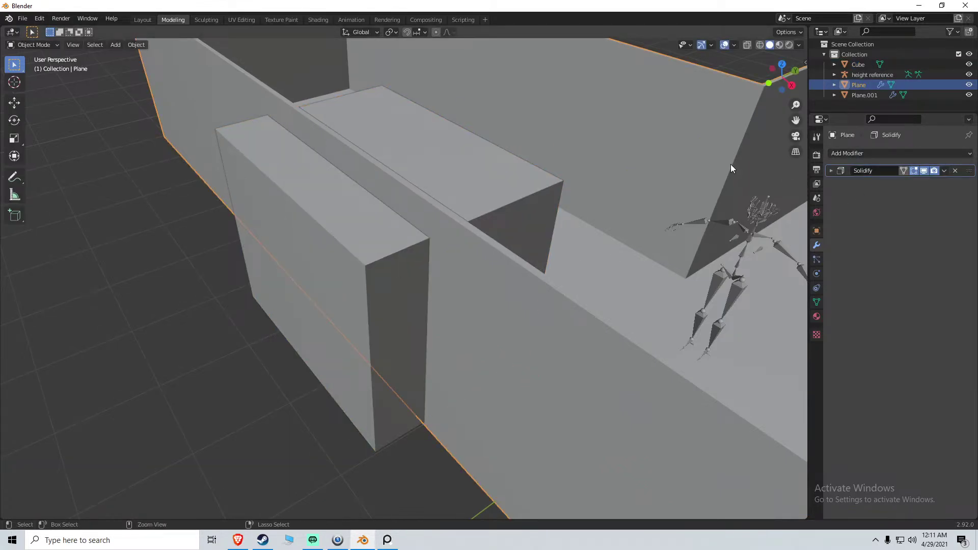
pyautogui.hotkey('ctrl', 'z')
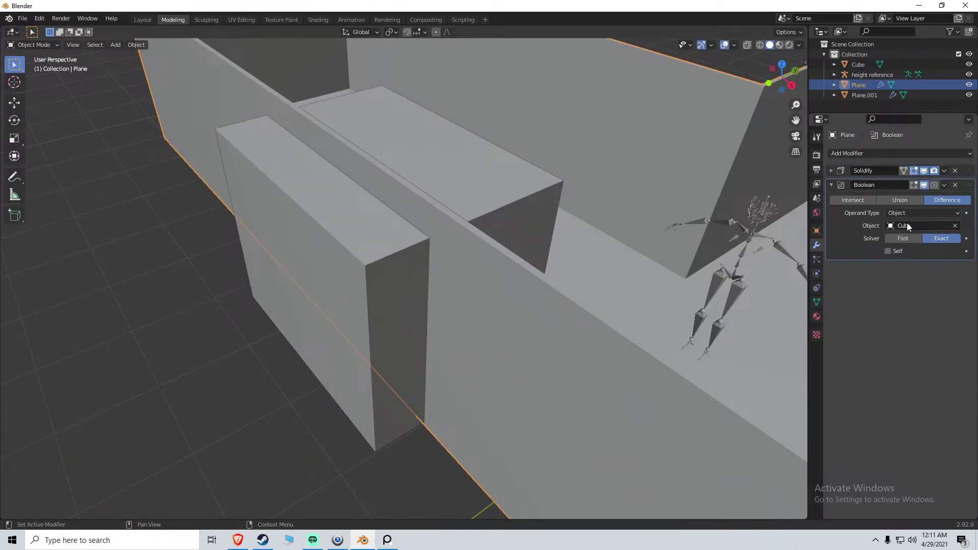
# Try Intersect on the walls' Boolean modifier, undo it, and remove the modifier from the walls
pyautogui.click(854, 201)
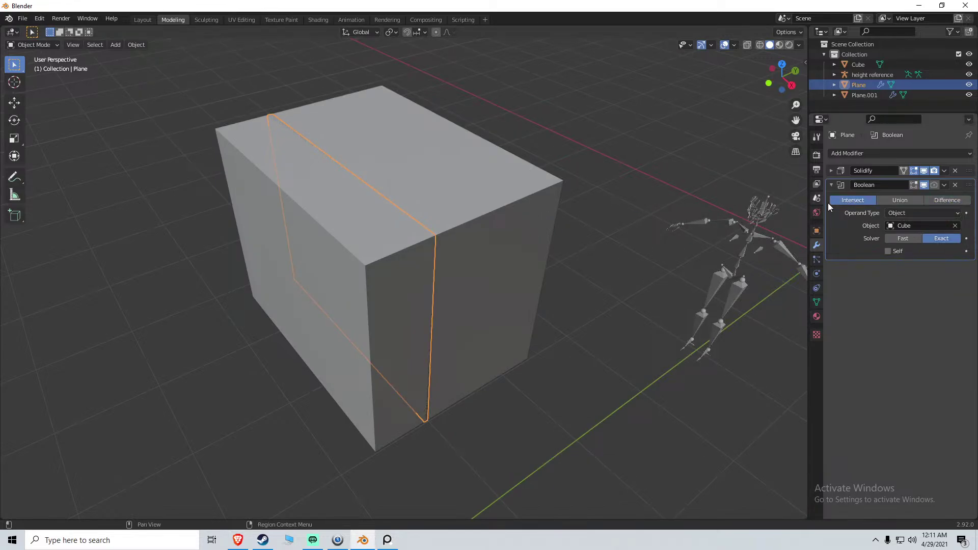
pyautogui.hotkey('ctrl', 'z')
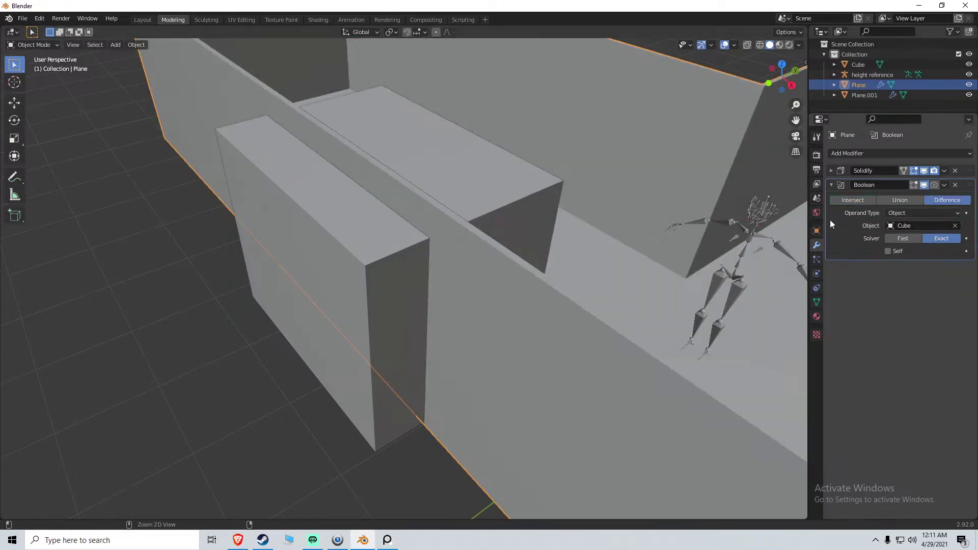
pyautogui.click(955, 185)
# Add a Boolean modifier to the cube in Difference mode with the walls' Plane object as its operand
pyautogui.click(516, 233)
pyautogui.click(871, 153)
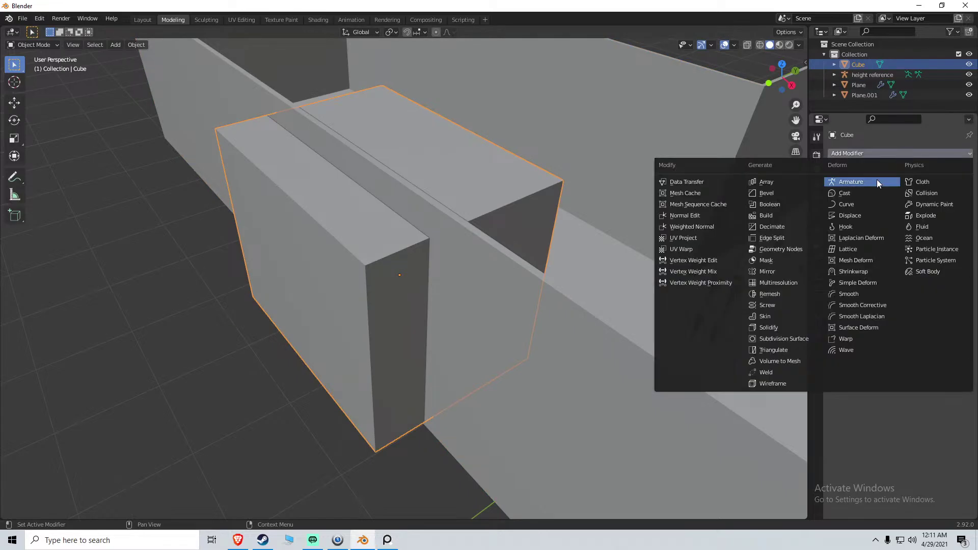
pyautogui.click(771, 204)
pyautogui.click(955, 211)
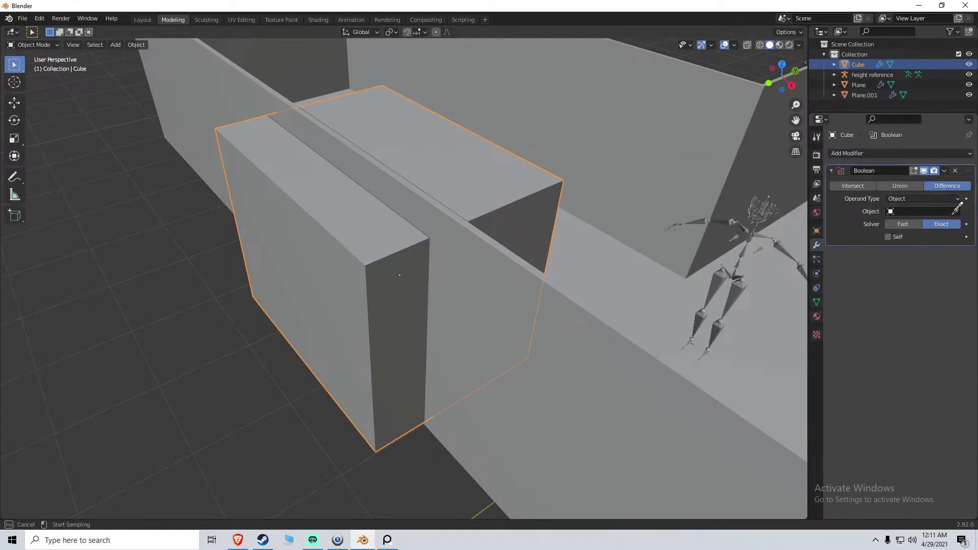
pyautogui.click(637, 160)
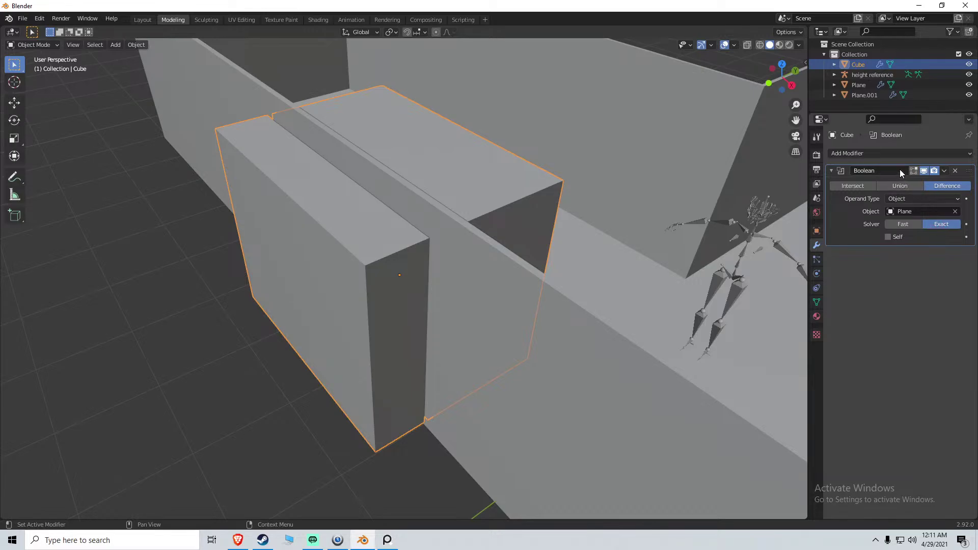
# Check the modifiers on both planes, then compare Union and Intersect on the cube's Boolean and restore Difference
pyautogui.click(865, 96)
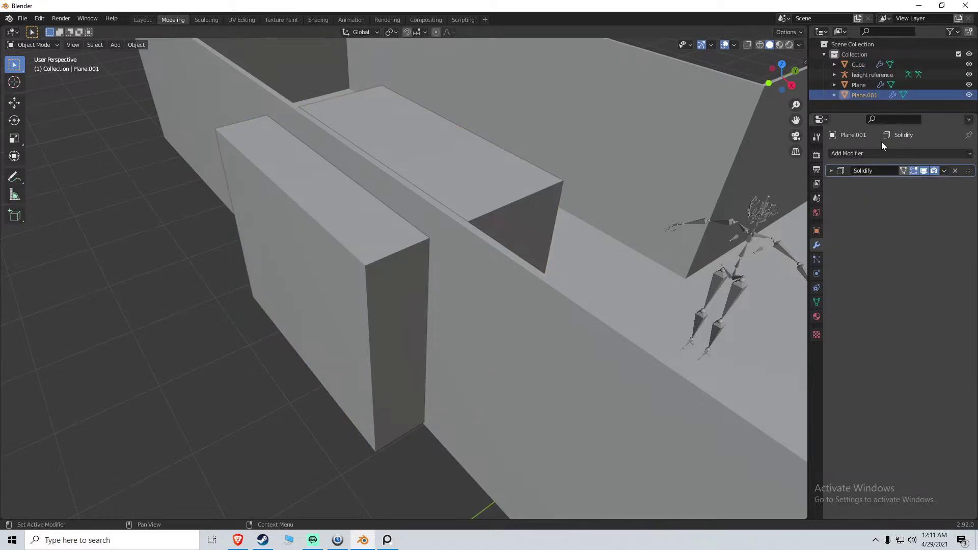
pyautogui.click(861, 85)
pyautogui.click(867, 65)
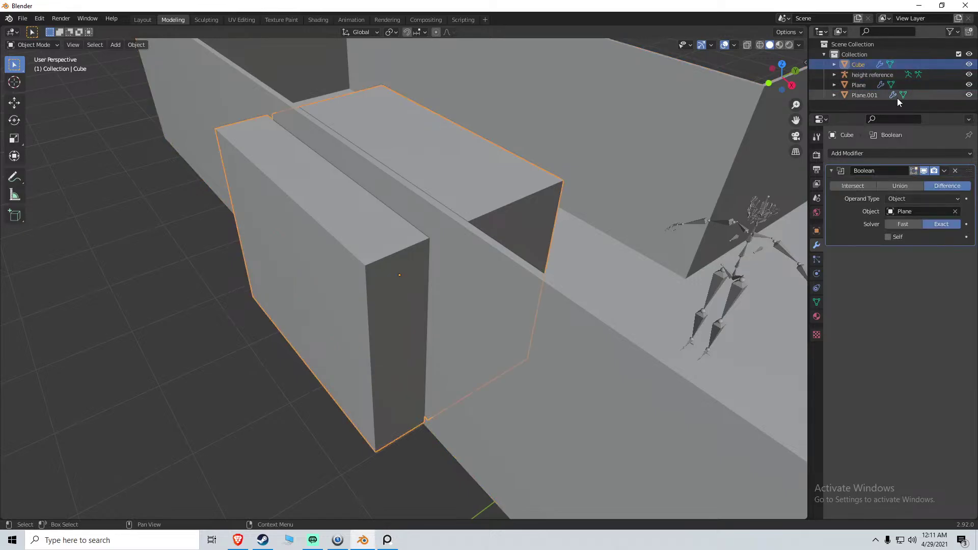
pyautogui.click(902, 185)
pyautogui.click(860, 185)
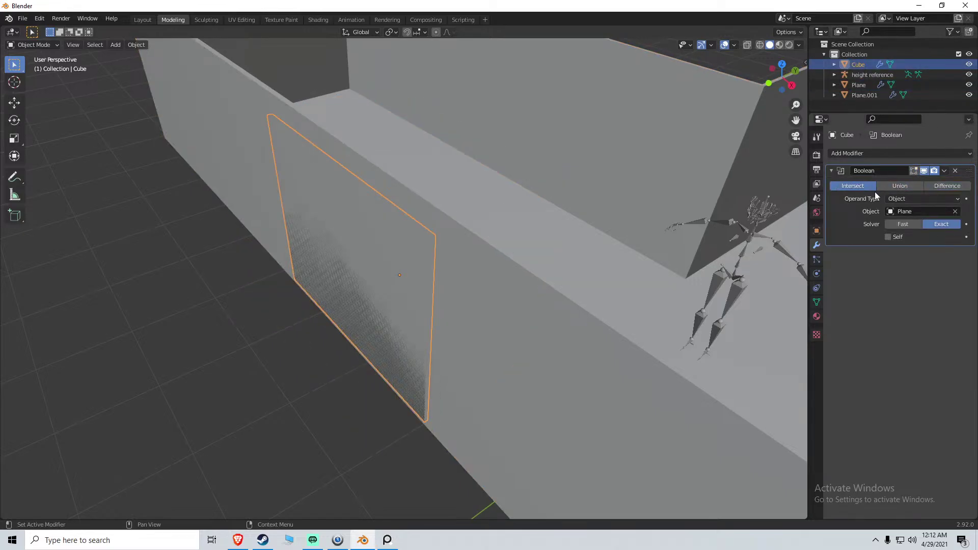
pyautogui.click(942, 186)
# Switch to wireframe shading and nudge the cube slightly along Y through the outer wall
pyautogui.press('z')
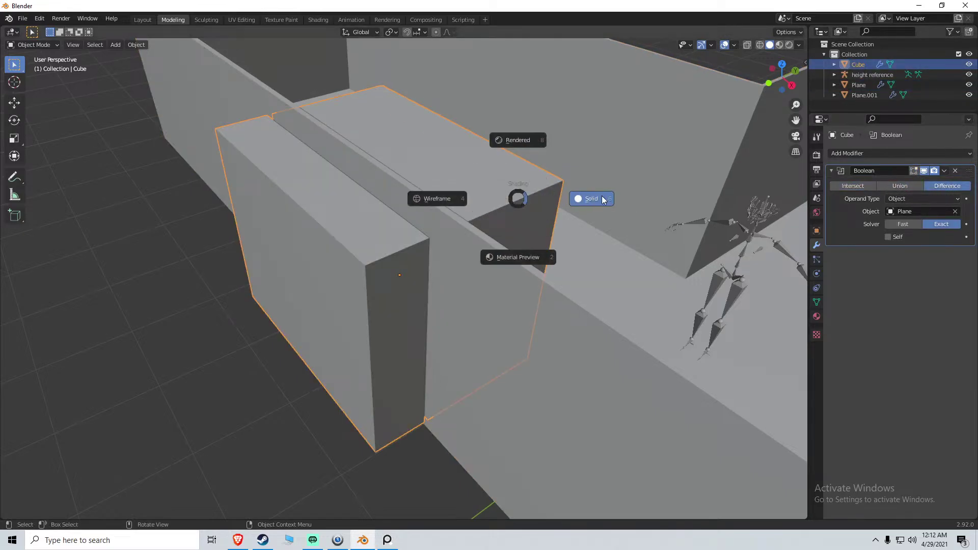
pyautogui.click(396, 198)
pyautogui.moveTo(464, 211); pyautogui.dragTo(430, 200, button='middle')
pyautogui.press('g')
pyautogui.press('y')
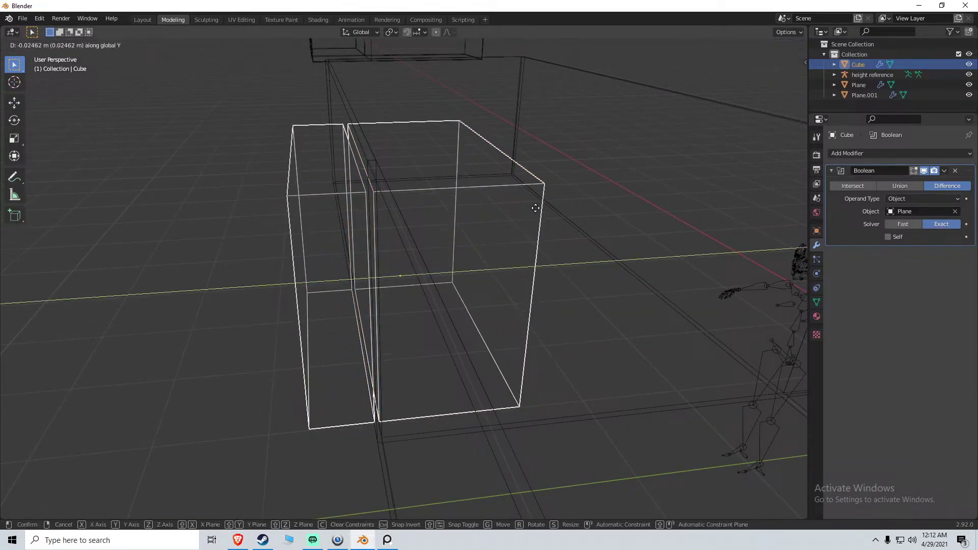
pyautogui.click(506, 197)
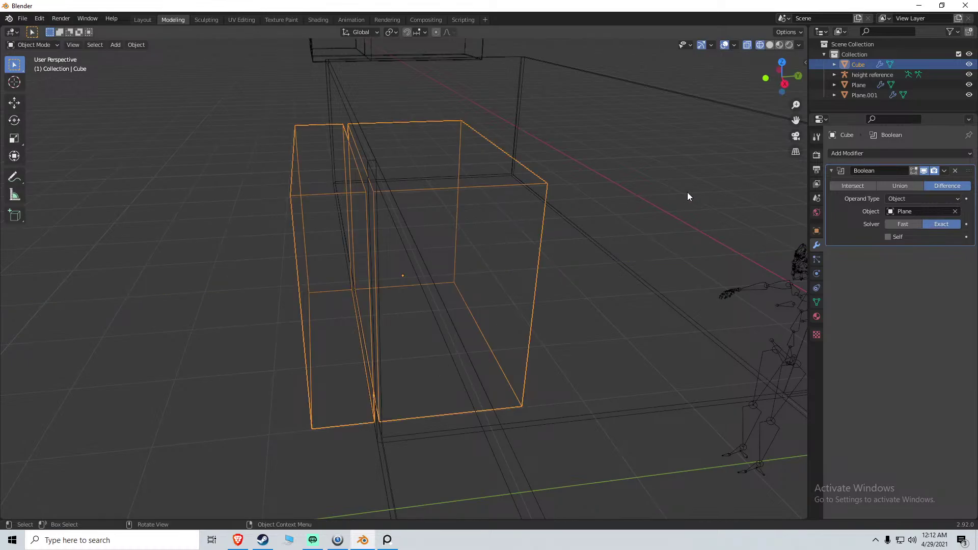
# Cycle the cube's Boolean through Intersect, Union and Difference in wireframe shading, and remove the modifier from the cube
pyautogui.click(861, 186)
pyautogui.click(879, 185)
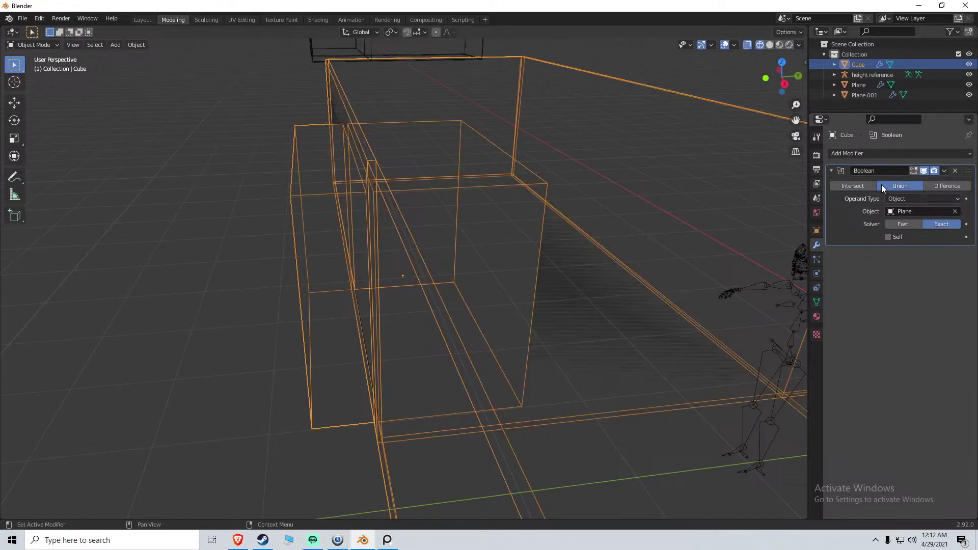
pyautogui.click(928, 184)
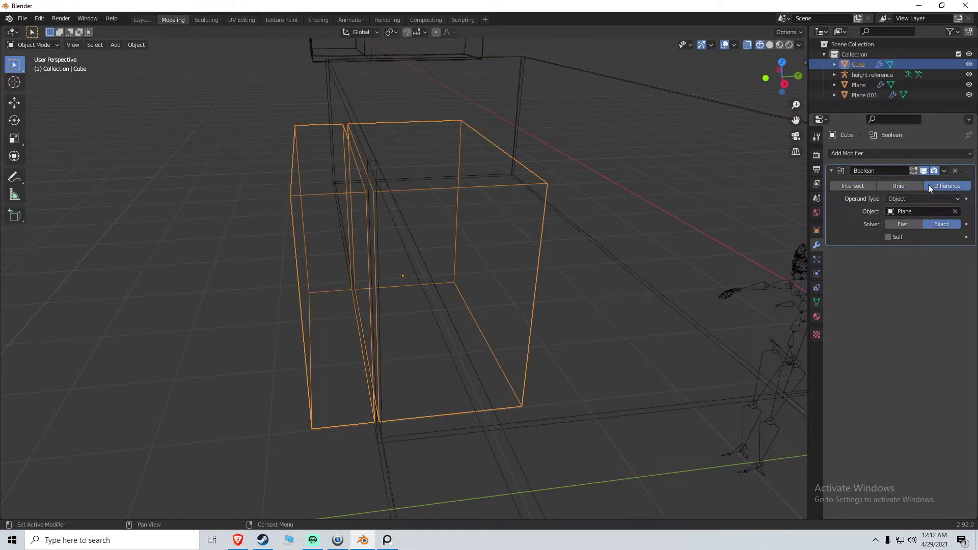
pyautogui.click(956, 170)
# Add a Boolean modifier in Difference mode to the walls' Plane object, using the Cube as its operand object
pyautogui.click(619, 255)
pyautogui.click(631, 263)
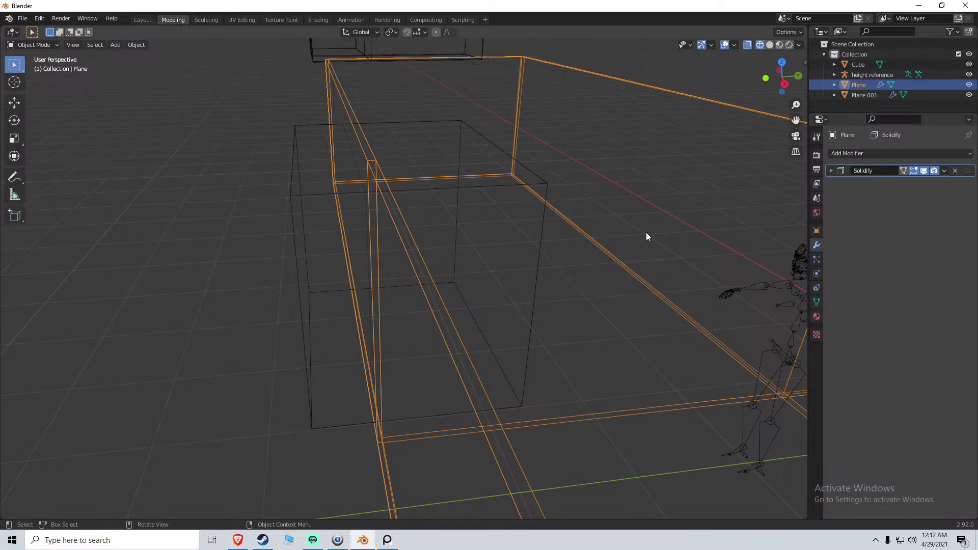
pyautogui.click(889, 154)
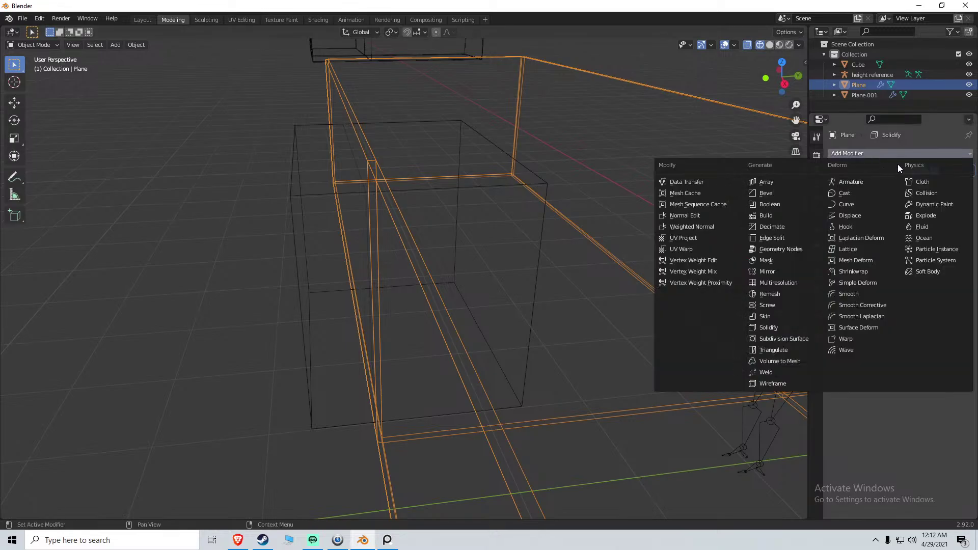
pyautogui.click(770, 204)
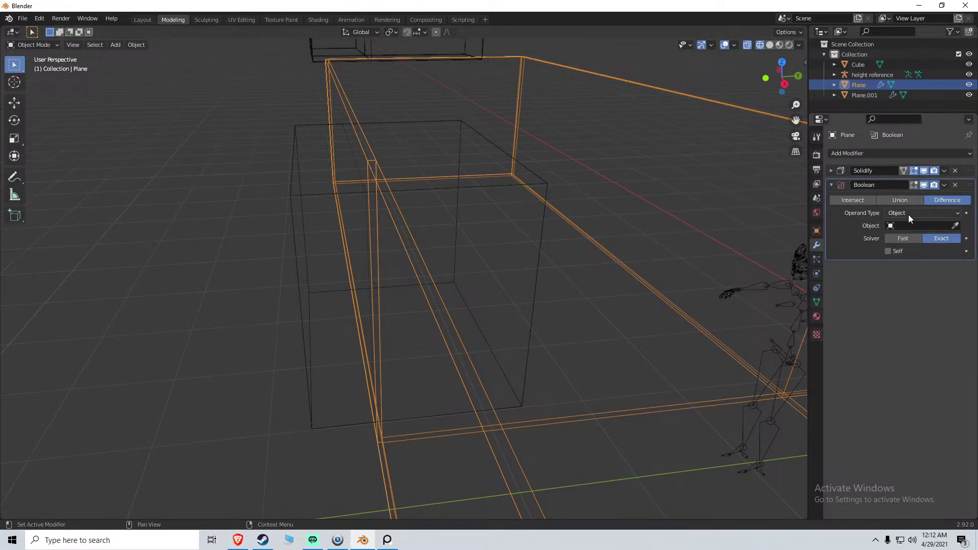
pyautogui.click(955, 226)
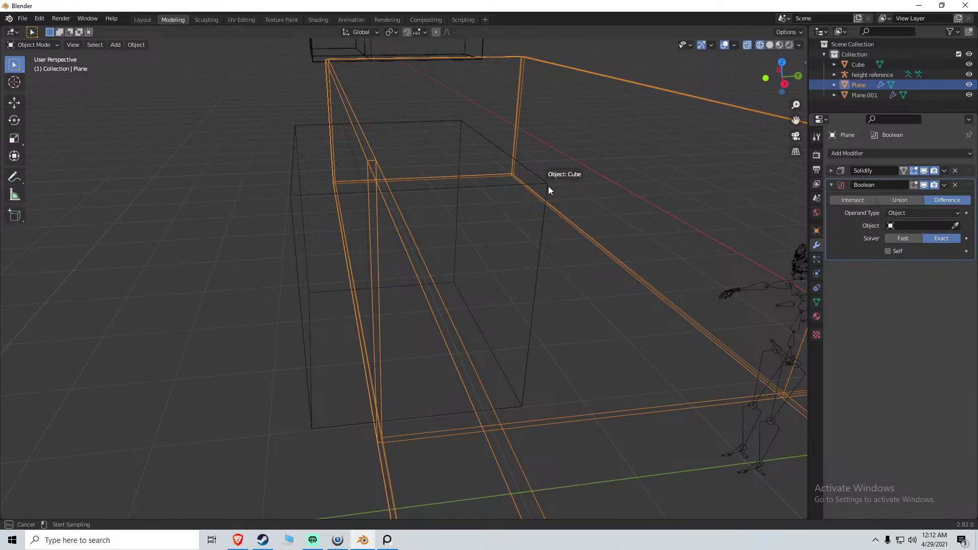
pyautogui.click(548, 185)
pyautogui.moveTo(724, 222); pyautogui.dragTo(476, 148, button='middle')
pyautogui.scroll(4, 504, 193)
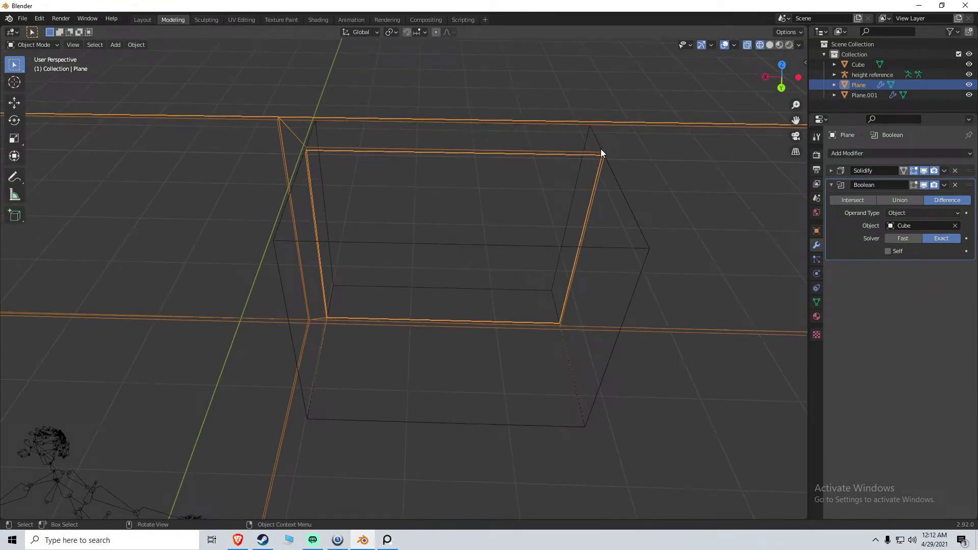
pyautogui.moveTo(601, 152); pyautogui.dragTo(657, 146, button='middle')
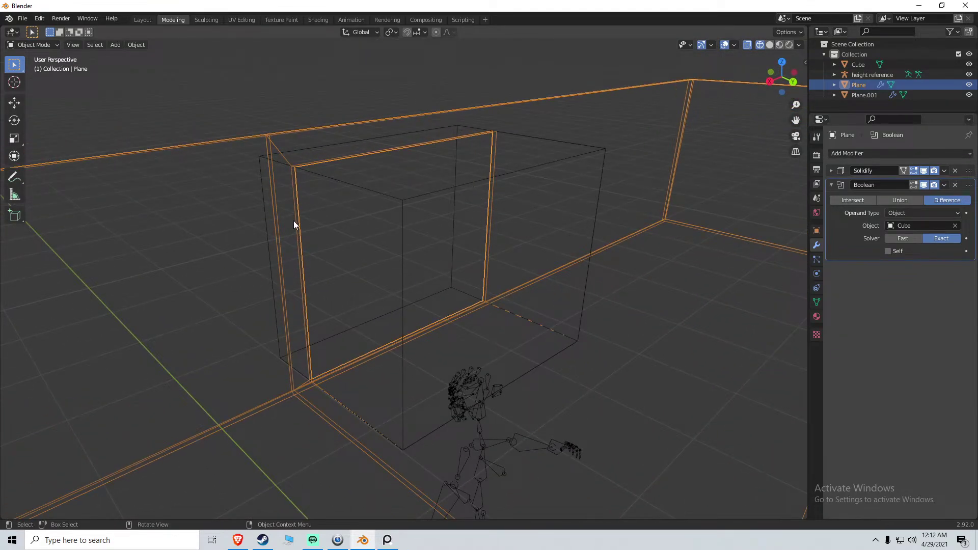
pyautogui.moveTo(294, 224); pyautogui.dragTo(428, 210, button='middle')
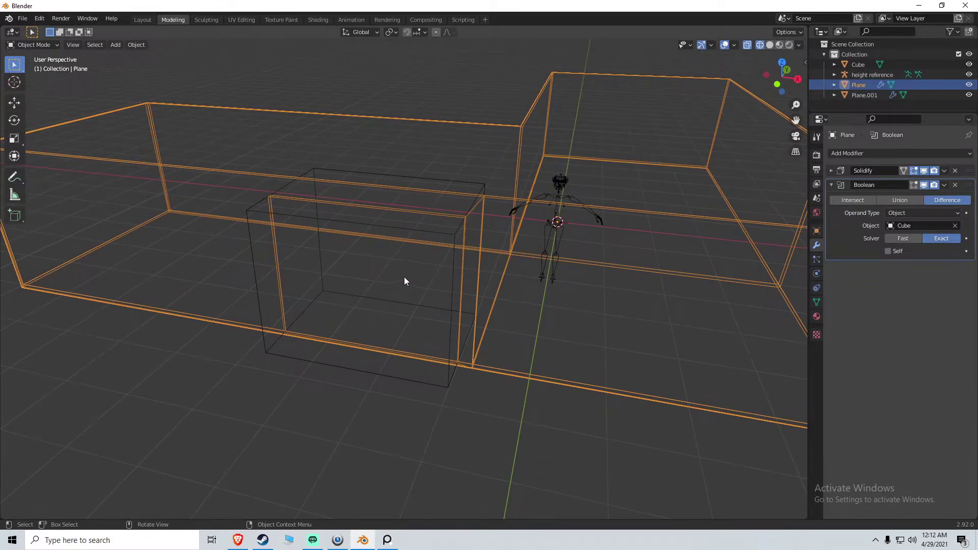
# Try the Fast solver on the walls' Boolean, restore Exact, and test sliding the cube along X
pyautogui.click(907, 238)
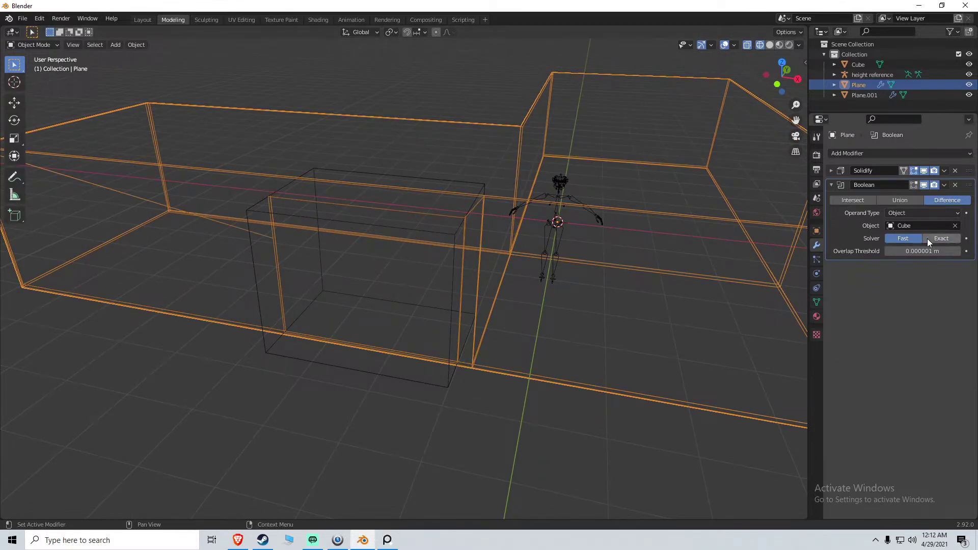
pyautogui.click(930, 237)
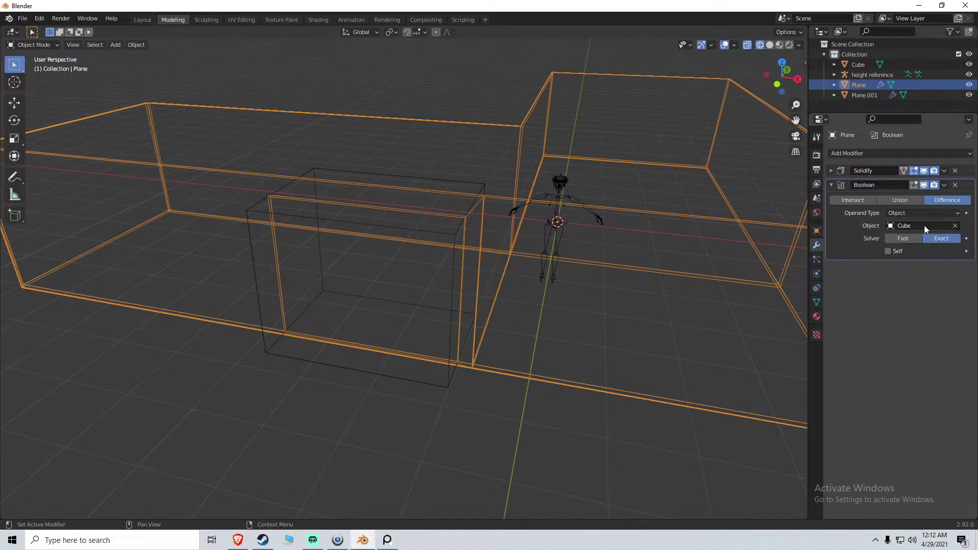
pyautogui.click(456, 234)
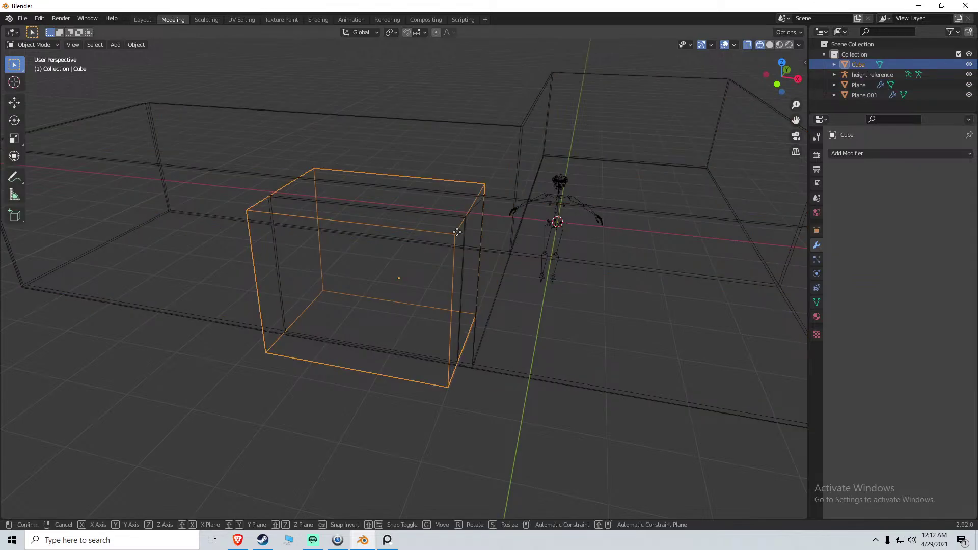
pyautogui.press('g')
pyautogui.press('x')
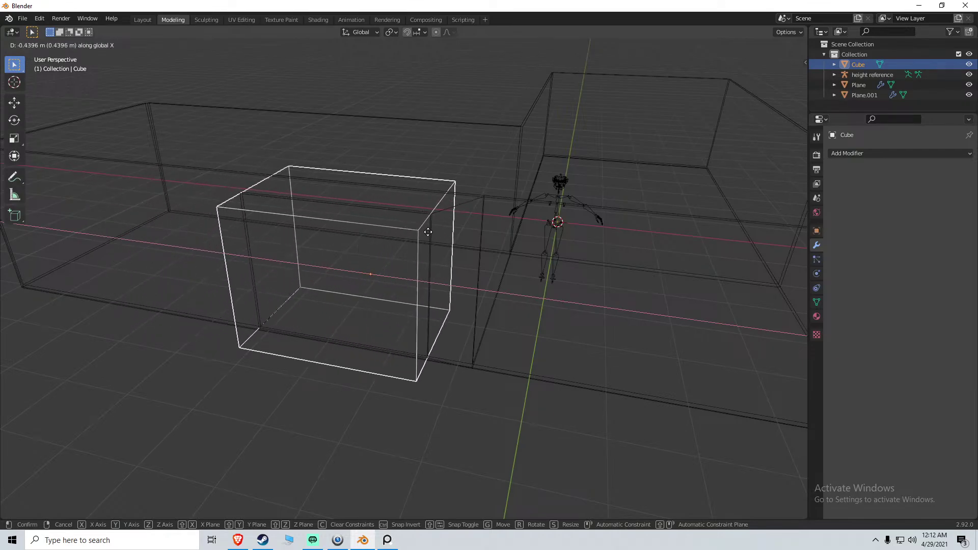
pyautogui.click(445, 230)
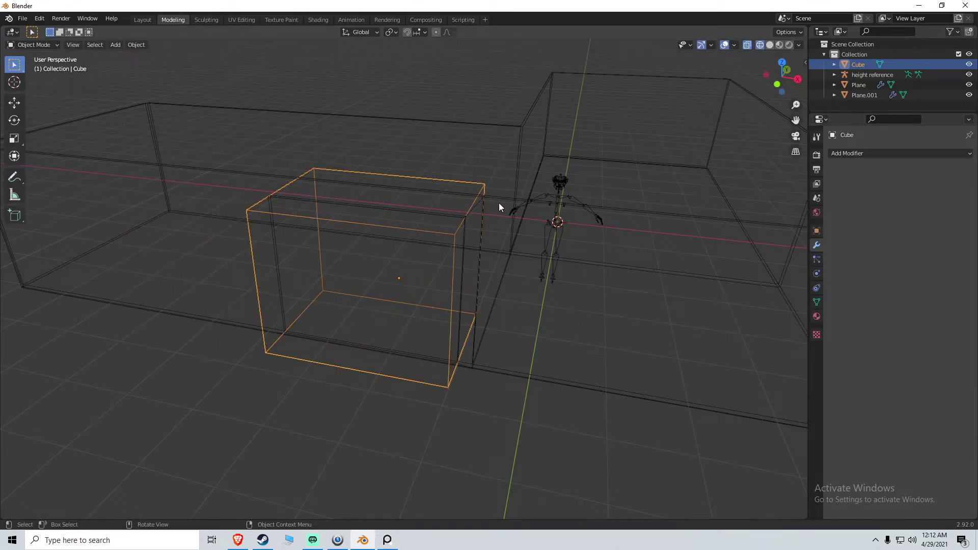
# Try placing the Boolean above the Solidify in the walls' modifier stack, and restore the original order
pyautogui.click(520, 157)
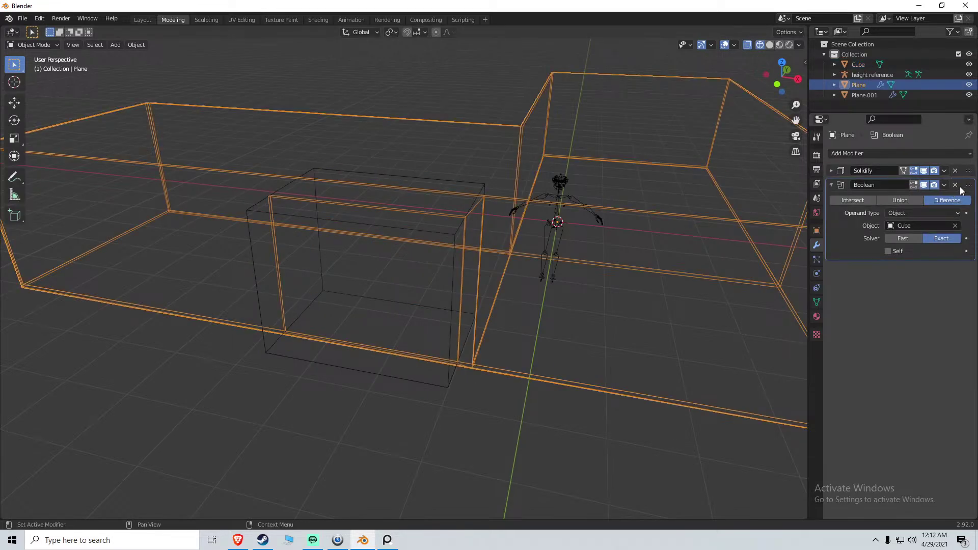
pyautogui.moveTo(969, 186); pyautogui.dragTo(969, 172)
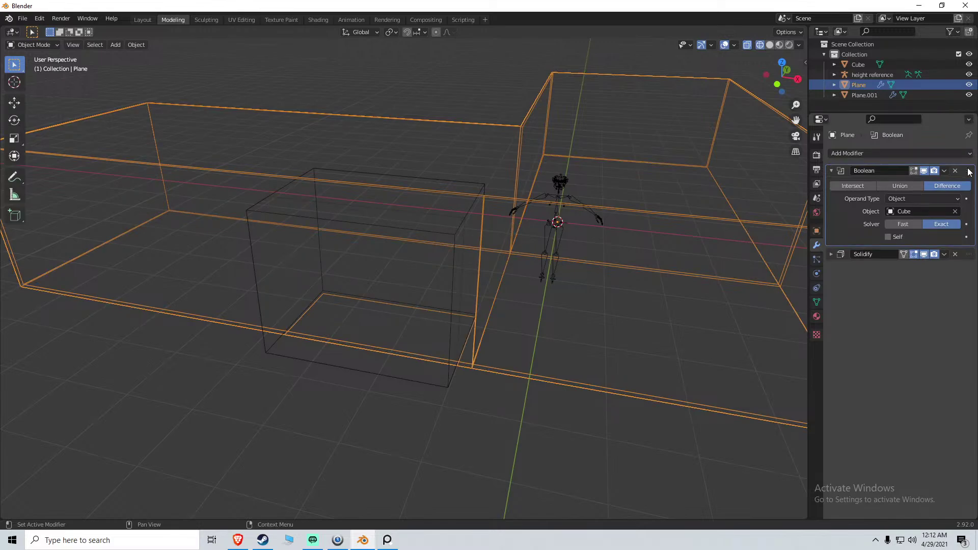
pyautogui.moveTo(622, 178); pyautogui.dragTo(506, 179, button='middle')
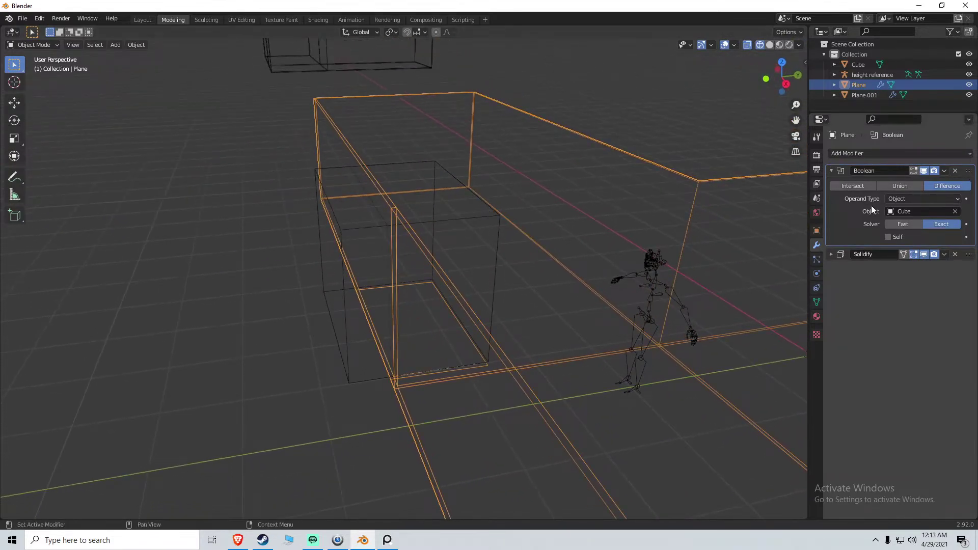
pyautogui.moveTo(968, 172)
pyautogui.mouseDown()
pyautogui.moveTo(969, 212)
pyautogui.moveTo(968, 187)
pyautogui.mouseUp()
# Apply the Solidify modifier and the Boolean modifier on the walls' Plane object
pyautogui.click(943, 171)
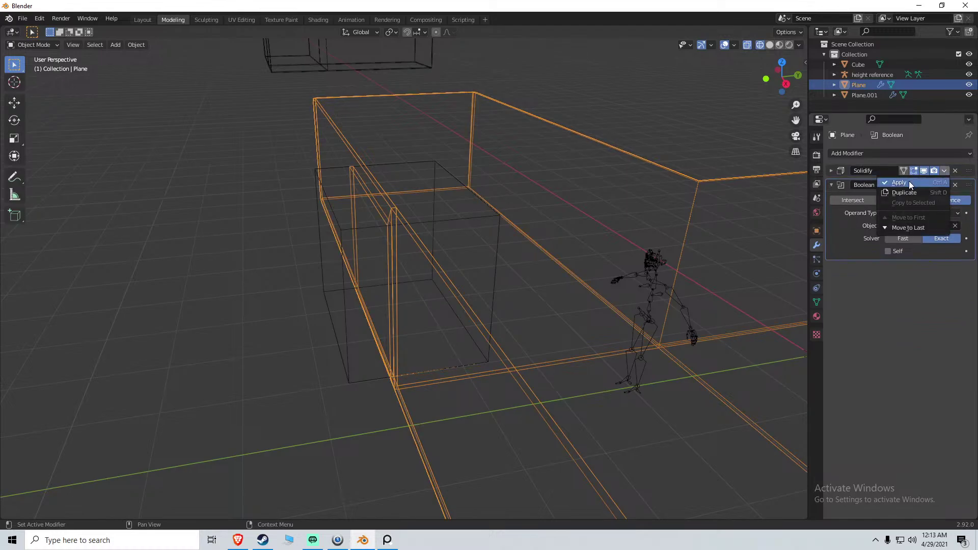
pyautogui.click(909, 182)
pyautogui.click(944, 171)
pyautogui.click(899, 183)
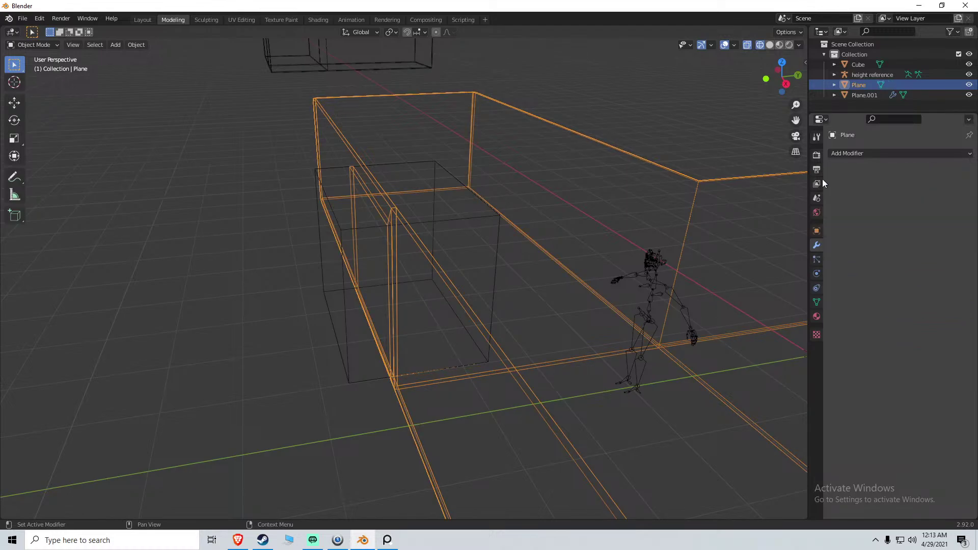
# Slide the cutter cube about -3.4 m along Y out of the wall in solid shading, and delete it
pyautogui.click(495, 216)
pyautogui.click(515, 225)
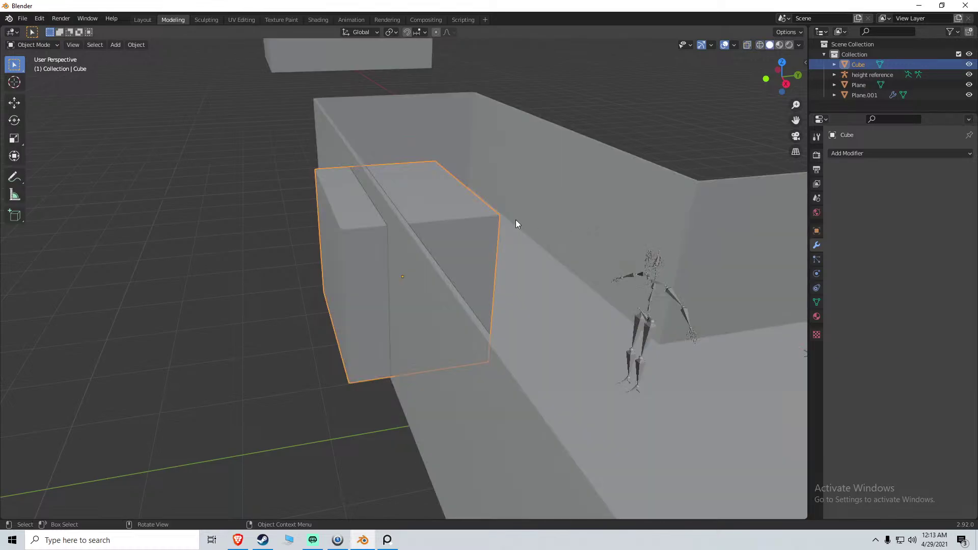
pyautogui.press('g')
pyautogui.press('y')
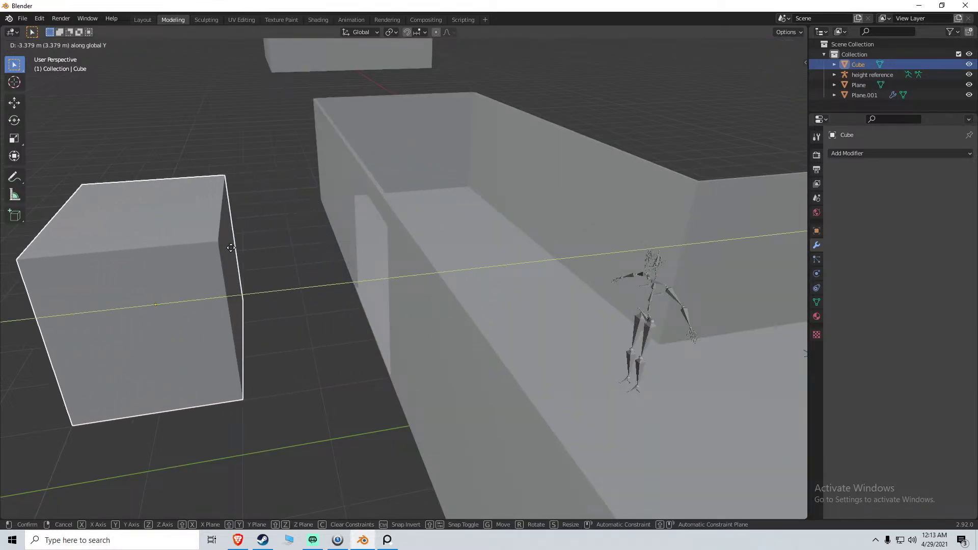
pyautogui.click(229, 246)
pyautogui.moveTo(230, 246); pyautogui.dragTo(342, 270, button='middle')
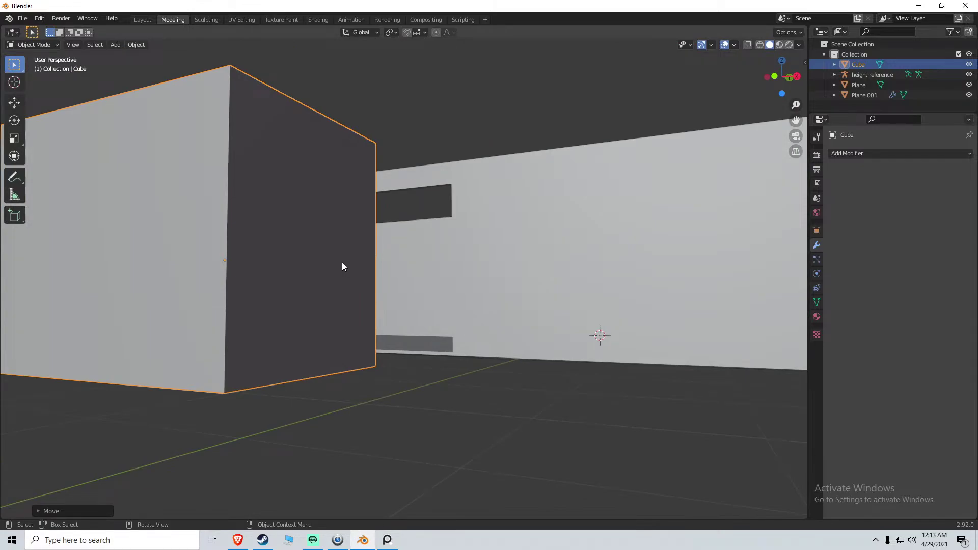
pyautogui.press('x')
pyautogui.click(338, 262)
# Select the walls and turn on the Face Orientation overlay to check the normals around the cut opening
pyautogui.moveTo(317, 261); pyautogui.dragTo(463, 287, button='middle')
pyautogui.click(467, 286)
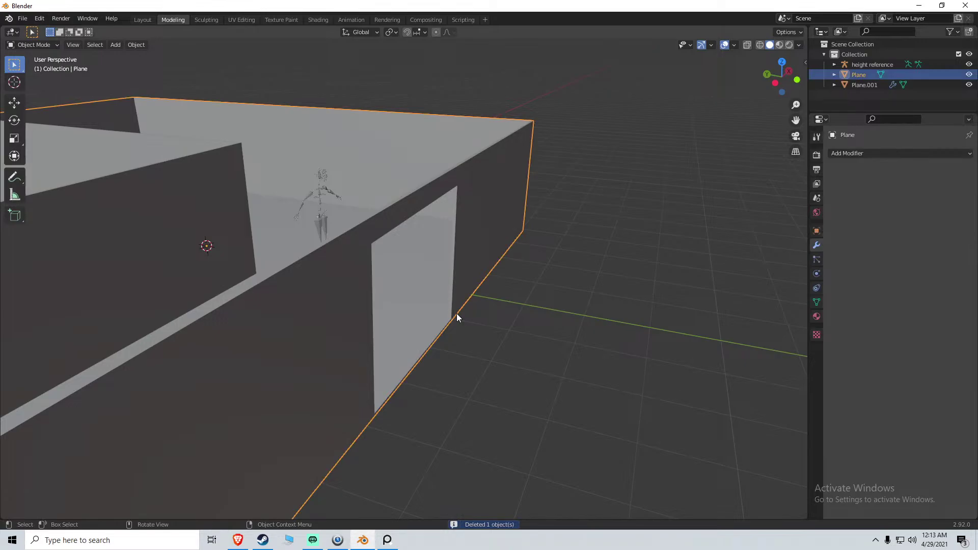
pyautogui.scroll(5, 459, 316)
pyautogui.moveTo(473, 329); pyautogui.dragTo(521, 322, button='middle')
pyautogui.press('z')
pyautogui.click(561, 323)
pyautogui.click(799, 45)
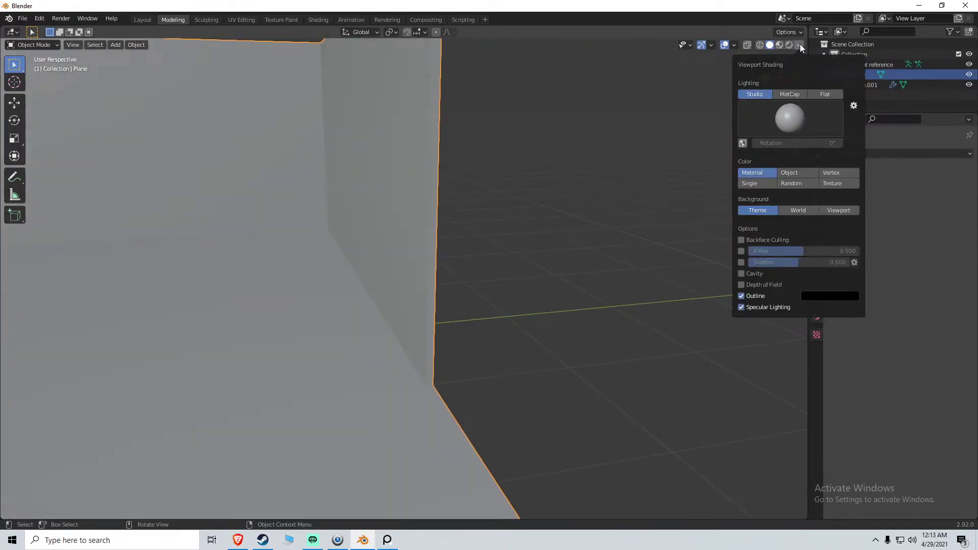
pyautogui.click(738, 44)
pyautogui.click(699, 230)
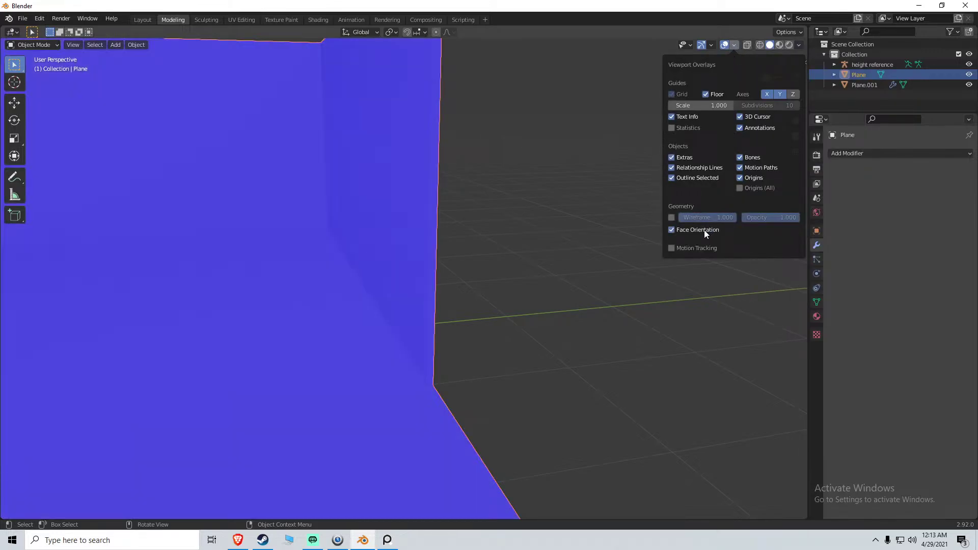
# Examine the face orientation across the whole room, turn the overlay off, and look at the opening from both sides
pyautogui.moveTo(704, 231); pyautogui.dragTo(379, 232, button='middle')
pyautogui.scroll(-5, 408, 224)
pyautogui.moveTo(445, 220); pyautogui.dragTo(472, 246, button='middle')
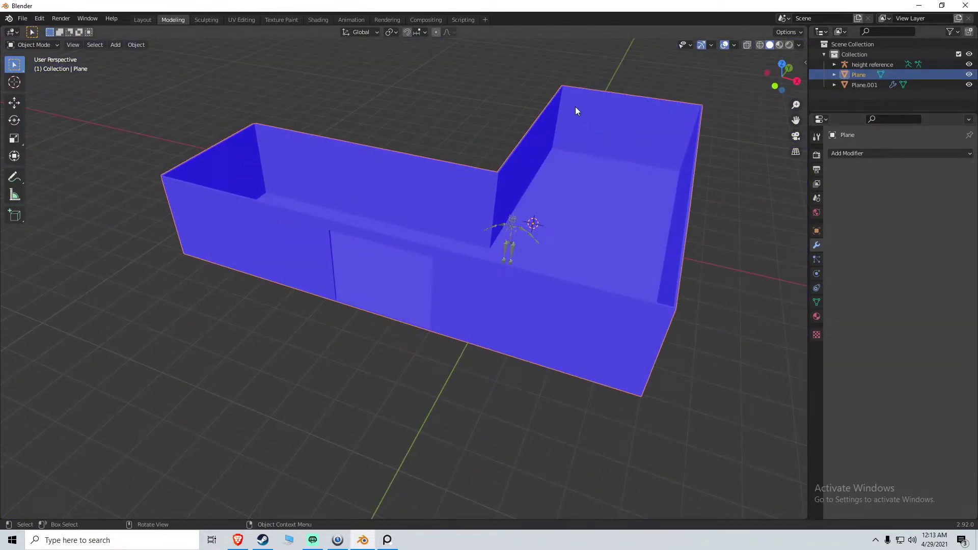
pyautogui.click(734, 46)
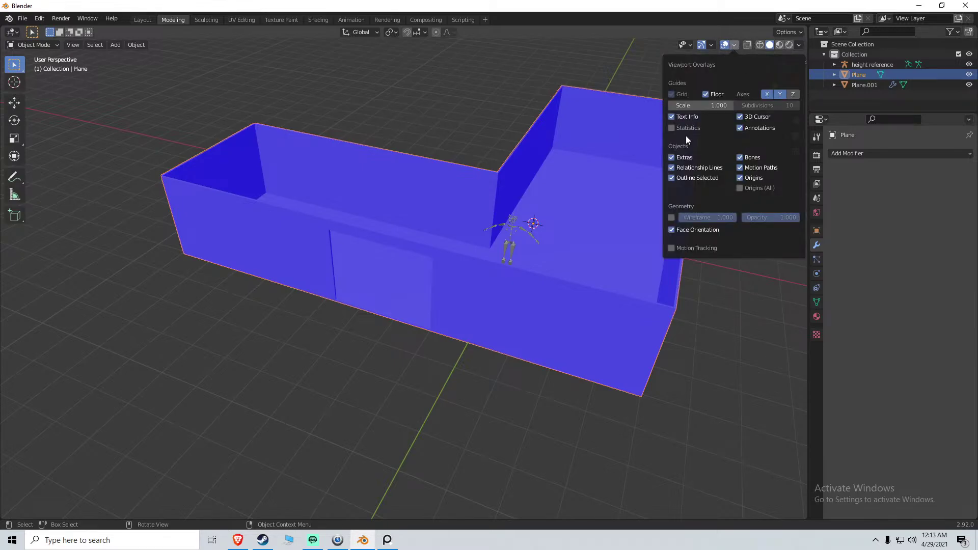
pyautogui.click(709, 232)
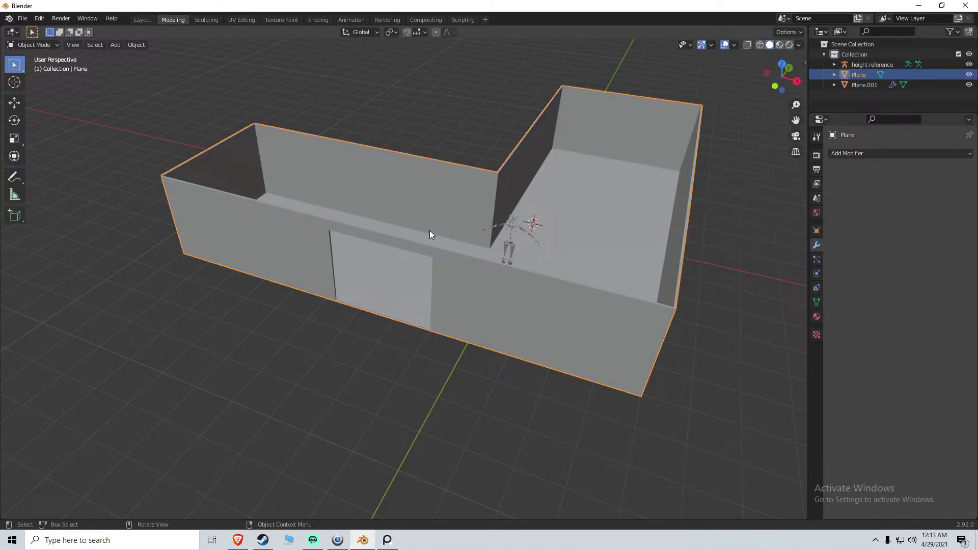
pyautogui.moveTo(430, 230); pyautogui.dragTo(354, 192, button='middle')
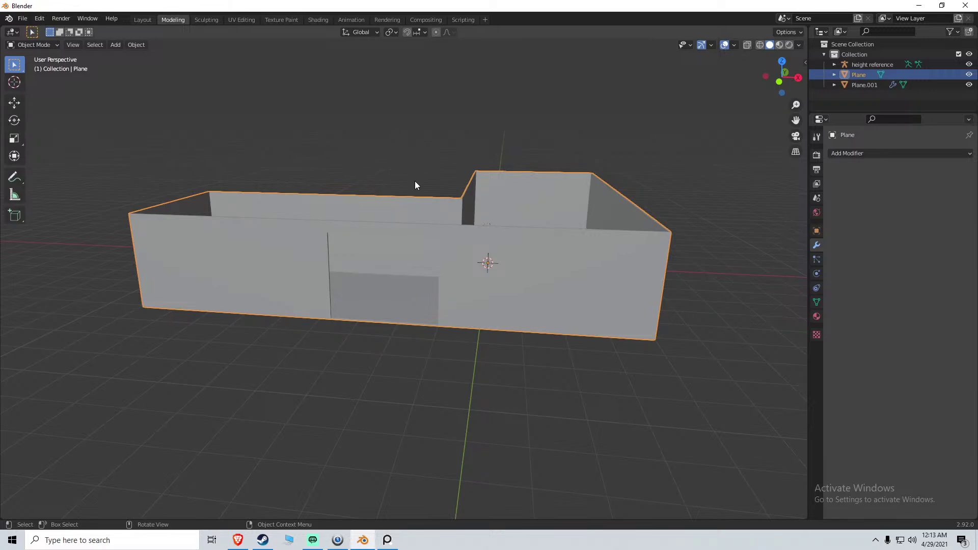
pyautogui.moveTo(415, 185); pyautogui.dragTo(430, 240, button='middle')
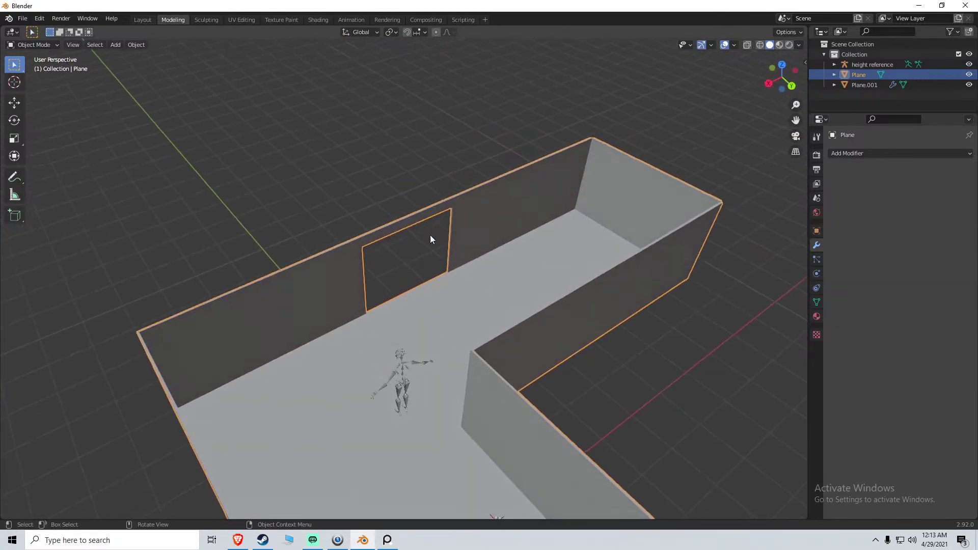
# Switch to the reference image board to review the building photos, and check the live chat in Streamlabs OBS
pyautogui.press('super+d')
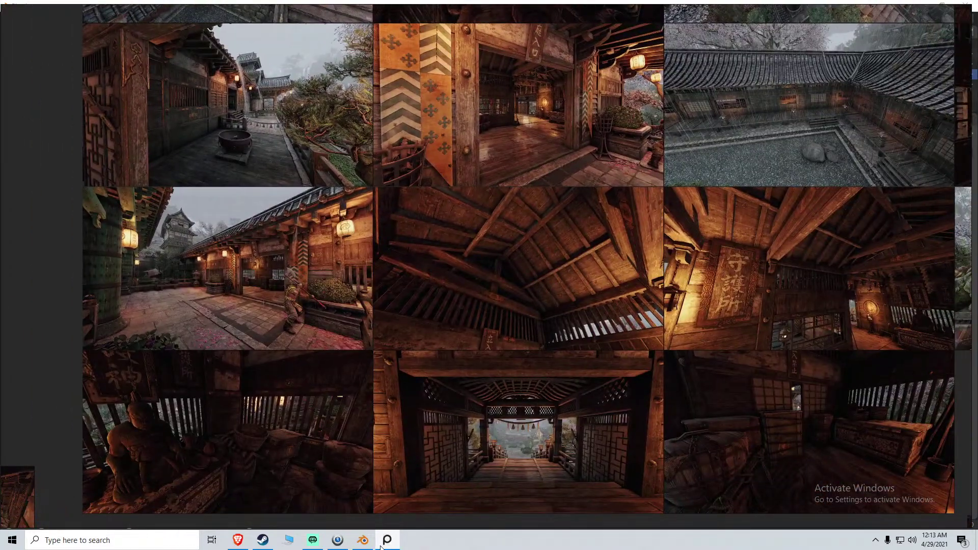
pyautogui.moveTo(365, 544)
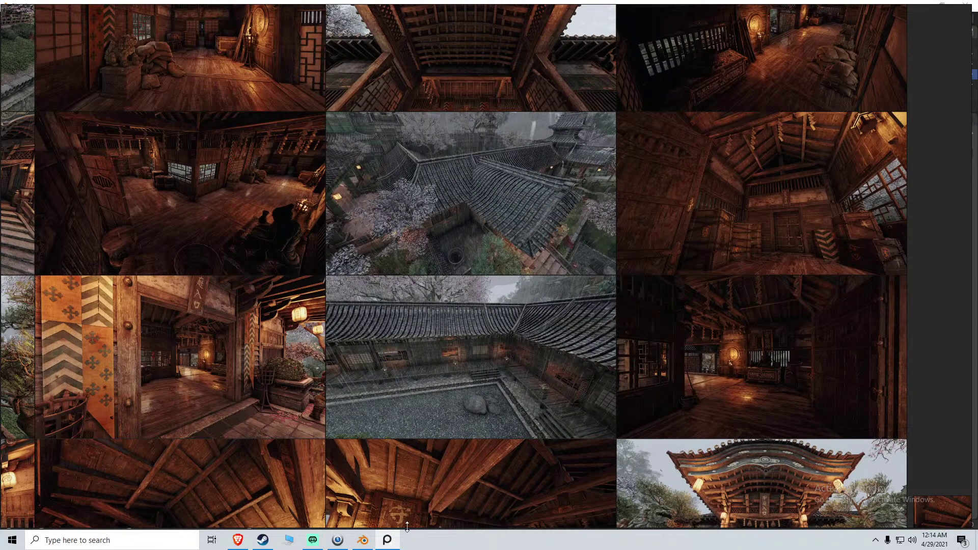
pyautogui.click(320, 542)
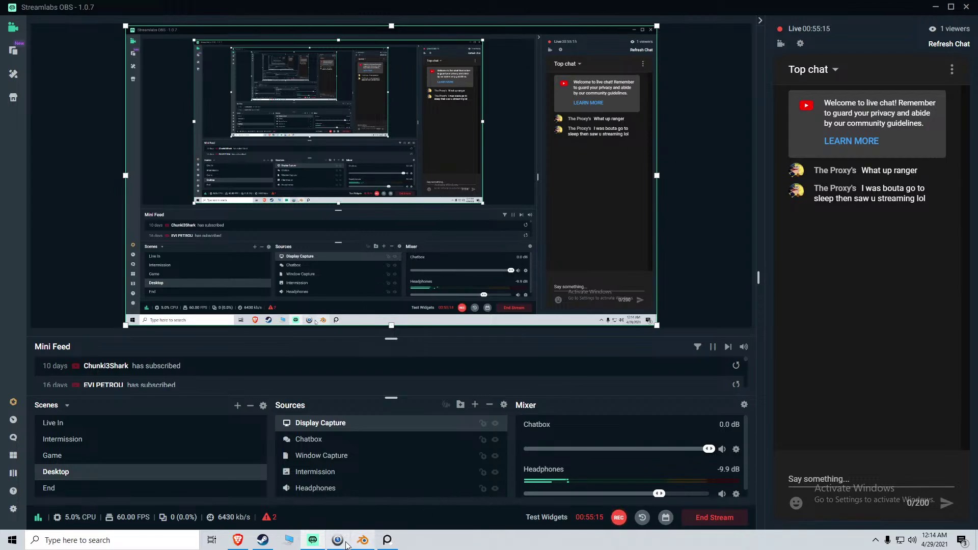
pyautogui.click(313, 541)
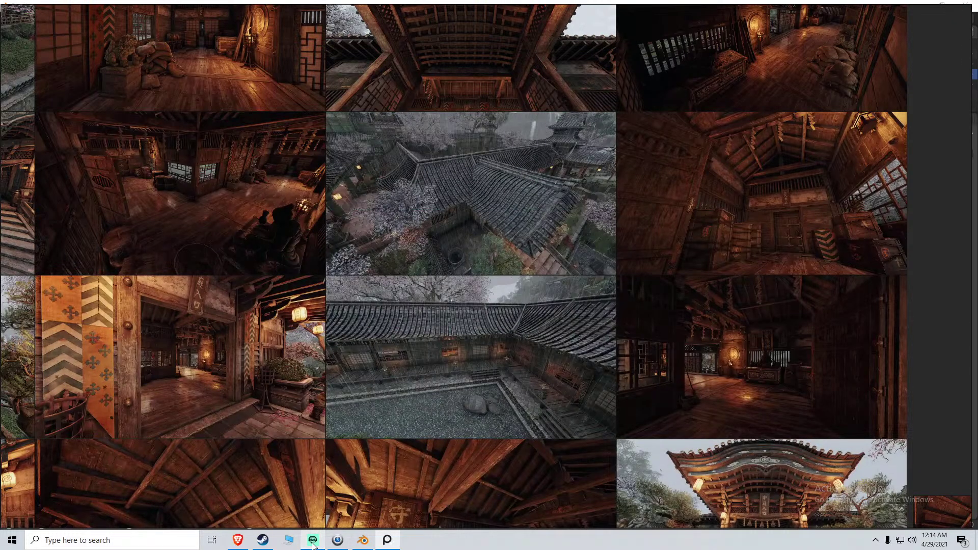
pyautogui.click(305, 544)
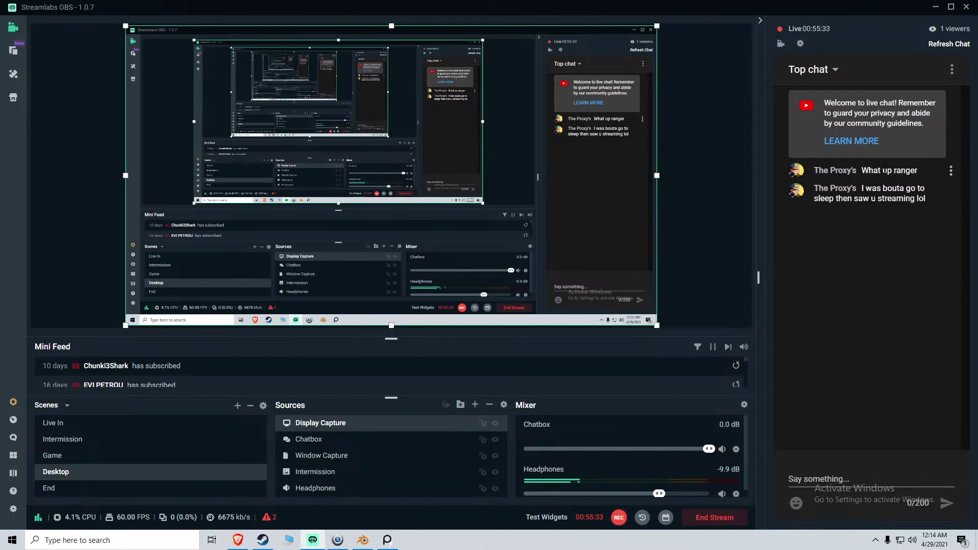
pyautogui.click(936, 7)
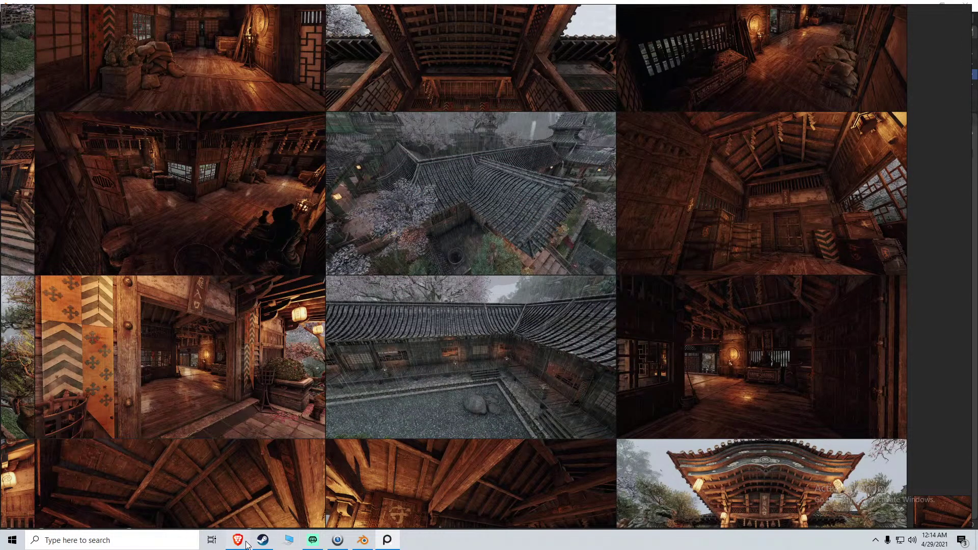
# Check Streamlabs OBS again and return to the room model in Blender
pyautogui.click(237, 540)
pyautogui.click(286, 540)
pyautogui.click(312, 540)
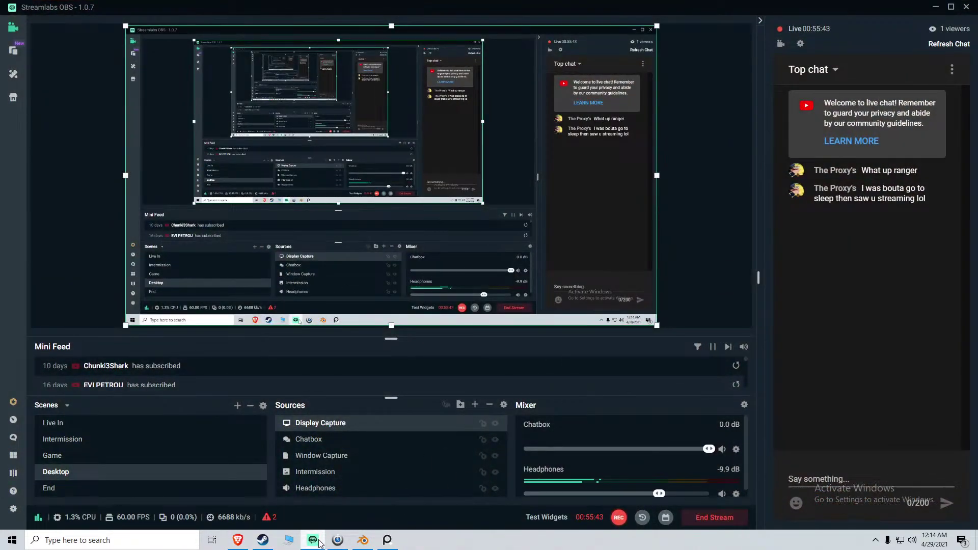
pyautogui.click(313, 541)
pyautogui.click(363, 541)
pyautogui.moveTo(489, 372); pyautogui.dragTo(544, 324, button='middle')
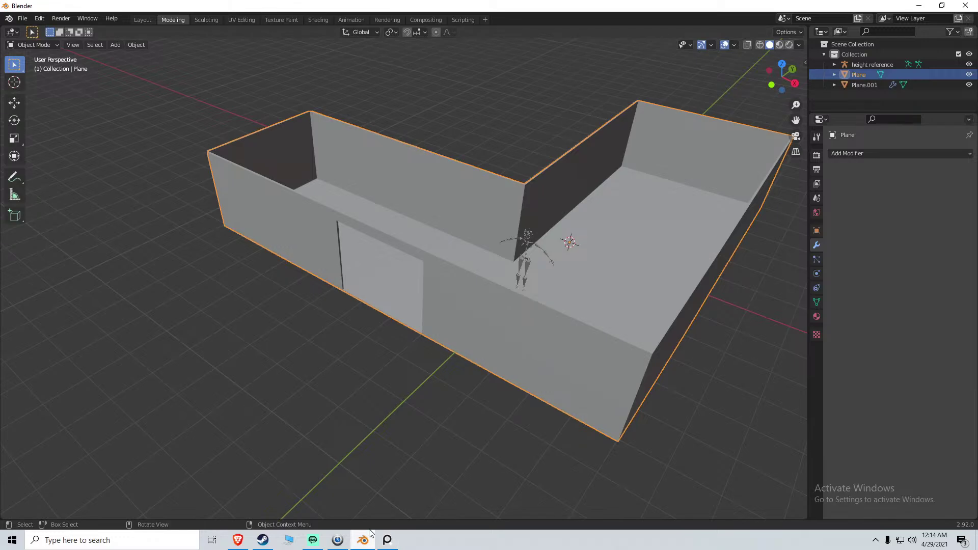
# Switch to Streamlabs OBS and activate the Intermission scene for the stream
pyautogui.click(313, 540)
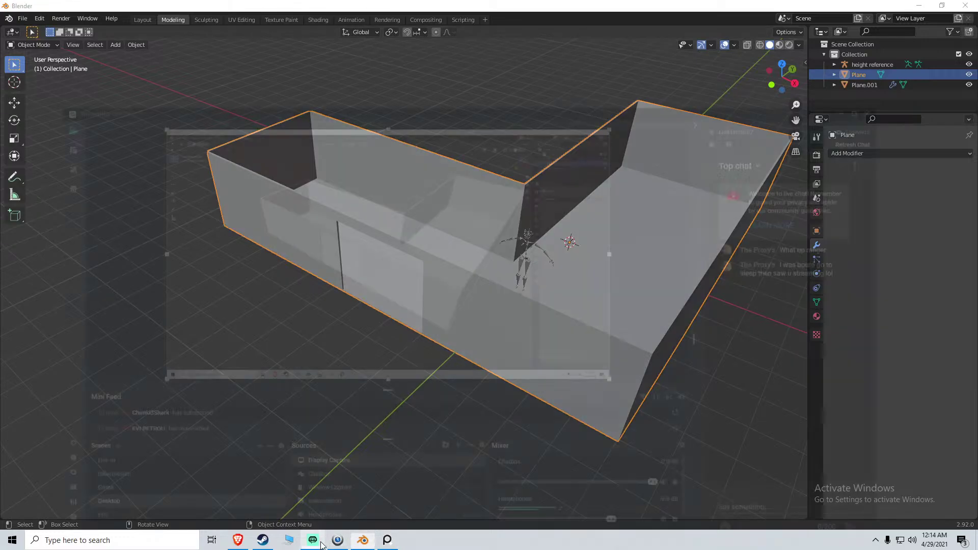
pyautogui.click(68, 443)
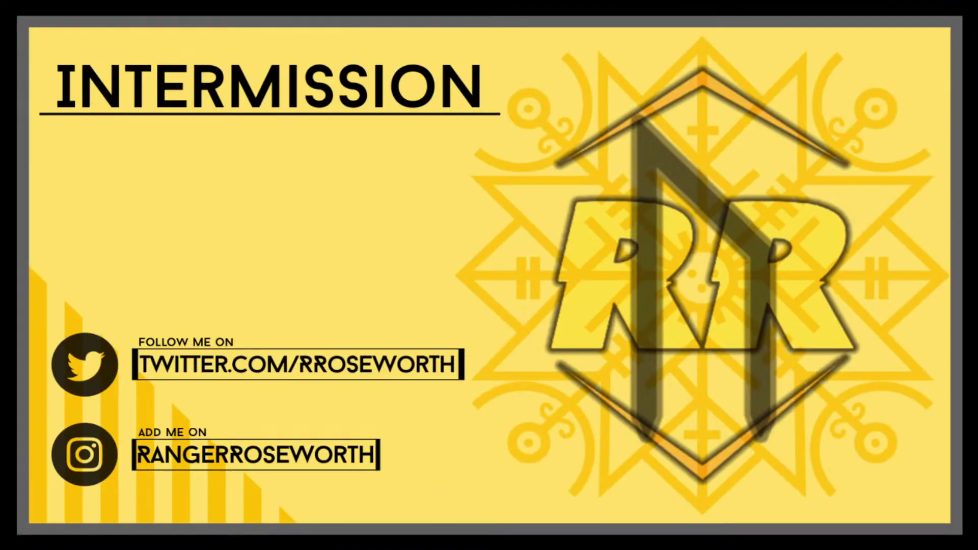